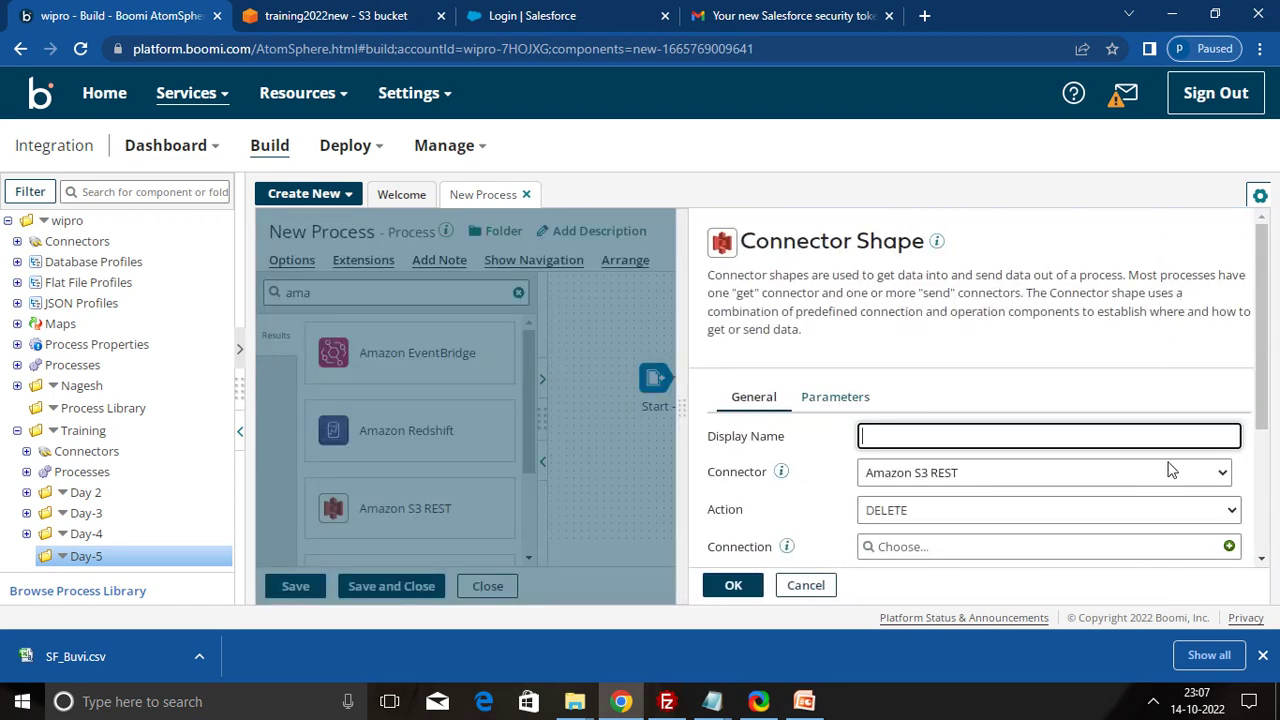
- Set the S3 connector's action to GET with Amazon S3 REST Connection, then open that connection
scroll(1262, 557, "down", 3)
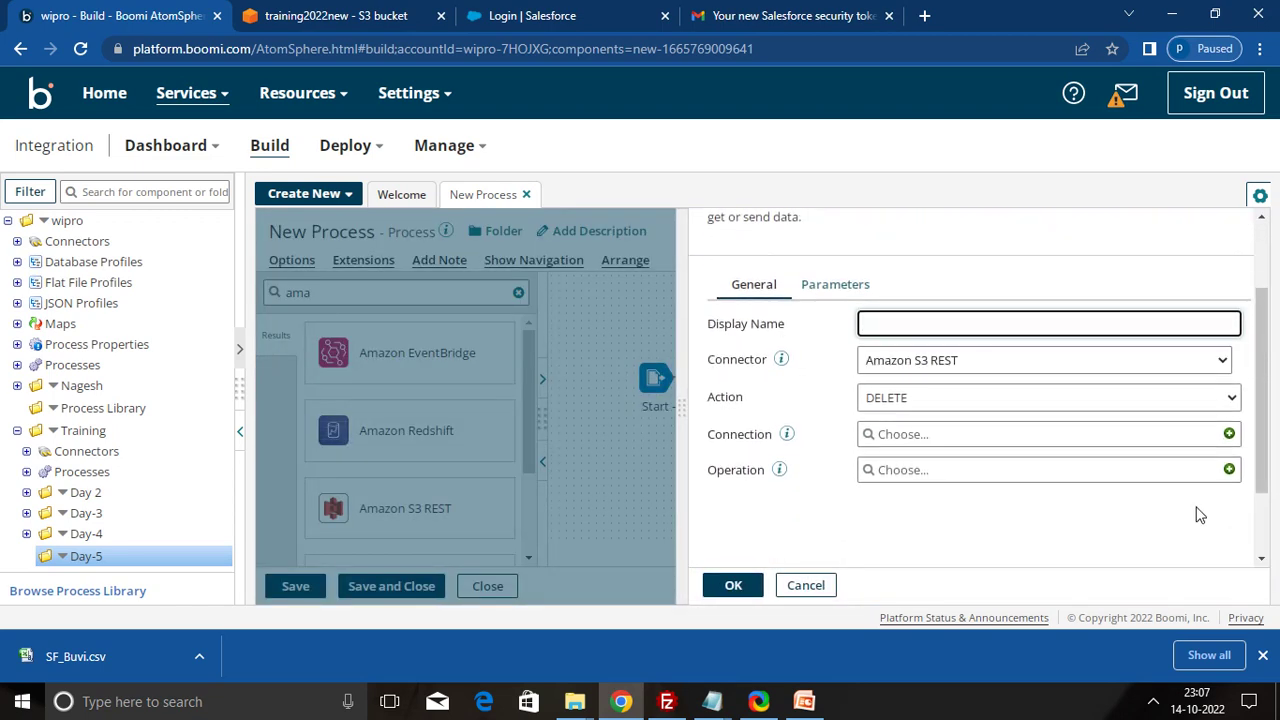
left_click(941, 398)
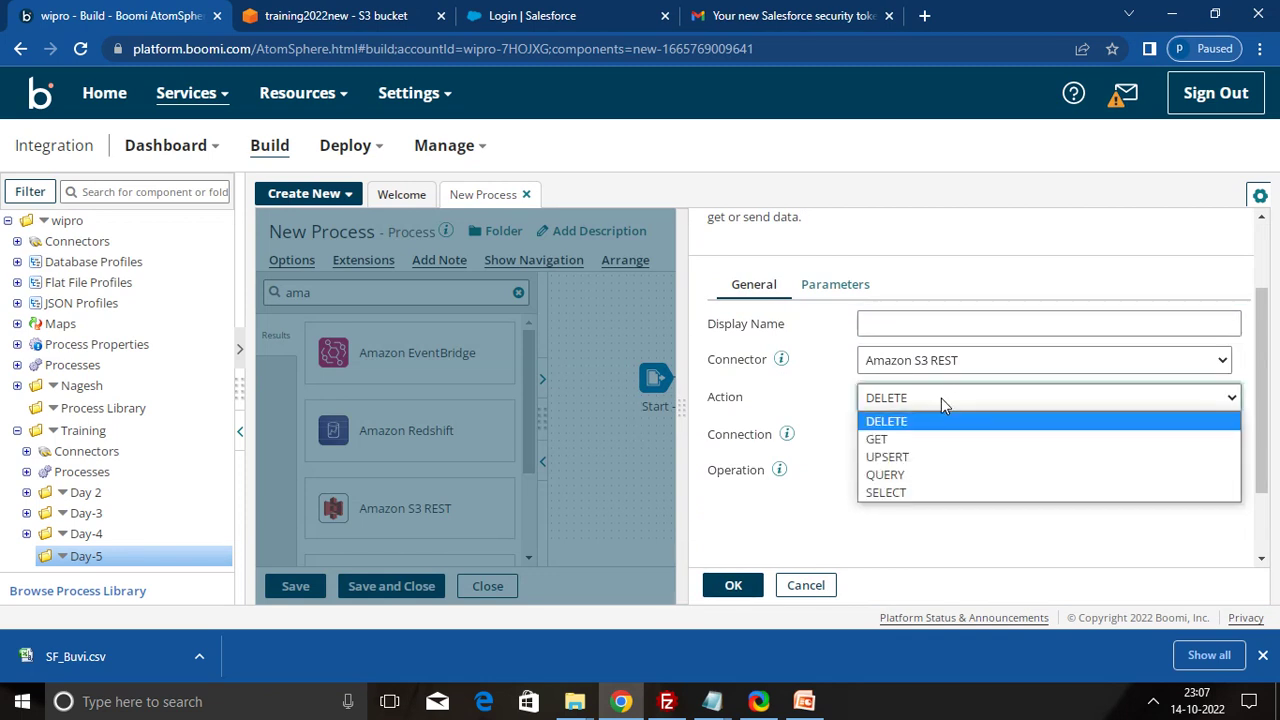
left_click(914, 440)
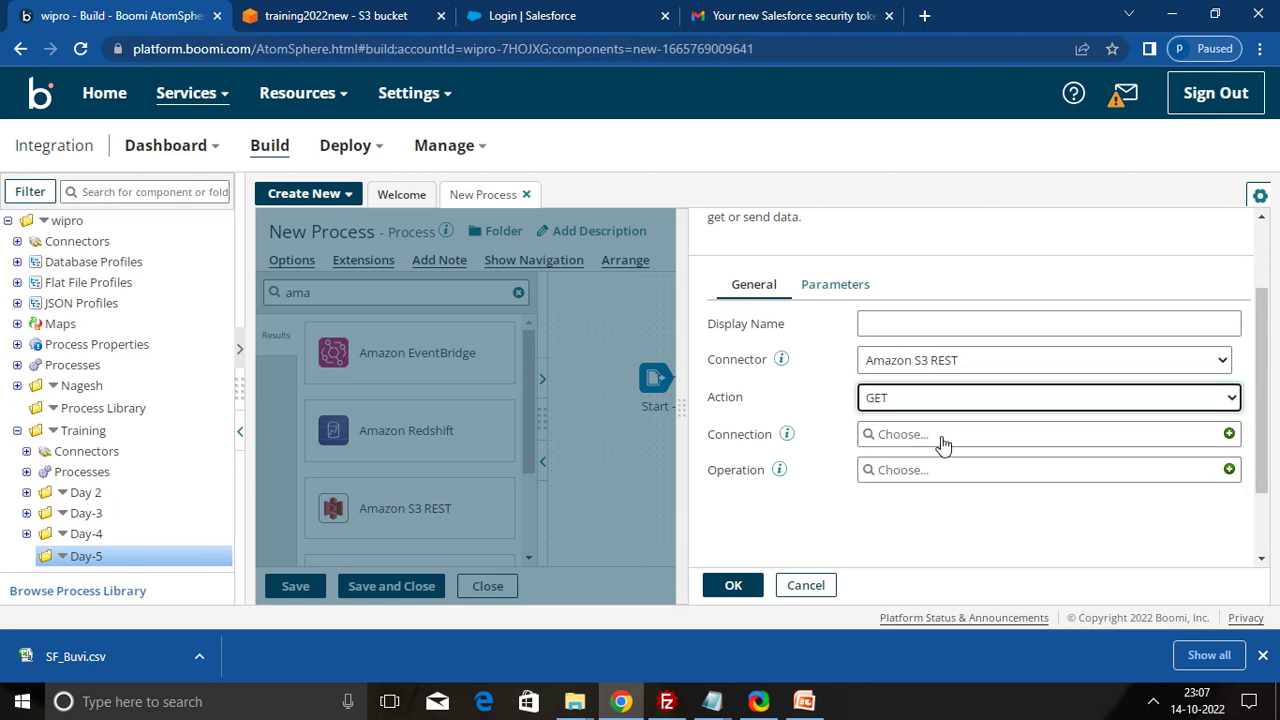
left_click(943, 436)
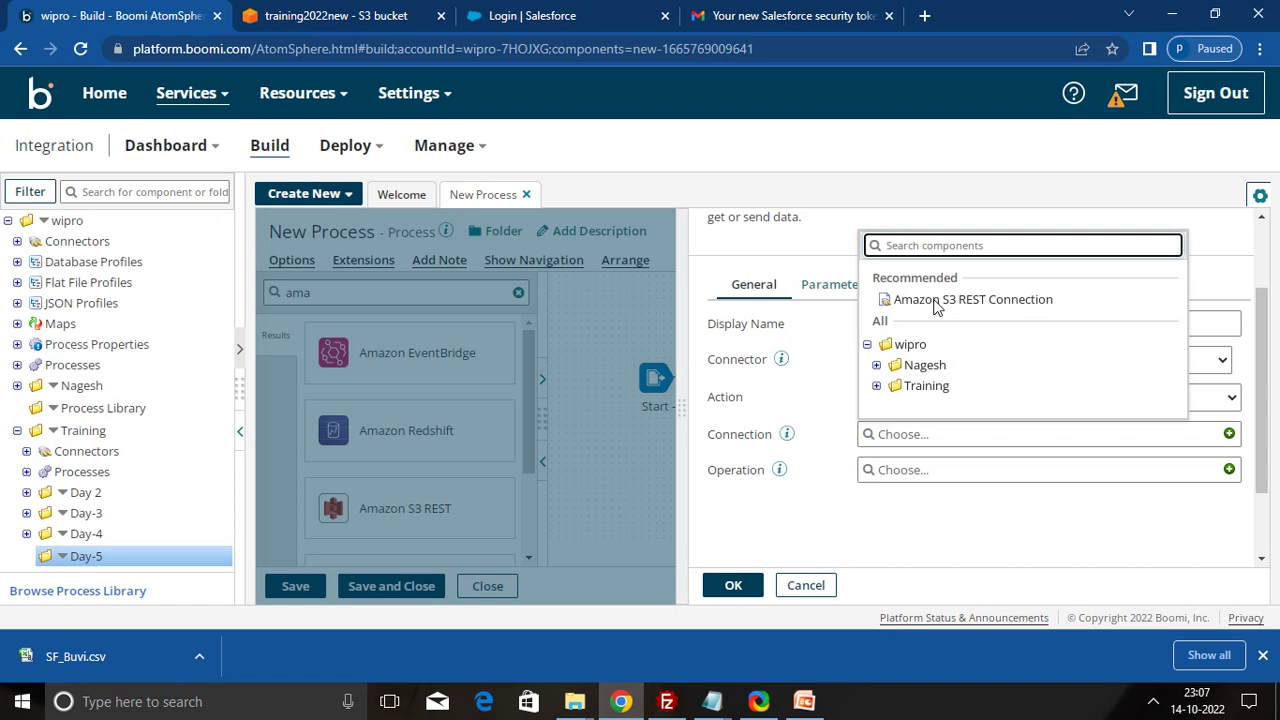
left_click(935, 302)
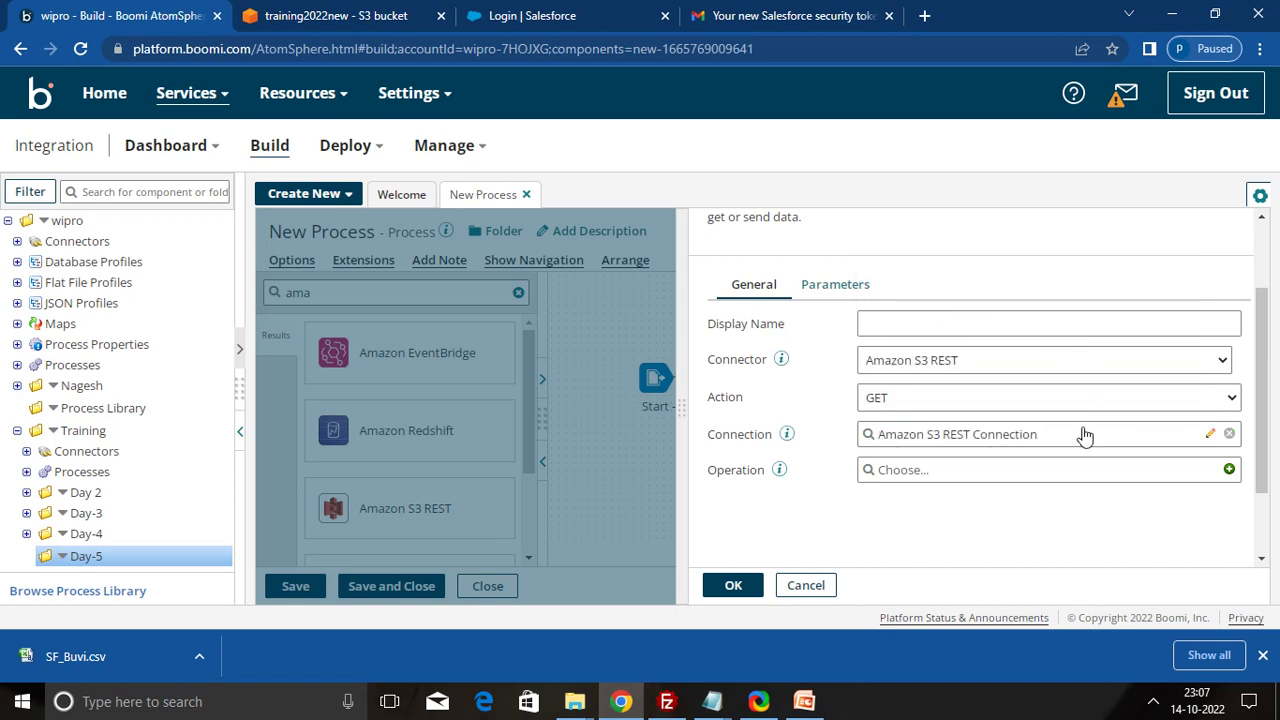
left_click(1211, 437)
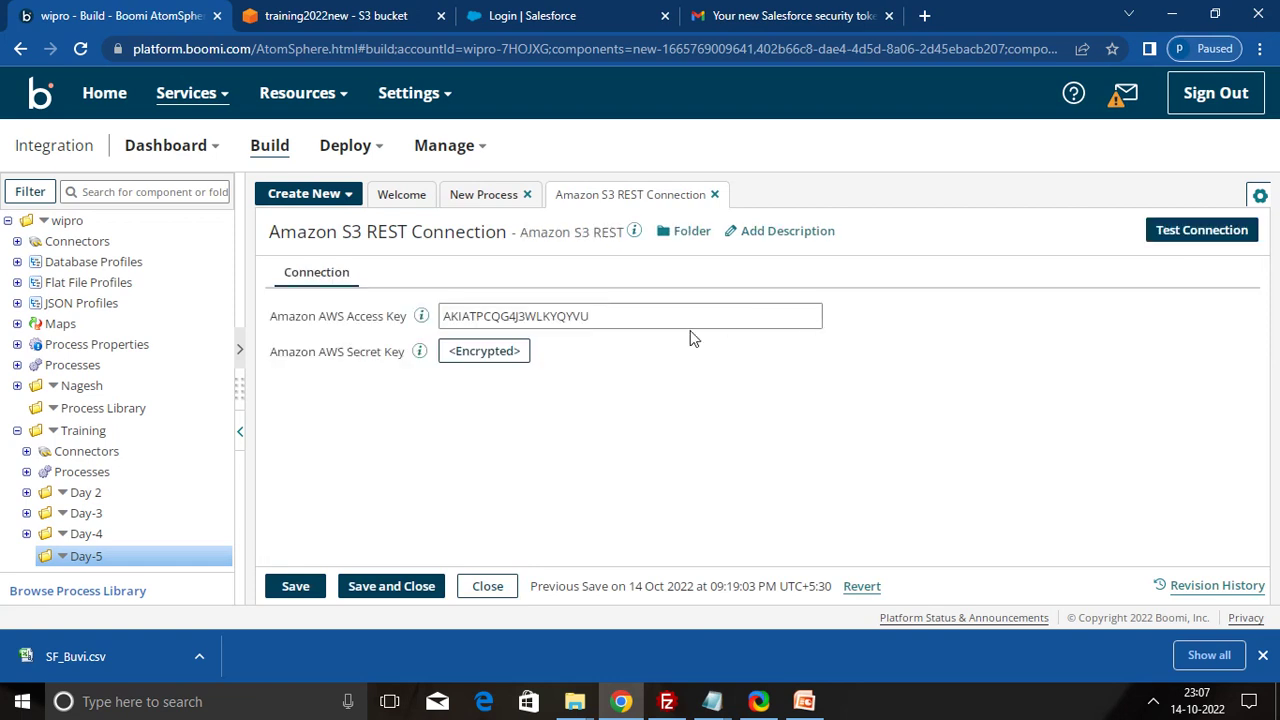
- Attach the Amazon S3 REST Connector Operation from Training > Day-4, review it, and confirm the shape
left_click(391, 587)
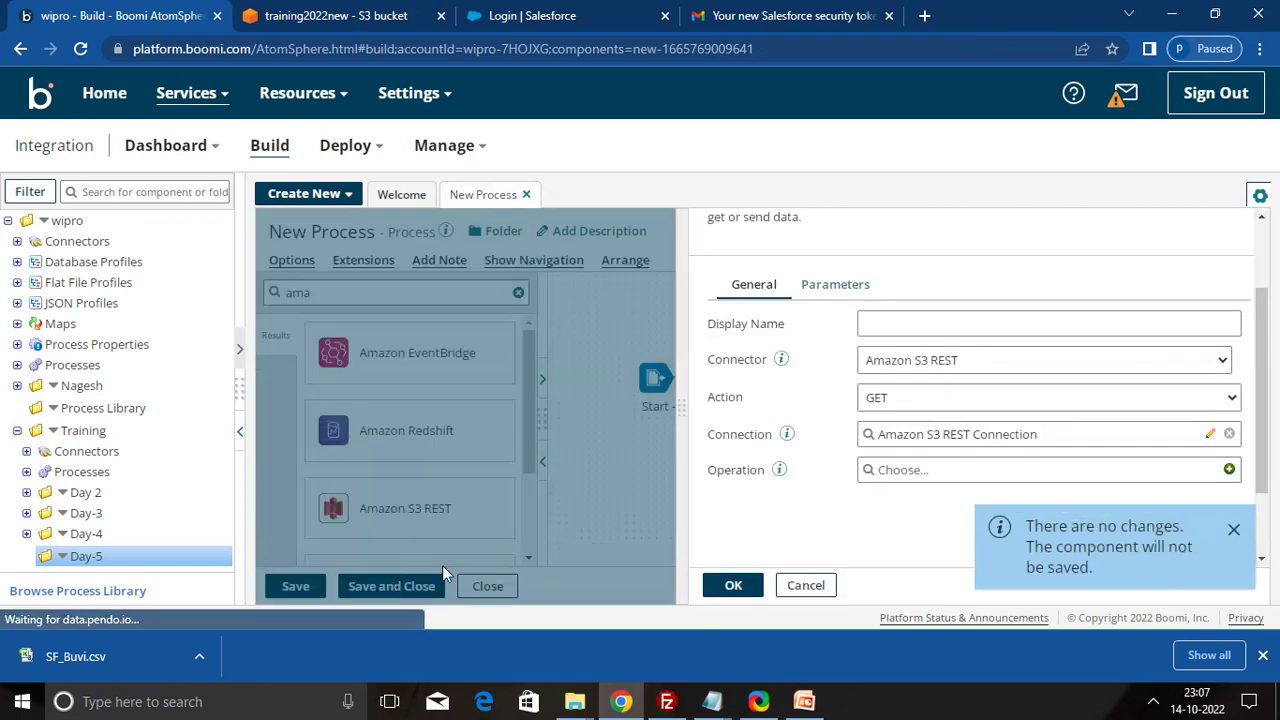
left_click(1131, 485)
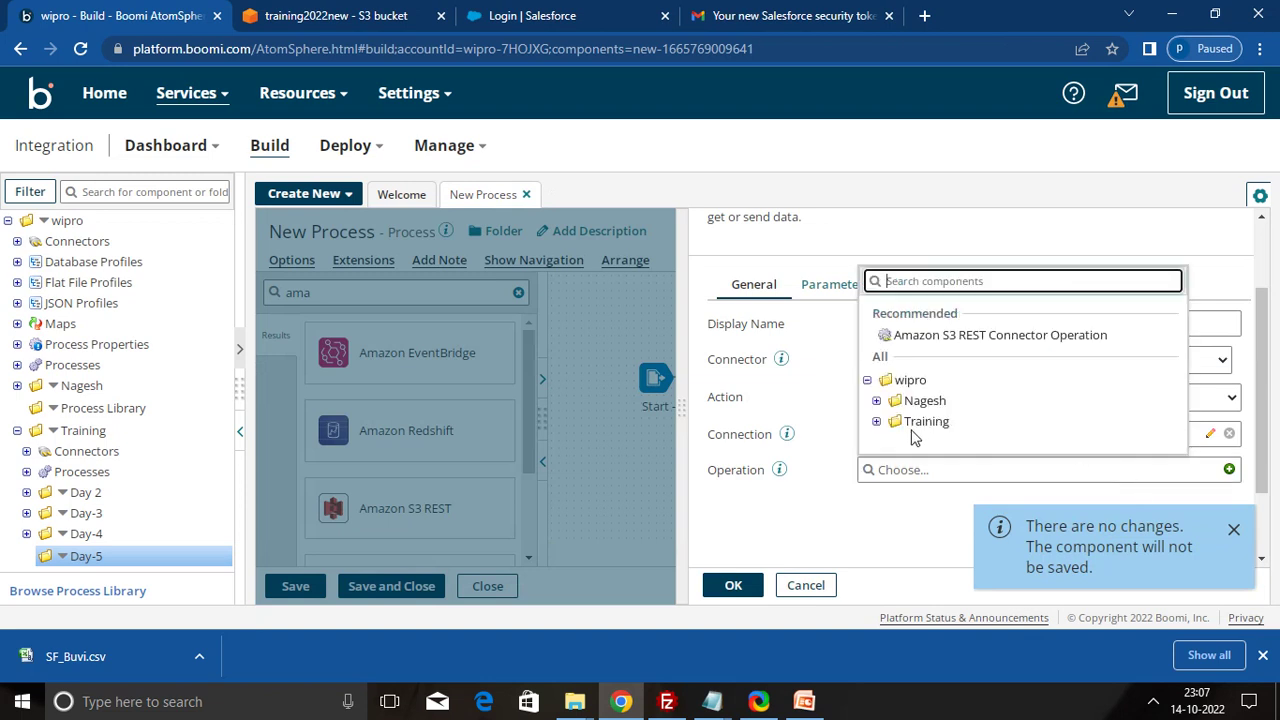
left_click(876, 421)
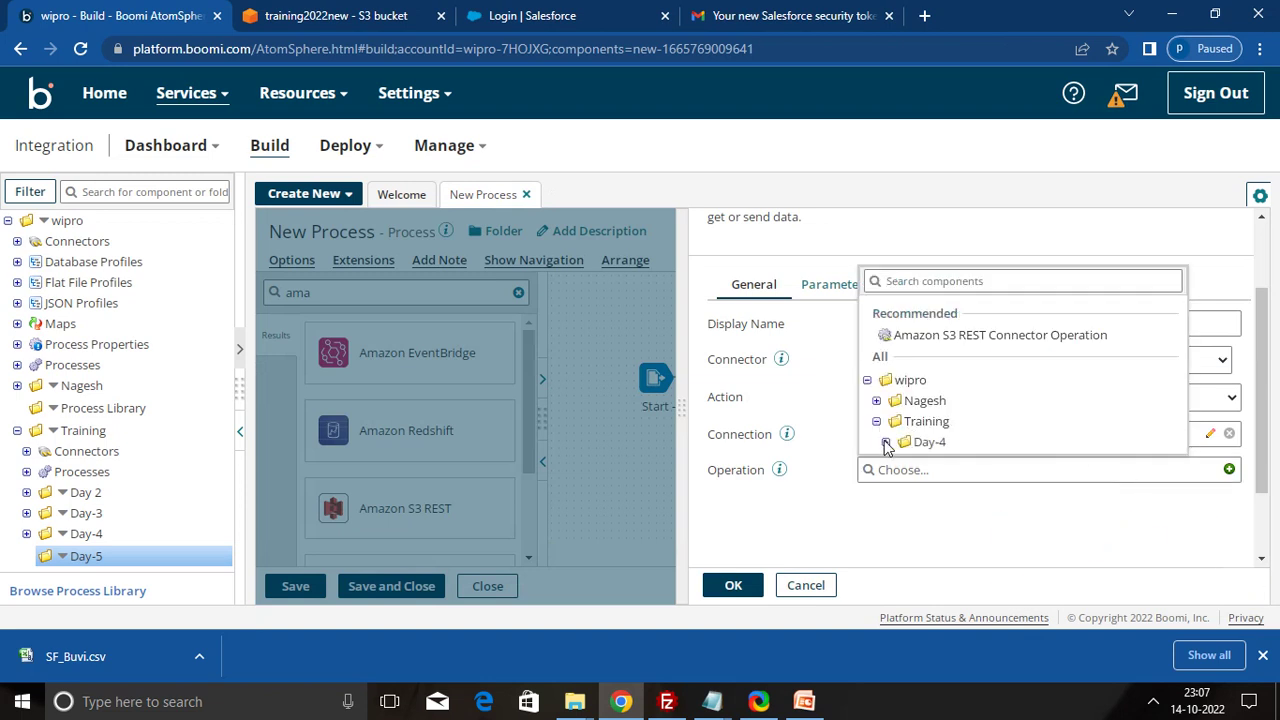
left_click(886, 443)
left_click(1180, 445)
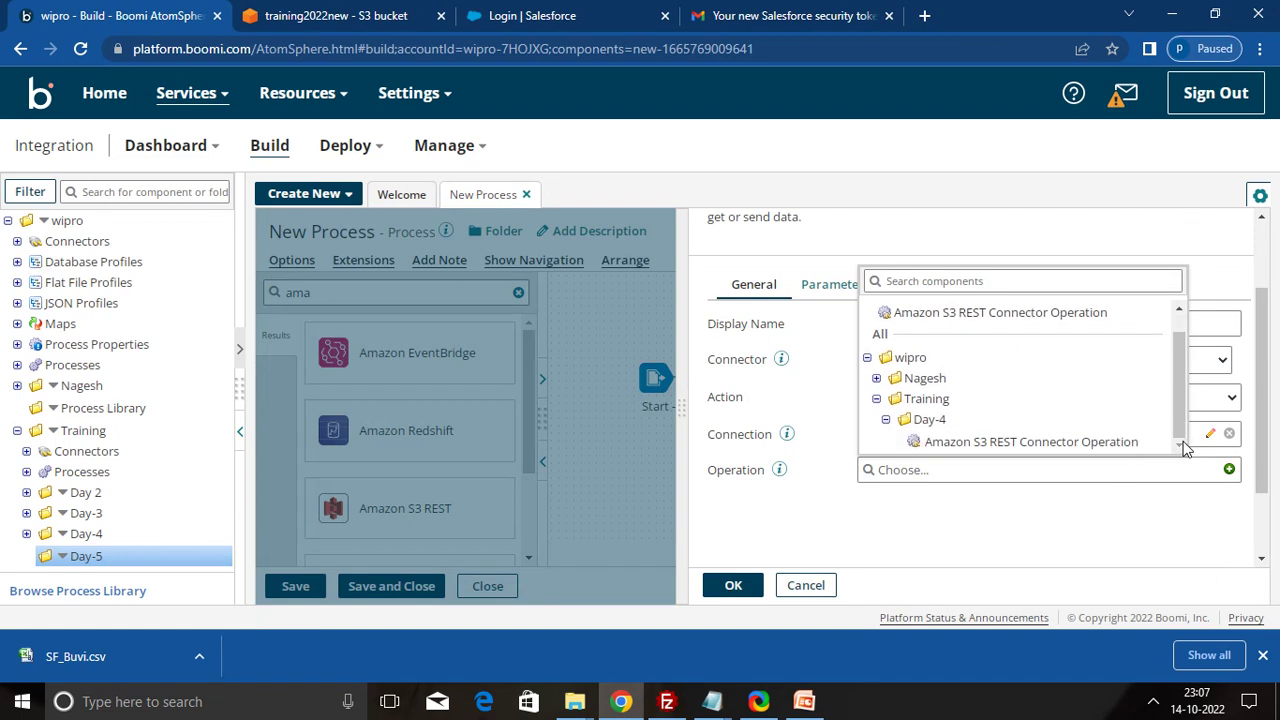
left_click(1060, 442)
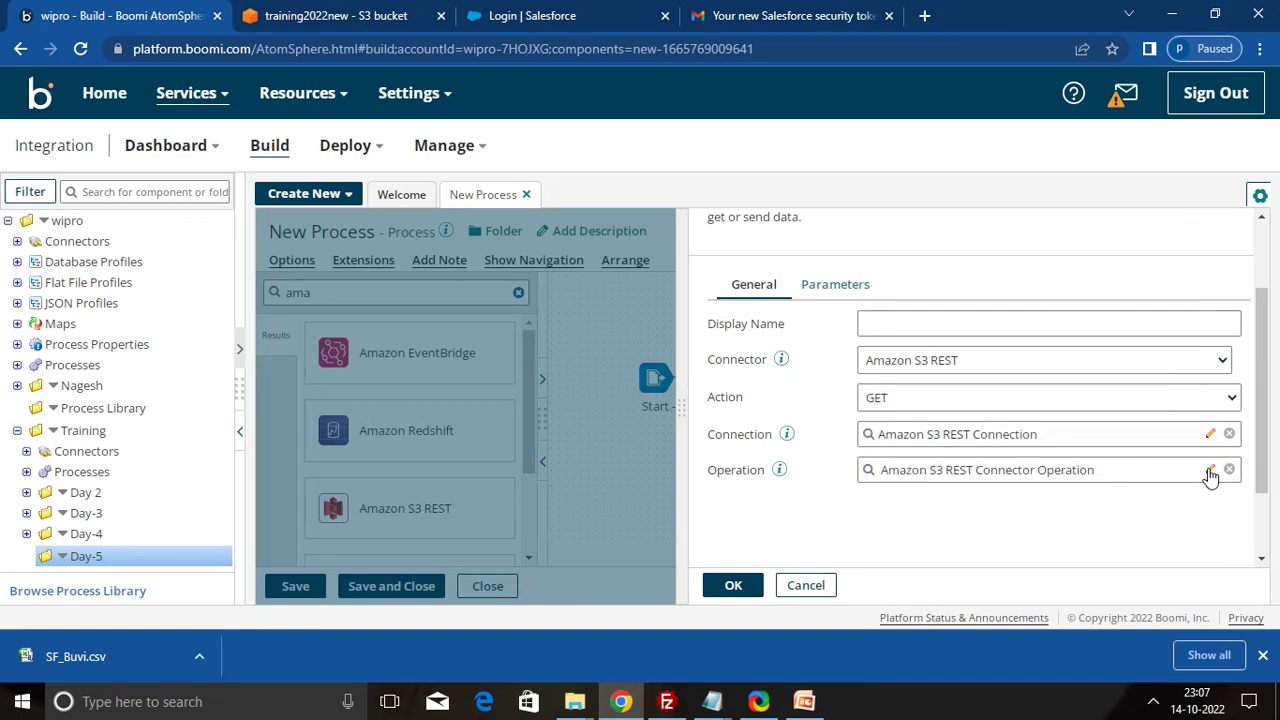
left_click(1210, 470)
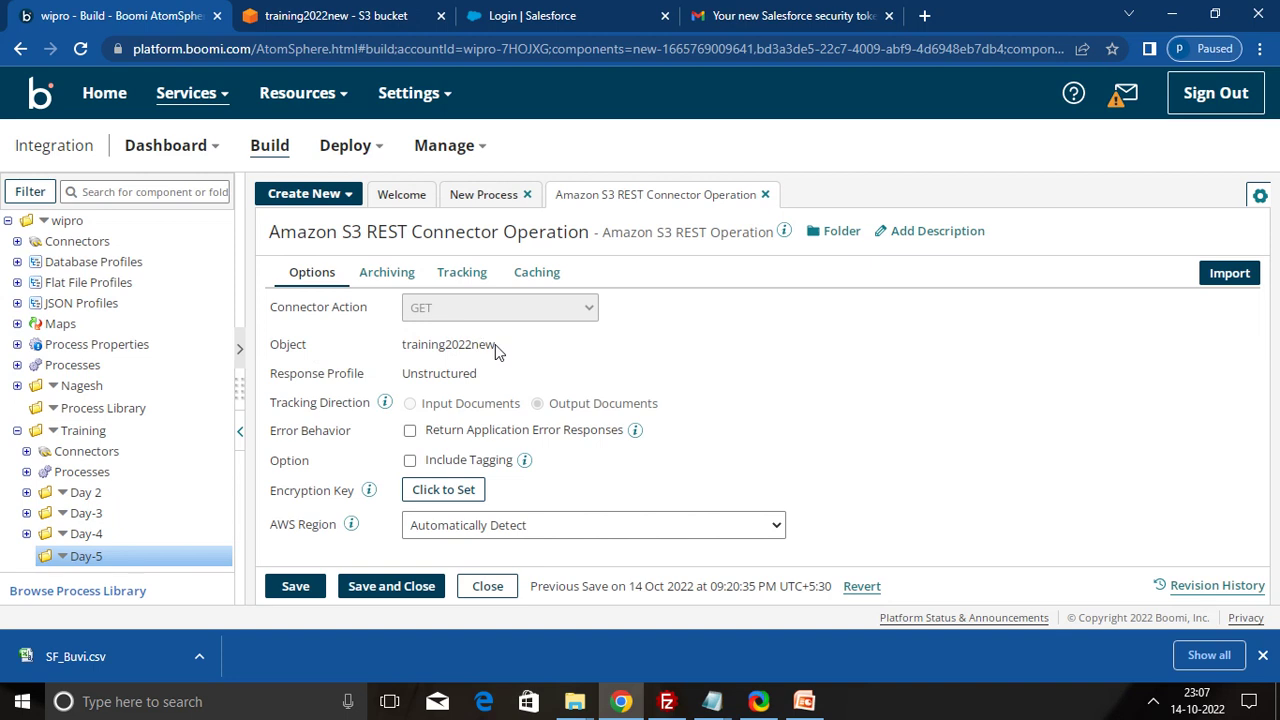
left_click(395, 587)
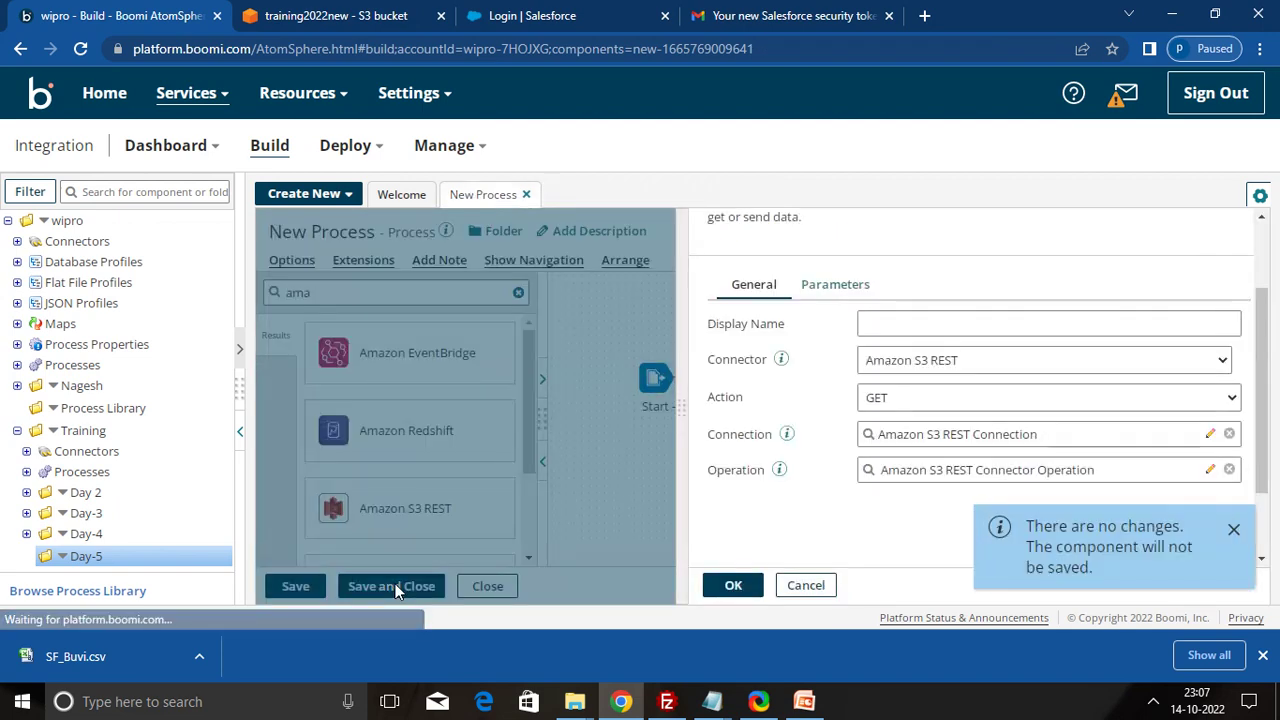
left_click(732, 584)
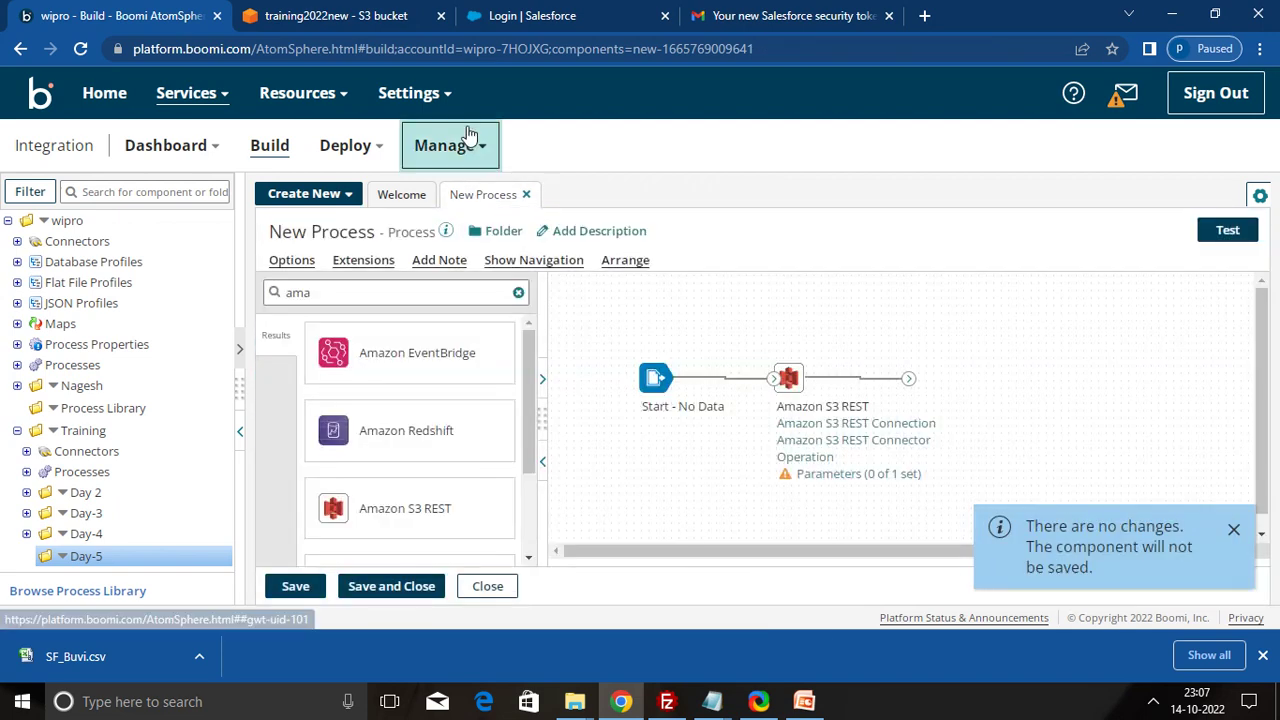
- Browse the training2022new bucket's object list to locate Trainingtest.txt
left_click(369, 22)
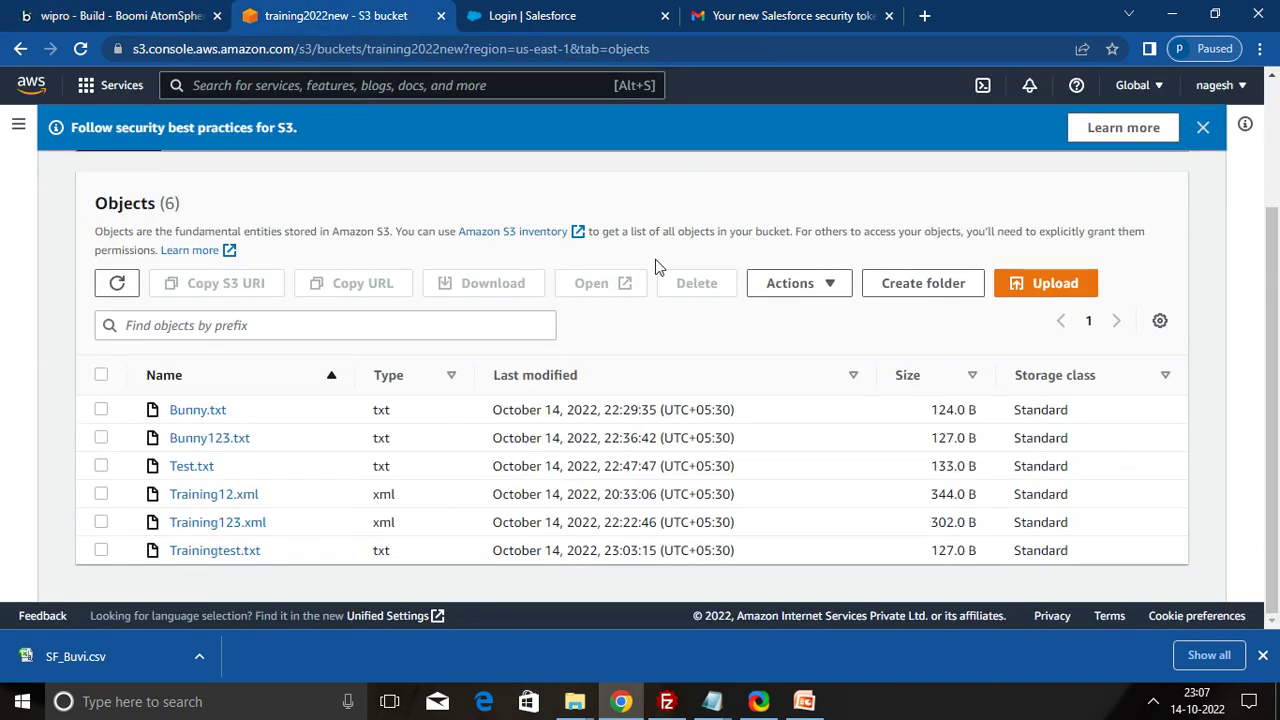
scroll(781, 199, "up", 2)
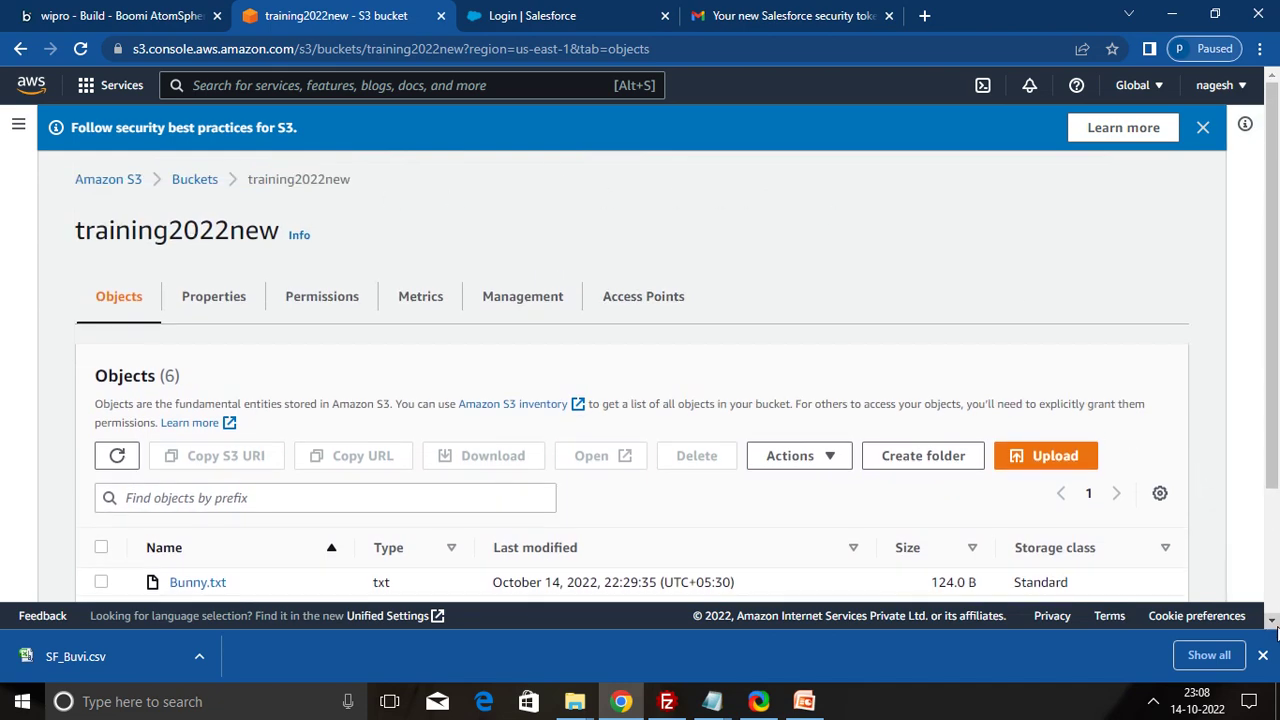
scroll(1272, 625, "down", 3)
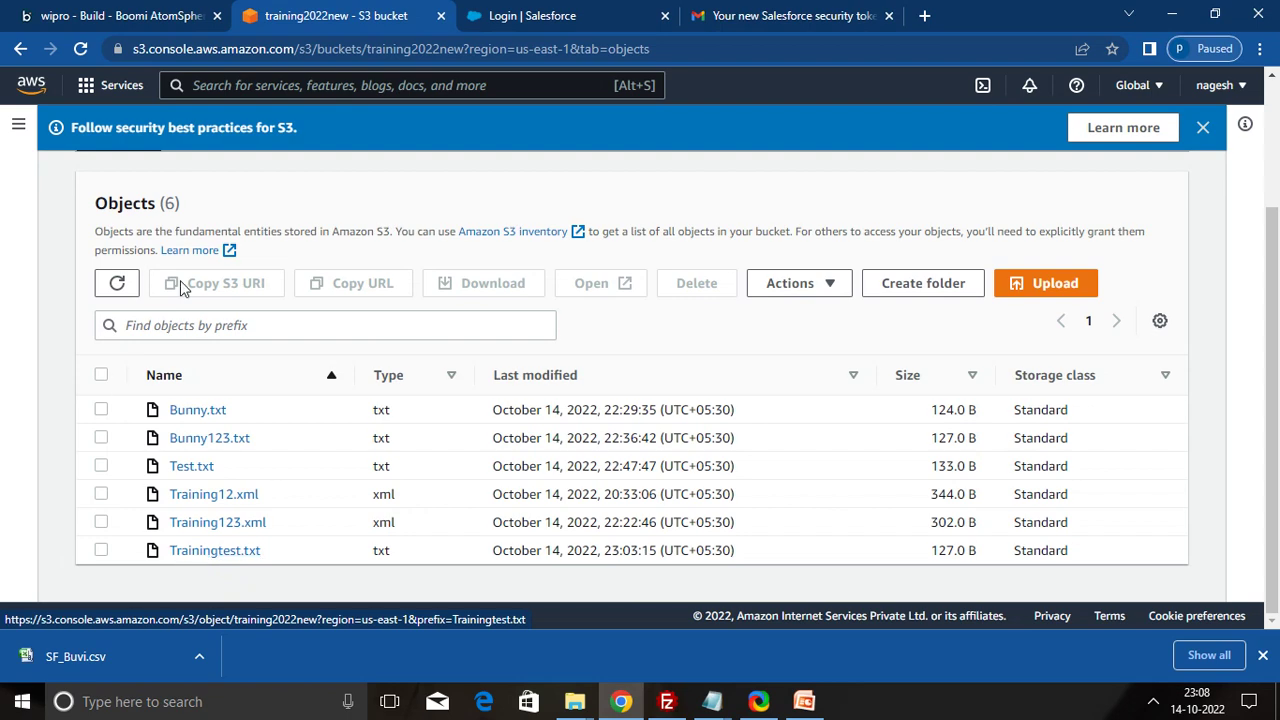
- Add a new parameter on the S3 shape with ID chosen as the input
left_click(104, 14)
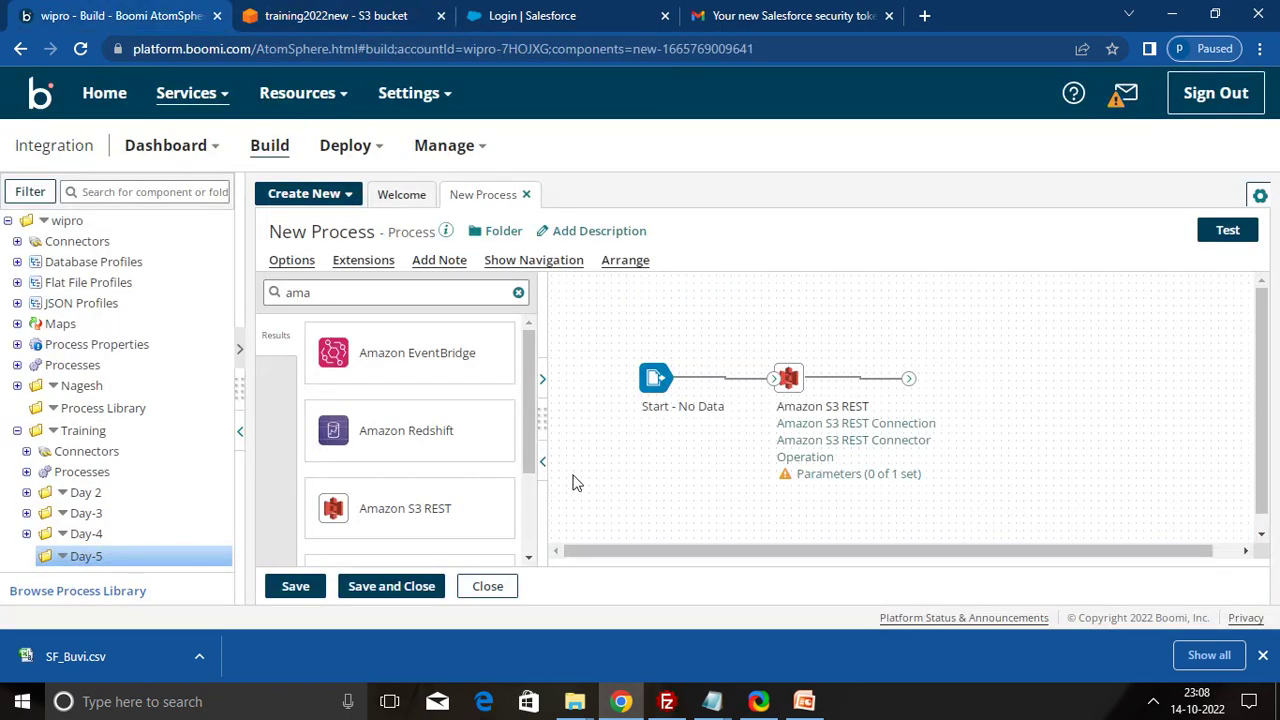
left_click(825, 476)
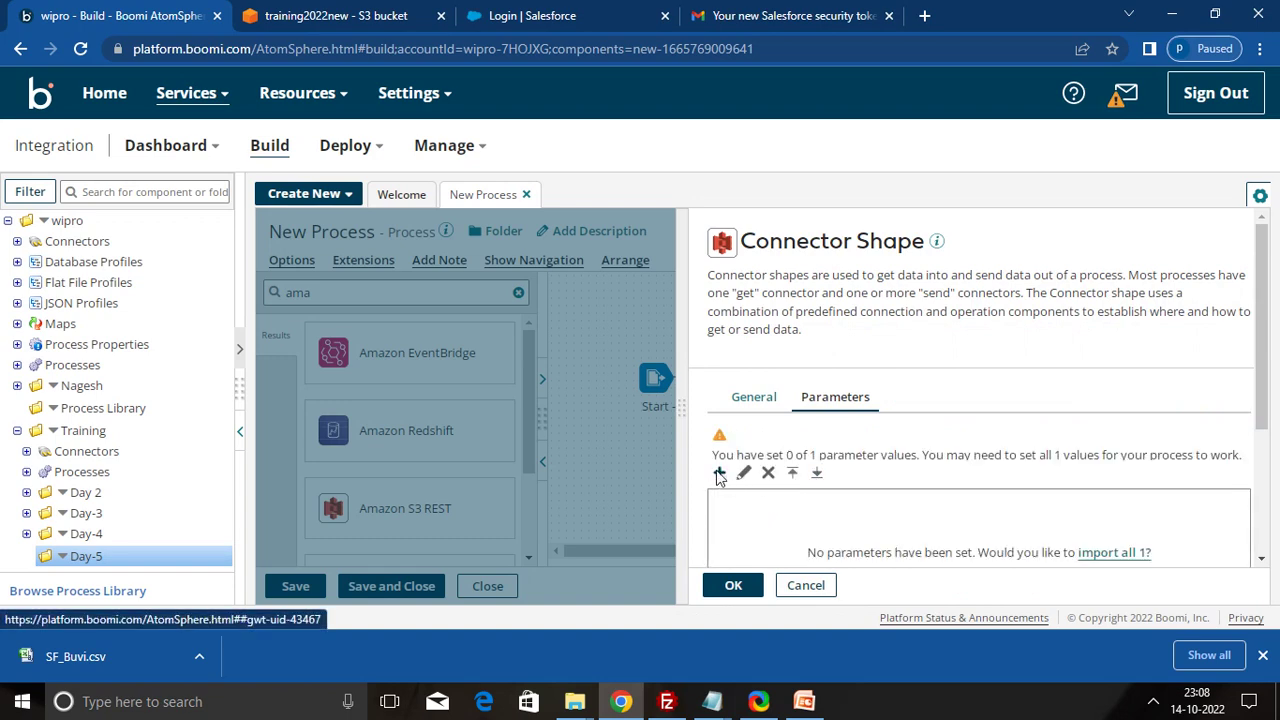
left_click(719, 472)
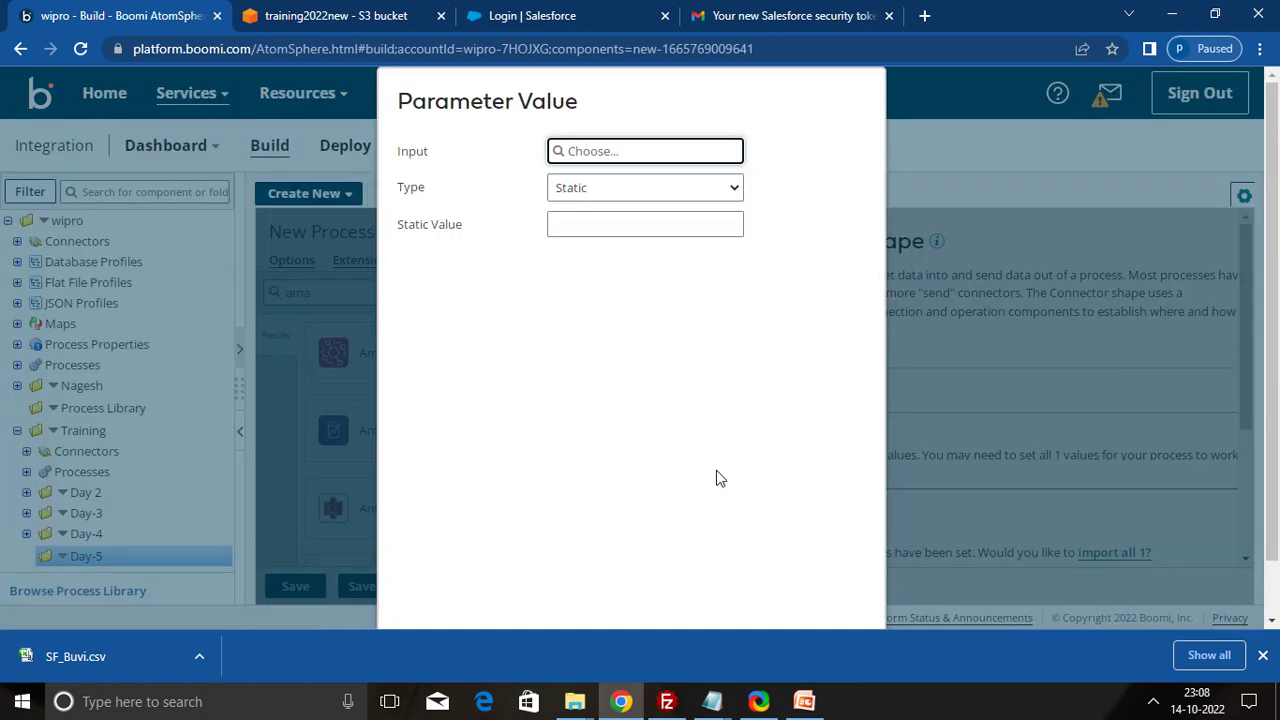
left_click(614, 155)
left_click(587, 220)
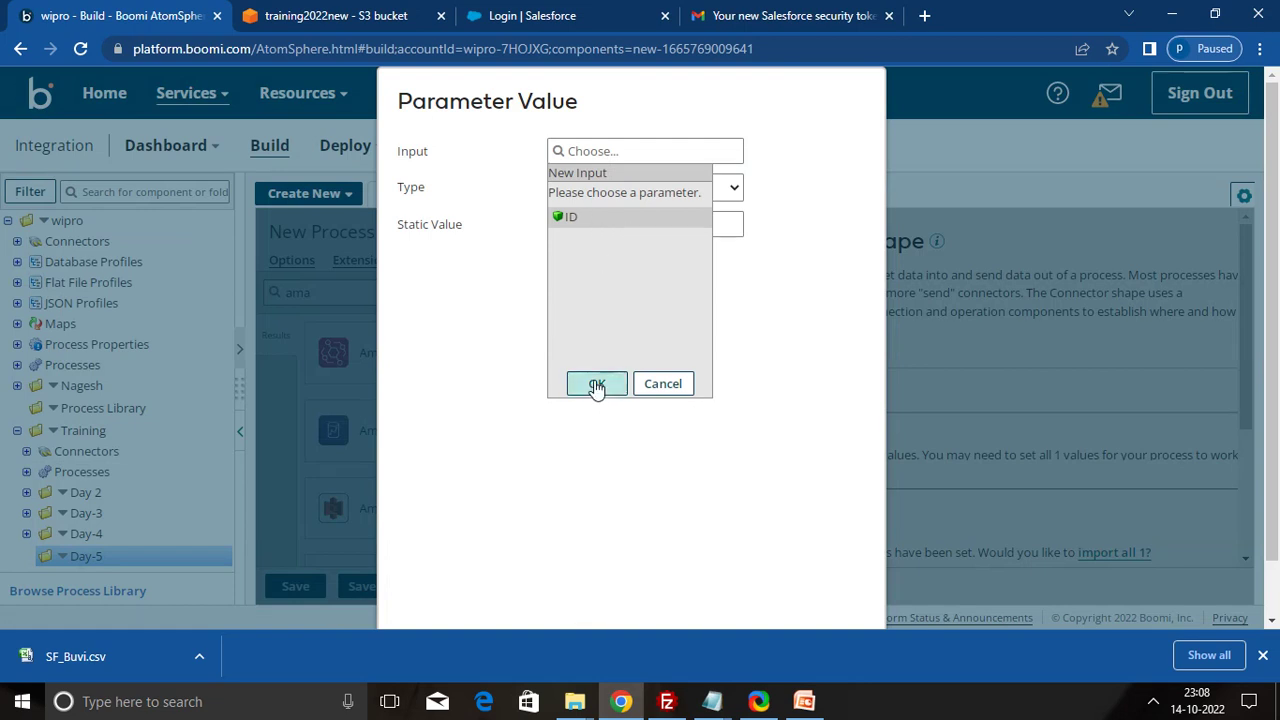
left_click(596, 386)
- Enter Trainingtest.txt as the ID's static value and confirm the parameters
left_click(607, 227)
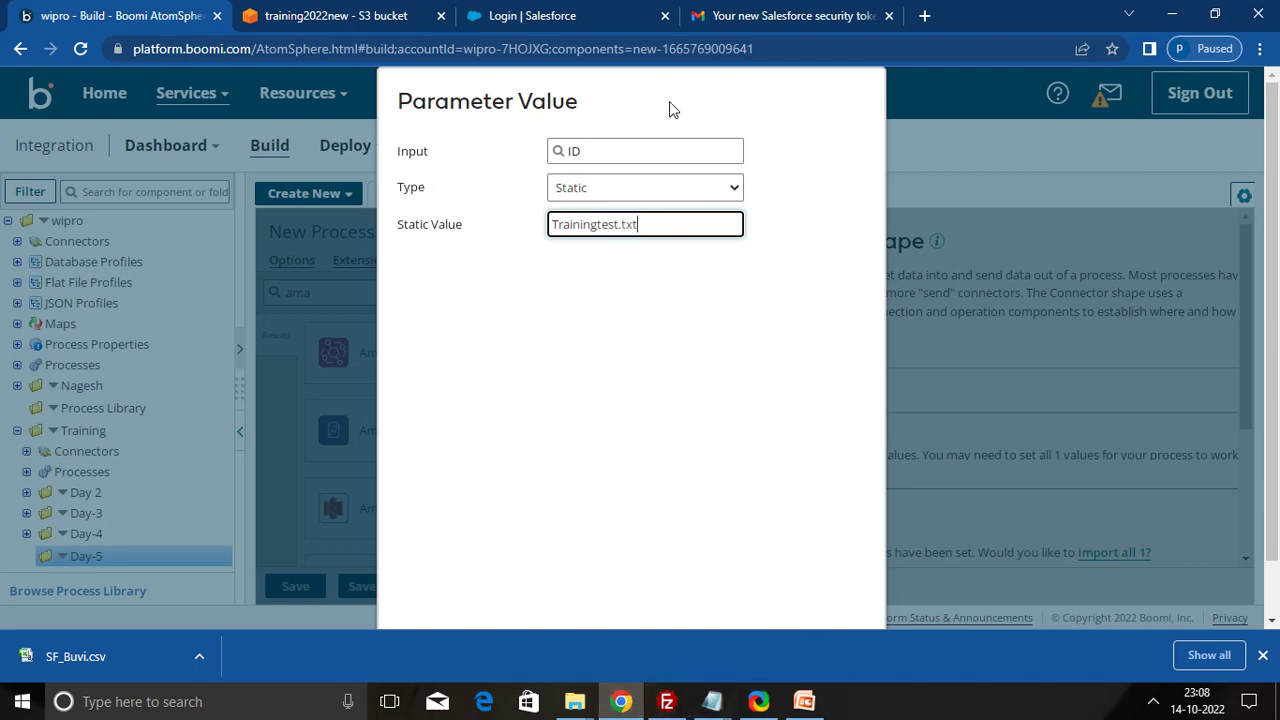
left_click(341, 22)
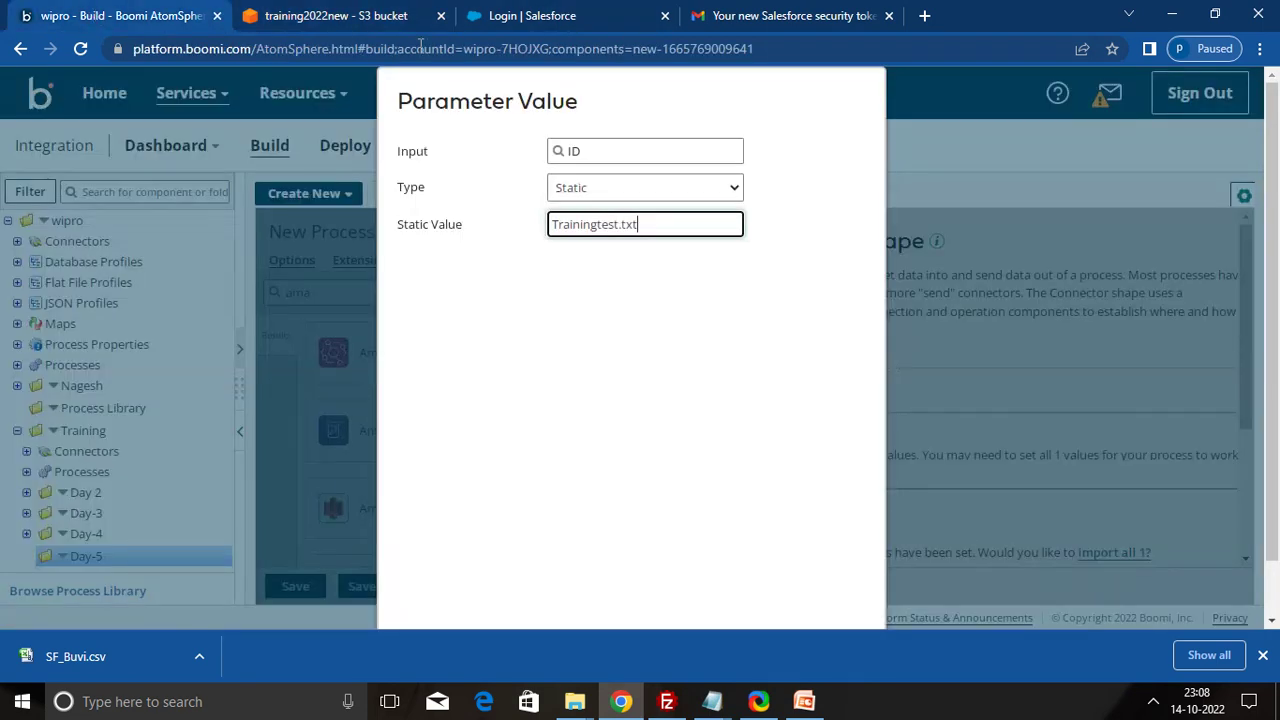
left_click(94, 16)
left_click(605, 297)
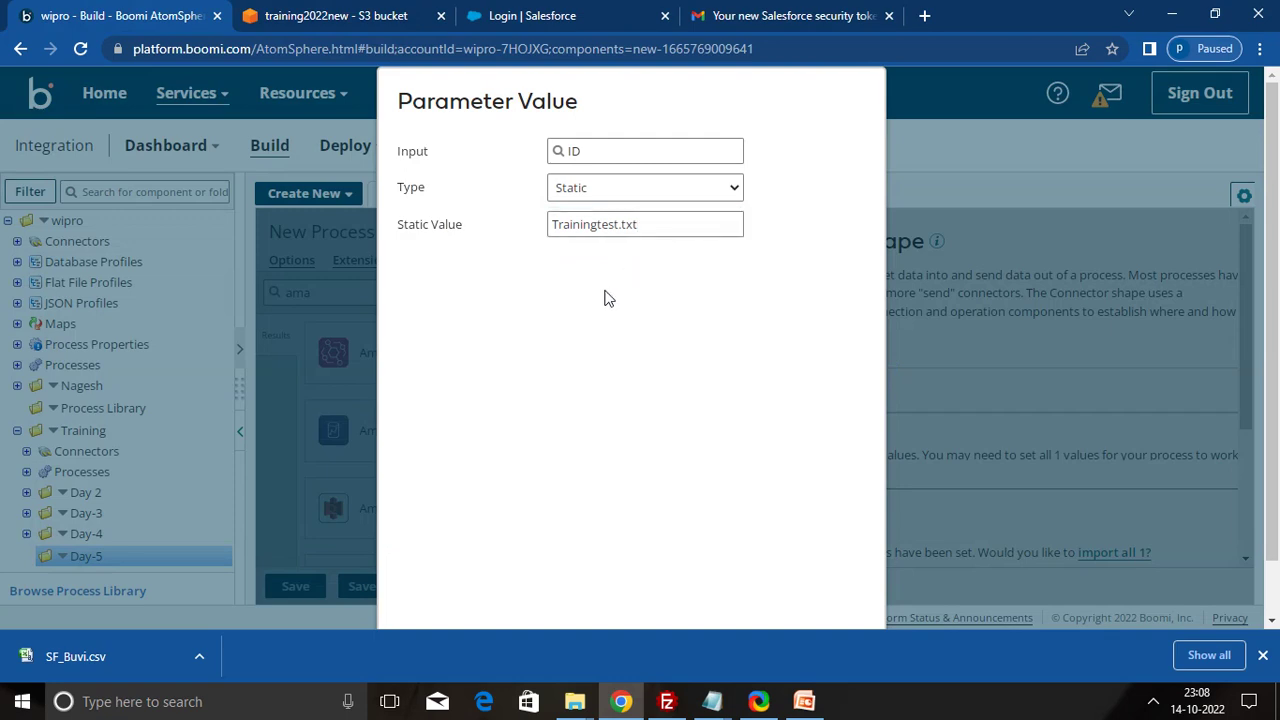
scroll(605, 297, "down", 1)
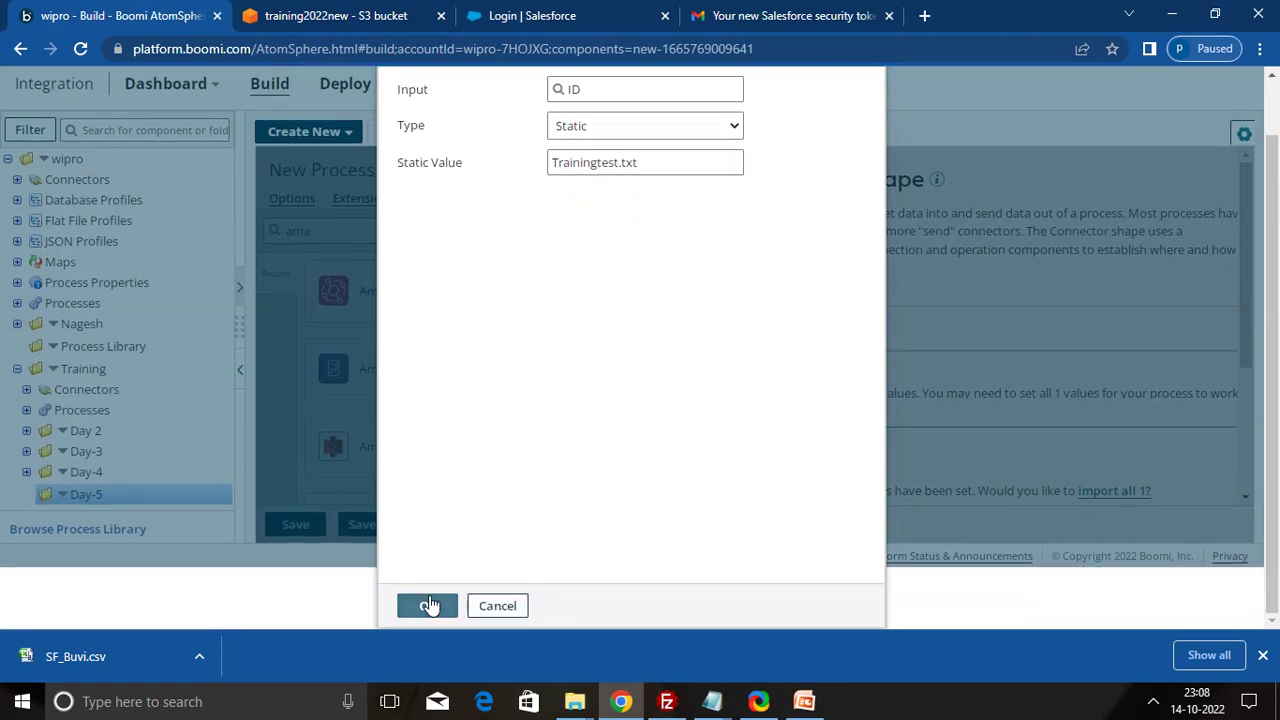
left_click(428, 605)
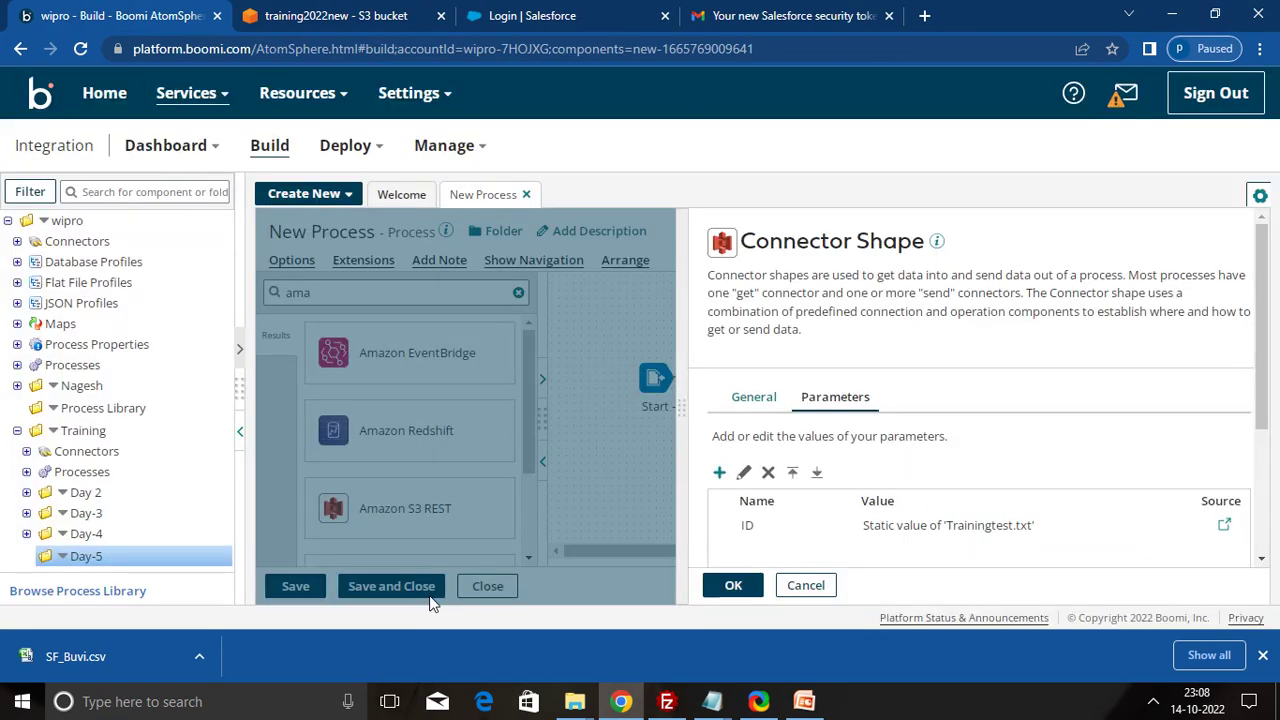
left_click(738, 585)
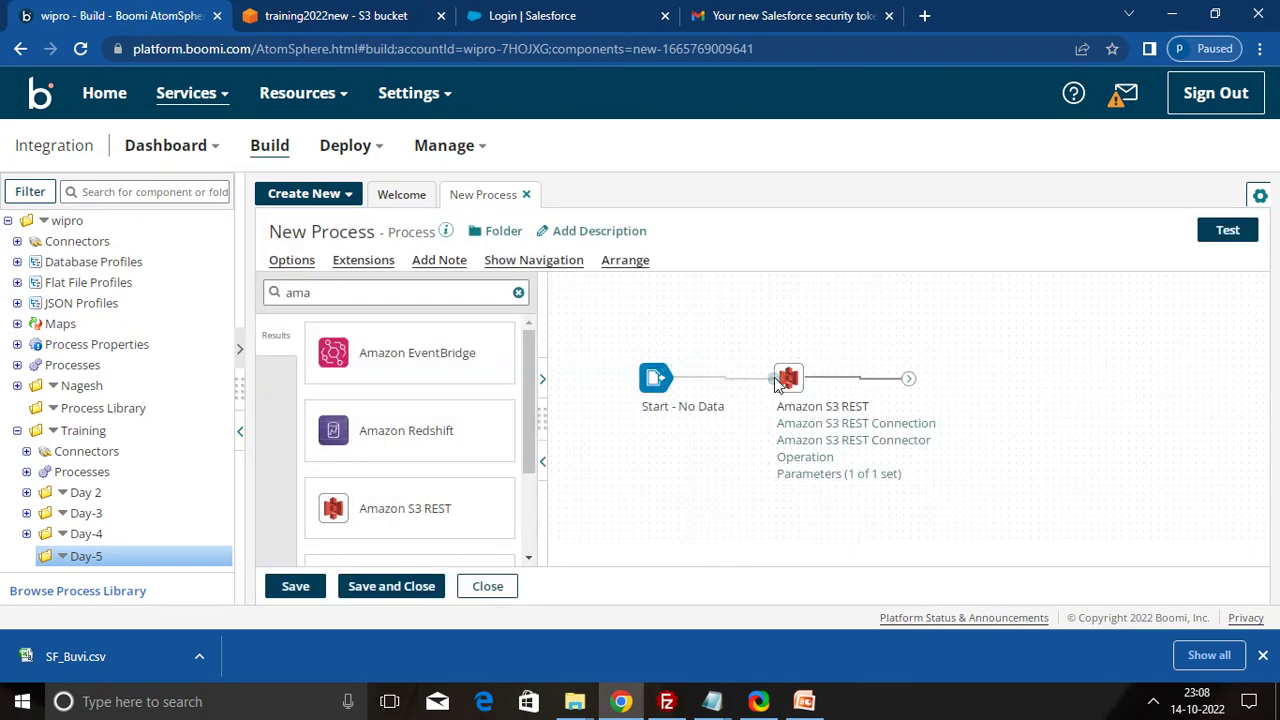
- Place a Map shape on the canvas and link it right after the S3 connector
mouse_move(782, 378)
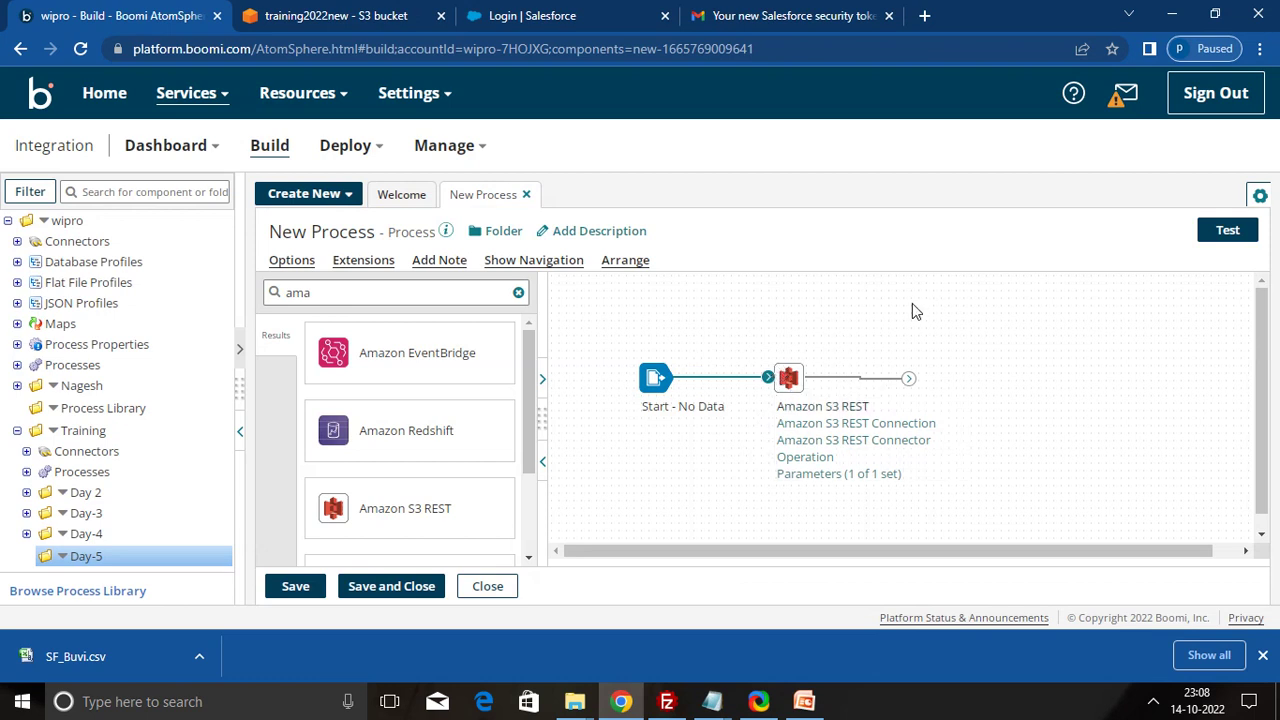
left_click_drag(908, 378, 881, 375)
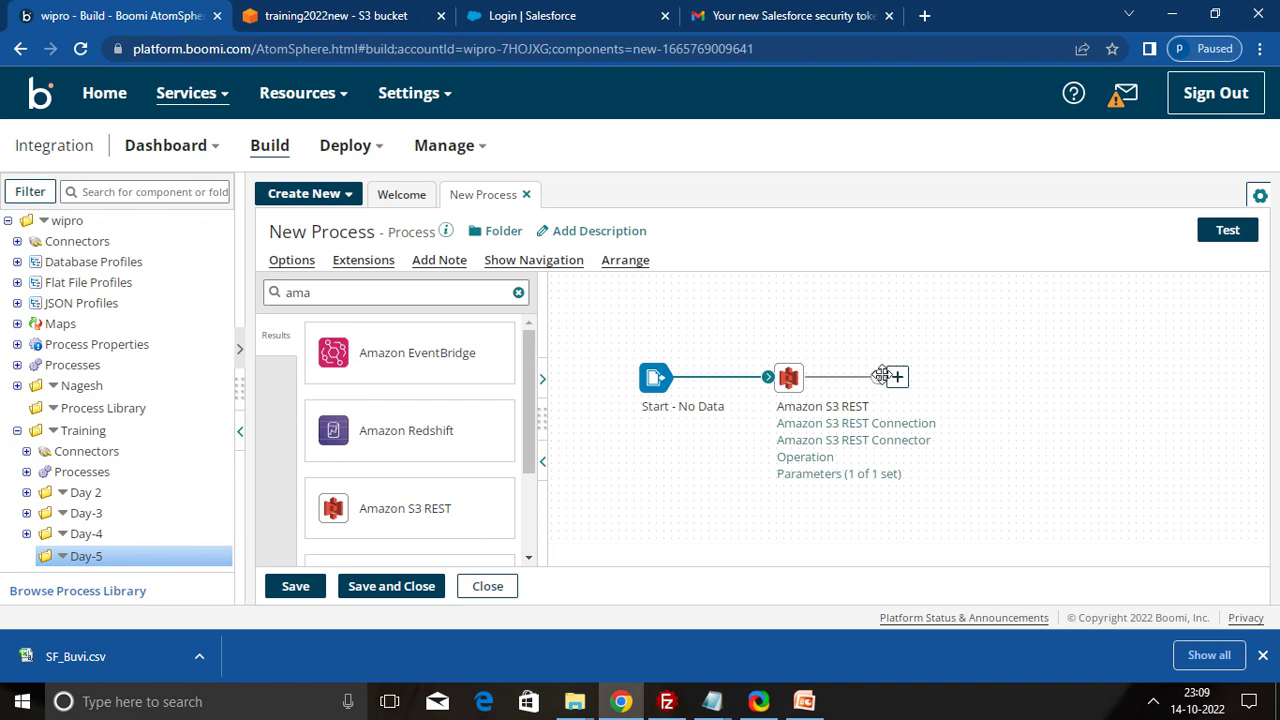
left_click(402, 289)
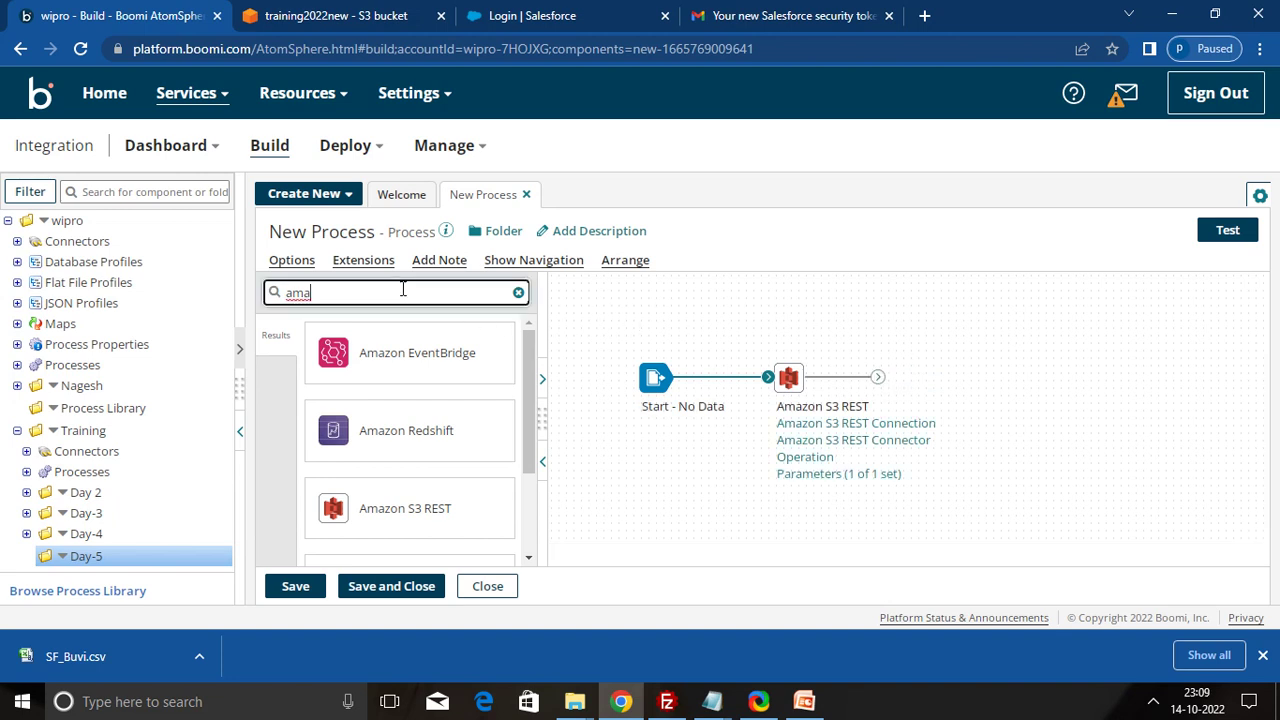
key("BackSpace")
key("BackSpace")
key("BackSpace")
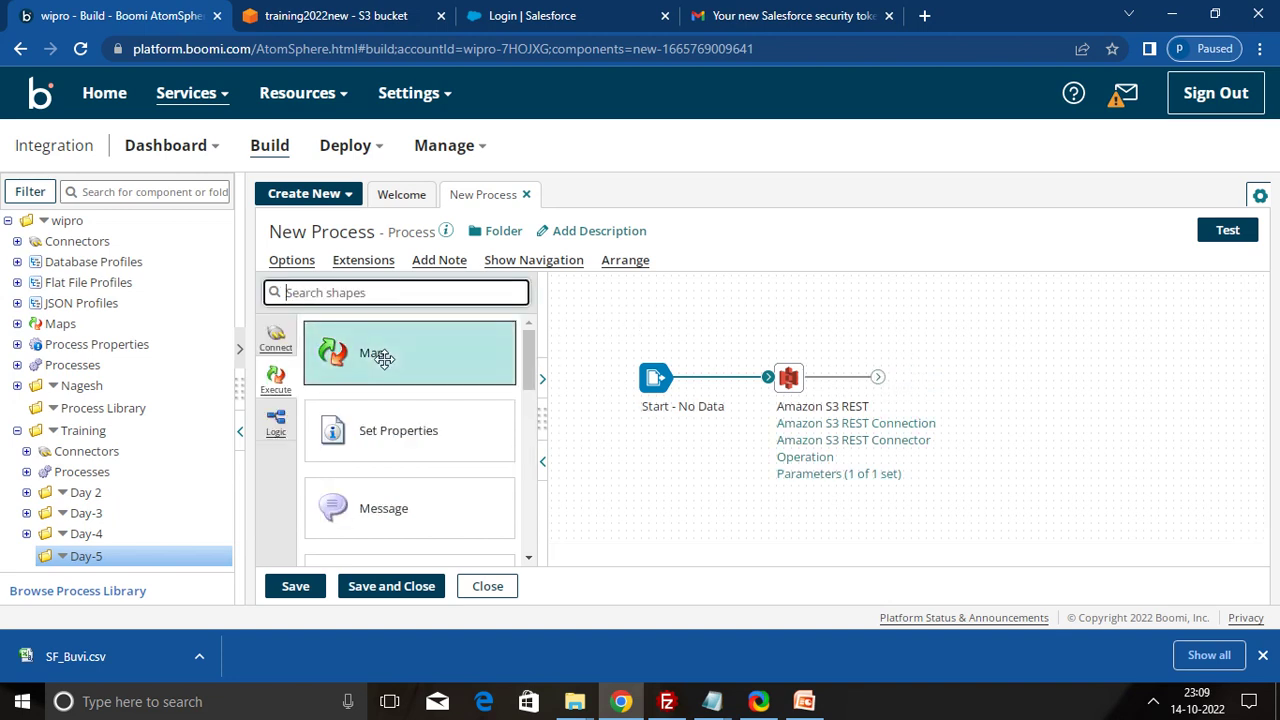
left_click_drag(382, 357, 966, 391)
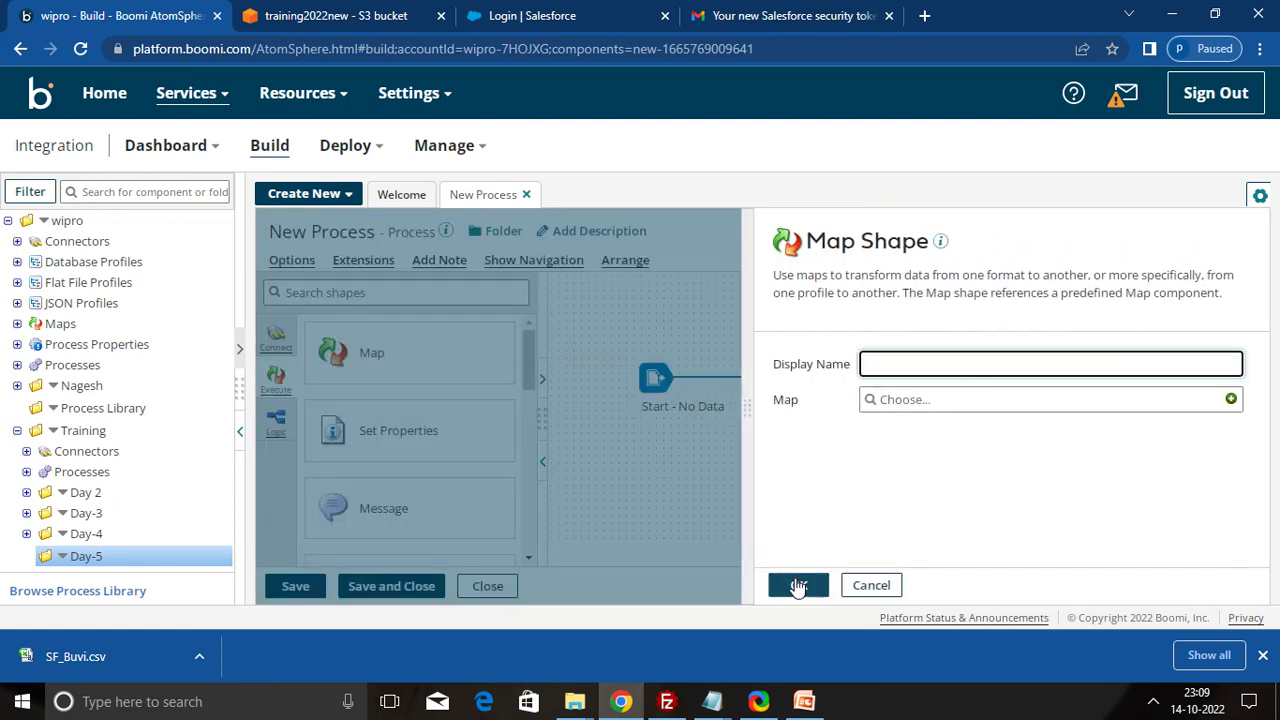
left_click(796, 585)
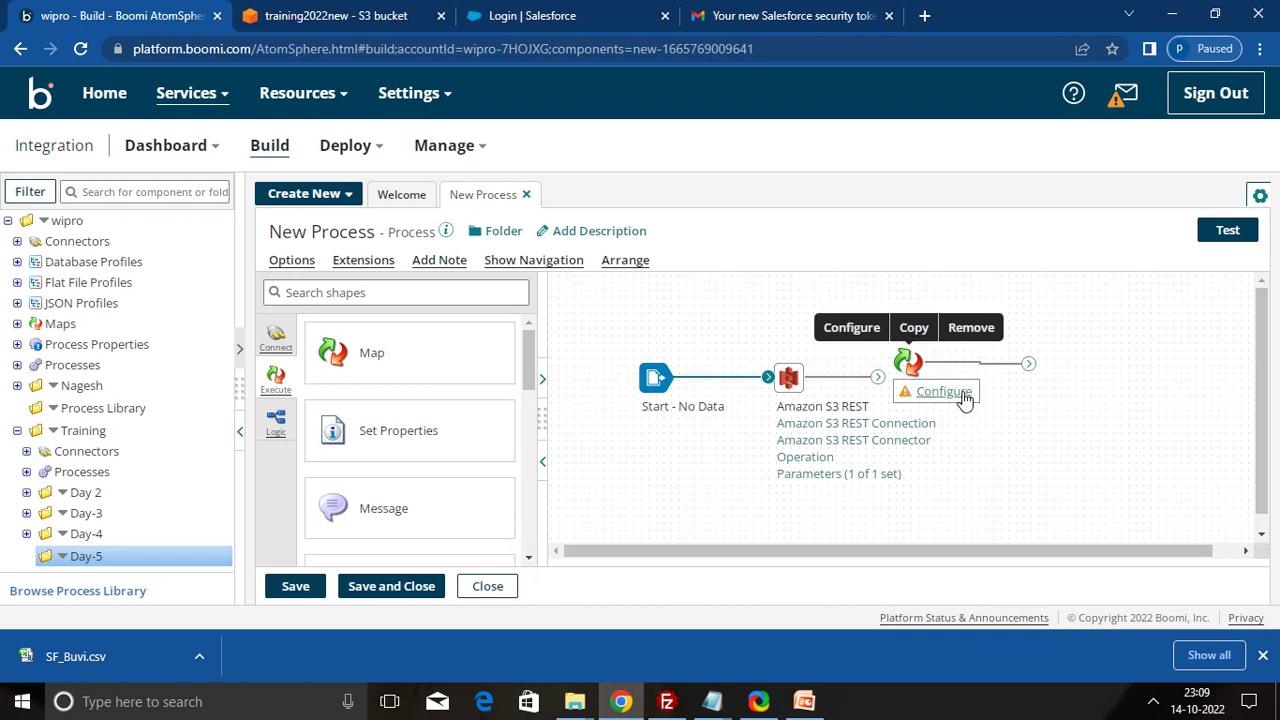
left_click_drag(908, 366, 900, 383)
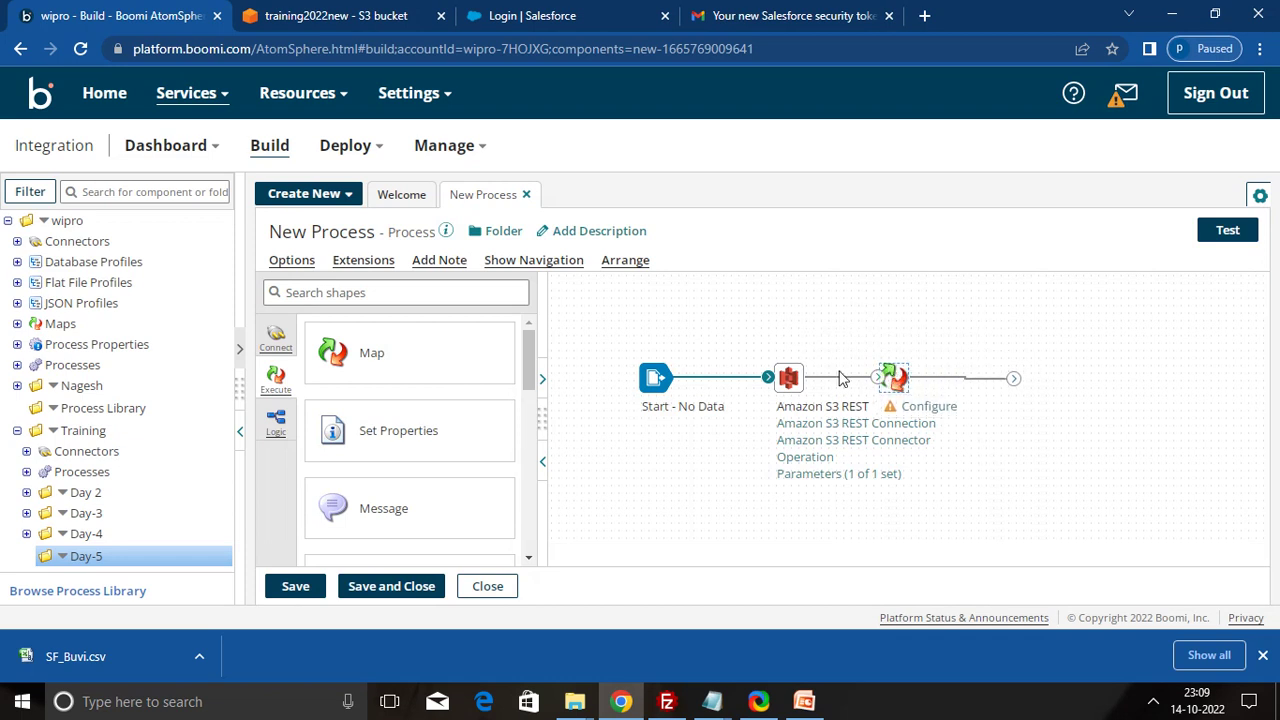
left_click(431, 296)
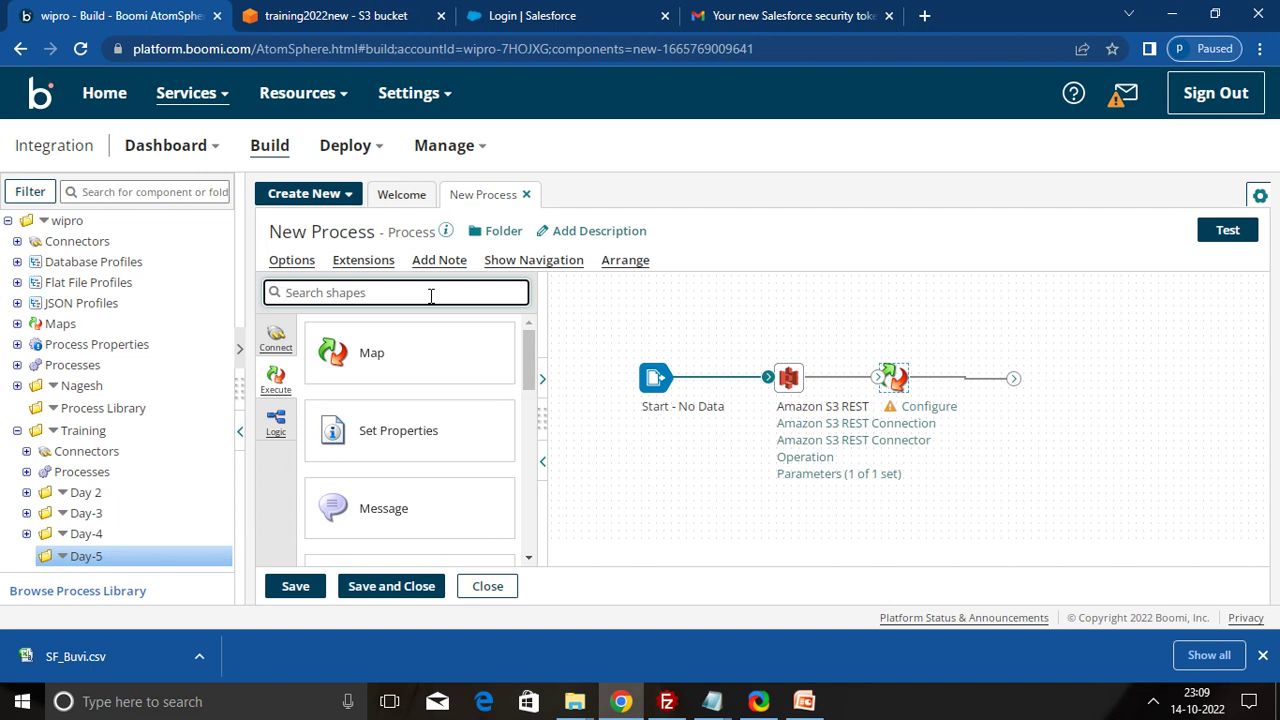
- Add a Salesforce connector with action Send and start a new connection for it
type("sales")
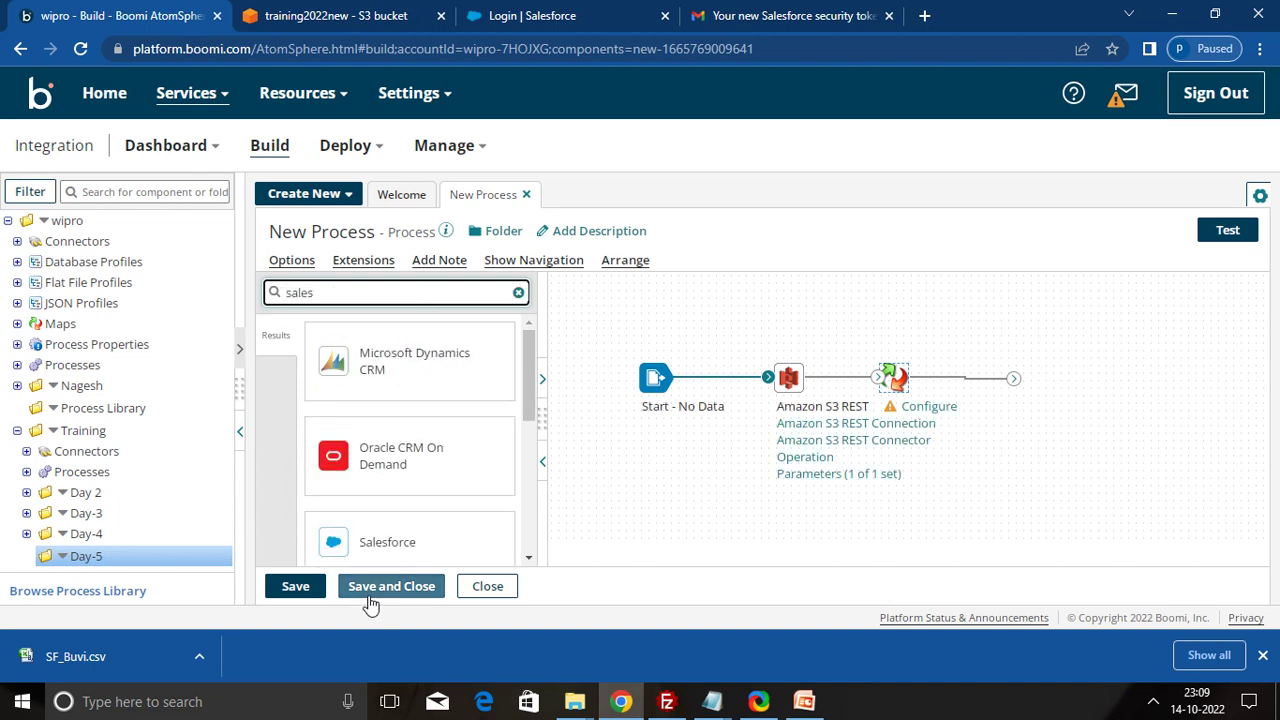
left_click_drag(400, 526, 1106, 400)
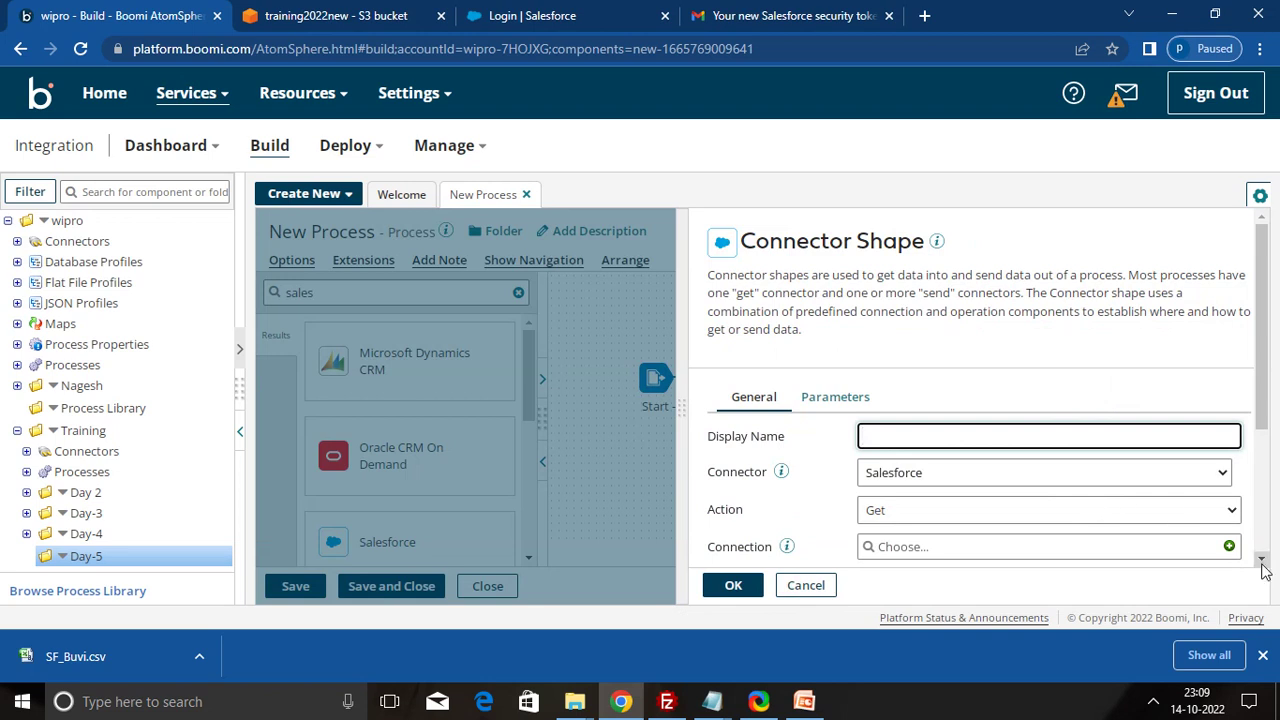
scroll(1264, 558, "down", 3)
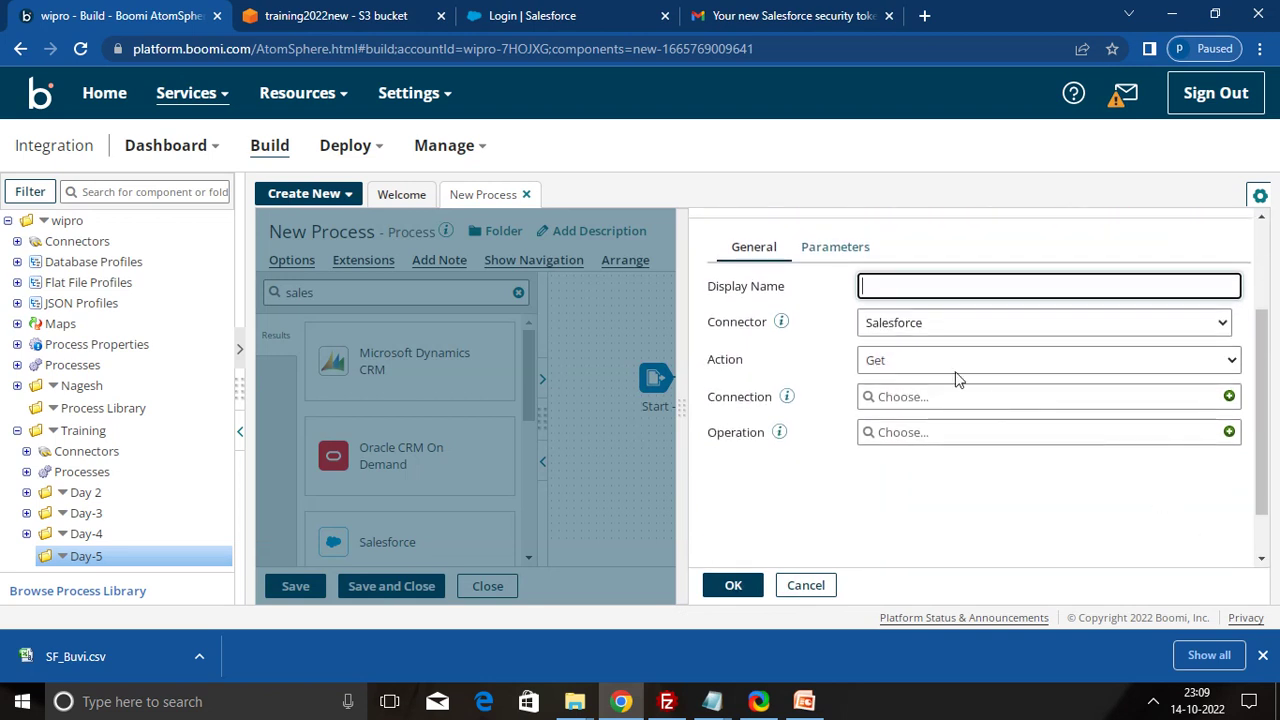
left_click(922, 362)
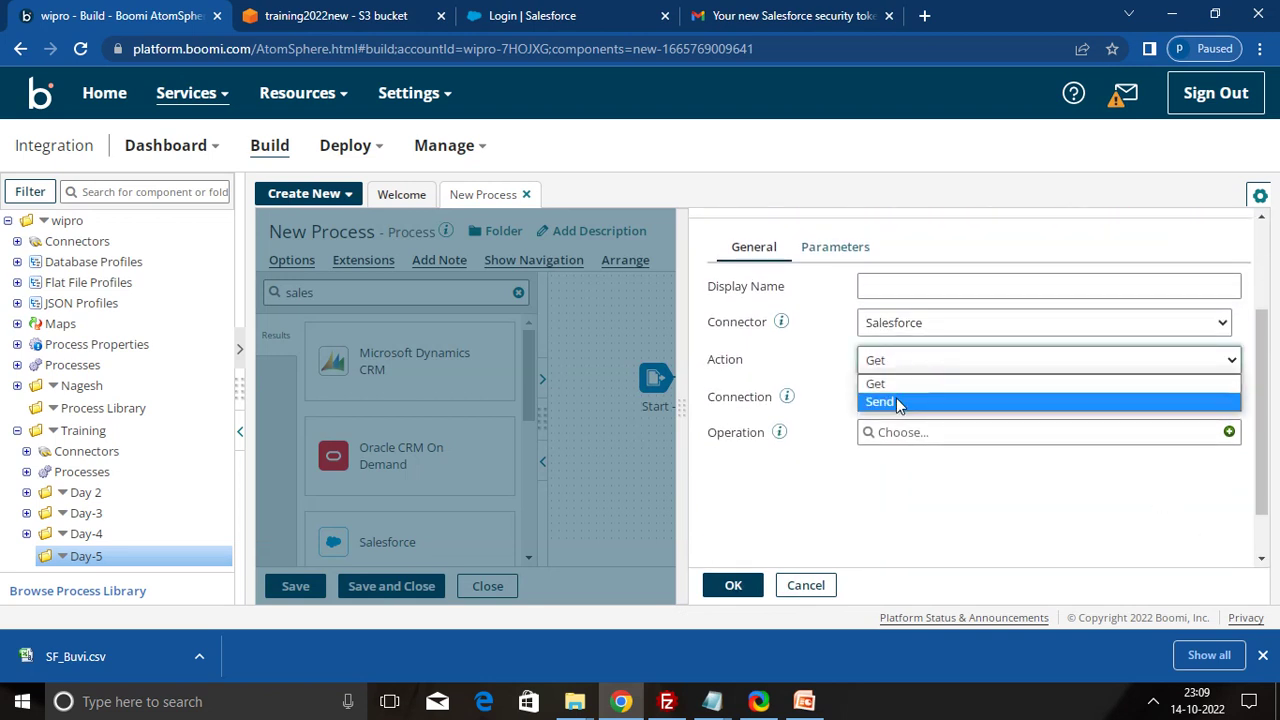
left_click(897, 402)
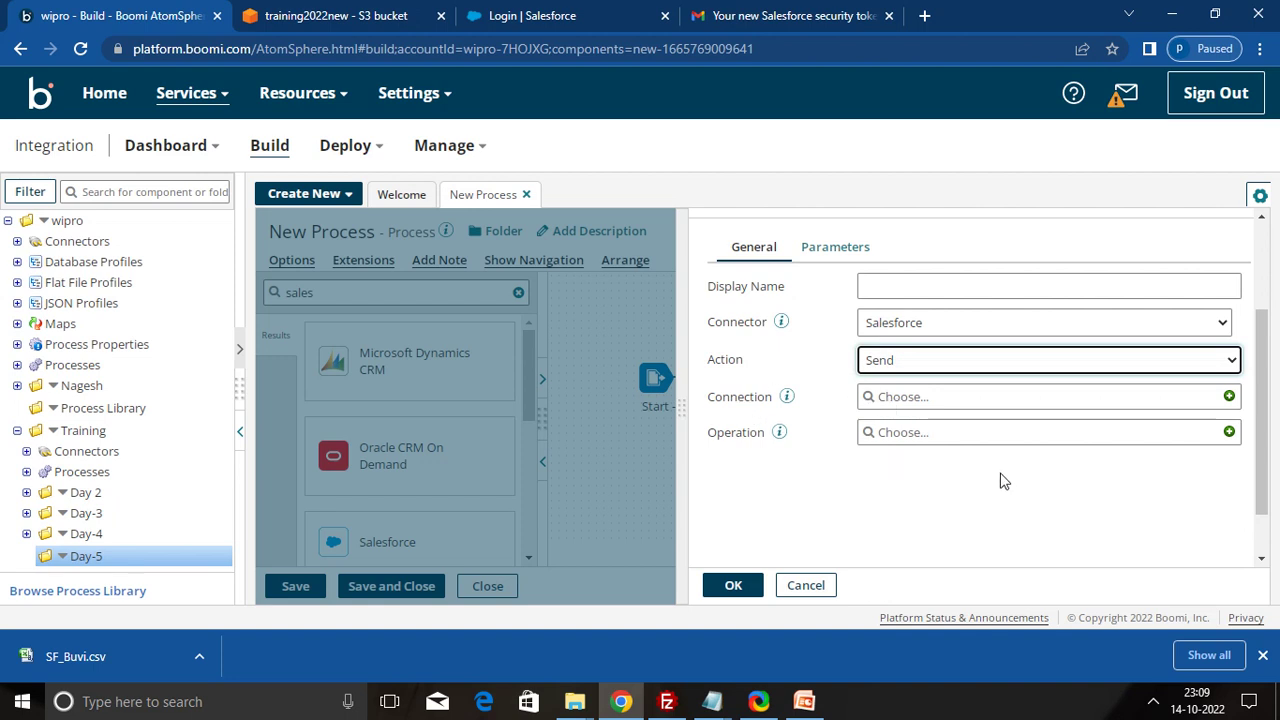
left_click(1229, 397)
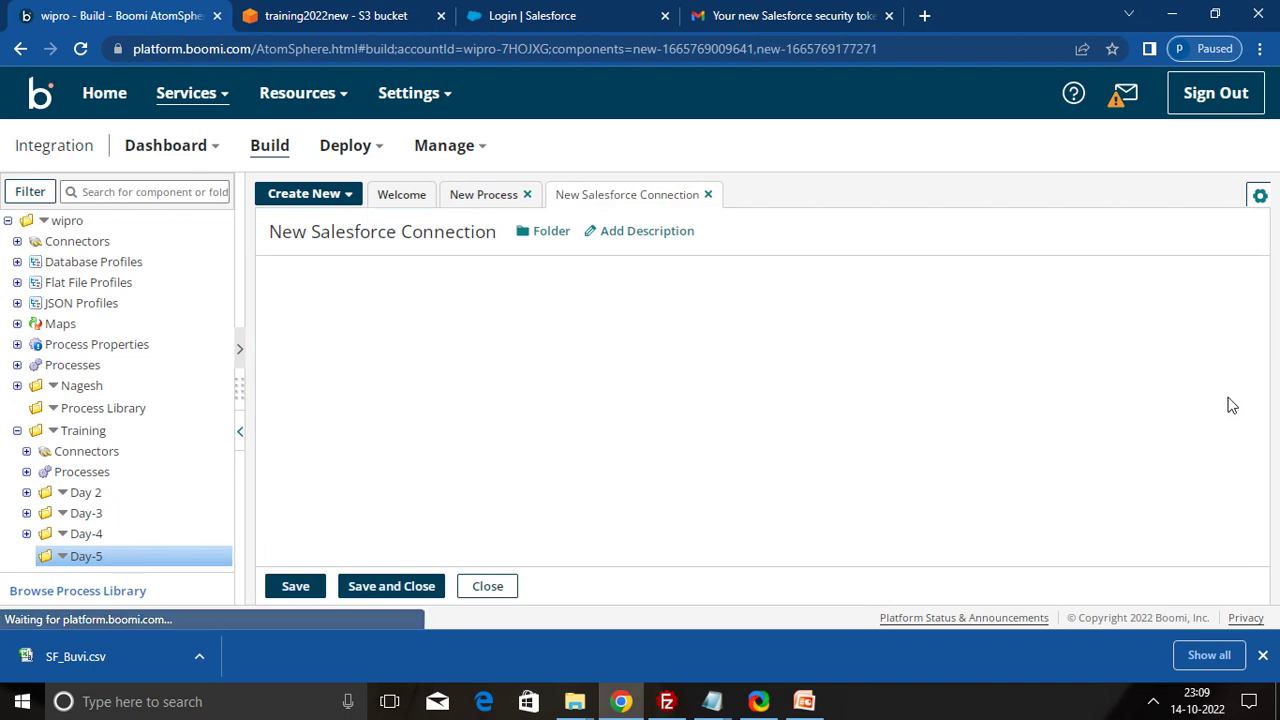
- Rename the new connection to 'Salesforce Connection' and bring up the Salesforce login page
left_click(311, 232)
key("BackSpace")
key("BackSpace")
key("BackSpace")
key("BackSpace")
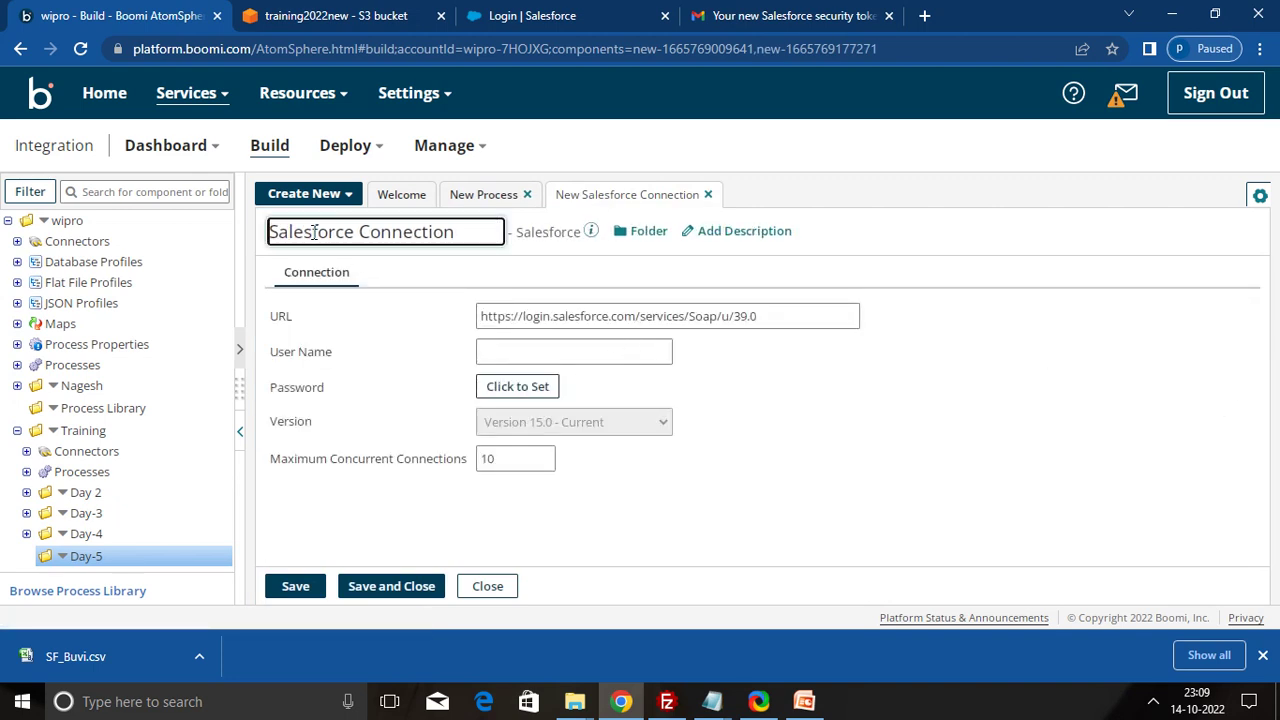
left_click(540, 357)
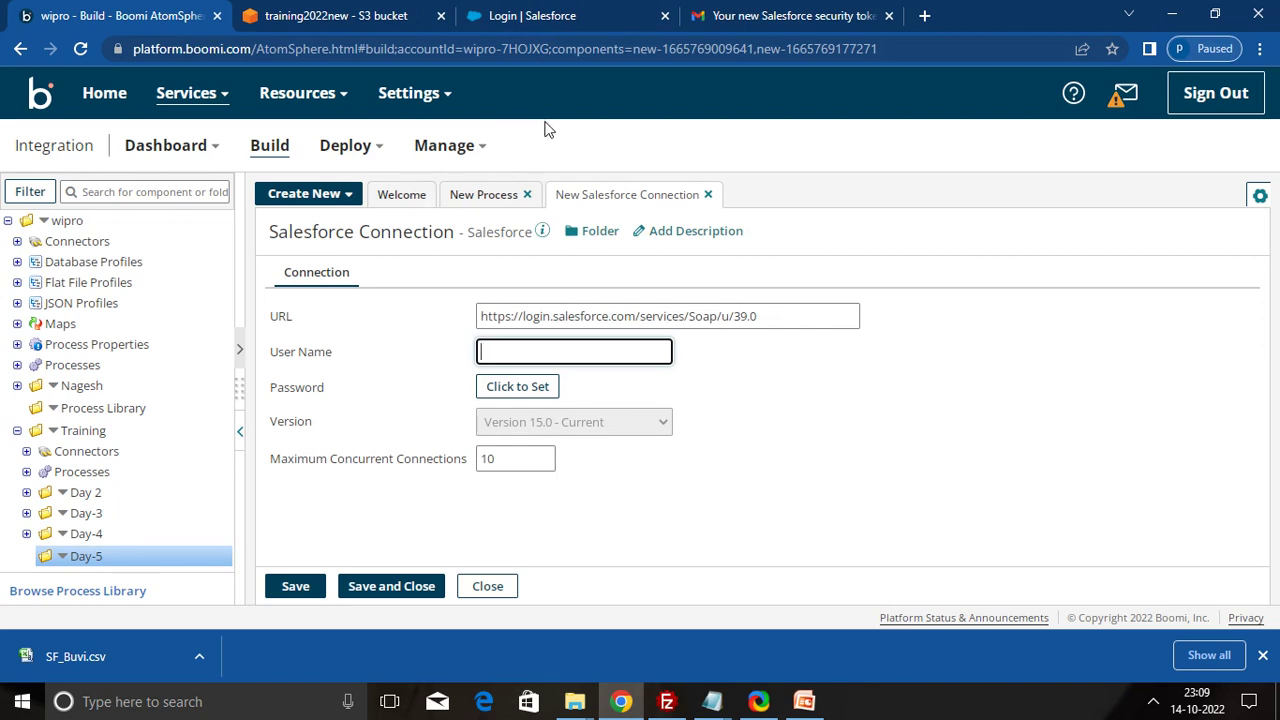
left_click(536, 17)
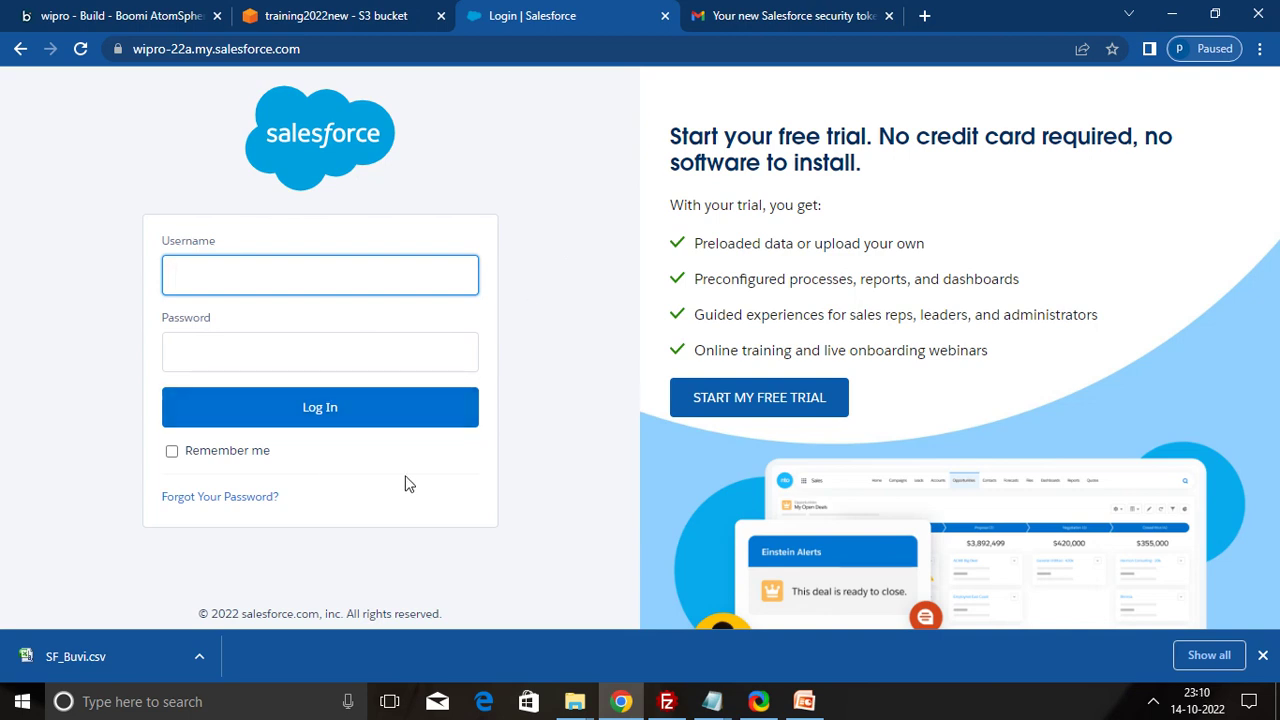
left_click(565, 415)
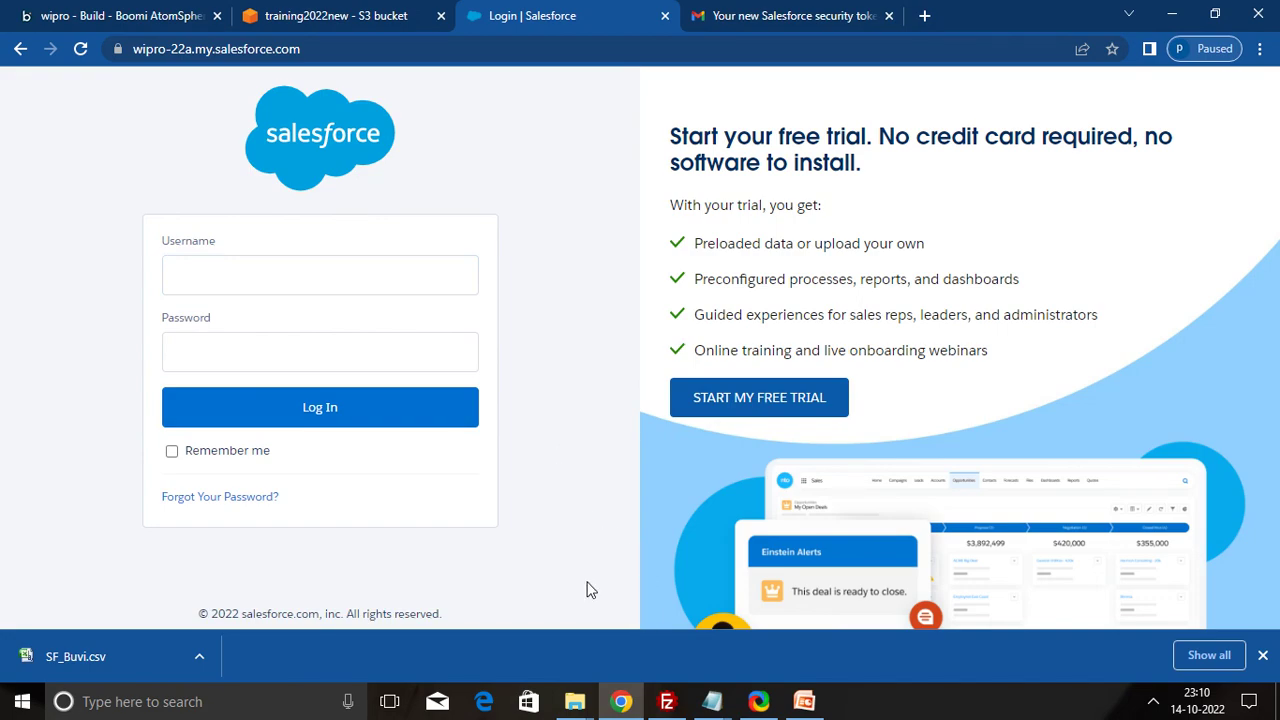
- Log in to Salesforce with the username saved in Notepad and the account password
mouse_move(712, 701)
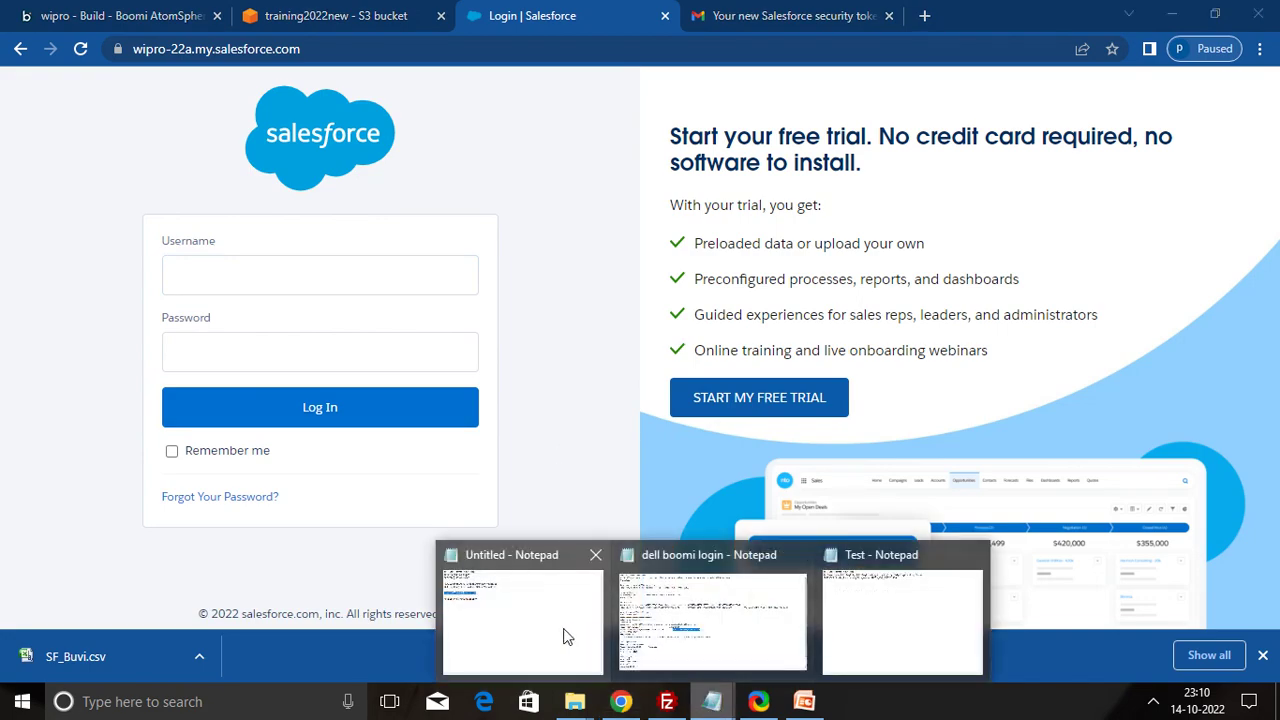
left_click(565, 628)
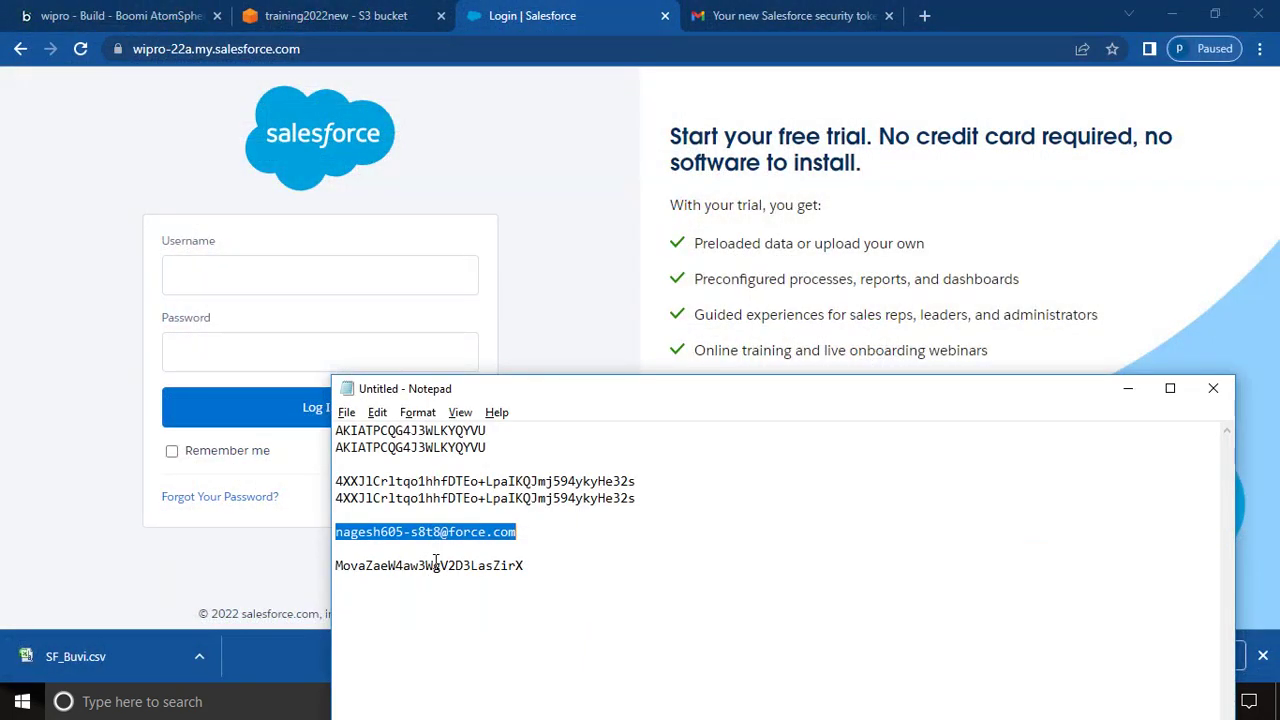
left_click_drag(519, 537, 338, 537)
key("ctrl+c")
left_click(206, 284)
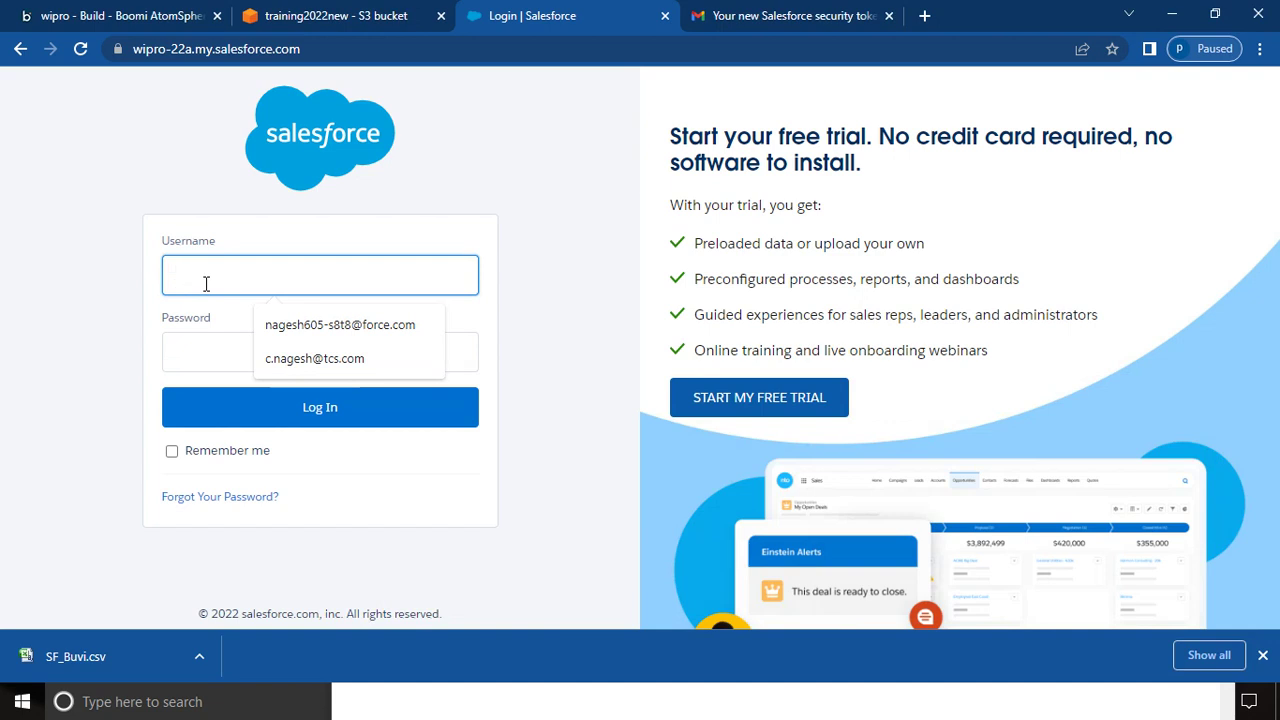
key("ctrl+v")
left_click(203, 346)
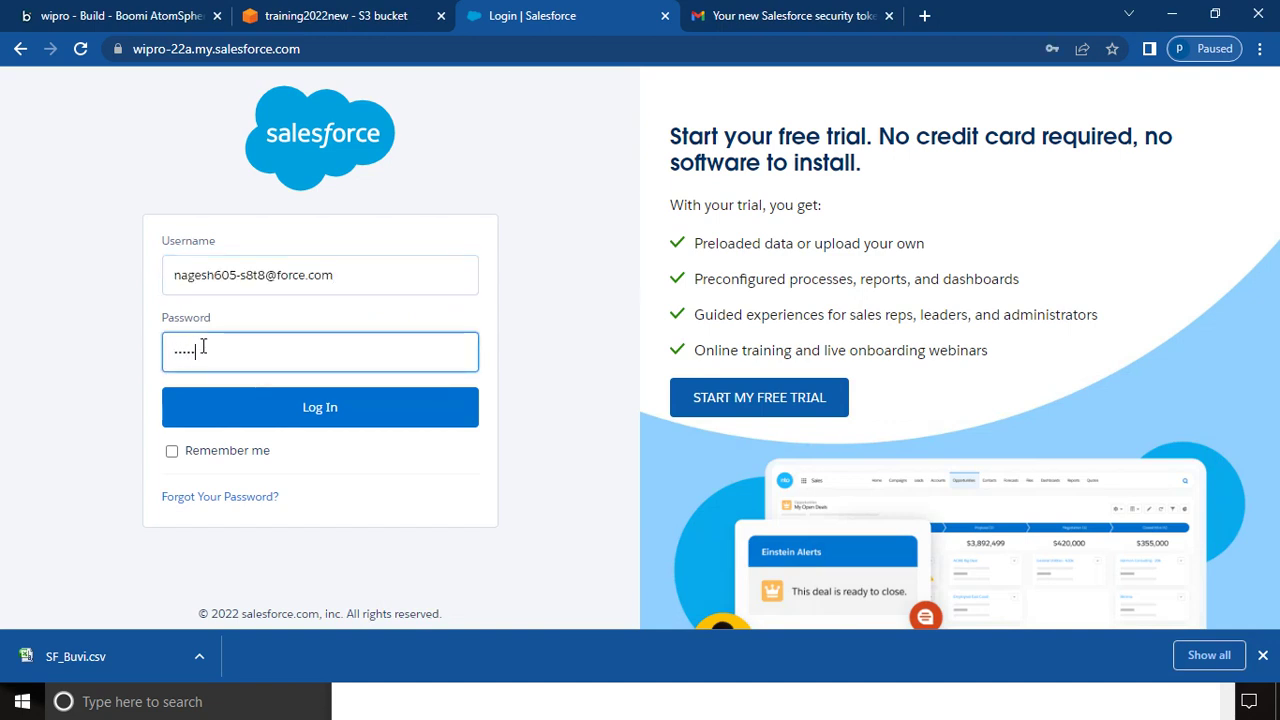
type("••")
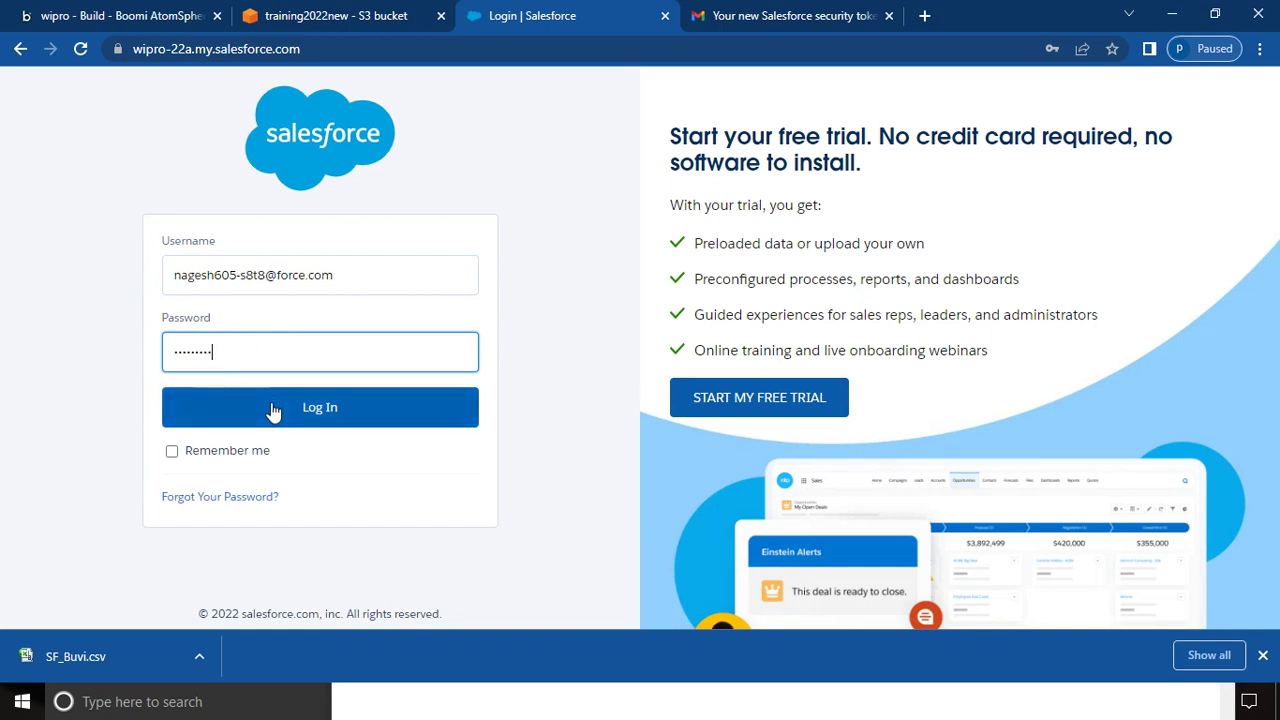
left_click(271, 408)
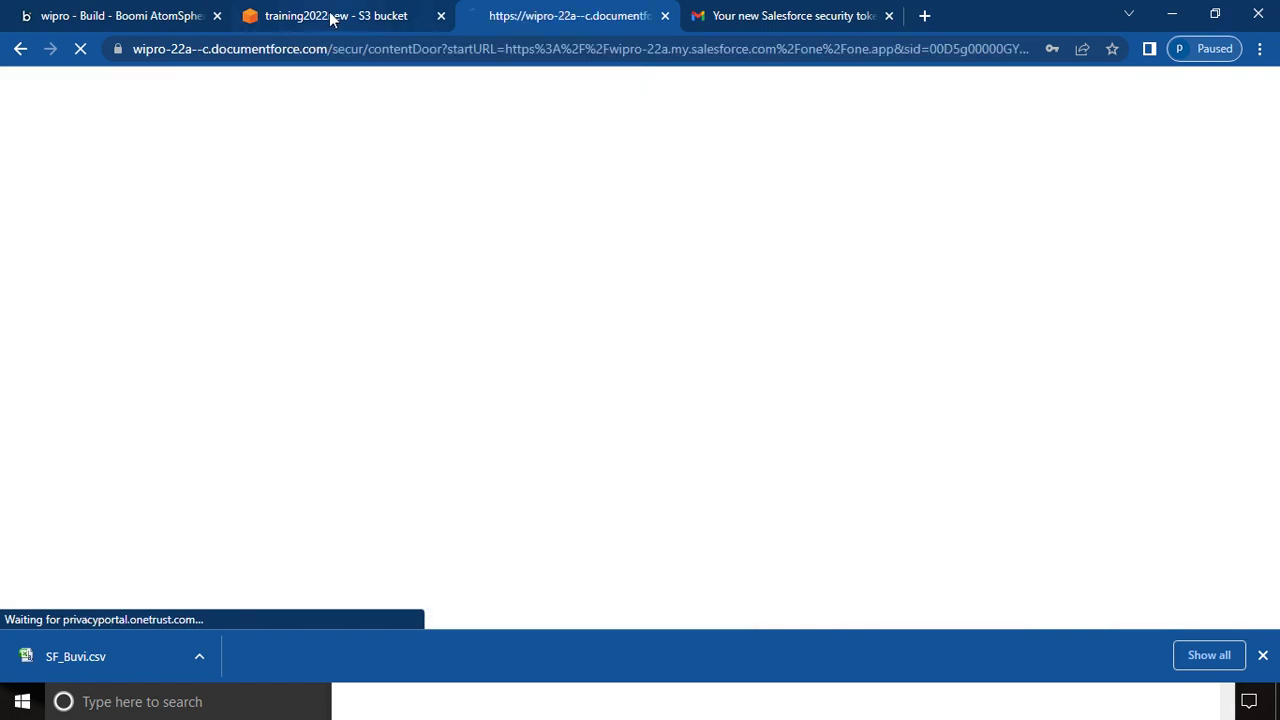
left_click(333, 18)
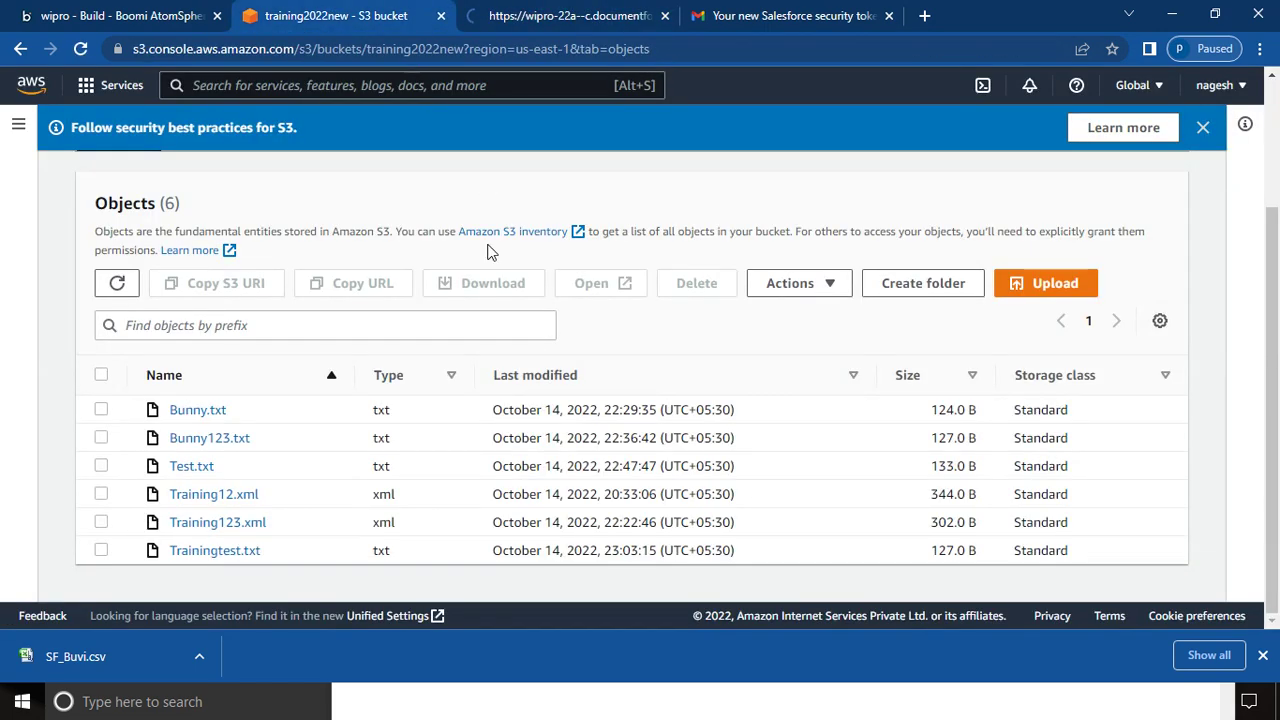
- Paste the Salesforce username into the Boomi connection's User Name, then view Salesforce Home
left_click(100, 16)
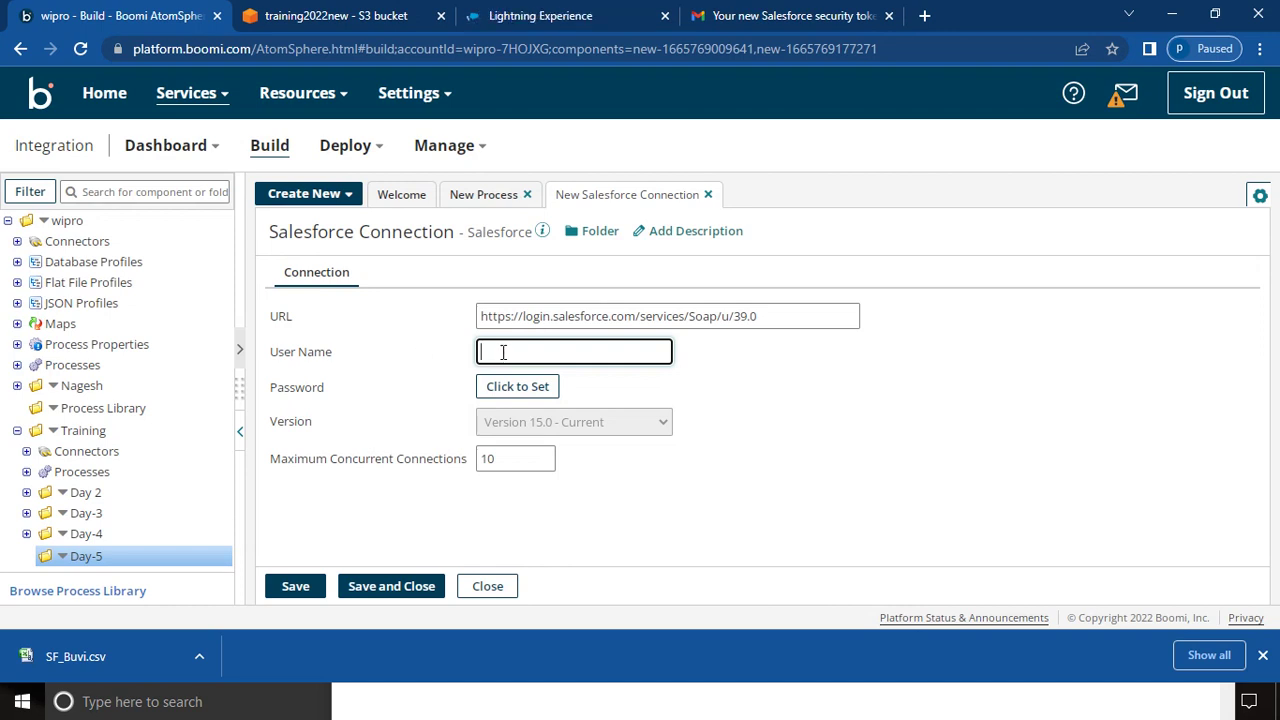
key("ctrl+v")
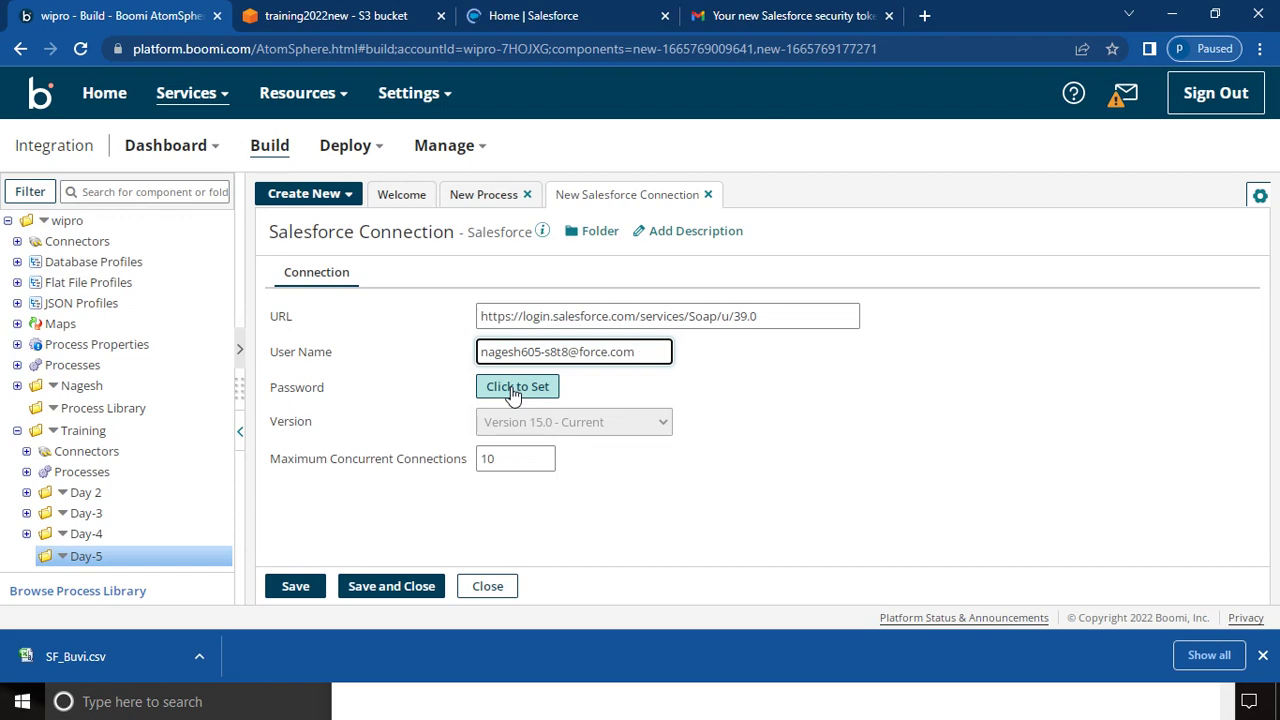
left_click(522, 18)
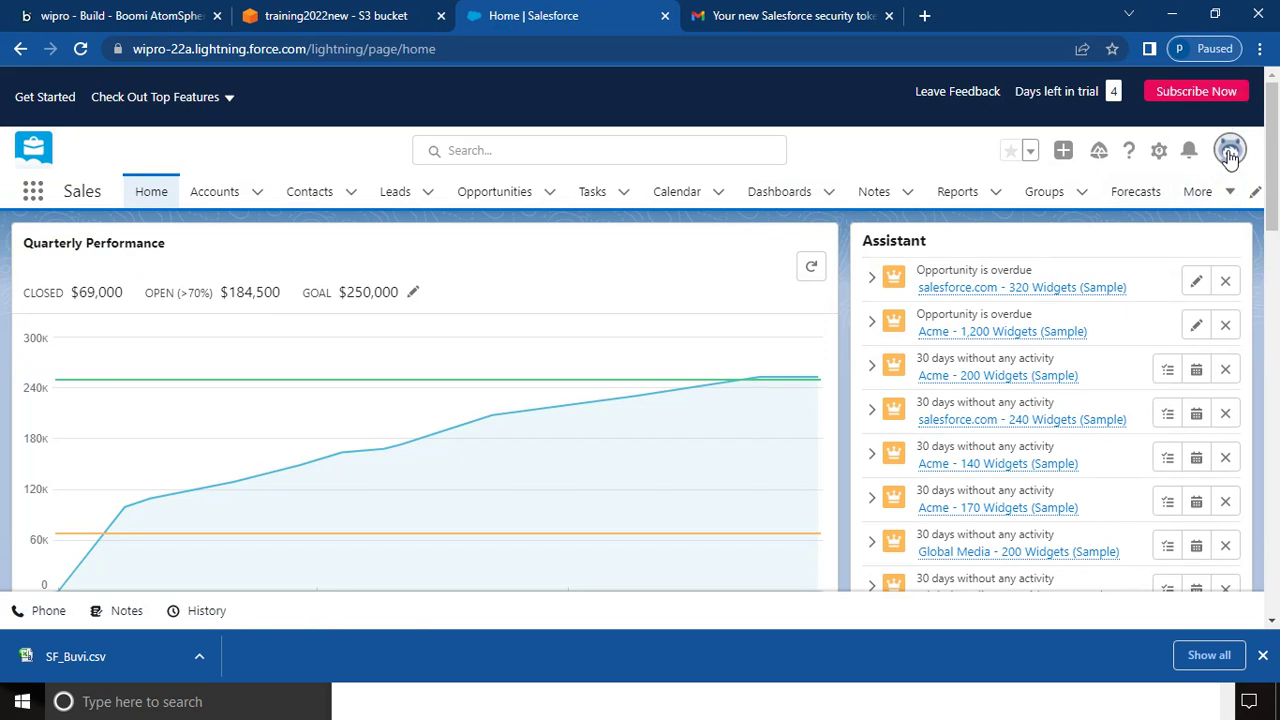
- Reset the Salesforce security token from personal settings and find the token email in Gmail
left_click(1230, 152)
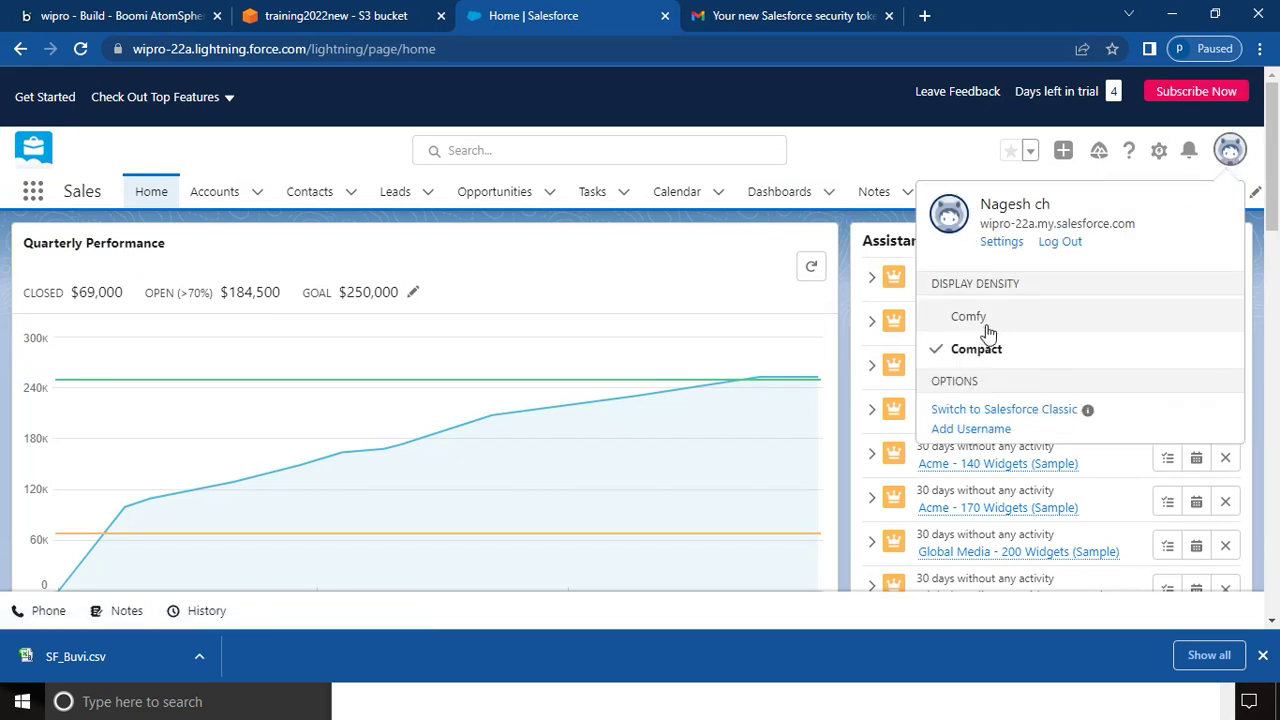
left_click(1001, 243)
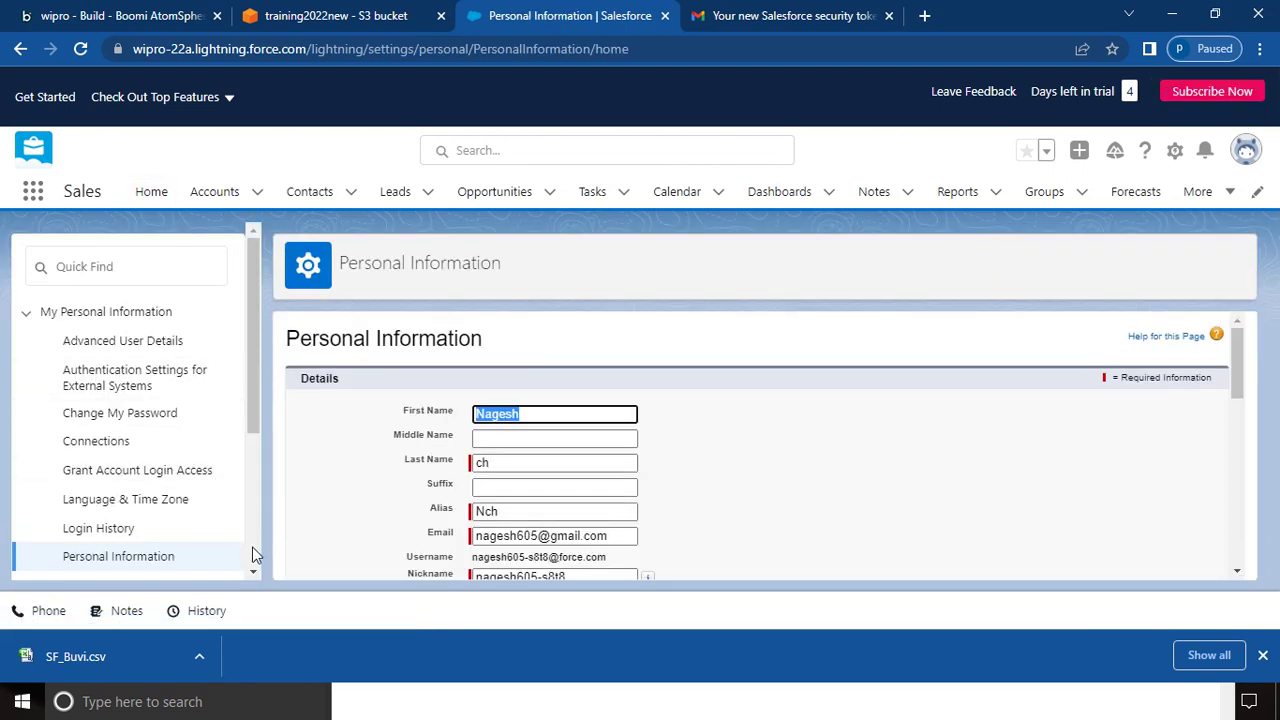
left_click(254, 572)
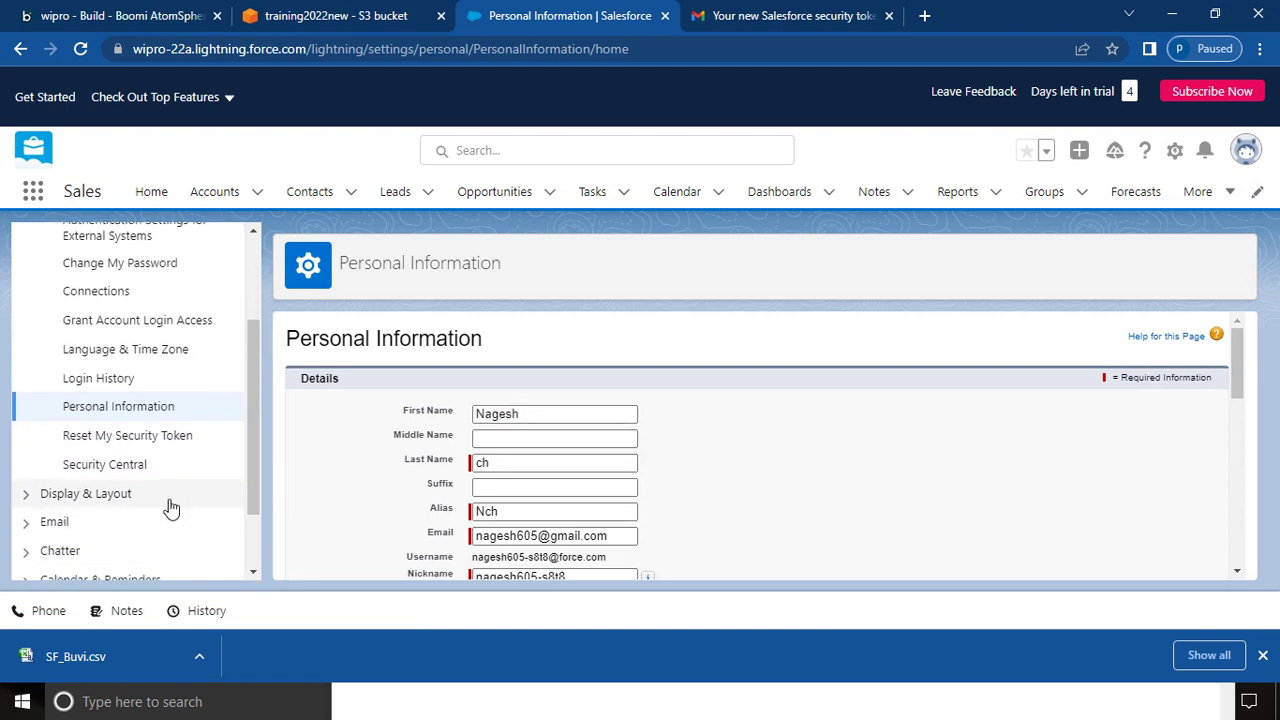
left_click(133, 448)
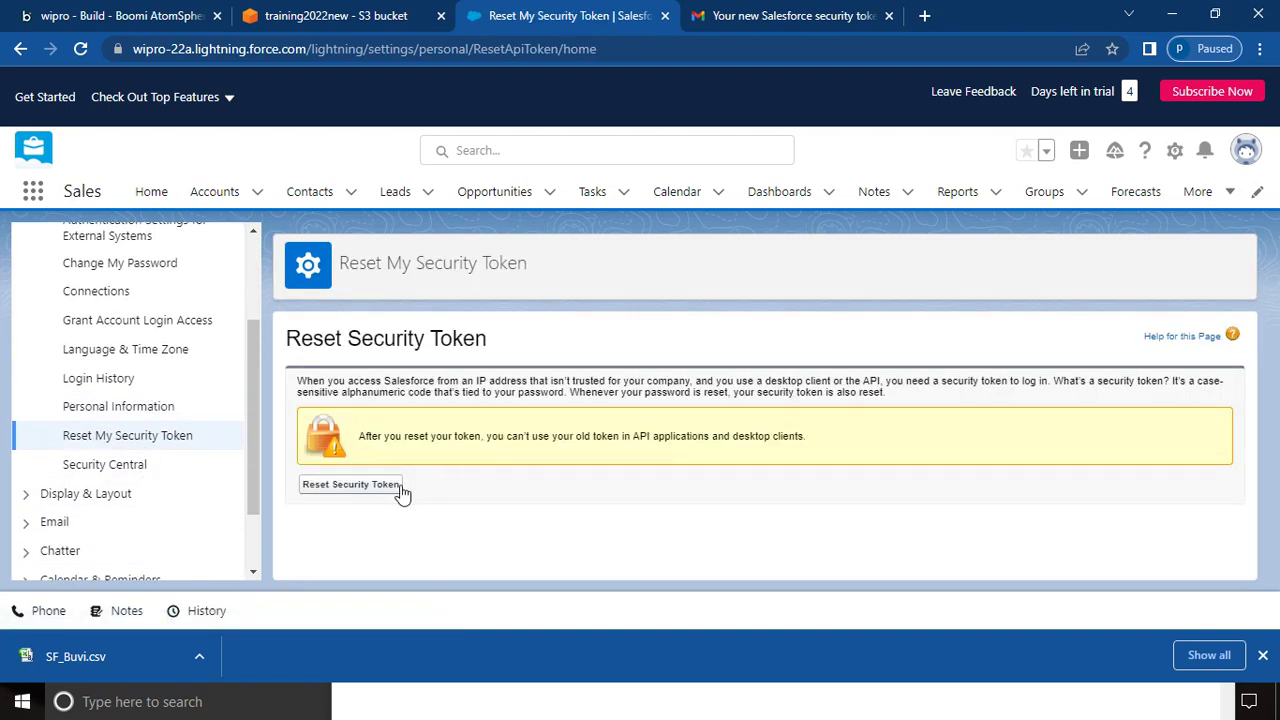
left_click(762, 15)
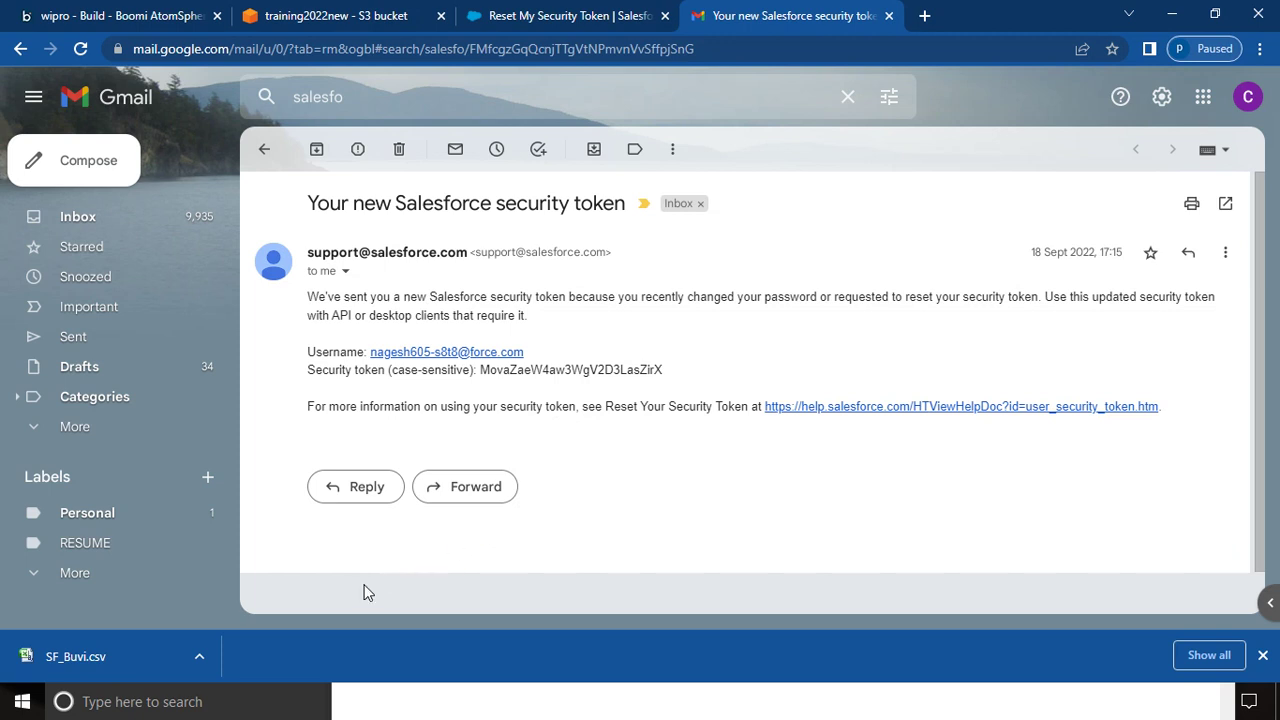
- After reading the Salesforce security token email in Gmail, go back to the Boomi tab
left_click(107, 18)
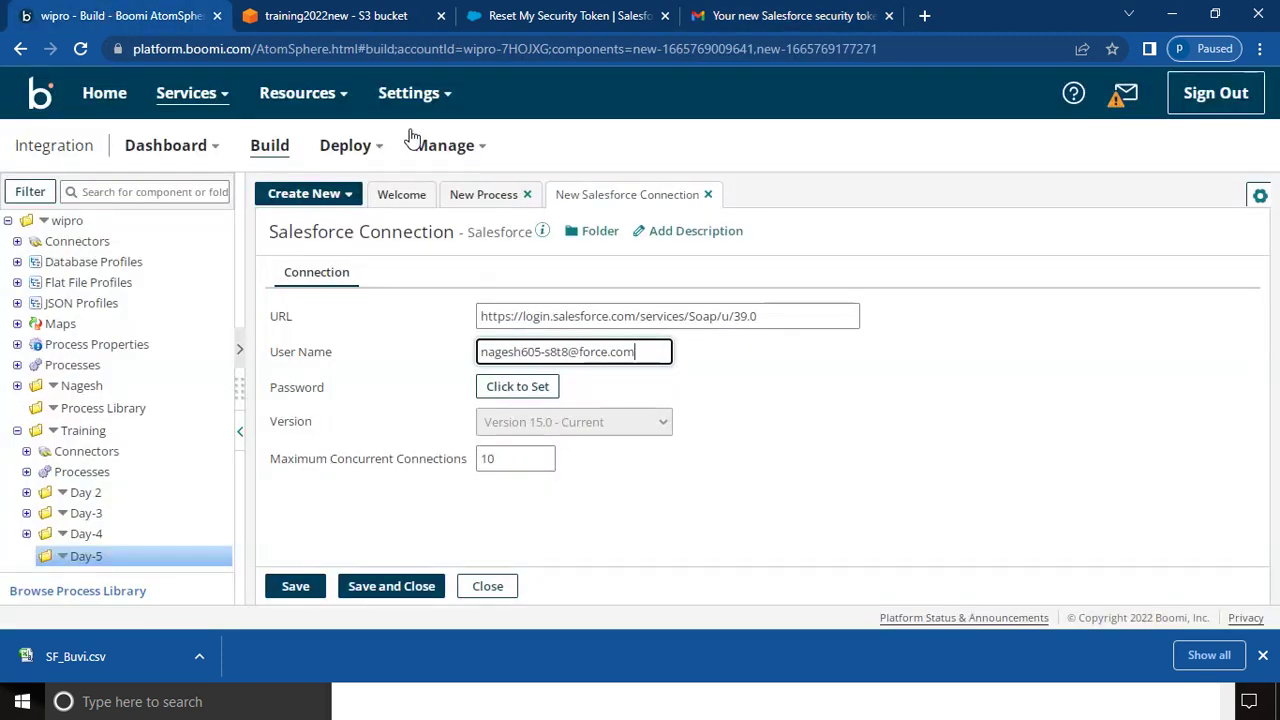
- Copy the saved security token from the untitled Notepad notes
left_click(289, 700)
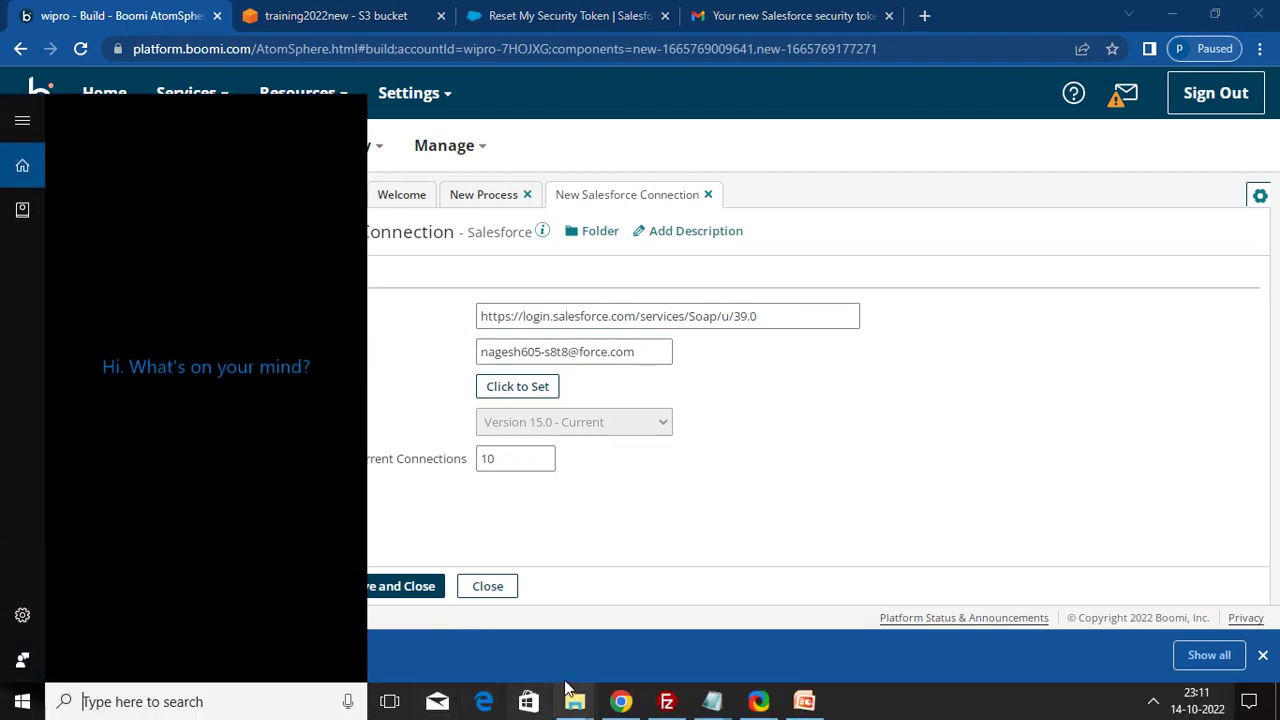
left_click(711, 701)
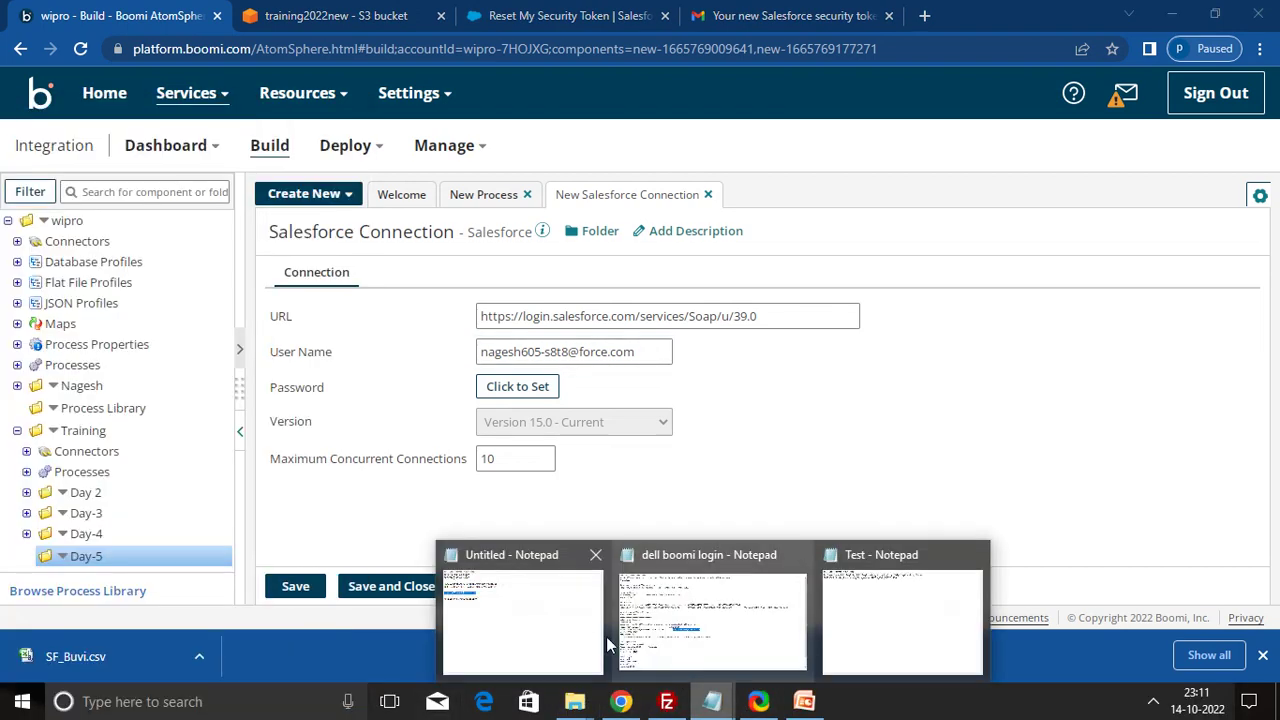
left_click(568, 633)
left_click_drag(524, 566, 337, 566)
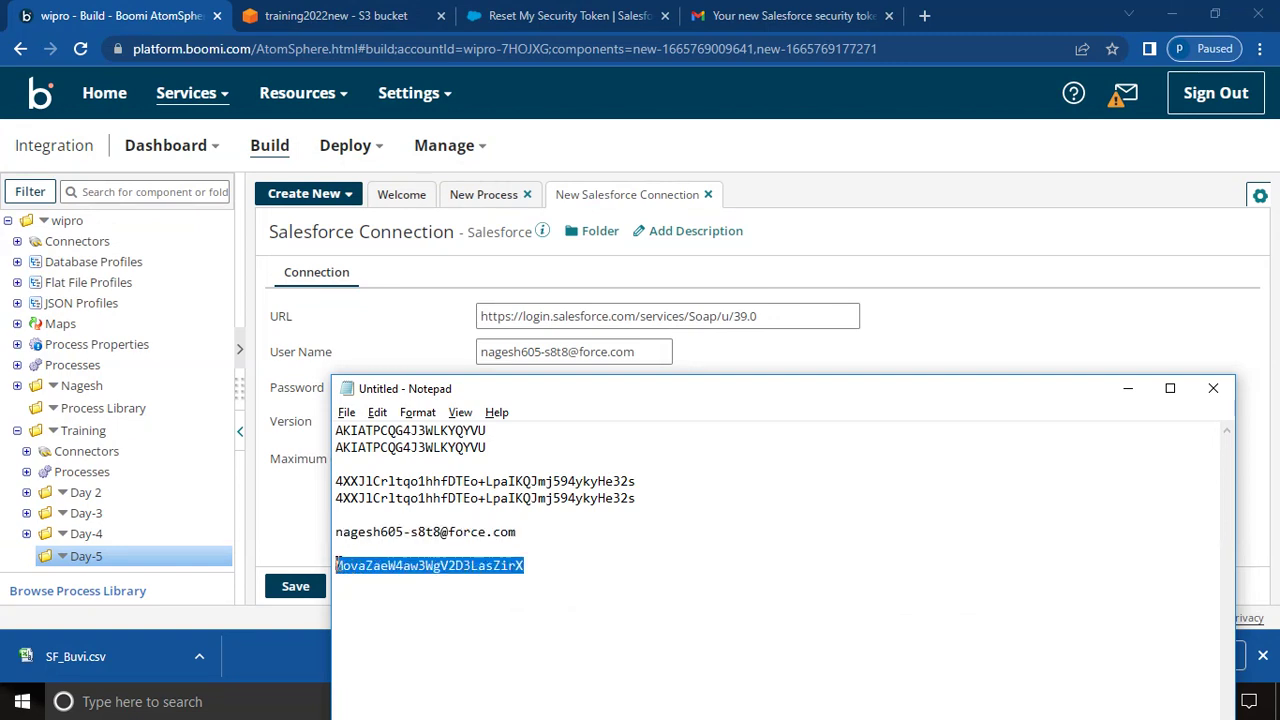
- Set the connection password with the token appended, apply it, and save and close the connection
left_click(299, 484)
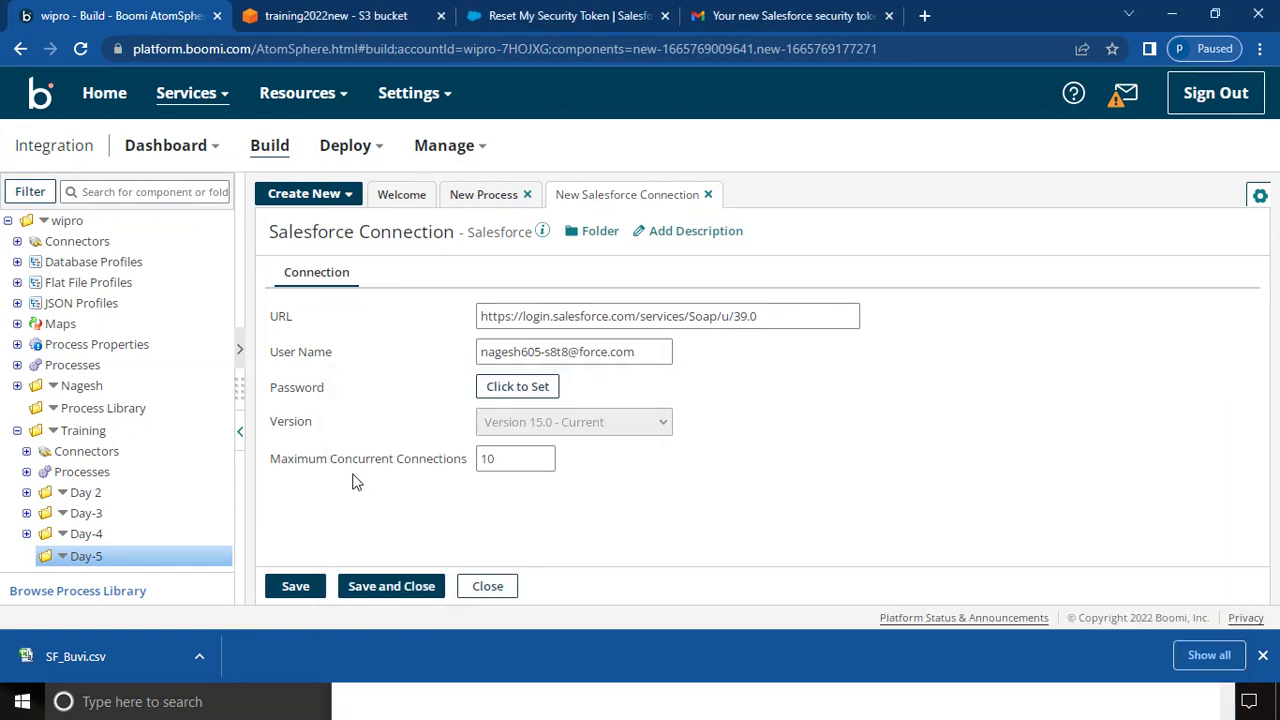
left_click(519, 397)
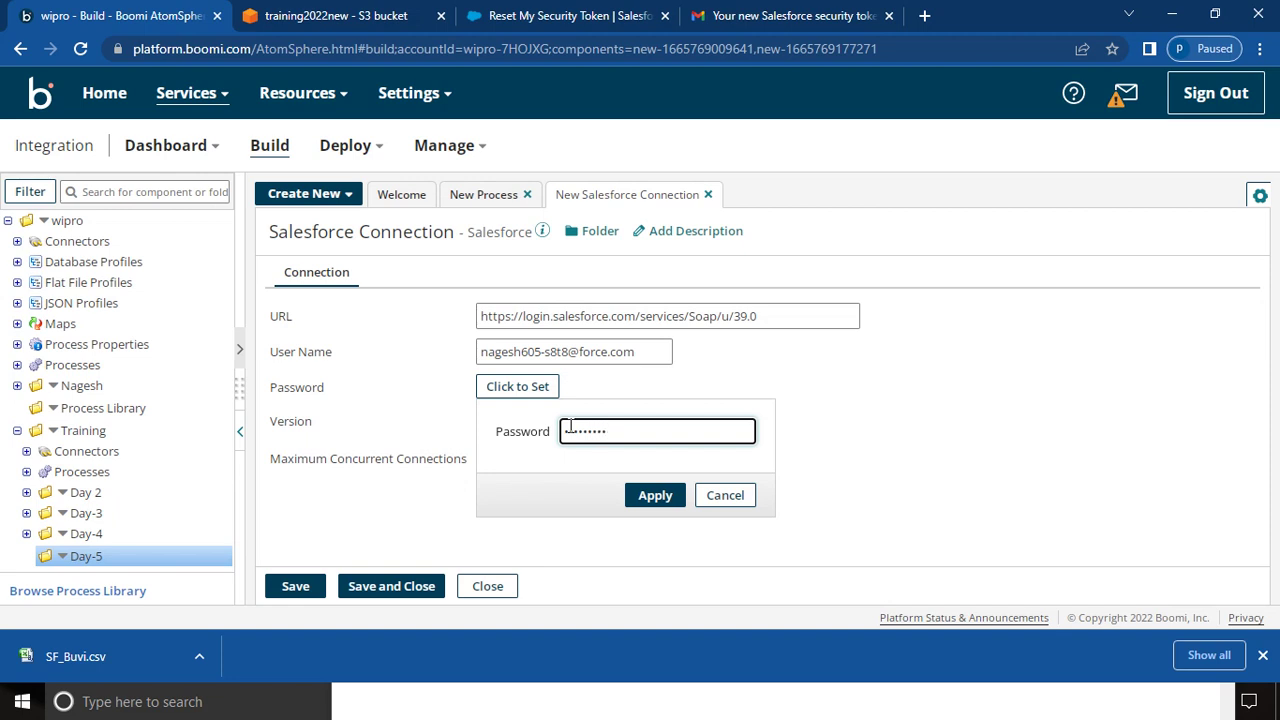
key("ctrl+v")
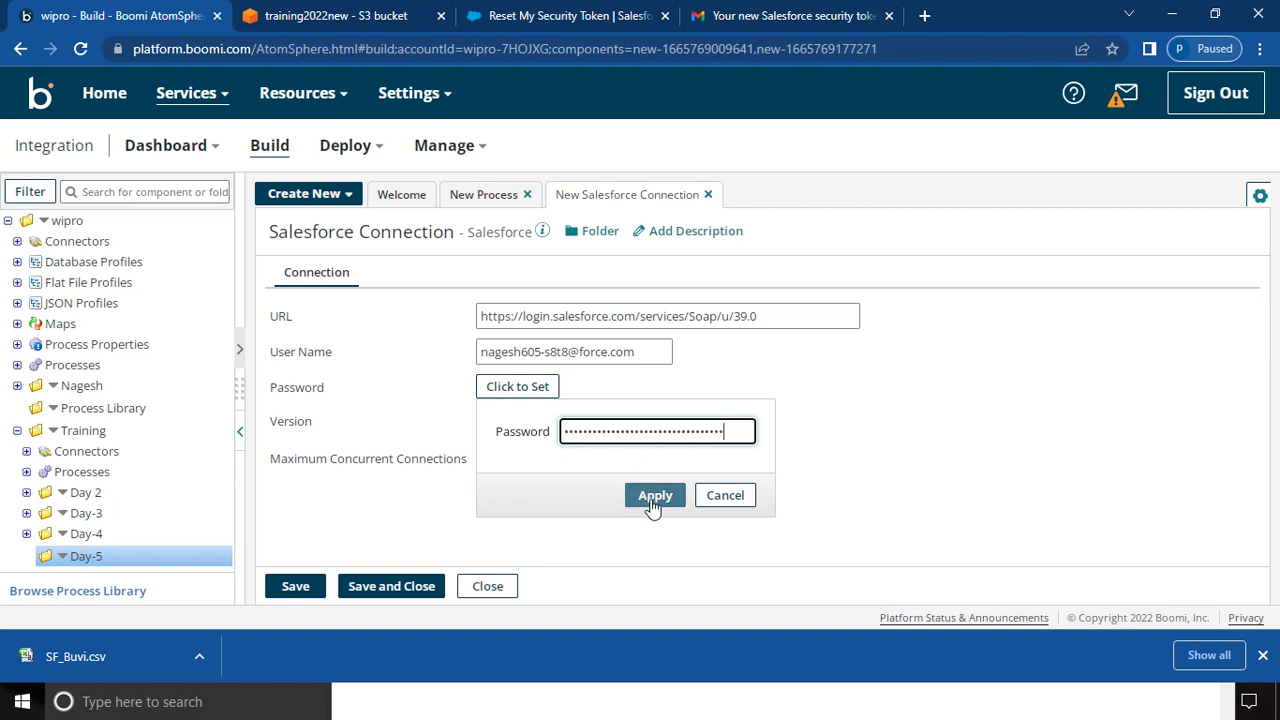
left_click(652, 497)
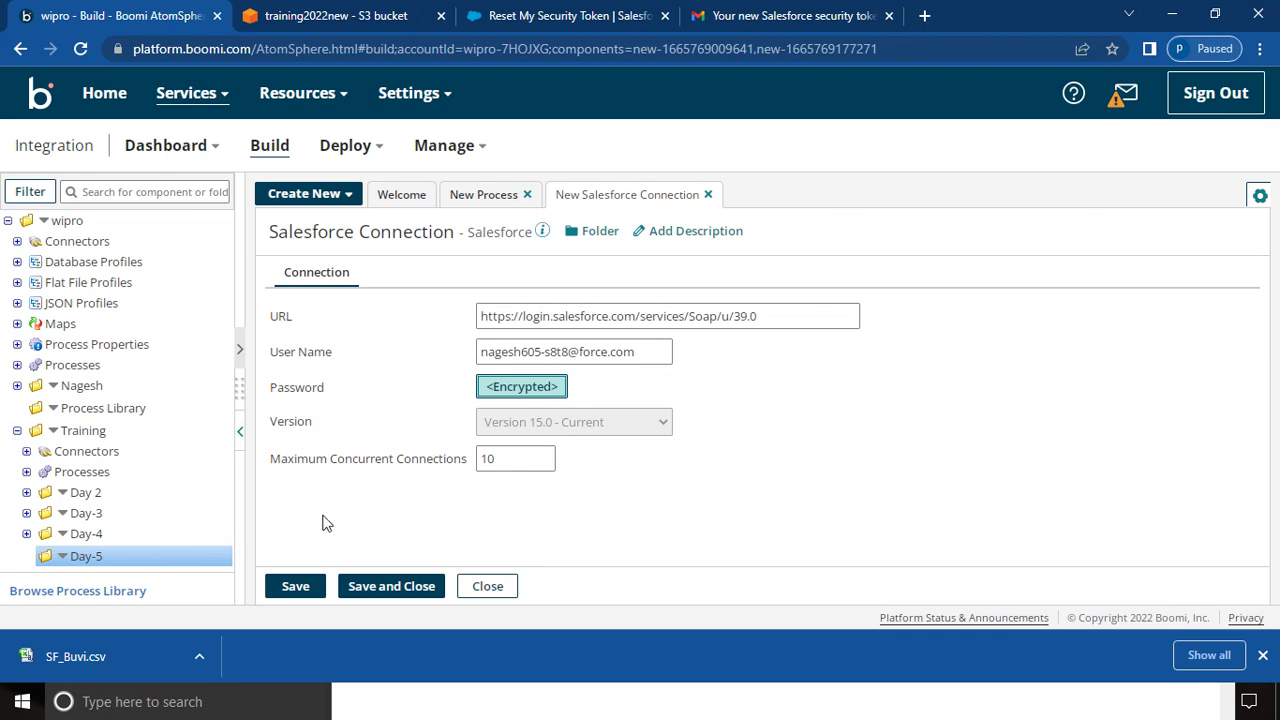
left_click(297, 587)
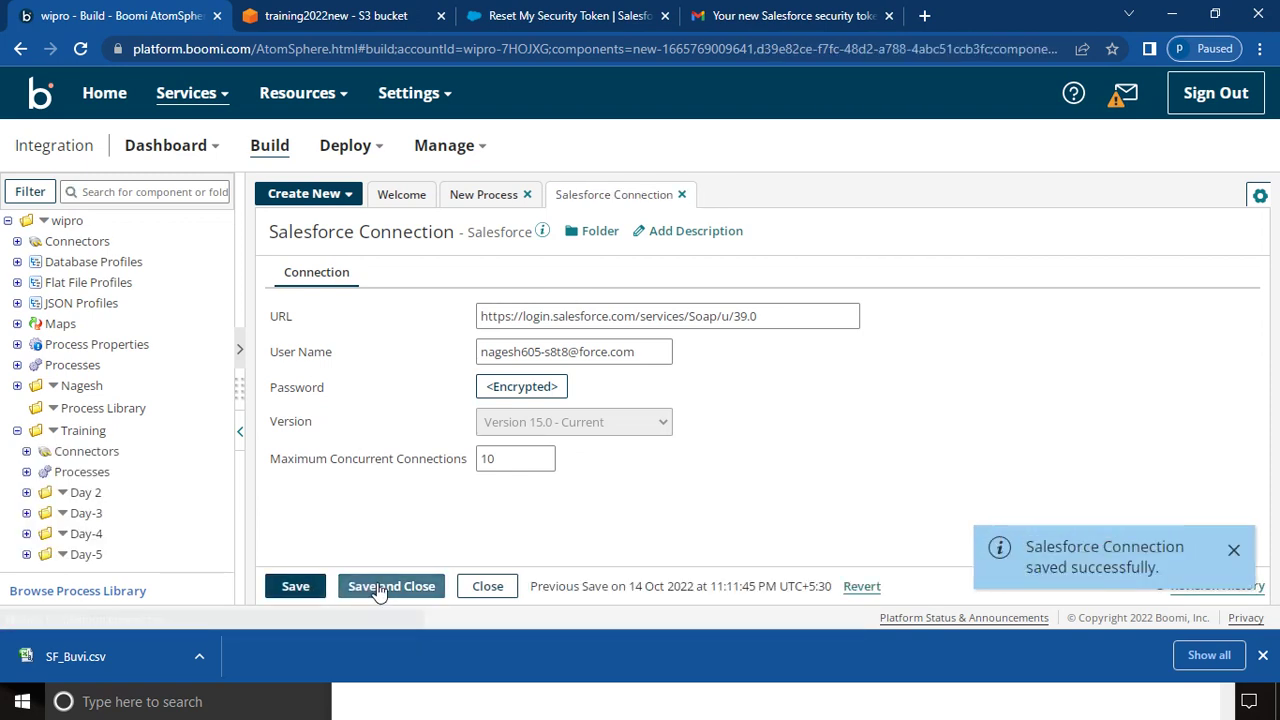
left_click(378, 588)
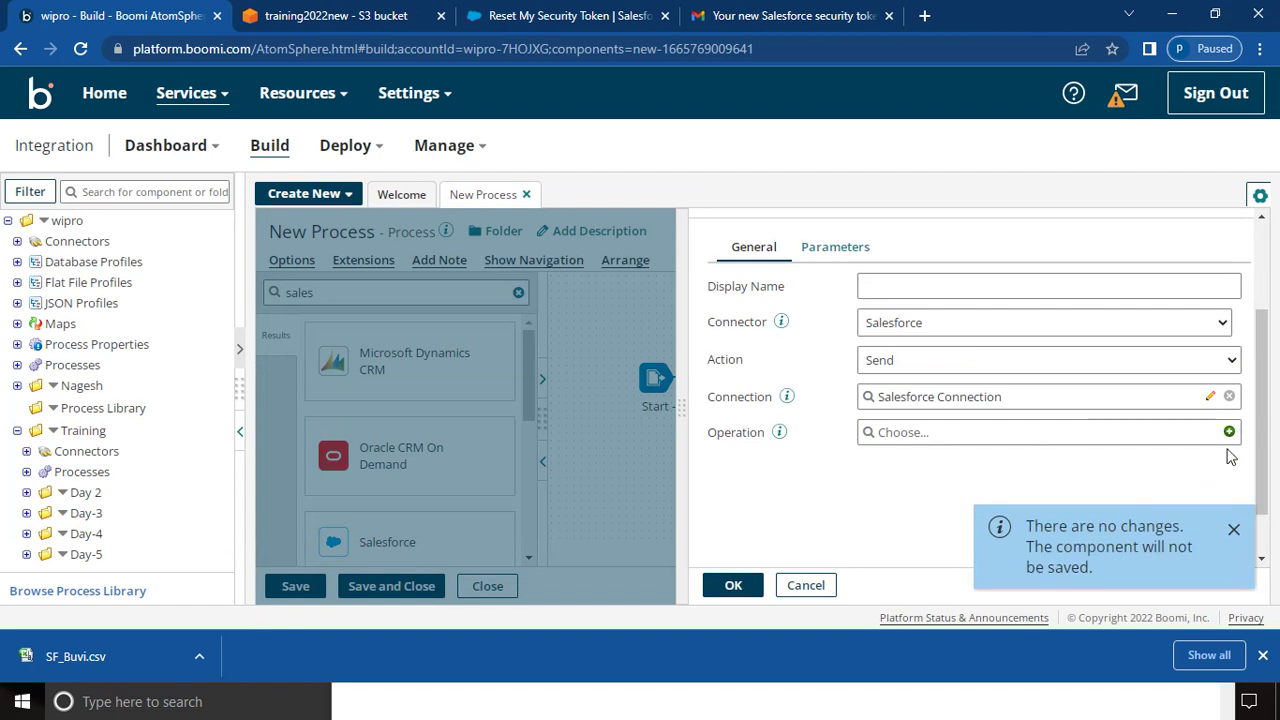
- Add a new Salesforce operation and remove 'New' from its name
left_click(1228, 433)
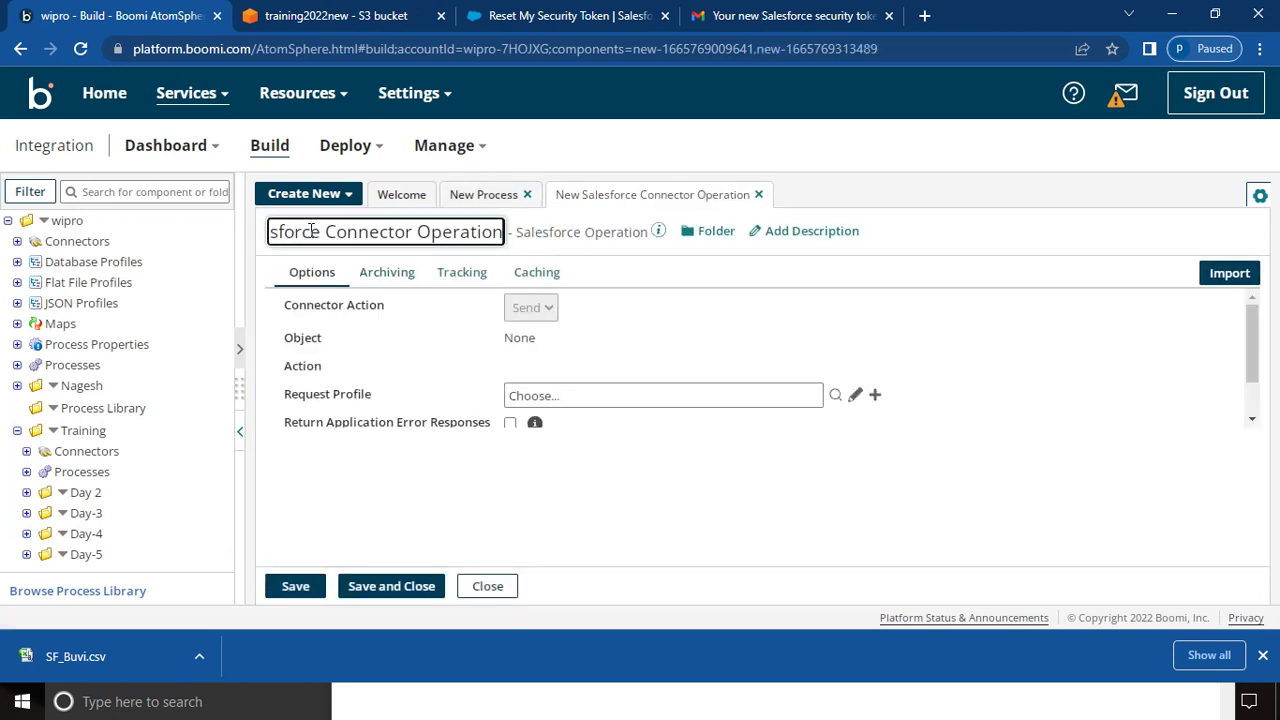
key("Left")
key("Left")
key("Home")
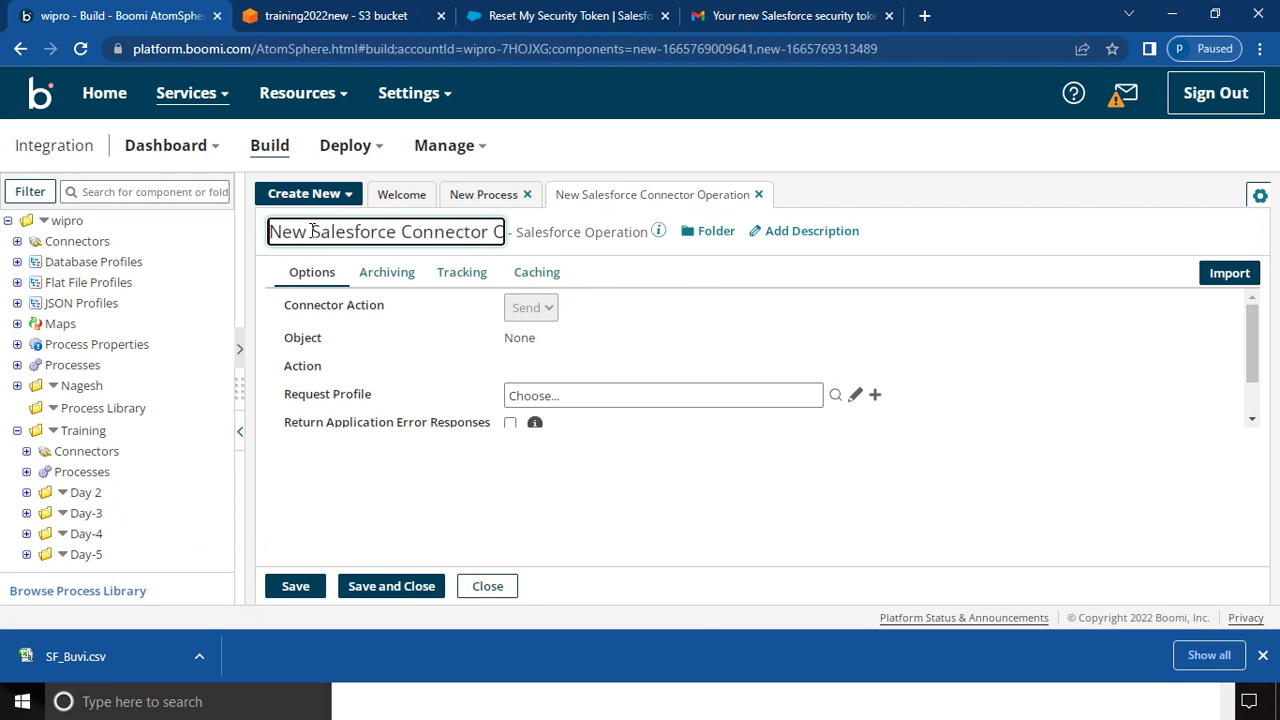
key("BackSpace")
key("BackSpace")
key("BackSpace")
key("BackSpace")
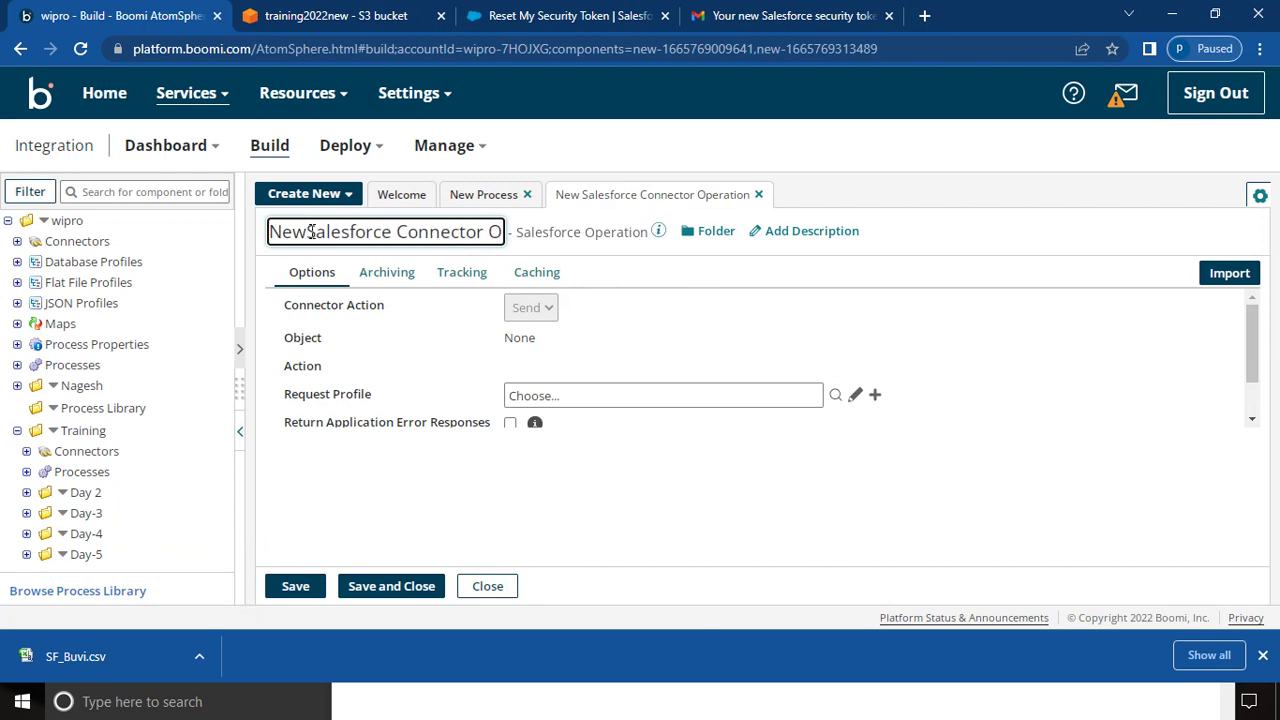
left_click(448, 337)
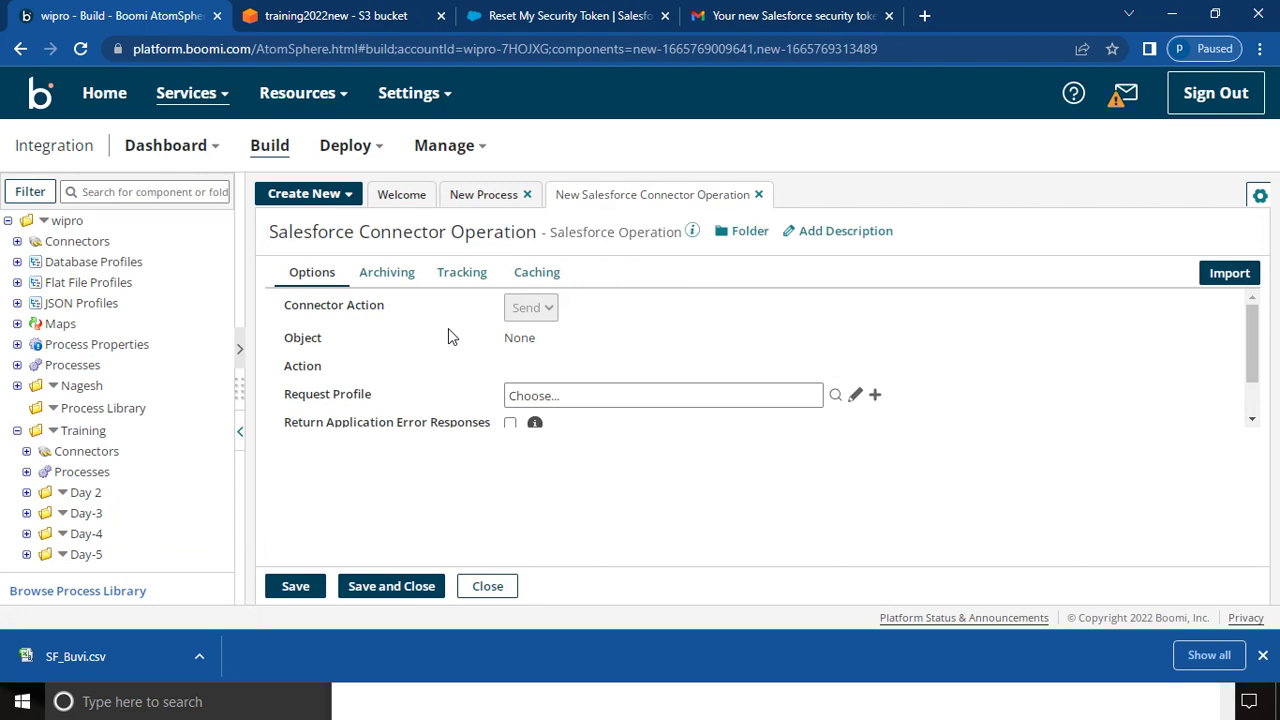
left_click(1251, 420)
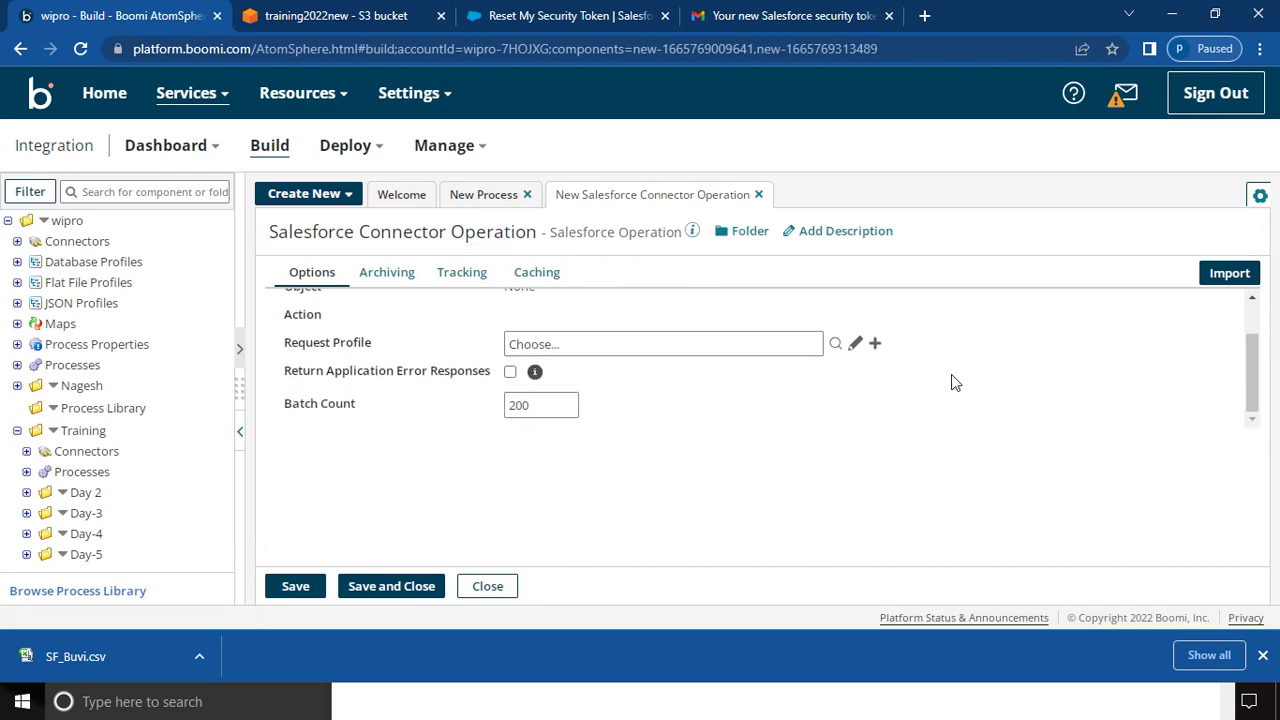
- Import using Salesforce Connection from Training > Day-5 and keep Account as the object type
left_click(1226, 277)
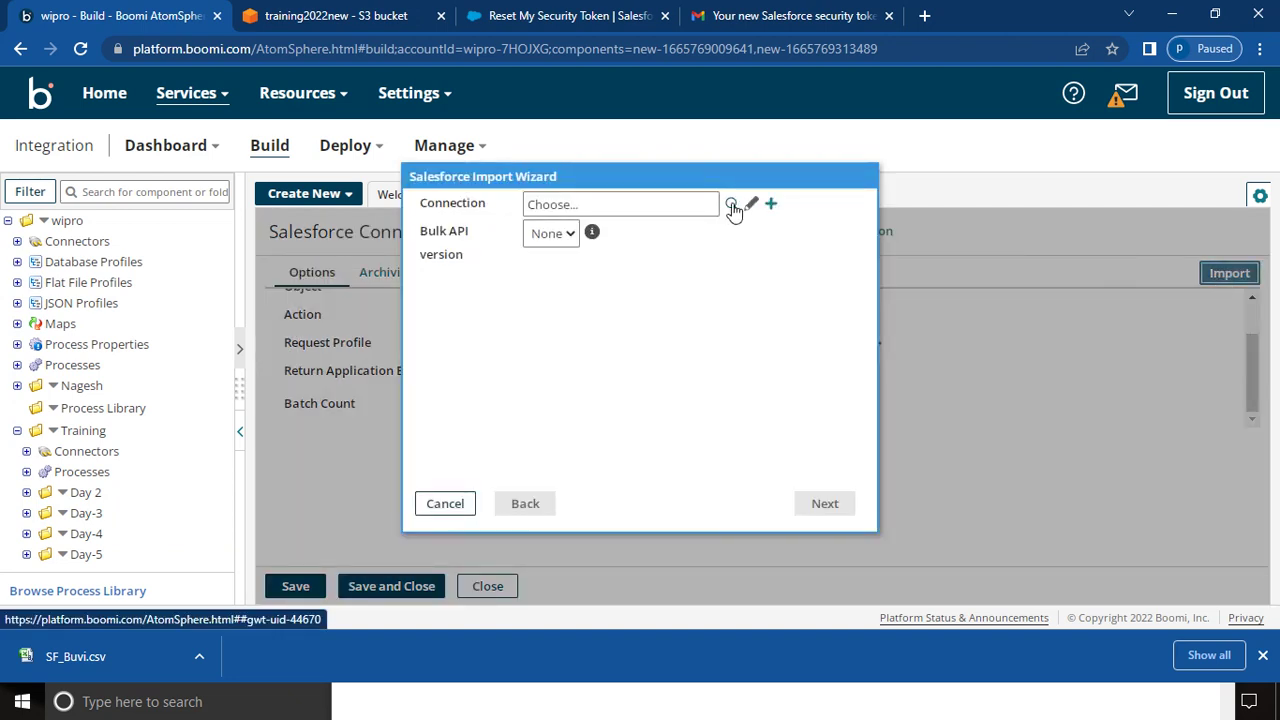
left_click(731, 204)
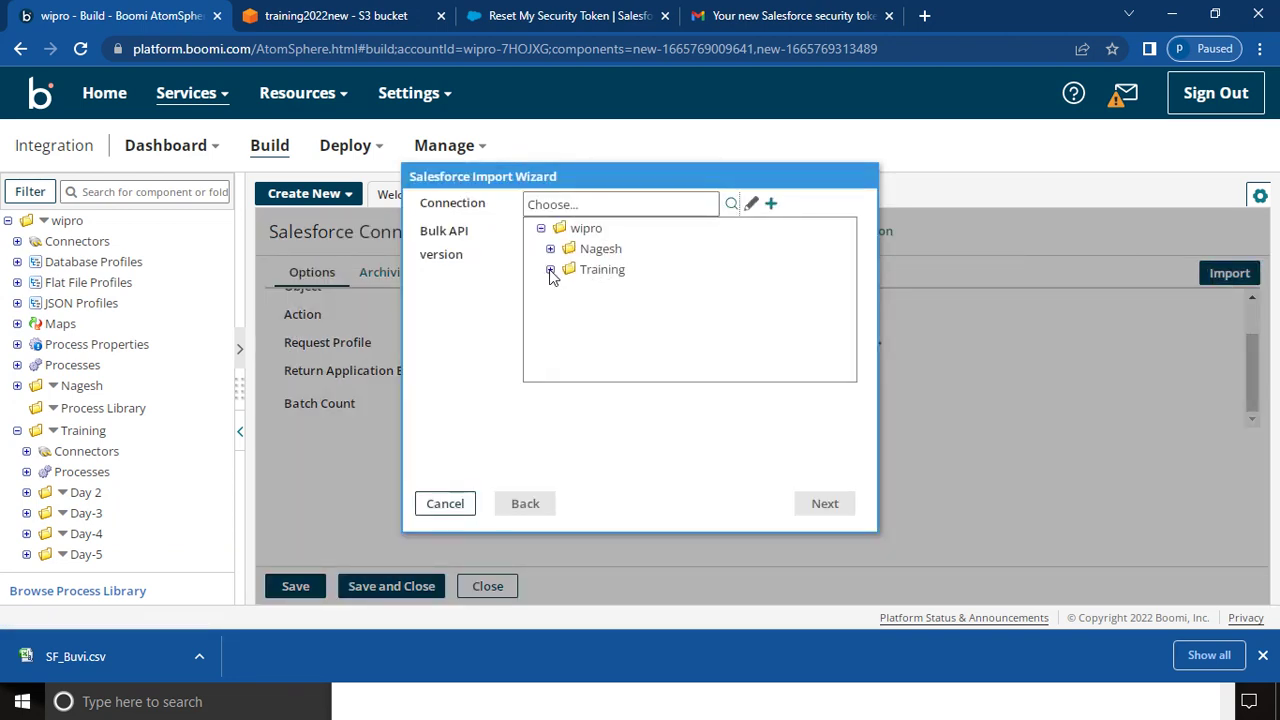
left_click(550, 270)
left_click(559, 290)
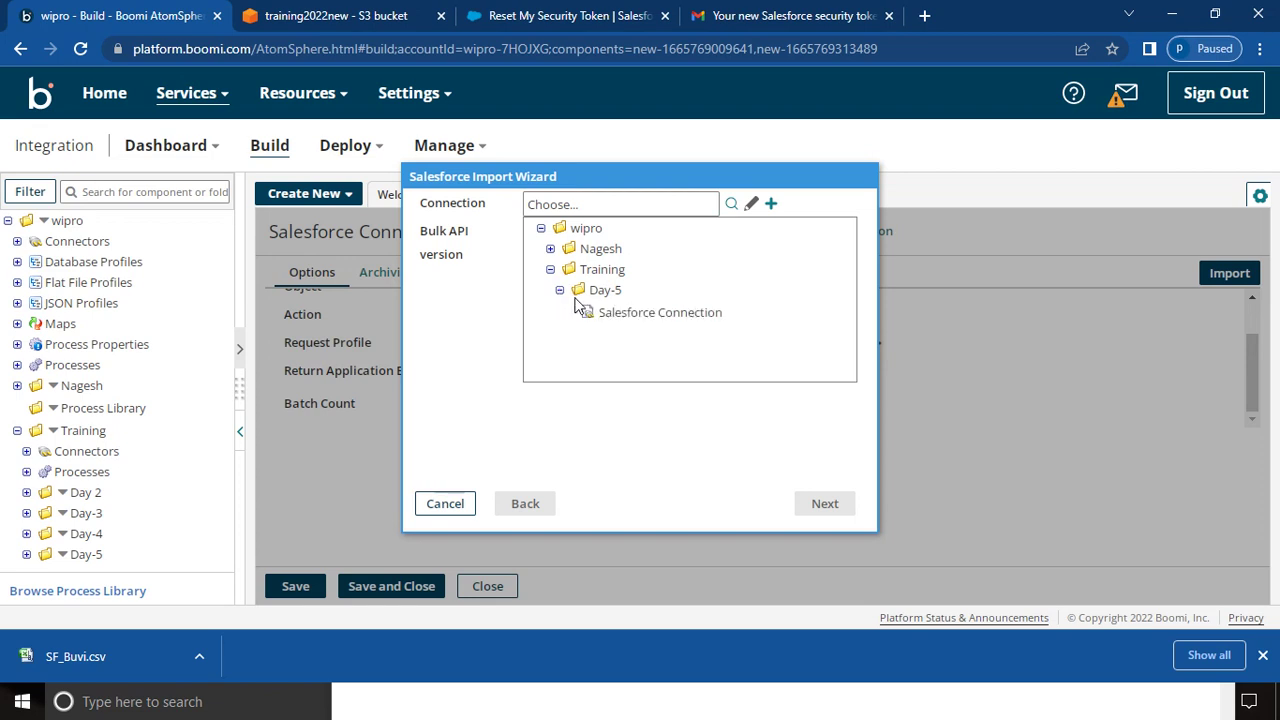
double_click(632, 316)
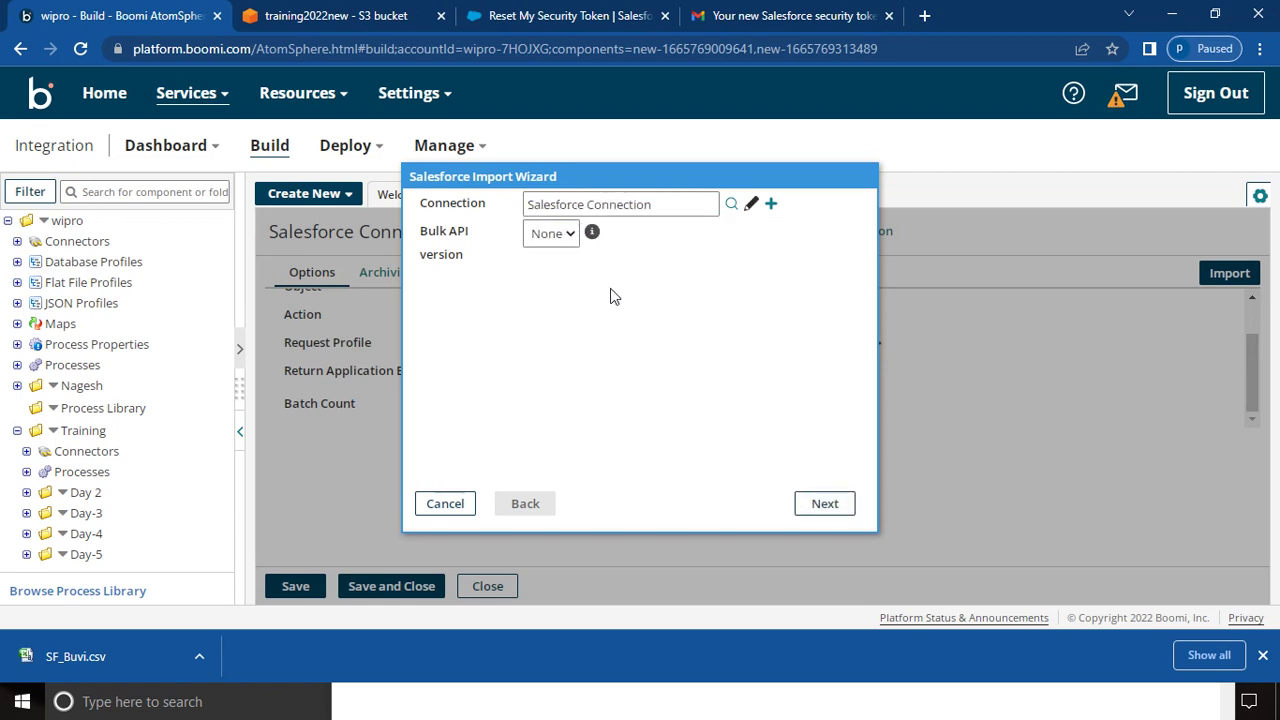
left_click(825, 503)
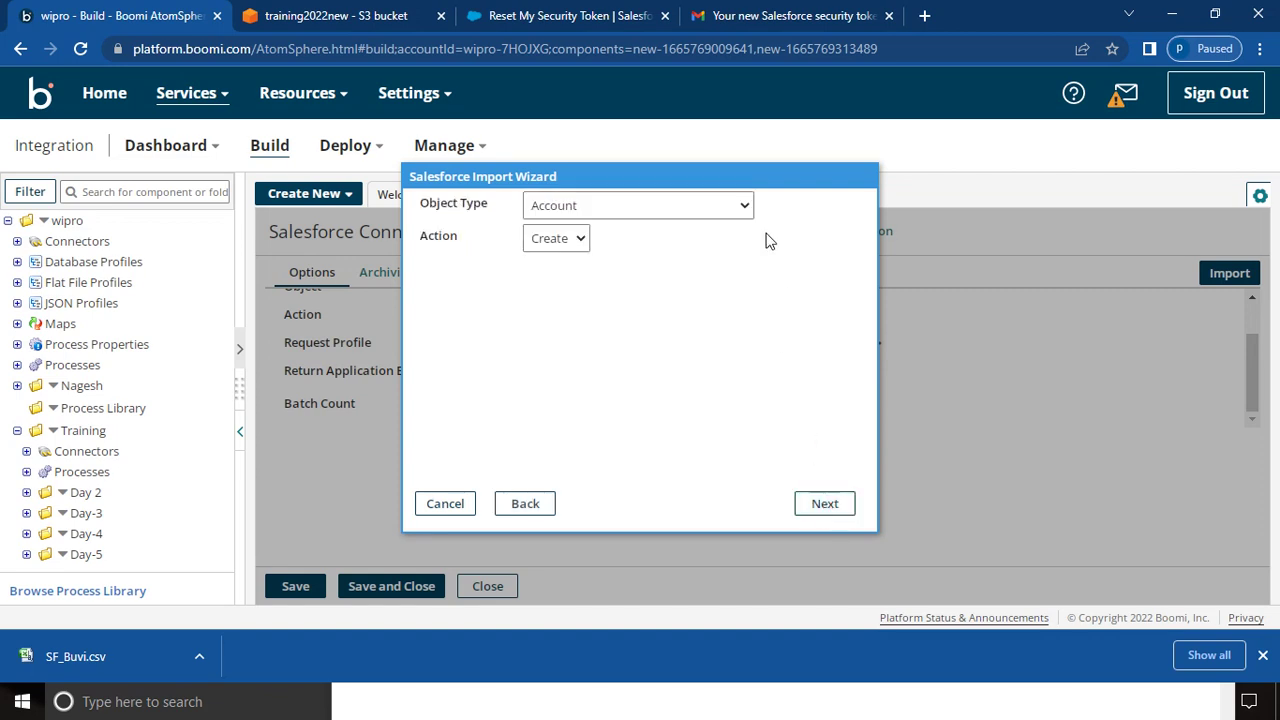
left_click(744, 206)
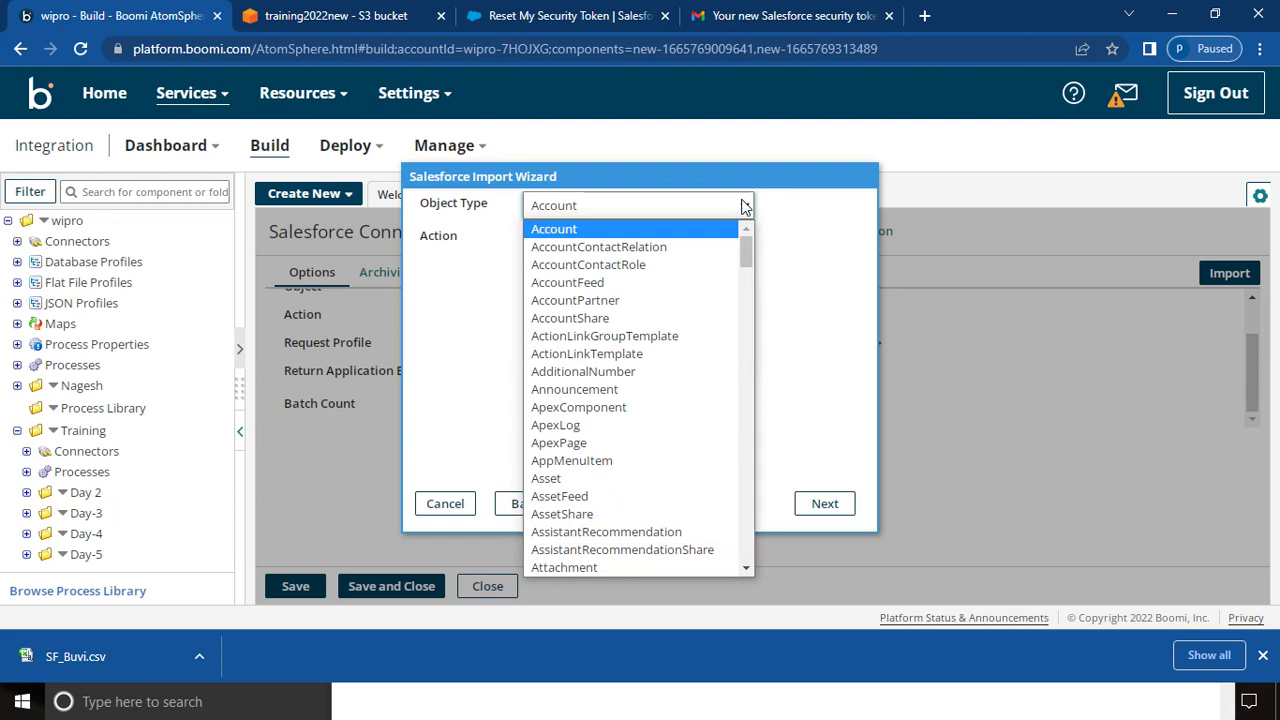
left_click(744, 206)
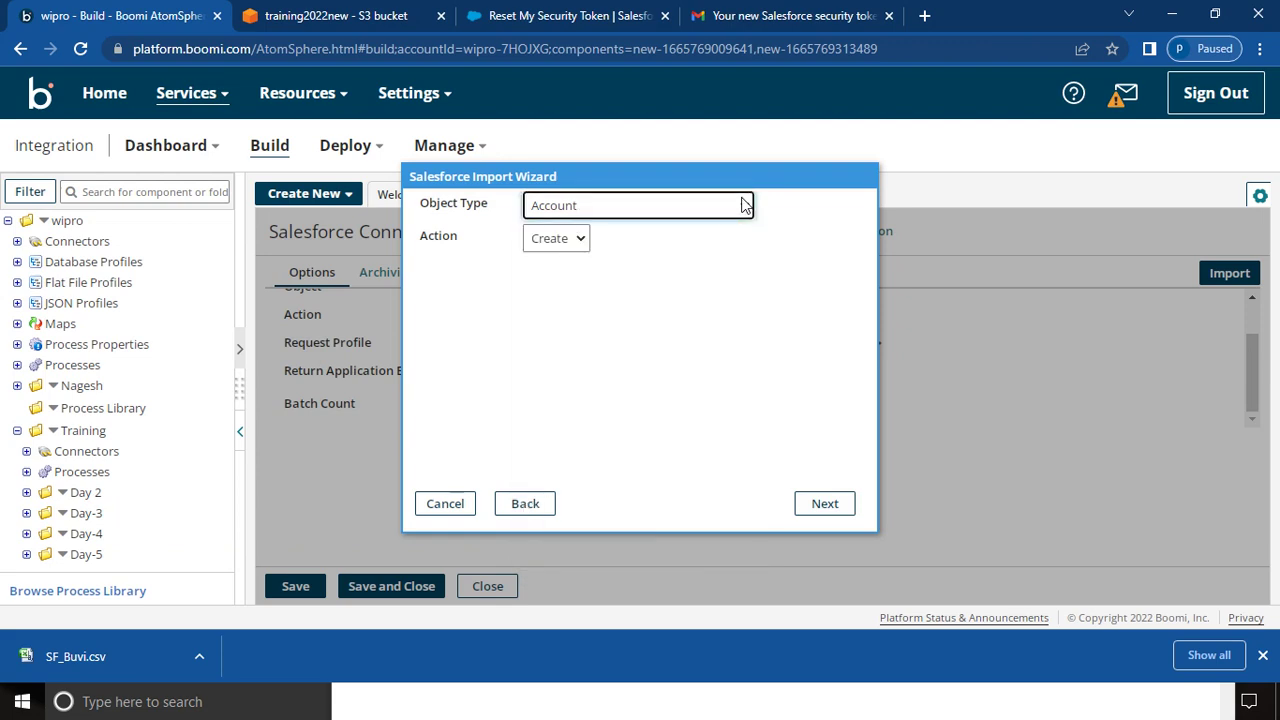
left_click(577, 15)
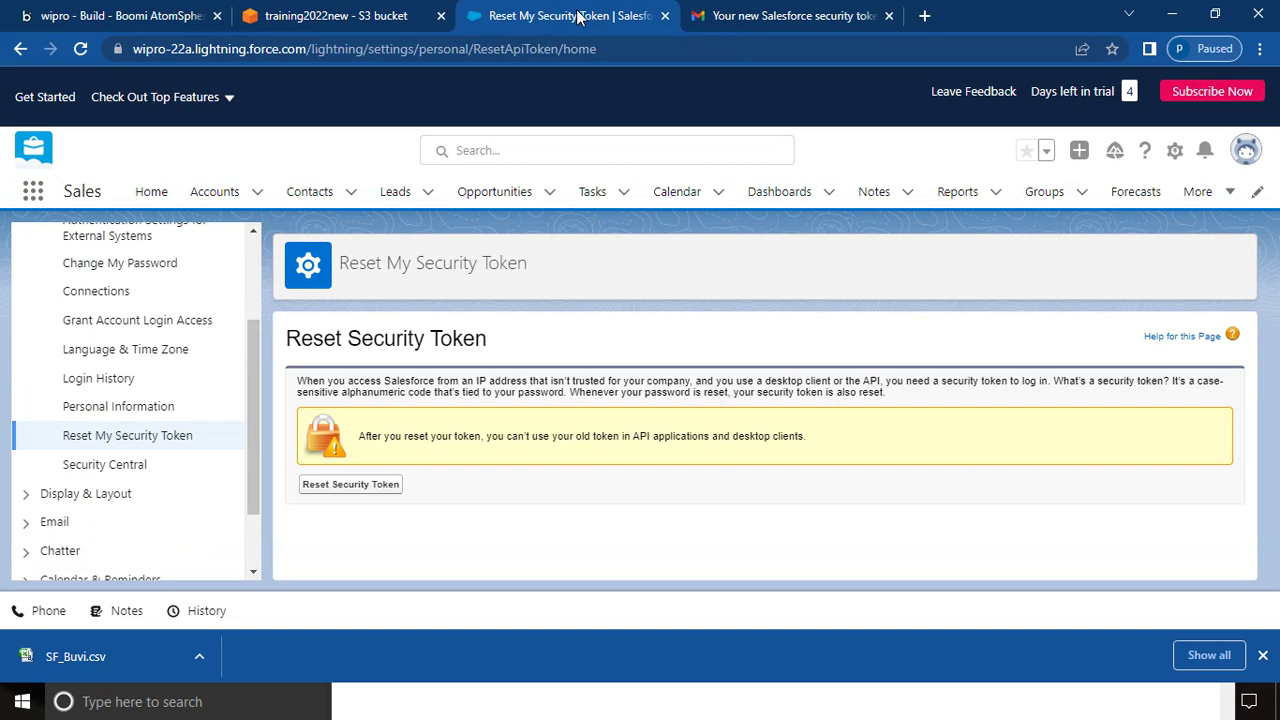
- Switch the Salesforce Accounts list to the All Accounts view showing seven accounts
left_click(226, 193)
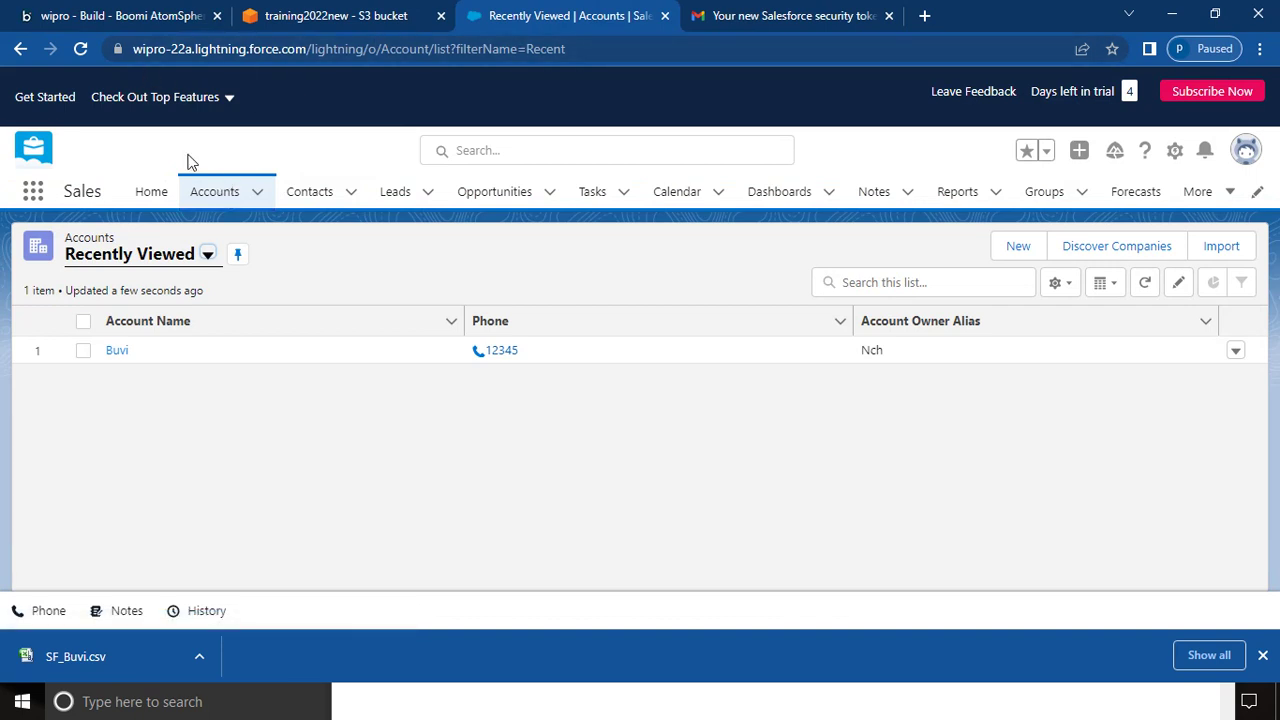
left_click(208, 256)
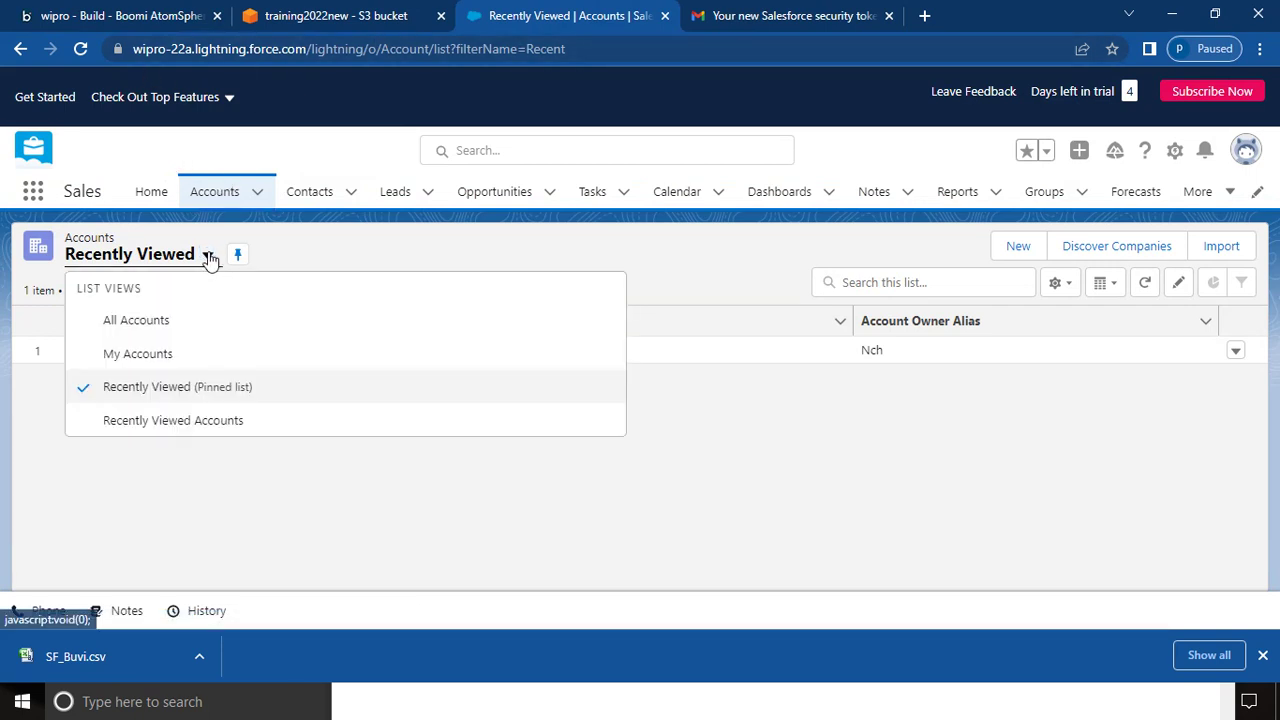
left_click(140, 326)
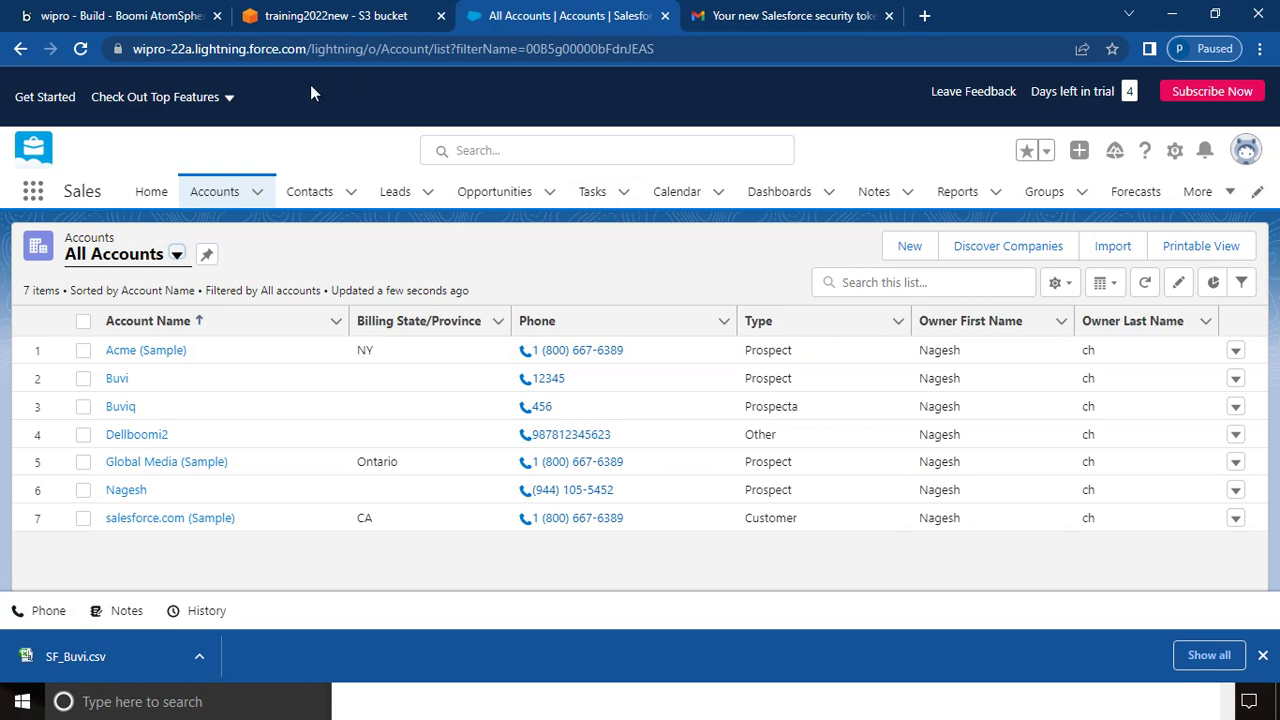
left_click(266, 705)
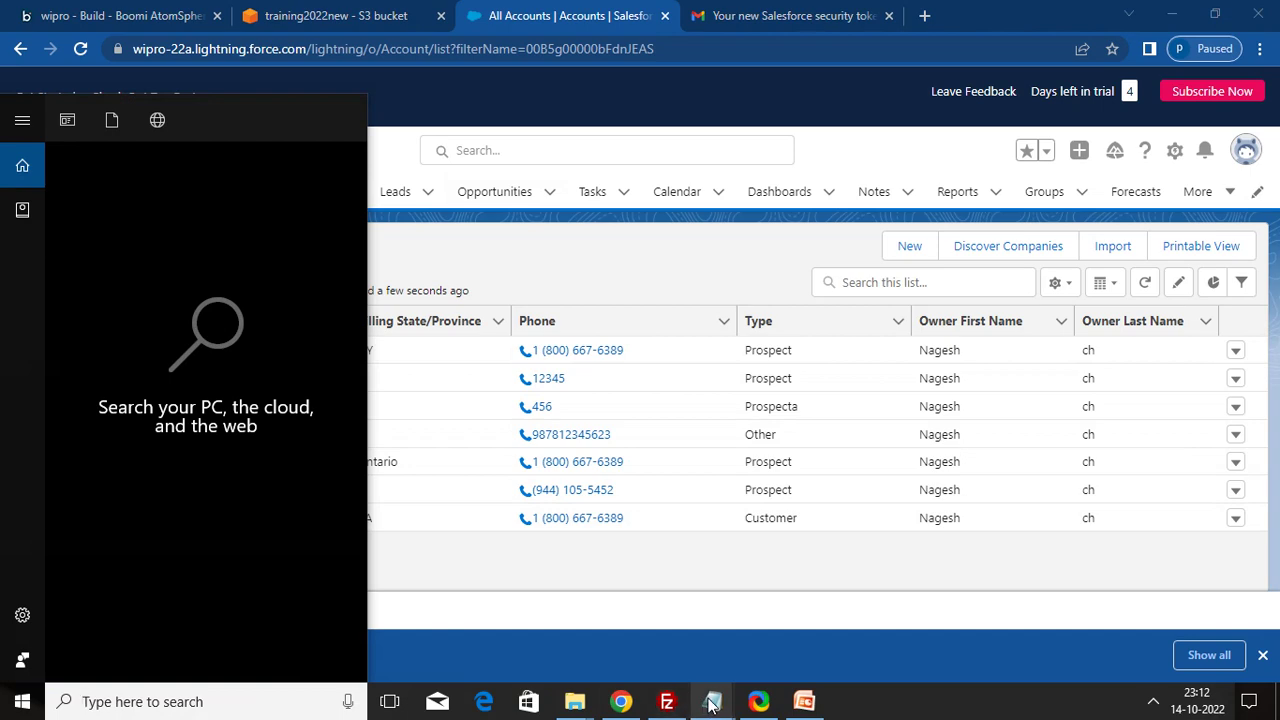
- Open Trainingtest from the FF Profile folder to check its CSV columns, then return to Boomi
left_click(712, 701)
mouse_move(575, 701)
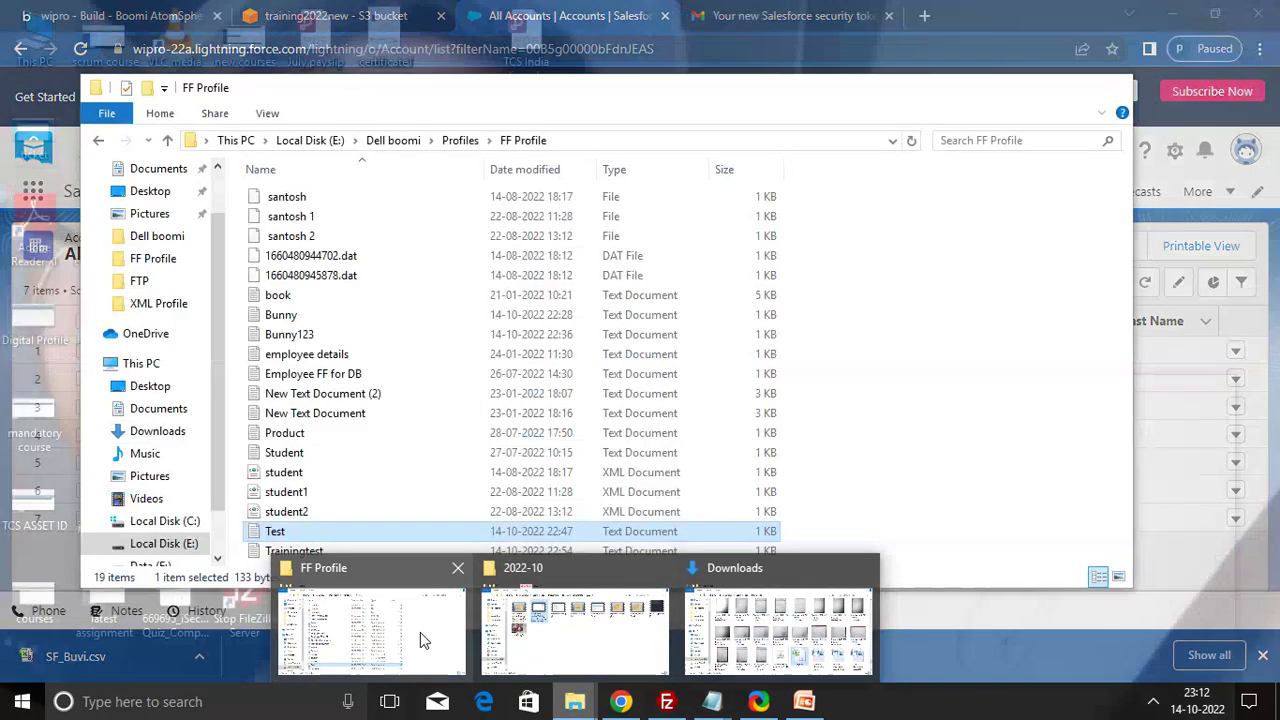
left_click(420, 632)
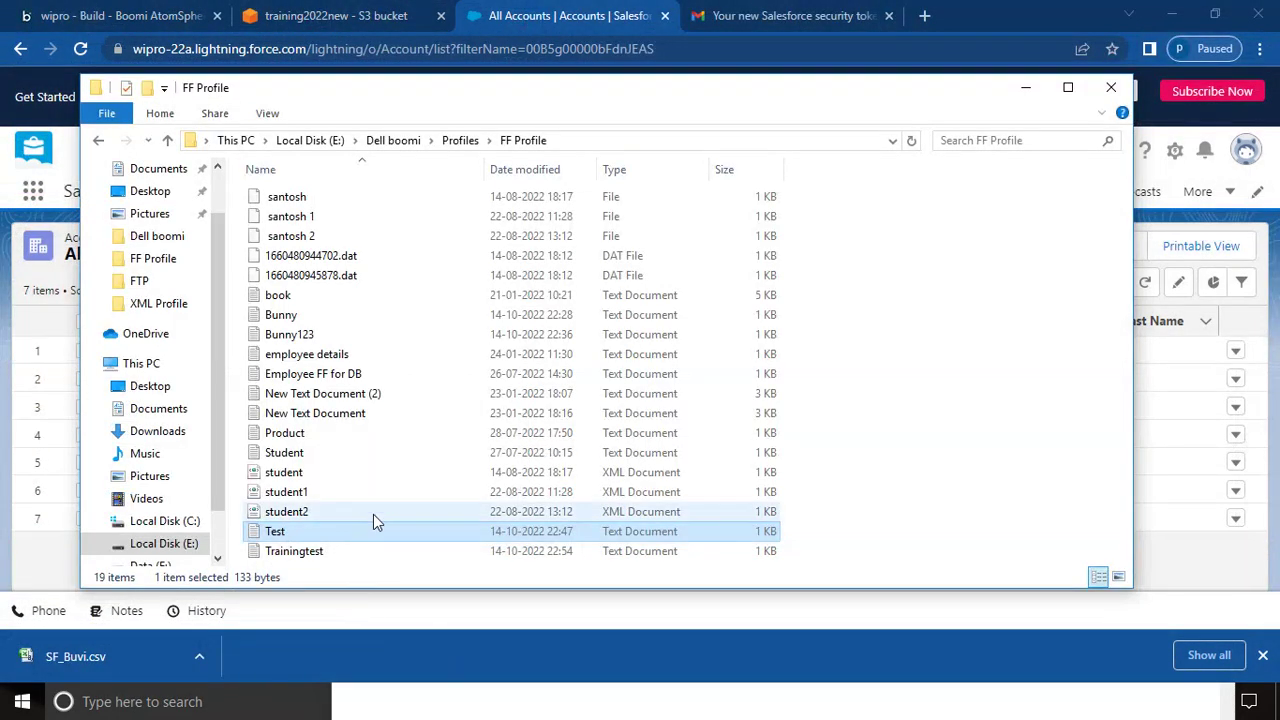
left_click(318, 553)
double_click(318, 553)
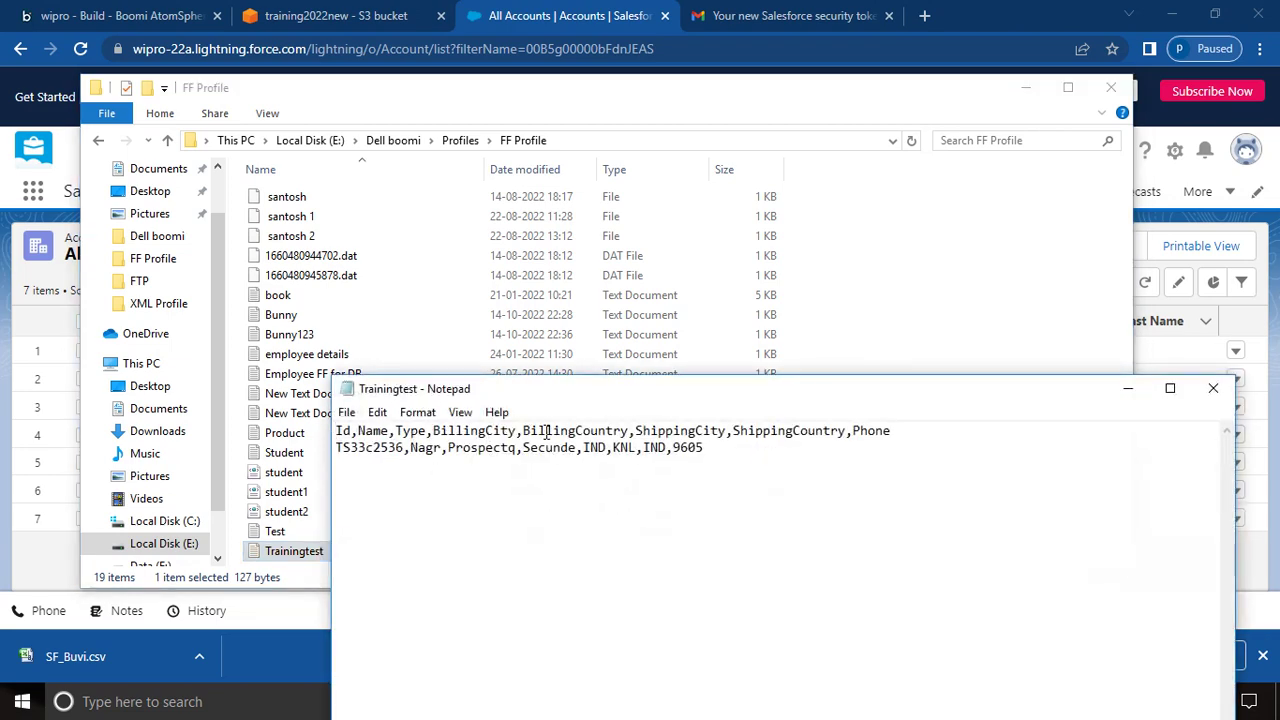
left_click(1130, 389)
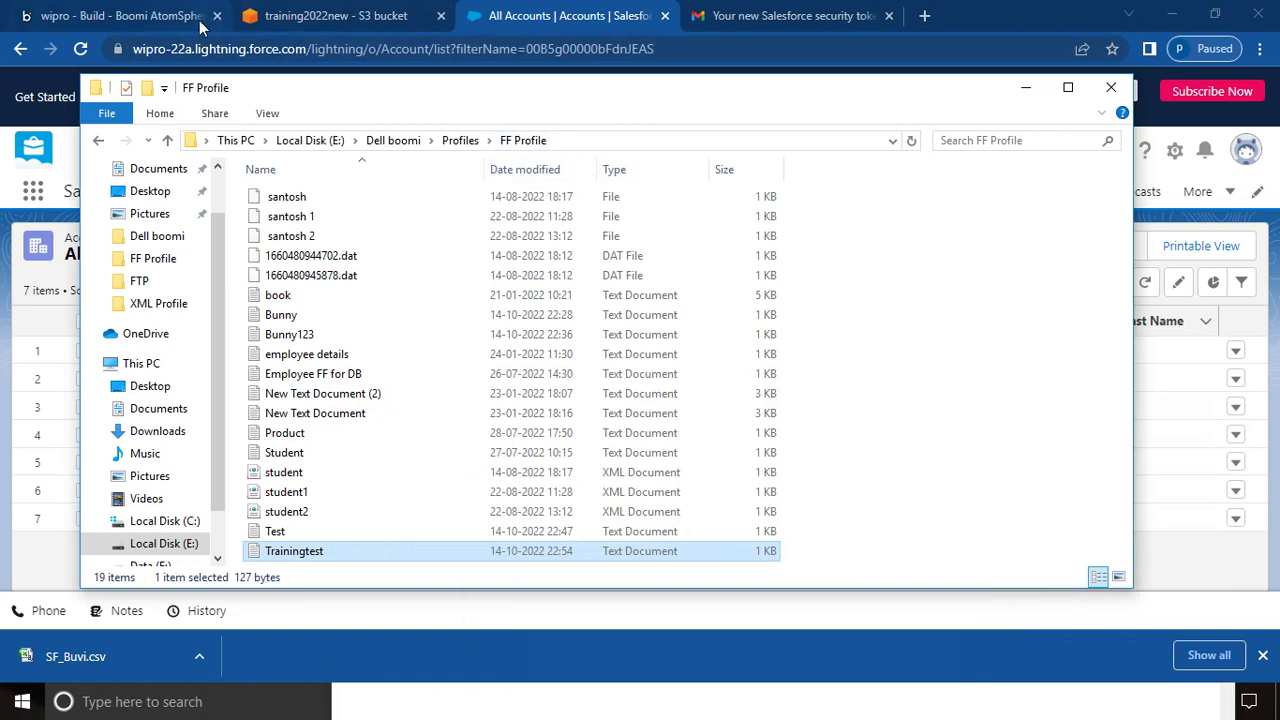
left_click(167, 18)
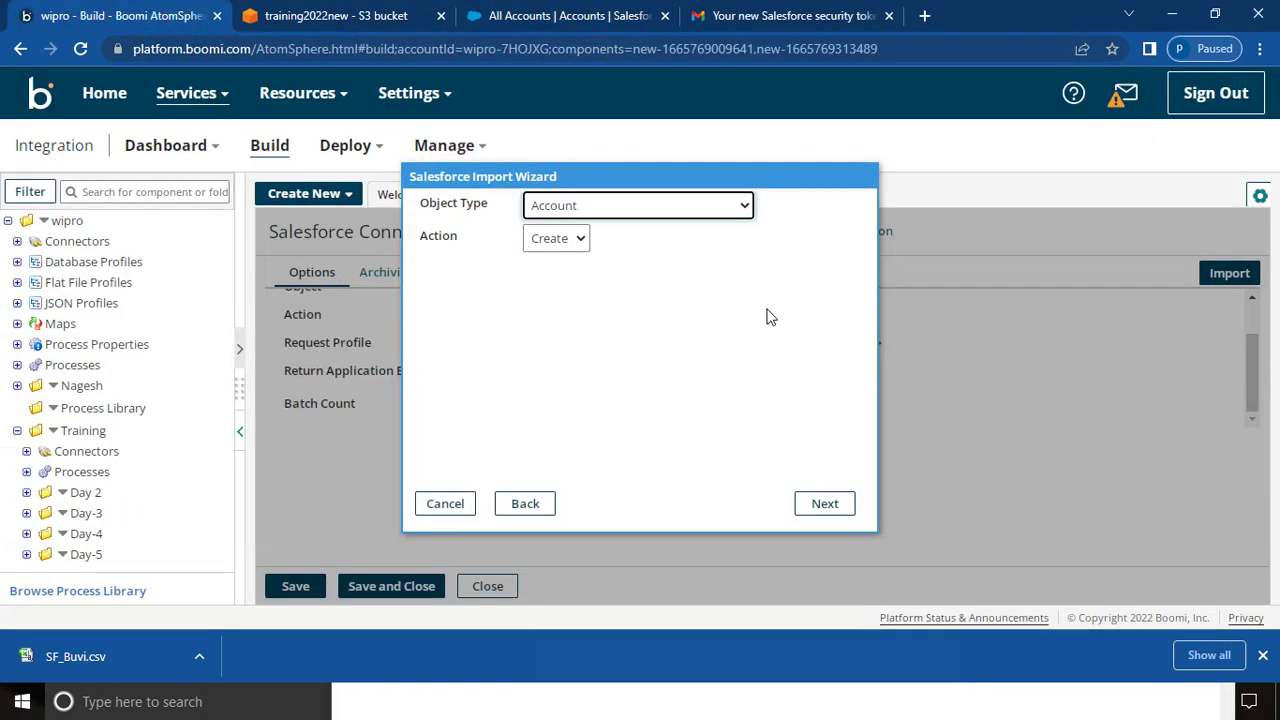
- Pick Account with Create in the import wizard and finish loading the SF_Account_CREATE_Request profile
left_click(645, 210)
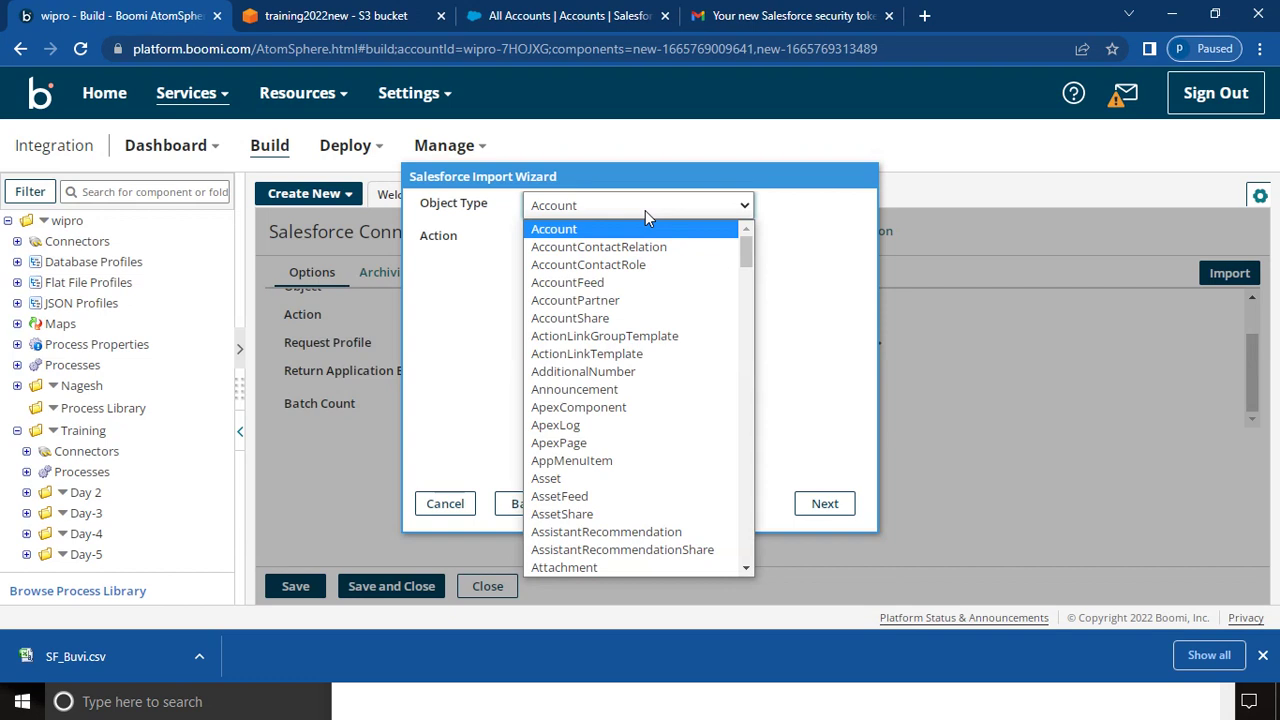
left_click(664, 228)
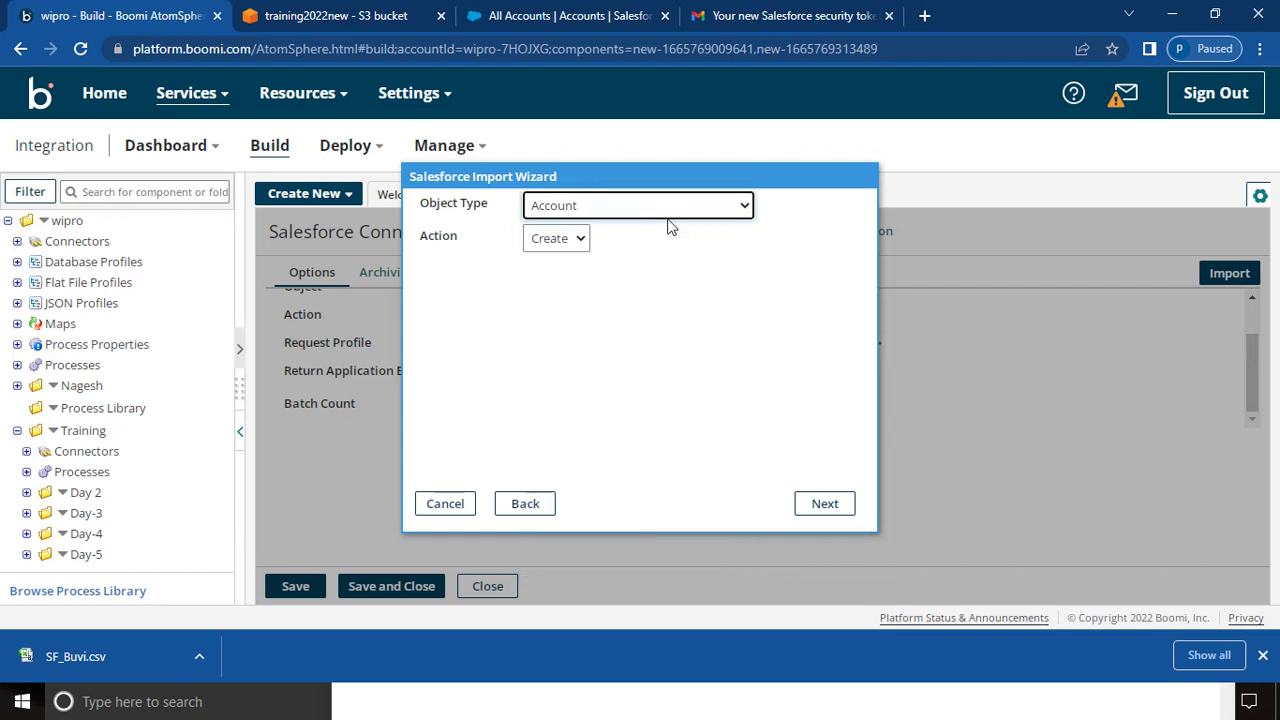
left_click(824, 505)
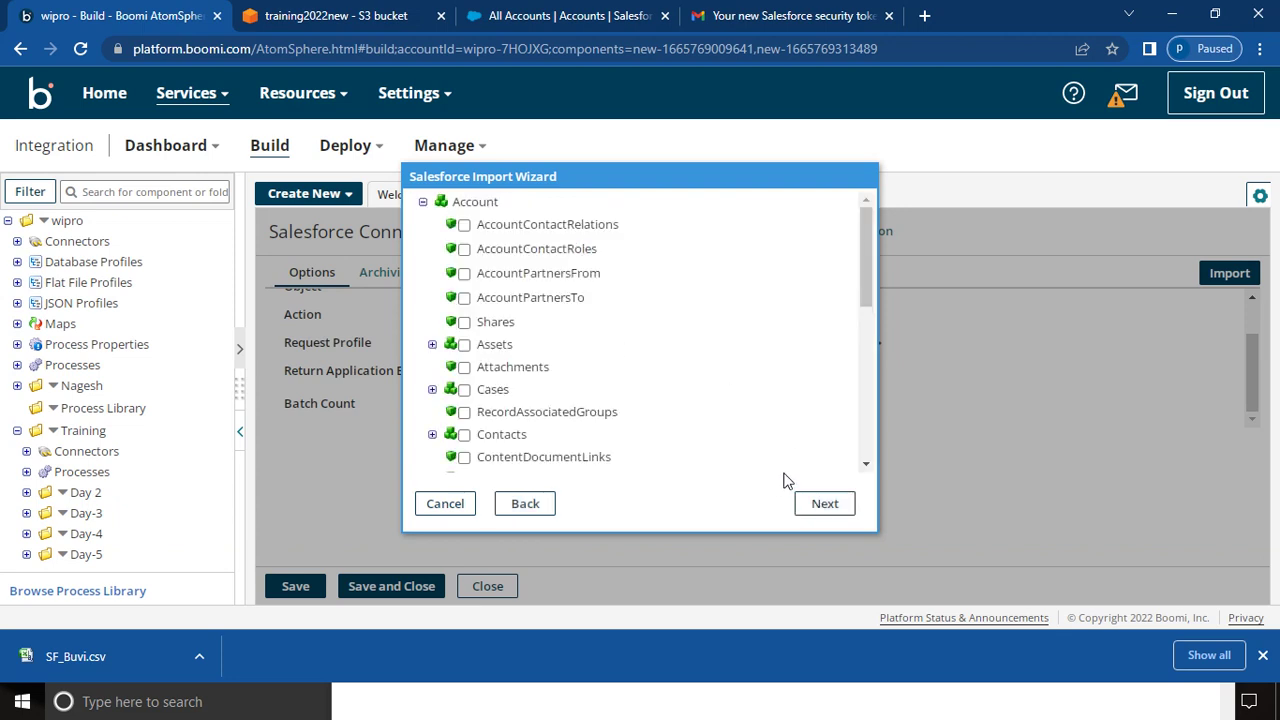
left_click(826, 504)
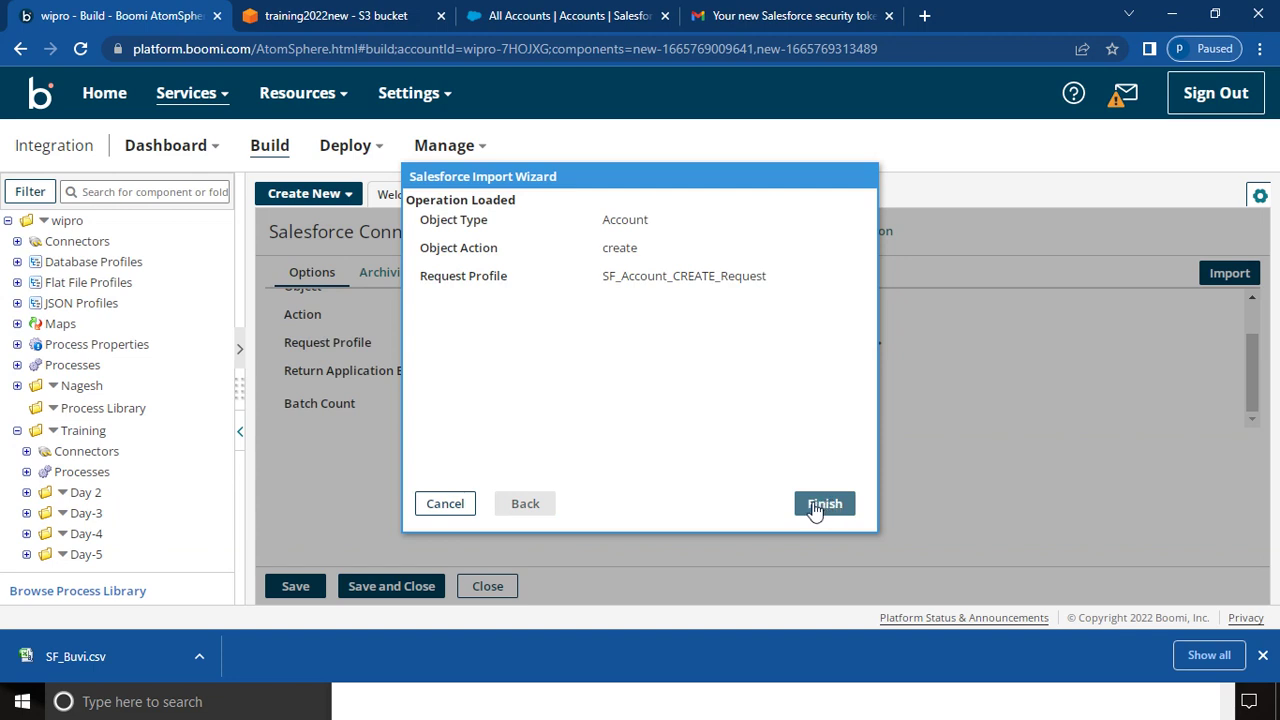
left_click(815, 508)
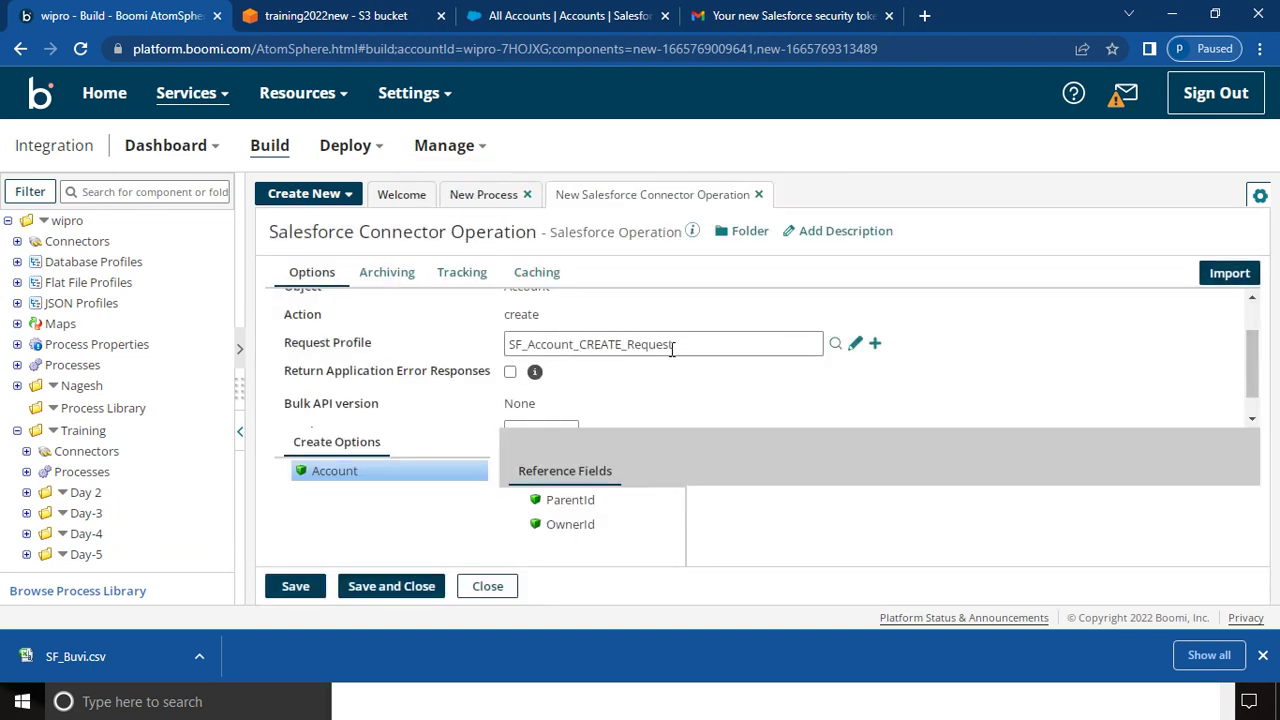
- Save and close the Account create operation and confirm the Salesforce Send shape settings
left_click(1252, 420)
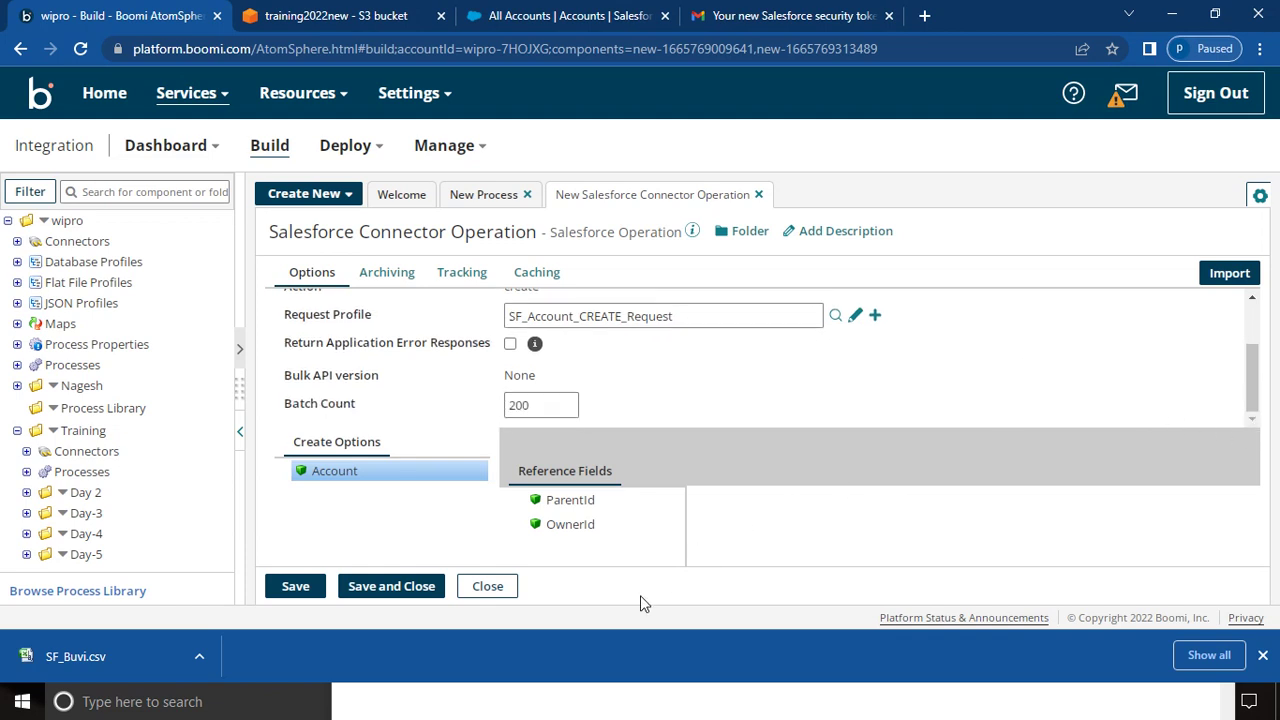
left_click(395, 588)
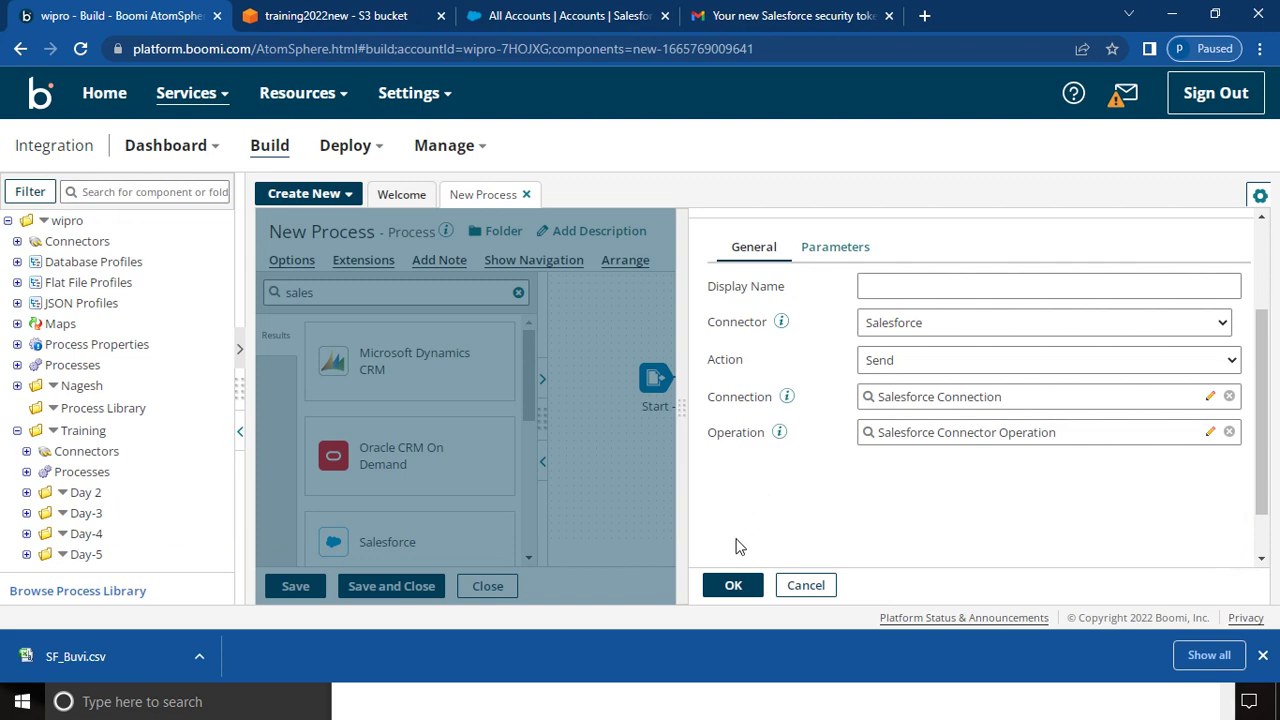
left_click(735, 587)
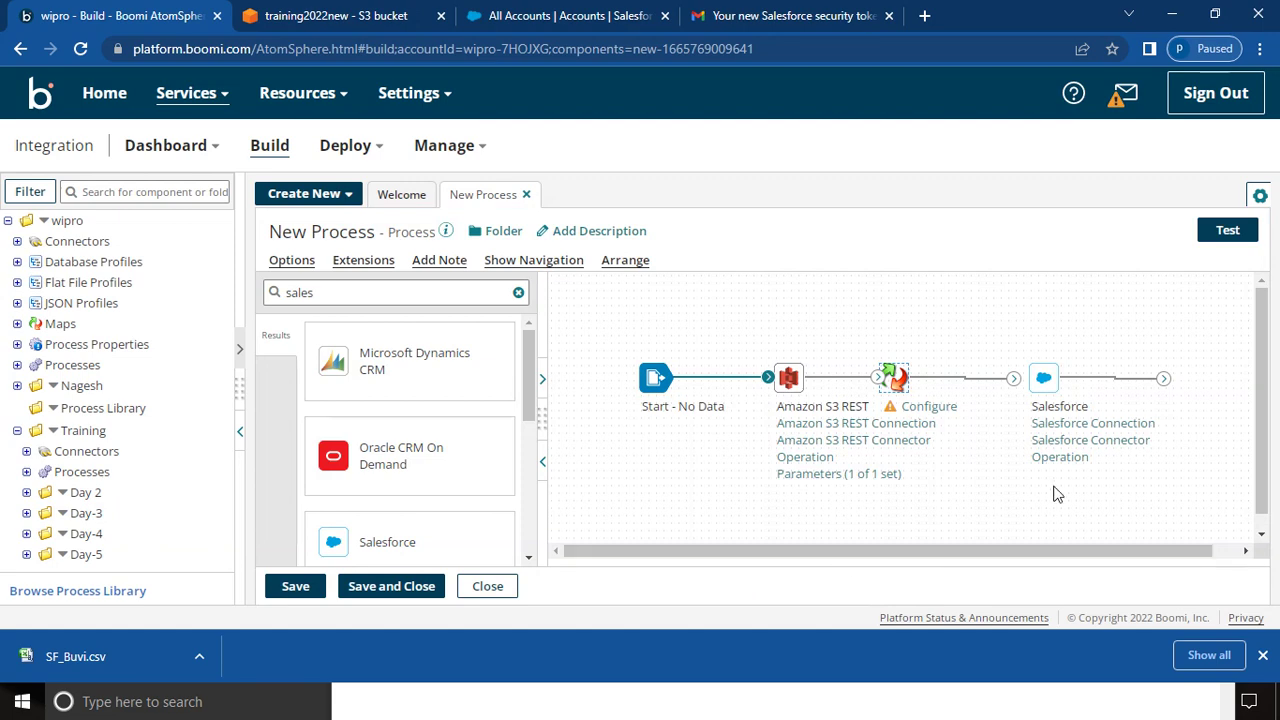
- Add a new map to the Map shape and rename it 'Test Map CSV to XML'
left_click(927, 408)
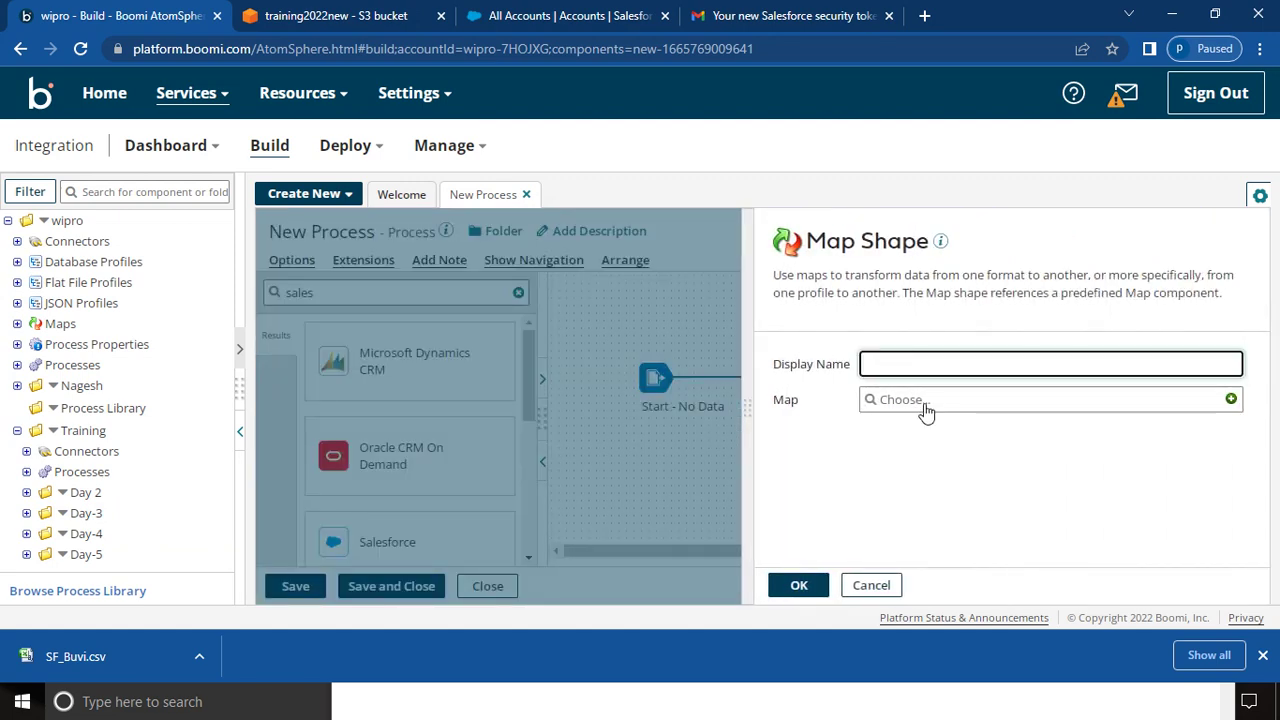
left_click(1231, 400)
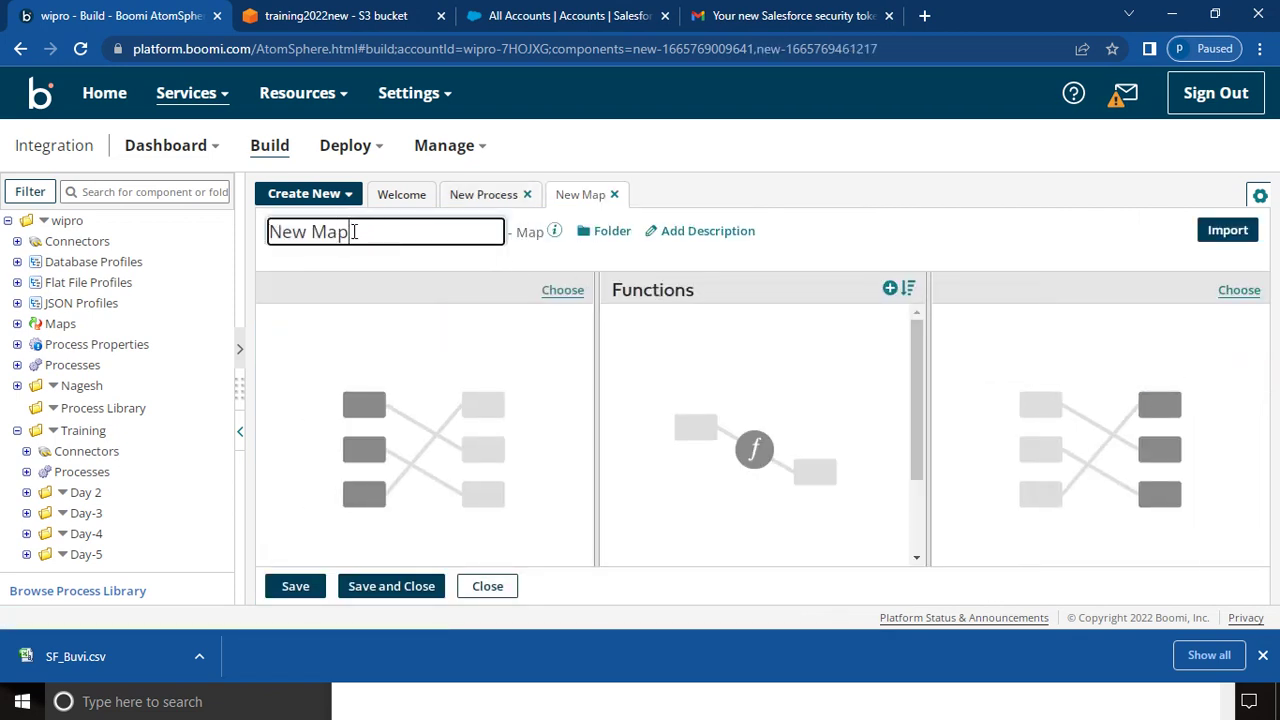
key("BackSpace")
key("BackSpace")
key("BackSpace")
key("BackSpace")
key("BackSpace")
key("BackSpace")
type("Map CSV ")
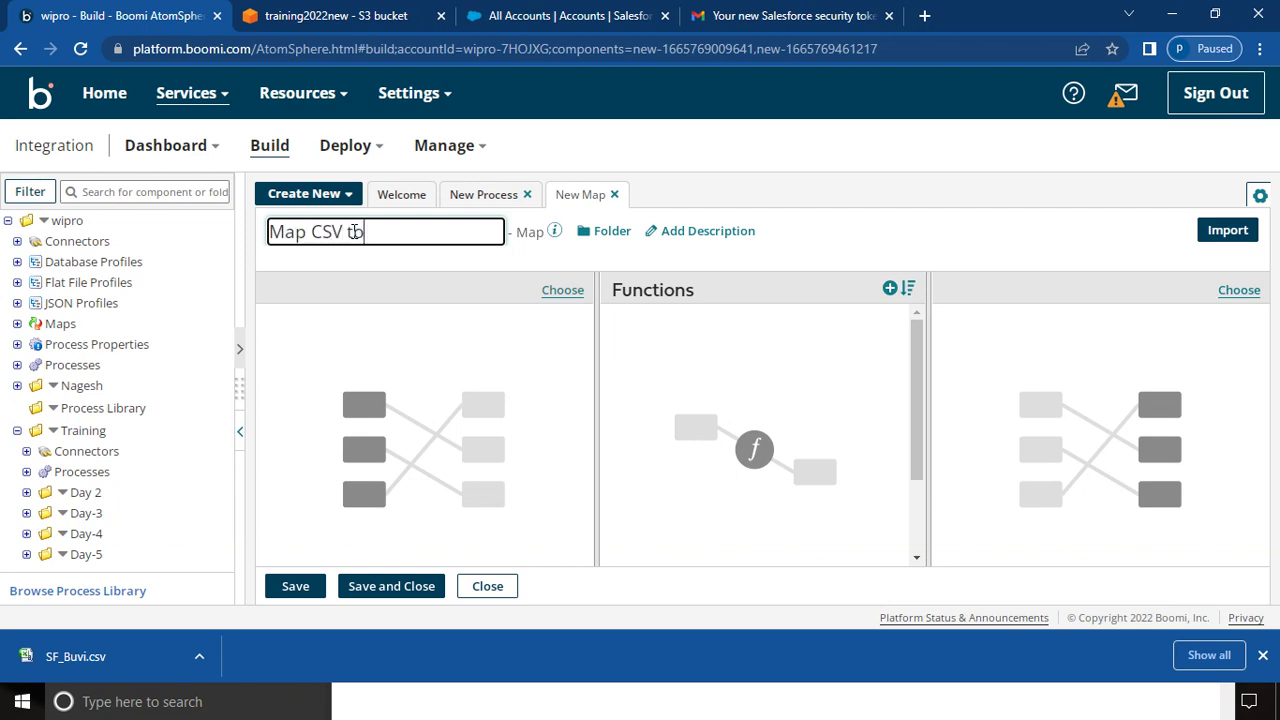
type("to XML")
left_click(275, 230)
type("Test")
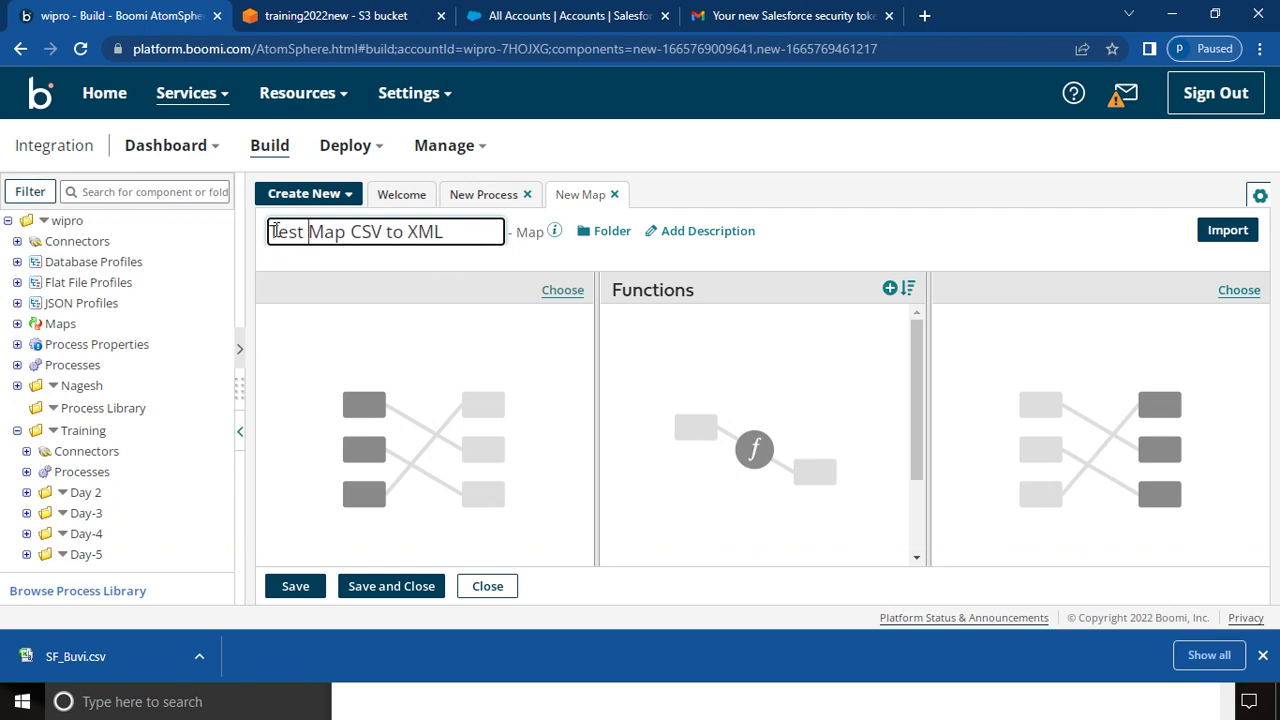
- Create a new Flat File source profile for the map named 'Test CSV Profile'
left_click(563, 290)
left_click(535, 337)
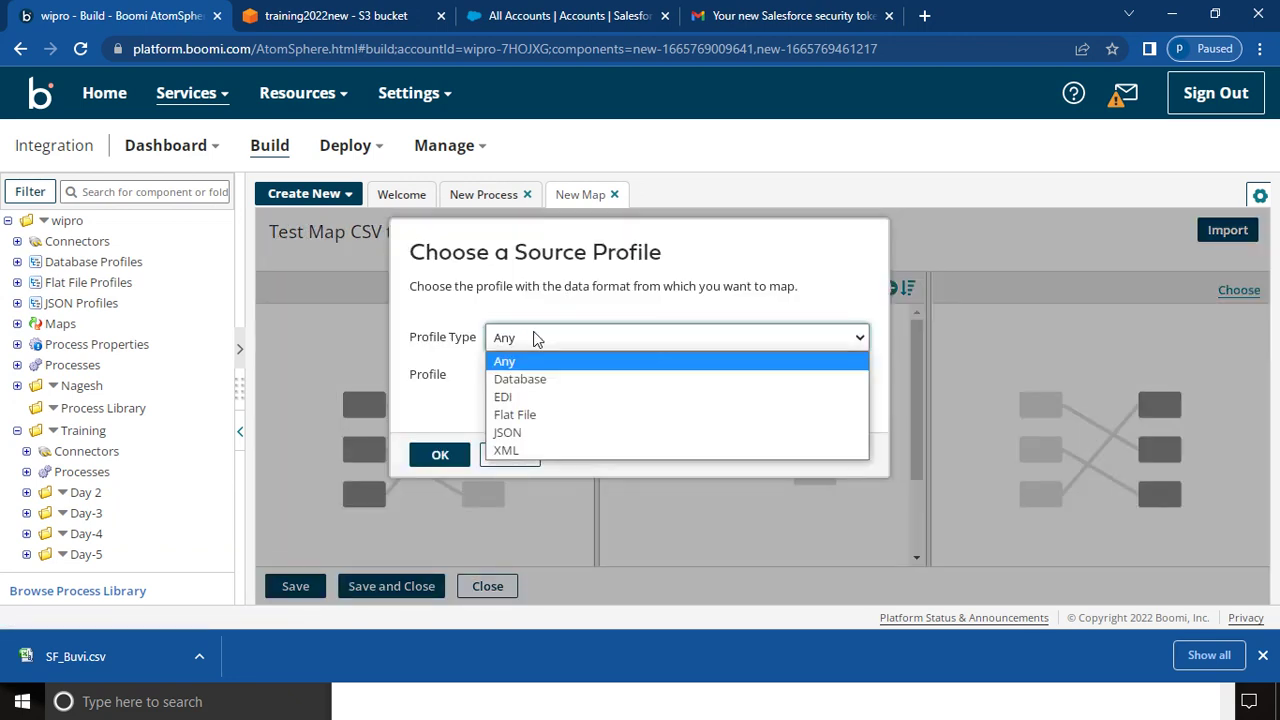
left_click(520, 416)
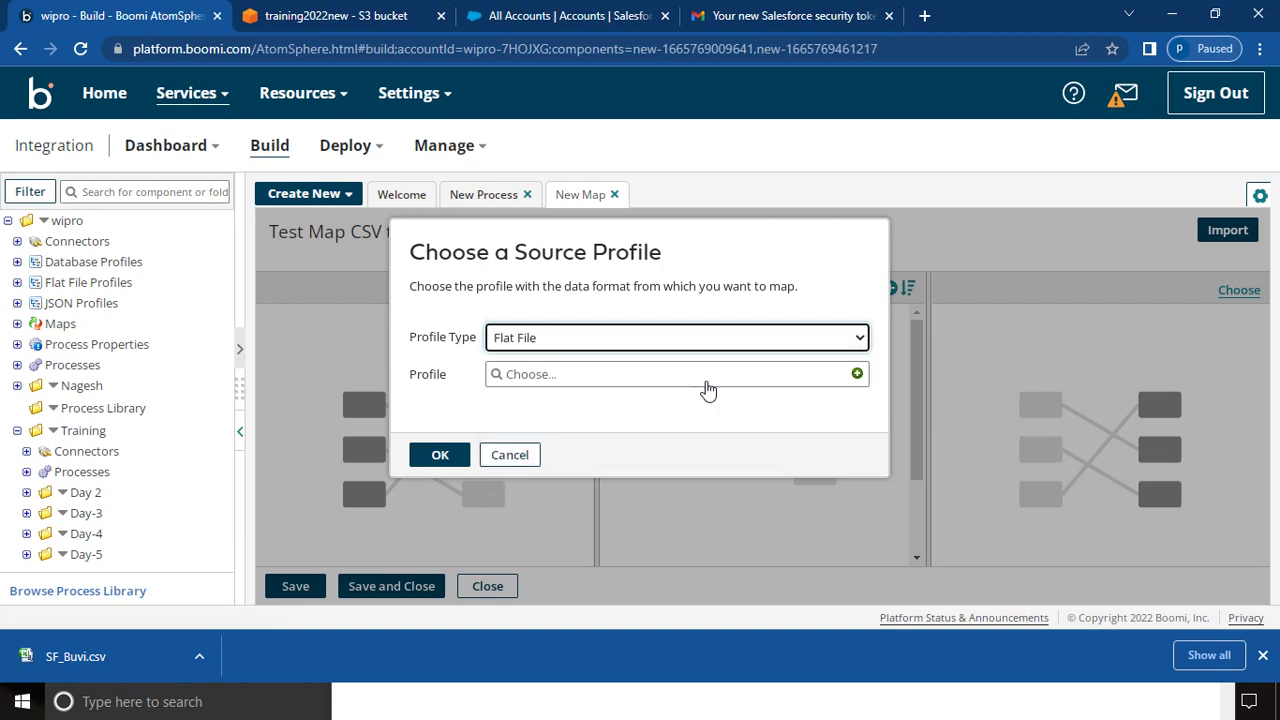
left_click(857, 374)
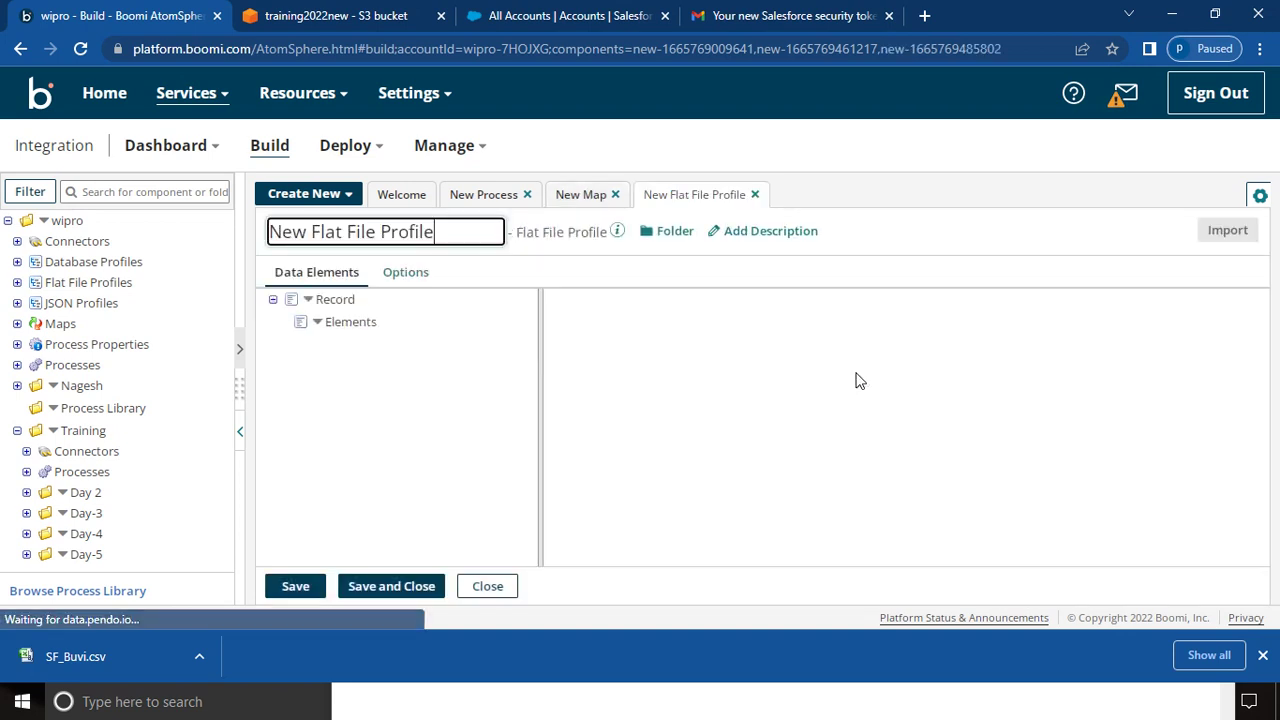
left_click(379, 231)
key("BackSpace")
key("BackSpace")
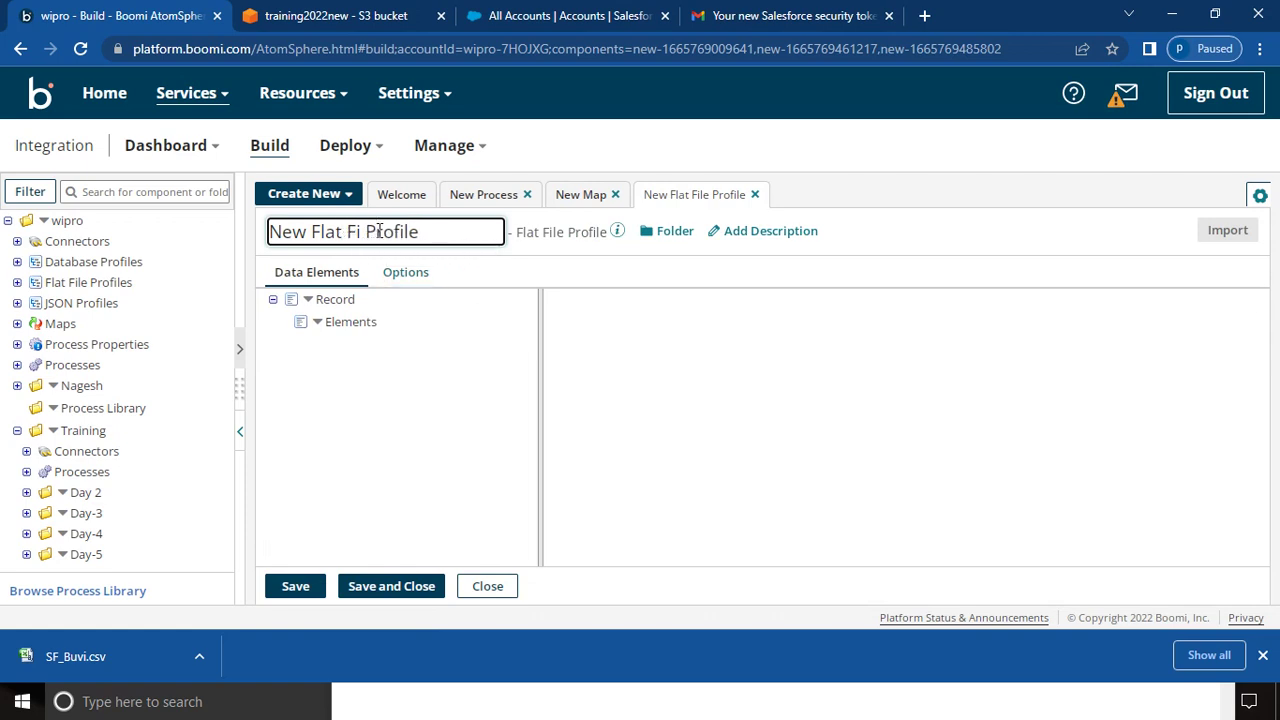
key("BackSpace")
key("BackSpace")
key("BackSpace")
key("BackSpace")
key("BackSpace")
key("BackSpace")
key("BackSpace")
key("BackSpace")
key("BackSpace")
key("BackSpace")
key("BackSpace")
type("Test")
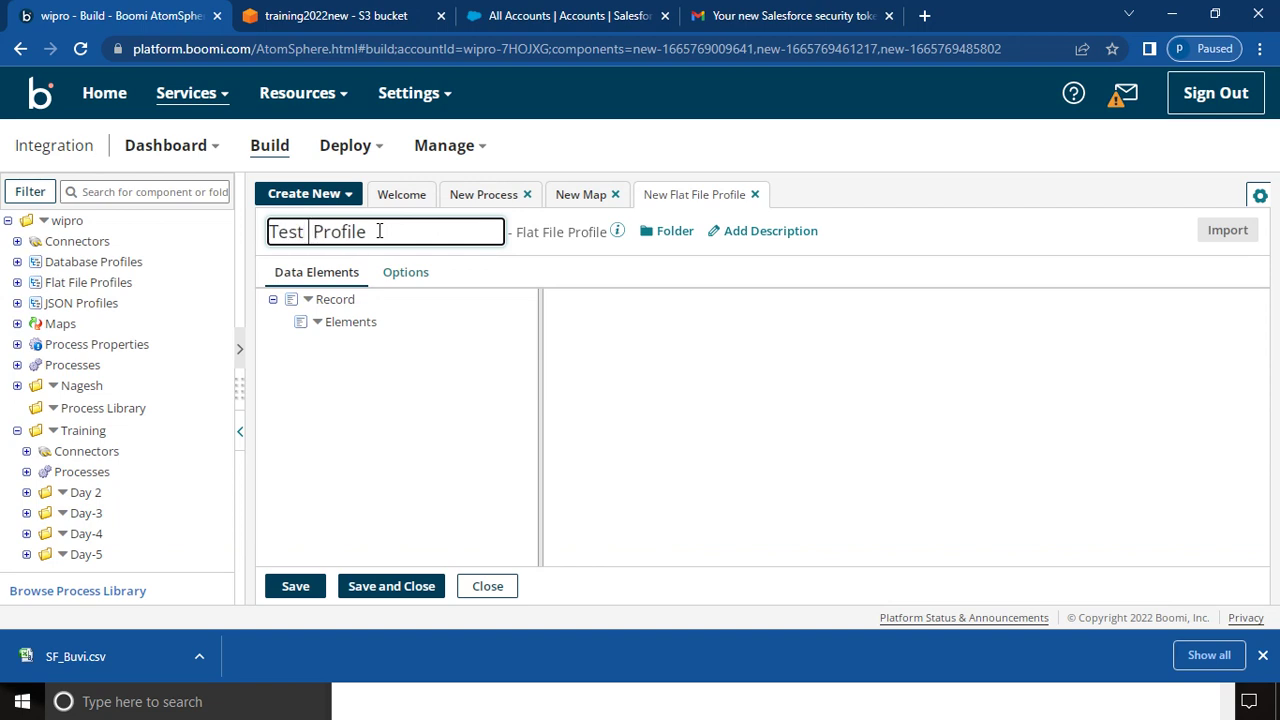
type(" CSV")
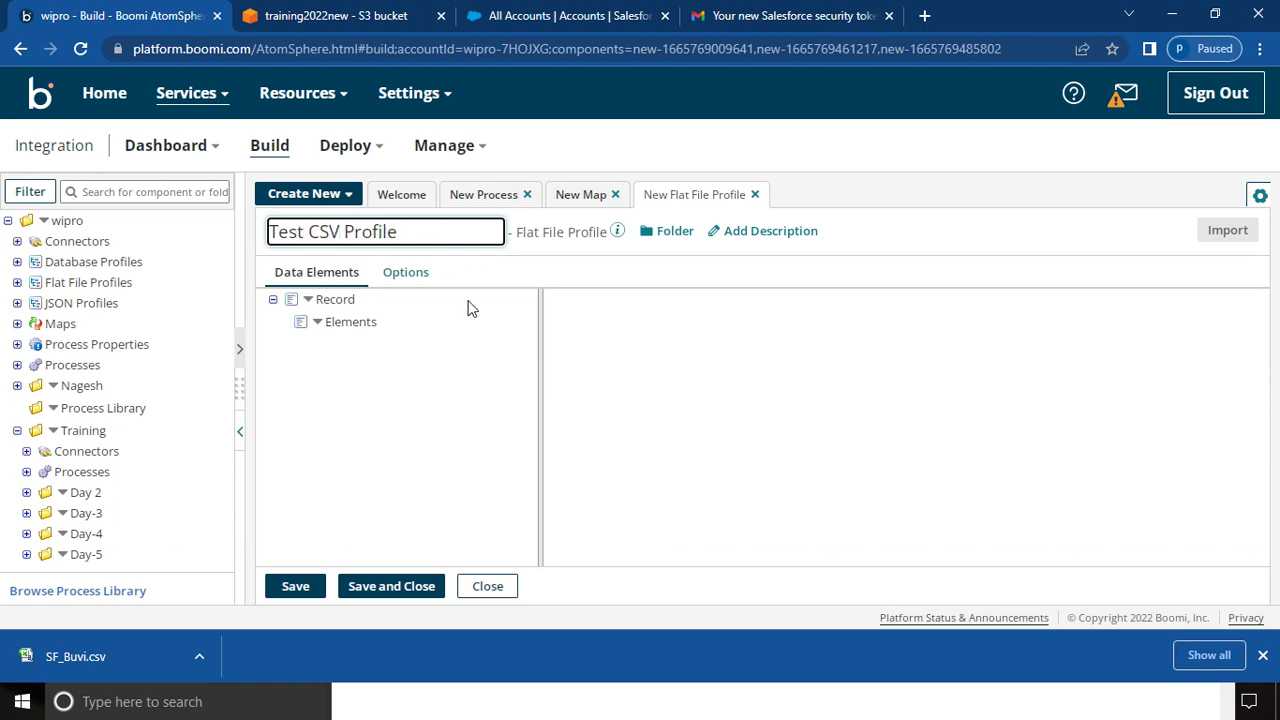
- Set the profile to Comma Delimited with Use Column Headers enabled
left_click(408, 283)
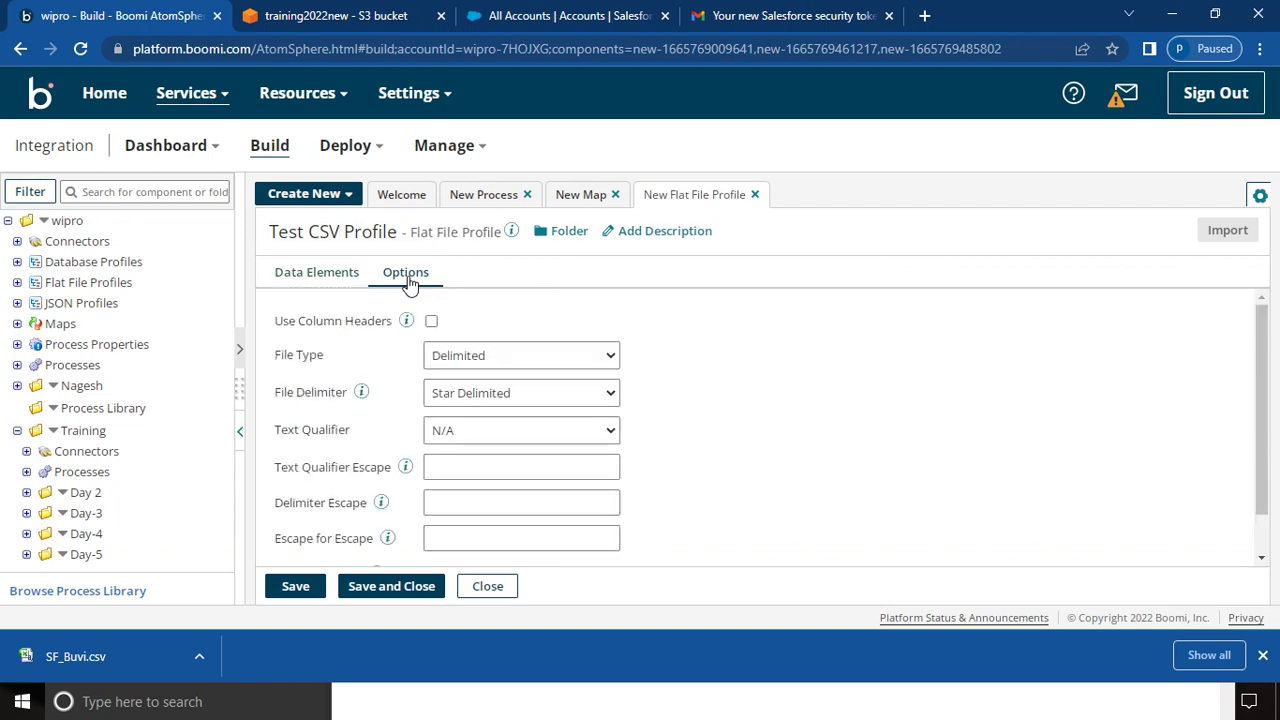
left_click(452, 395)
left_click(455, 434)
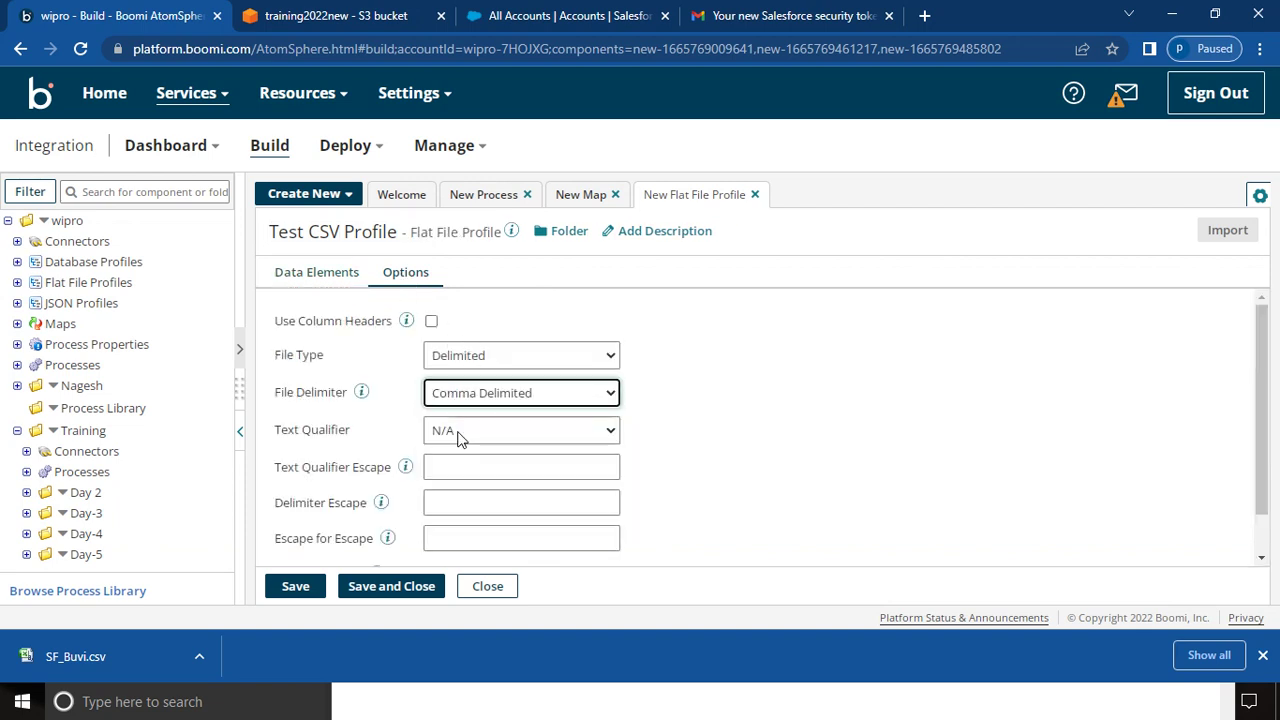
left_click(432, 322)
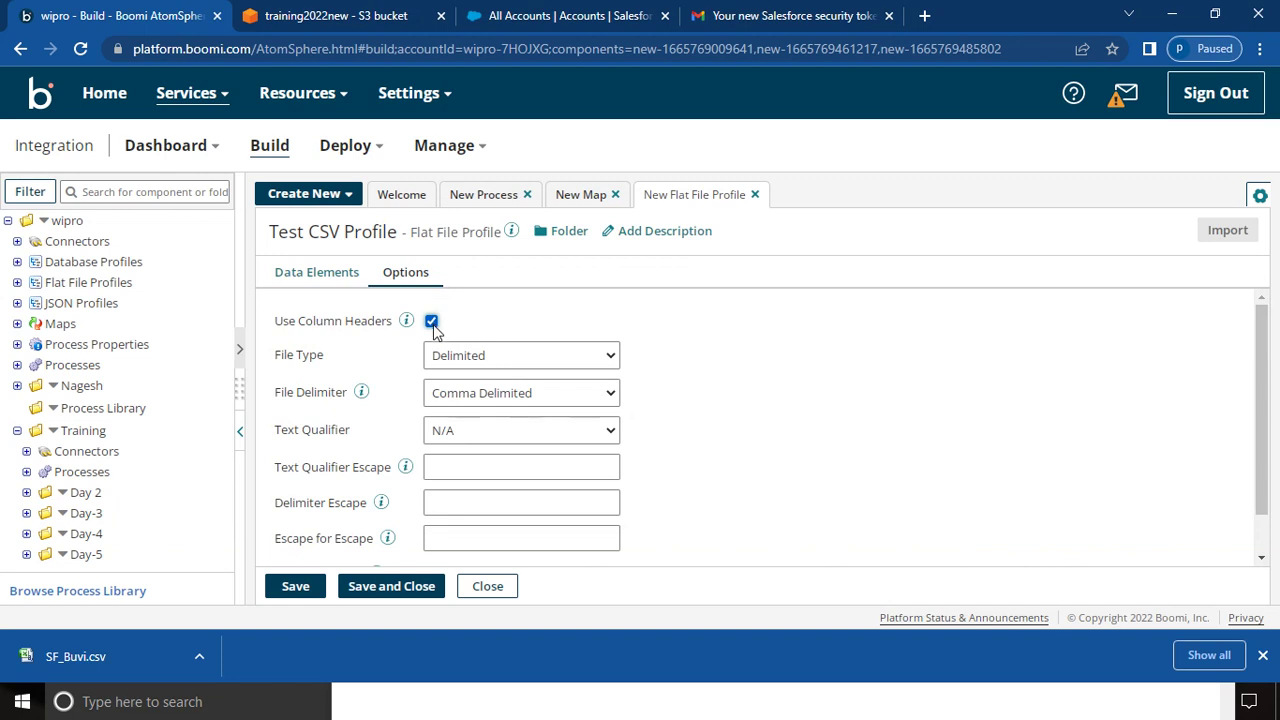
left_click(308, 282)
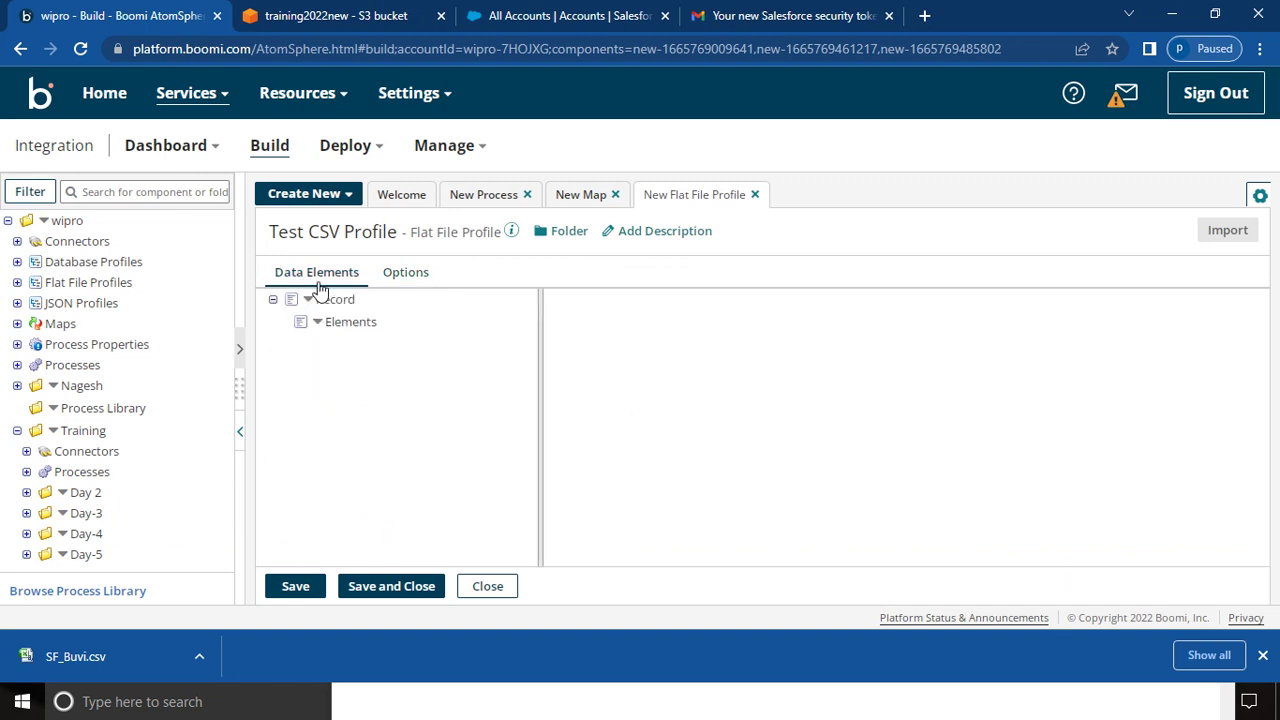
left_click(342, 299)
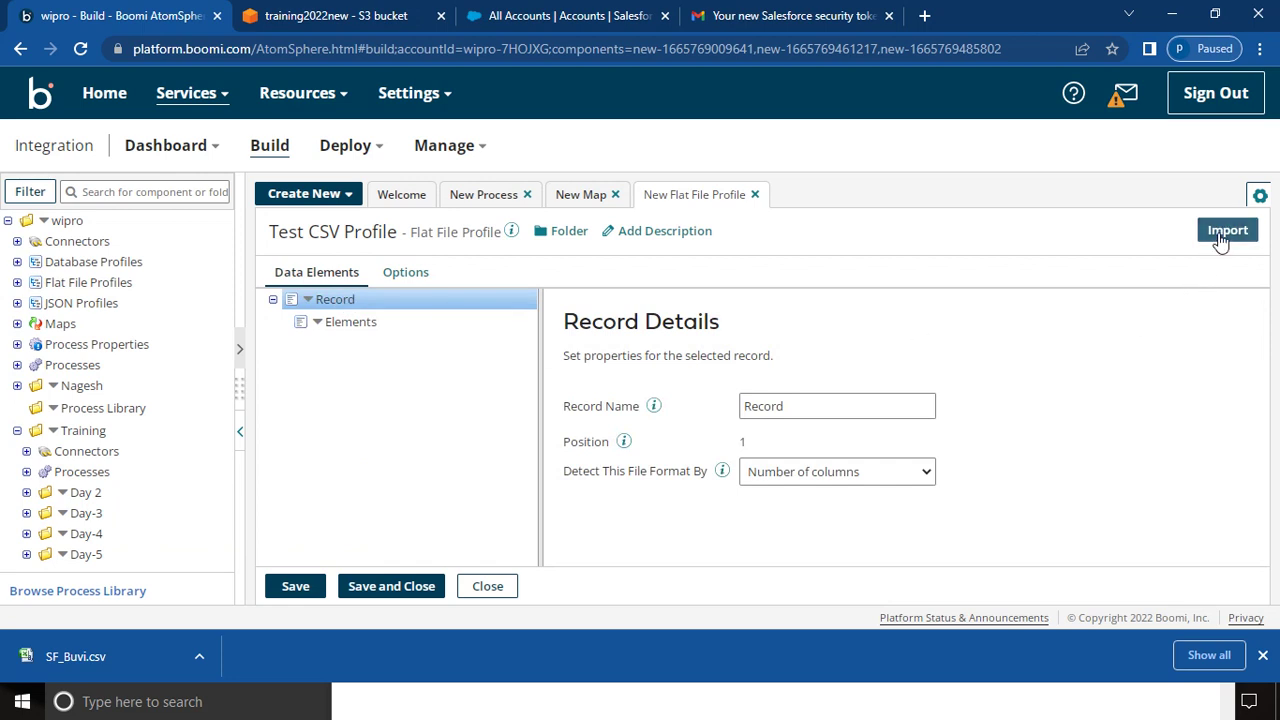
- Import the profile's fields, Id through Phone, from the Trainingtest sample file
left_click(1222, 236)
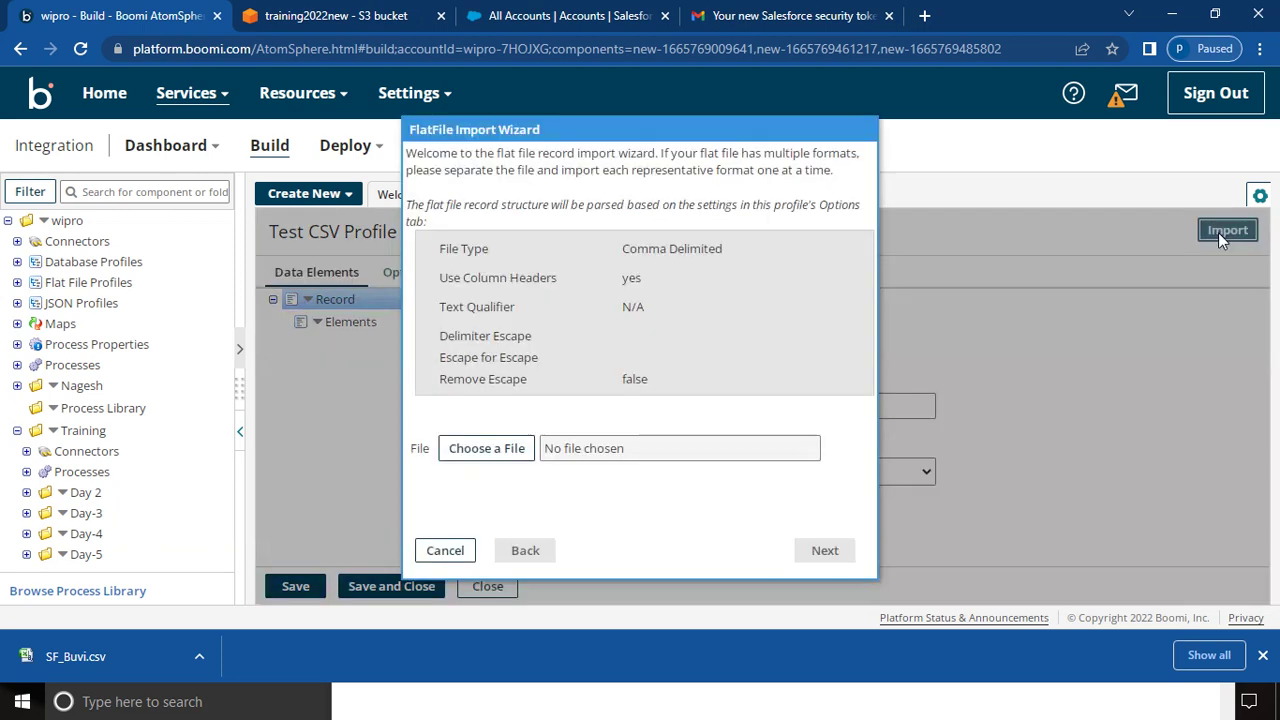
left_click(487, 449)
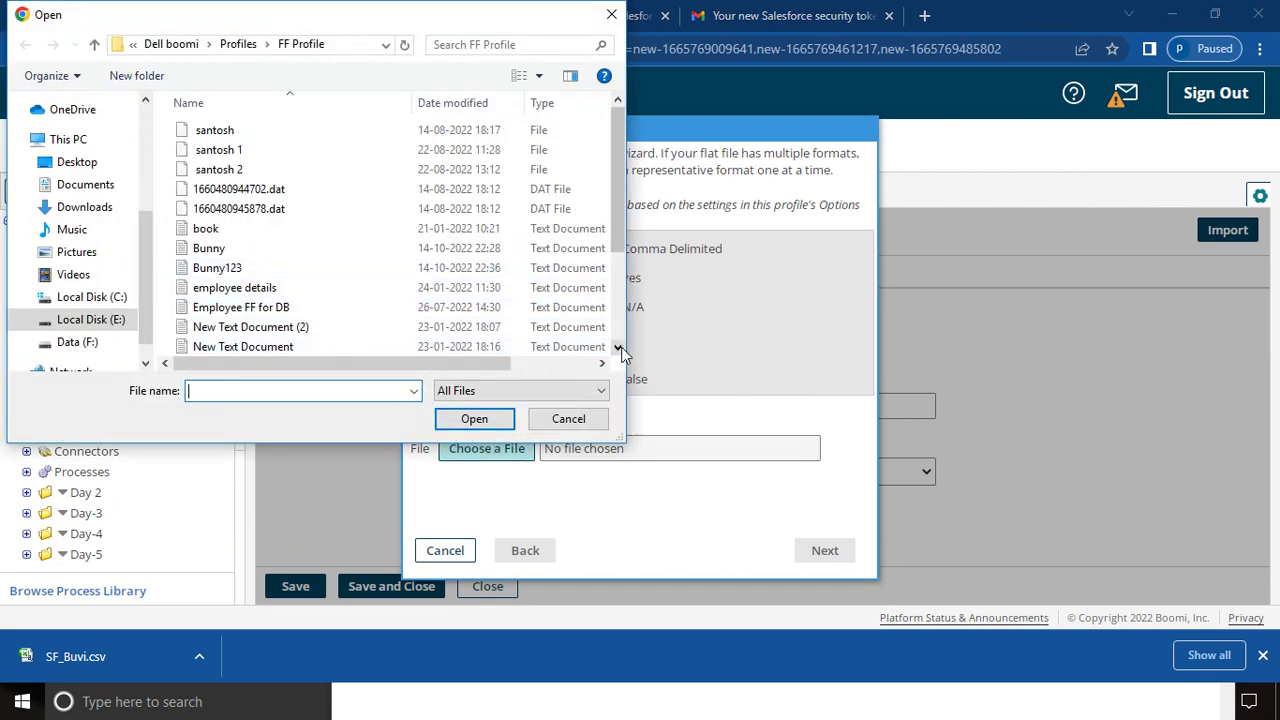
scroll(617, 347, "down", 3)
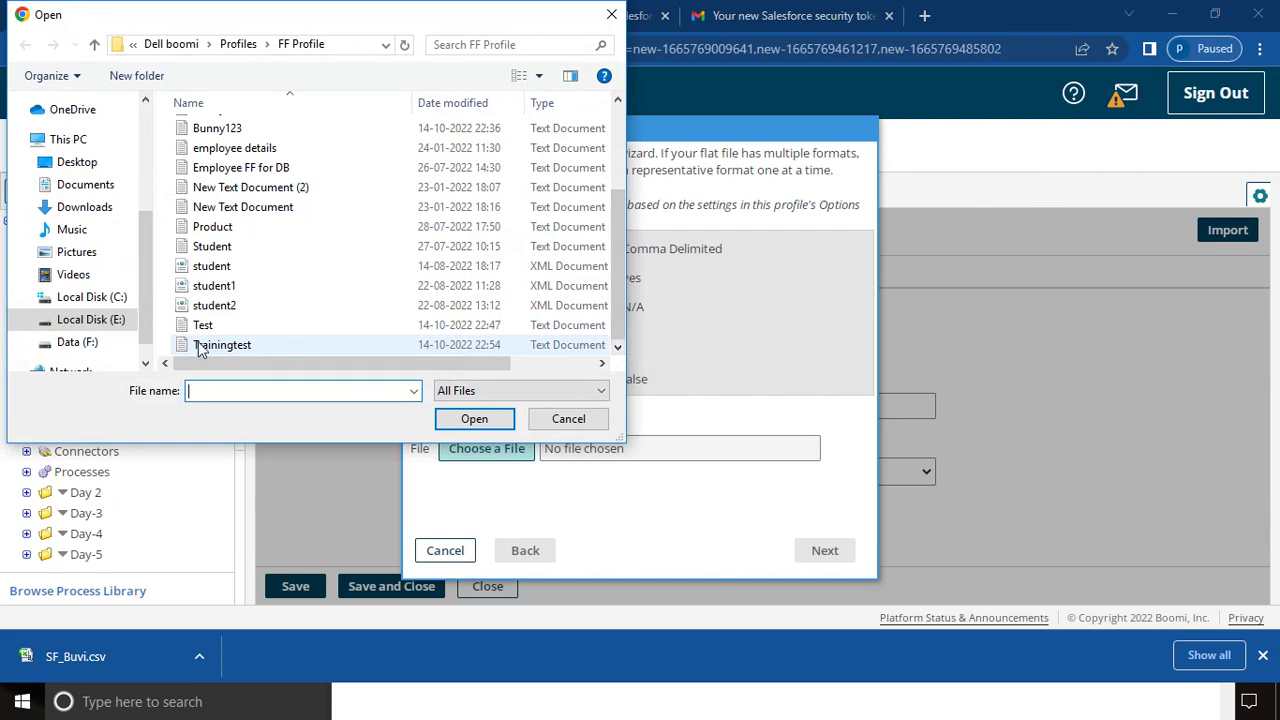
left_click(206, 348)
left_click(474, 419)
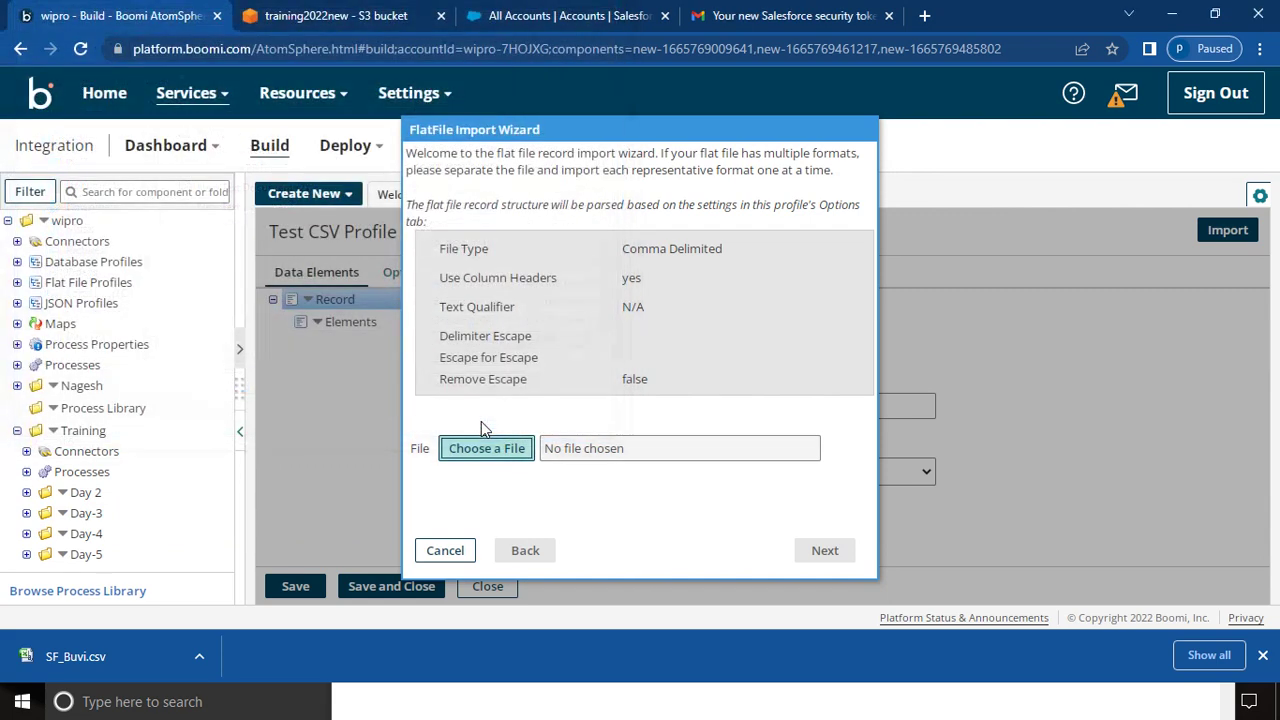
left_click(824, 551)
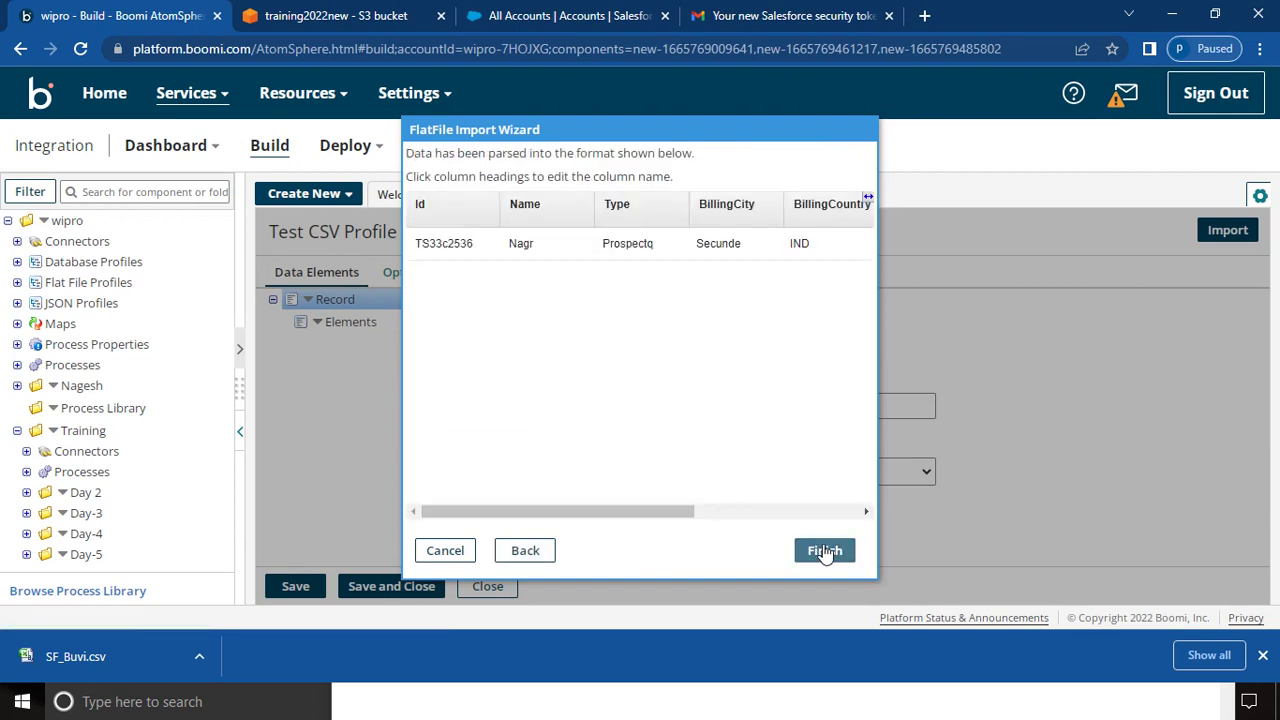
left_click(825, 551)
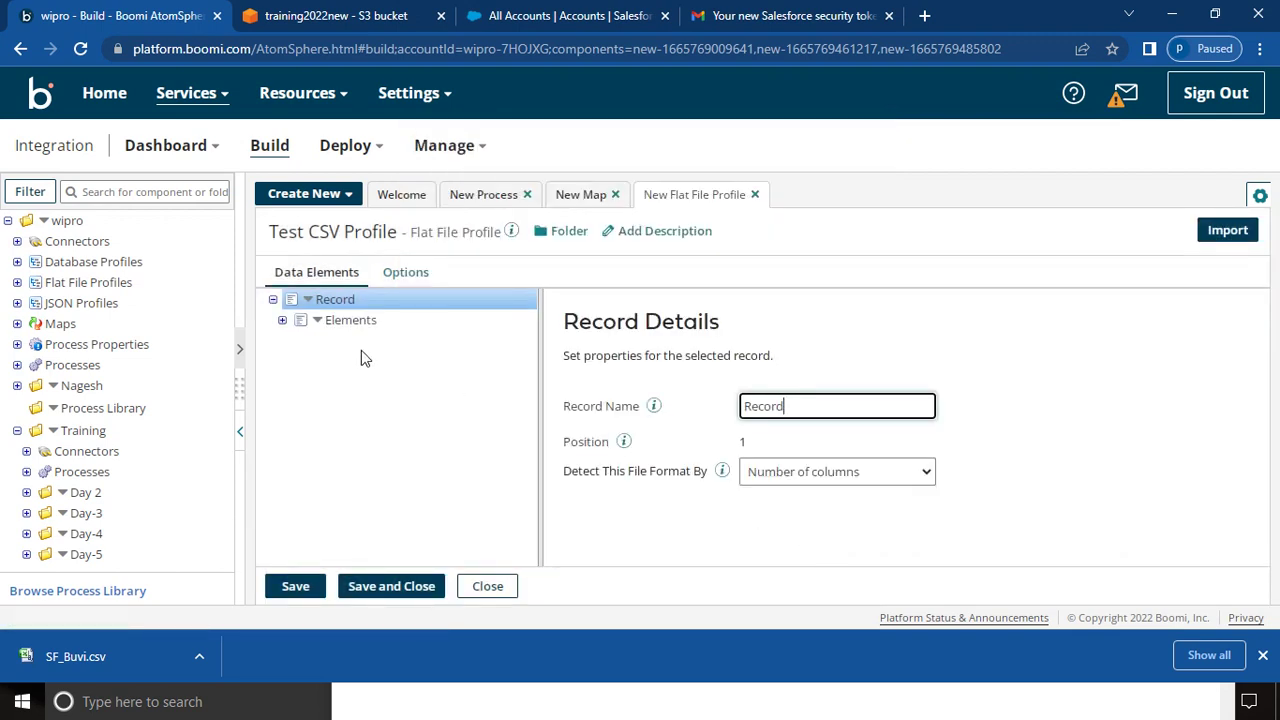
left_click(283, 321)
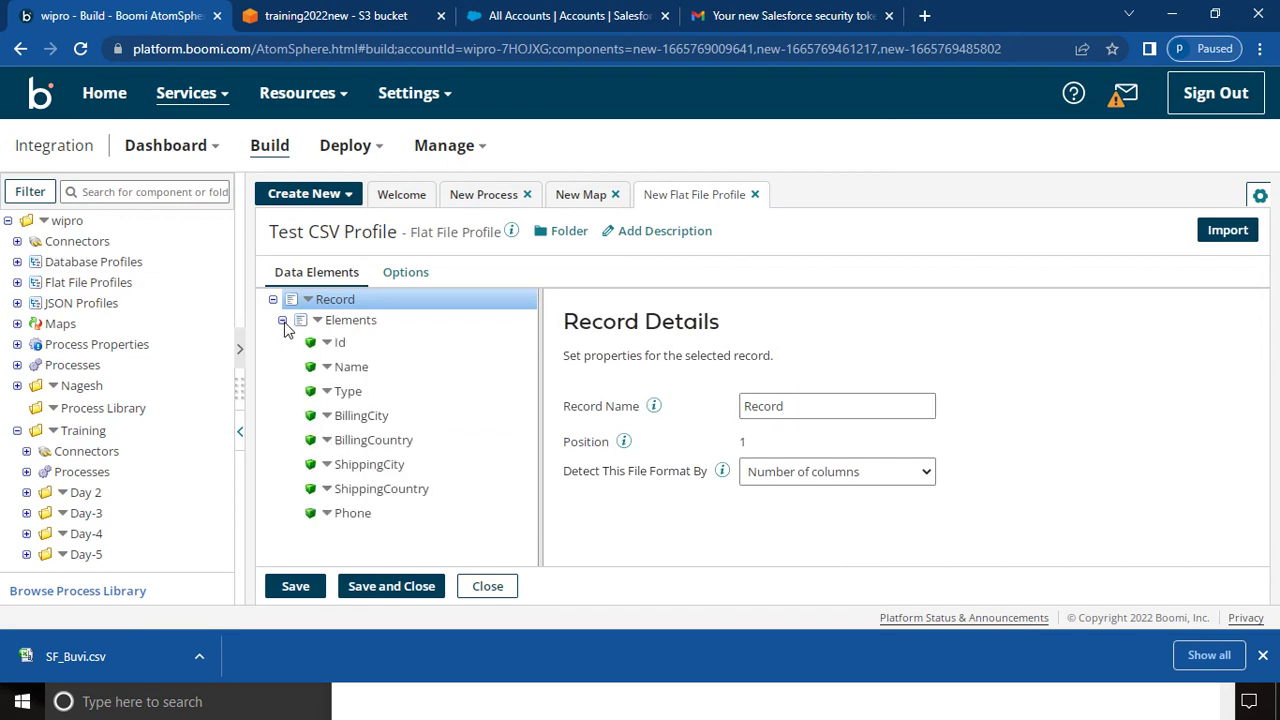
left_click(340, 341)
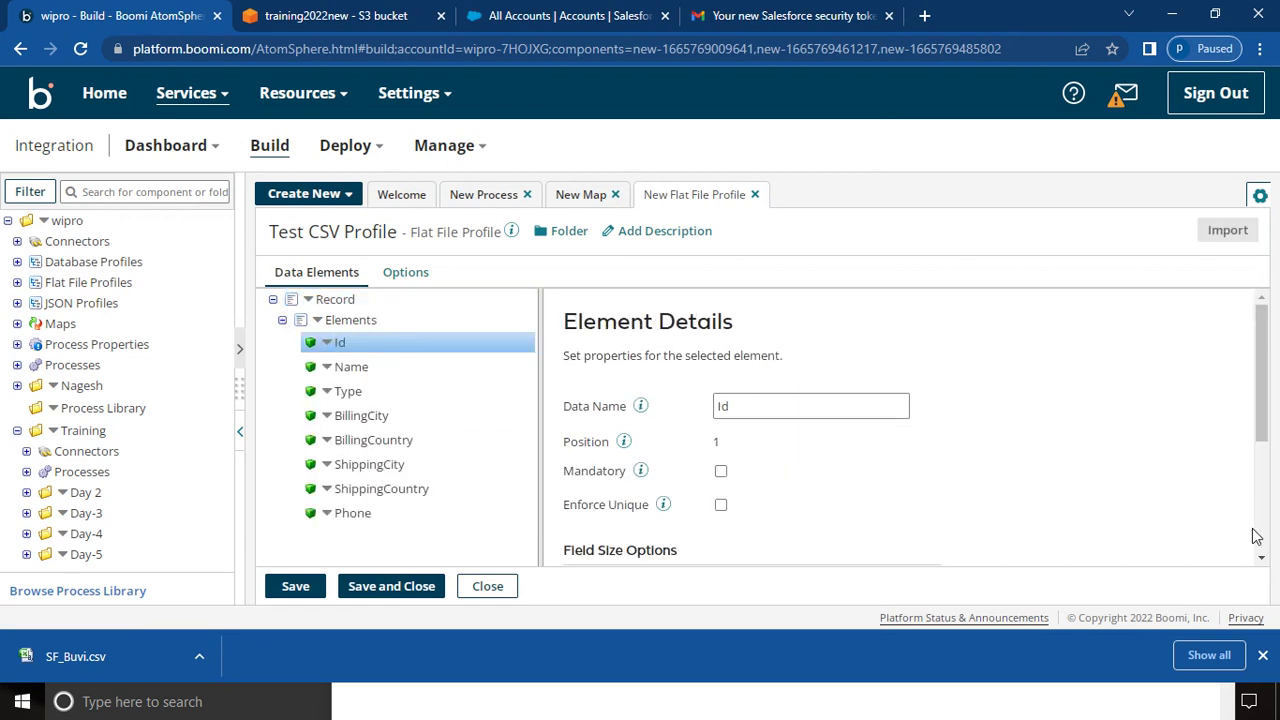
- Change Phone's data type to Number and save the profile
left_click(1263, 560)
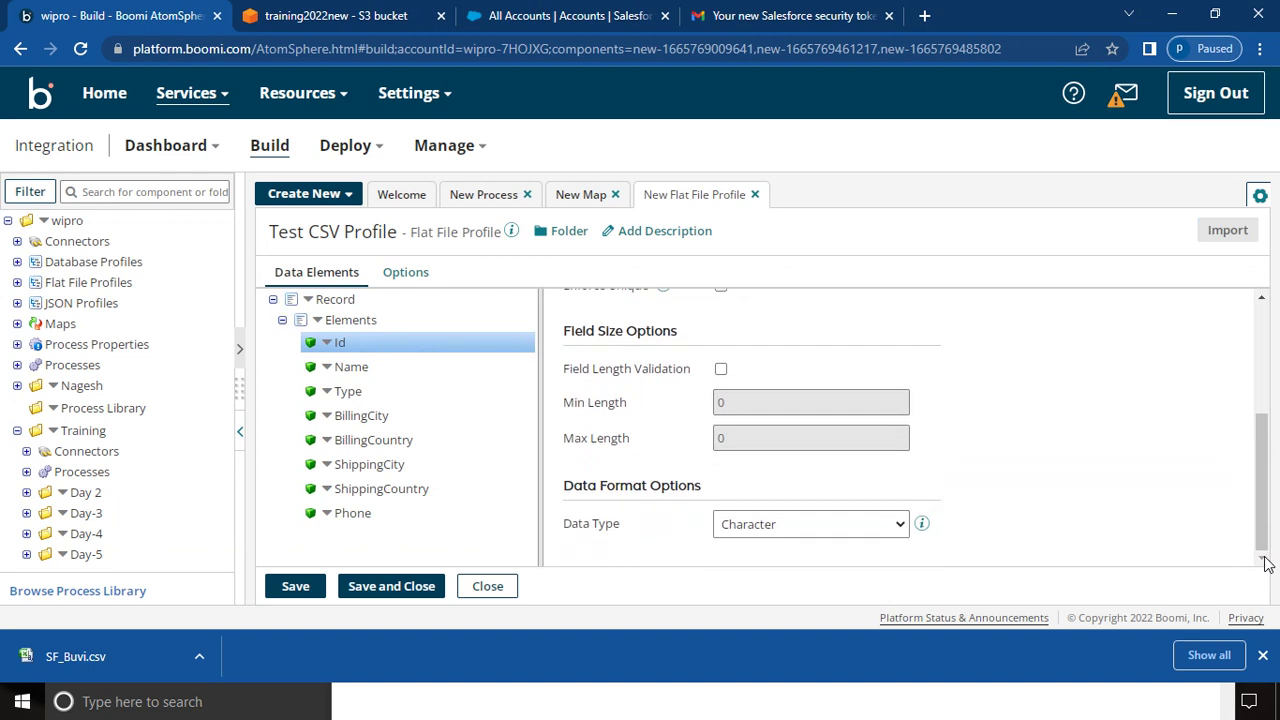
left_click(366, 511)
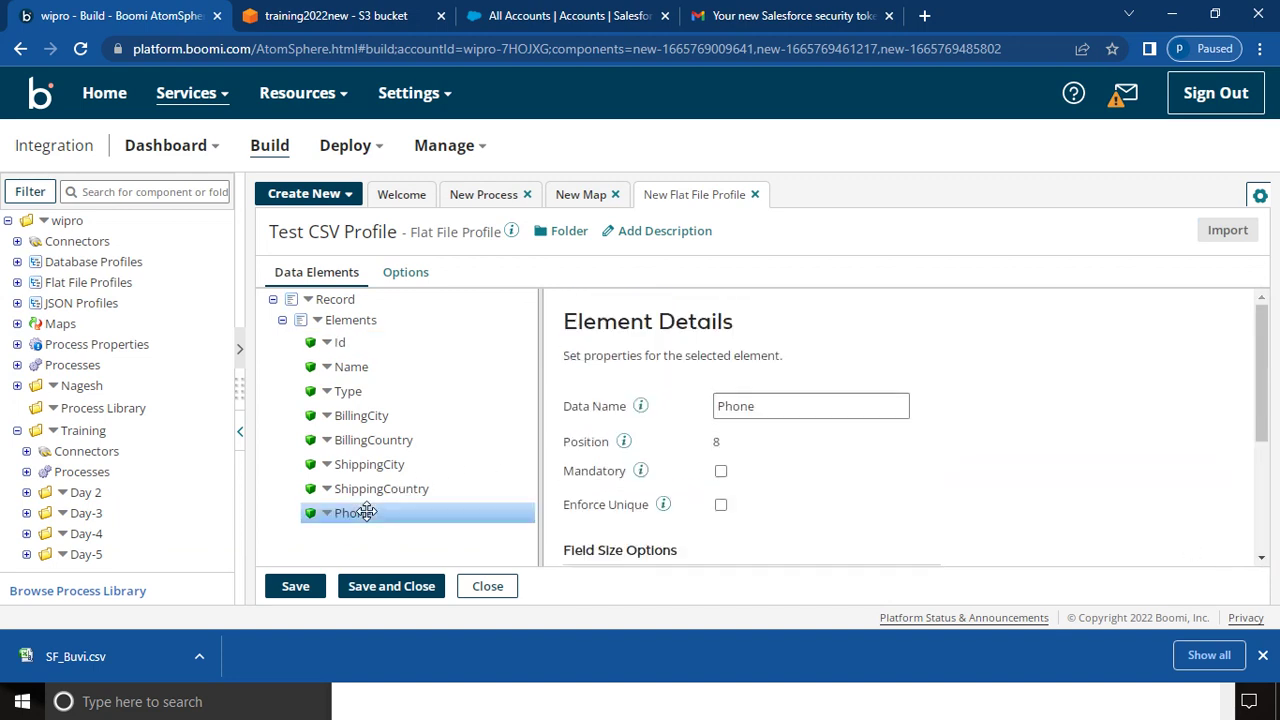
left_click(1263, 559)
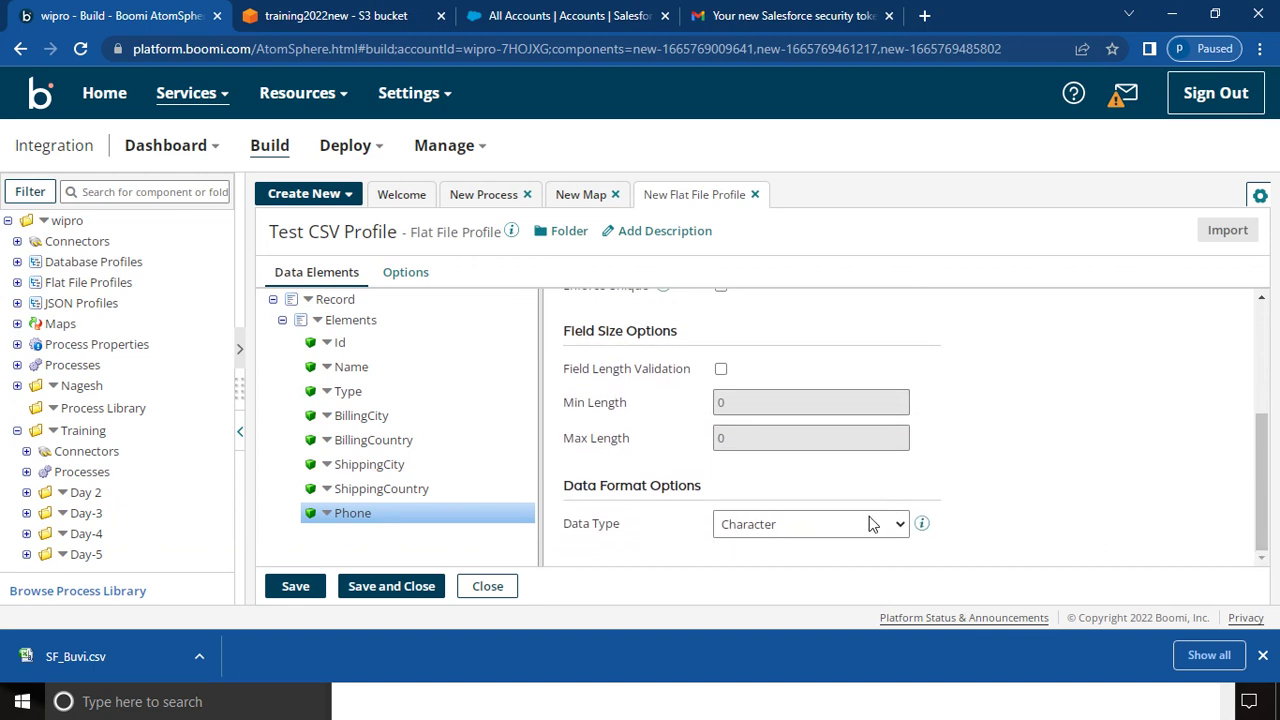
left_click(872, 523)
left_click(806, 565)
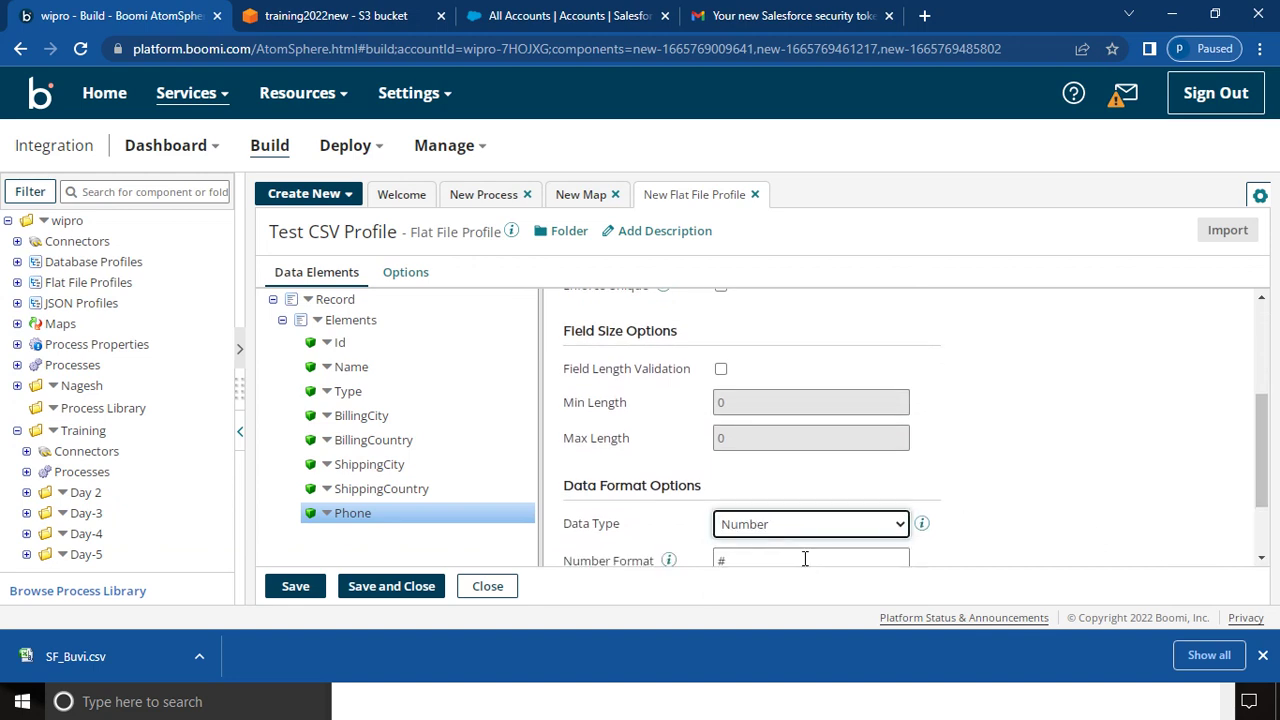
left_click(389, 598)
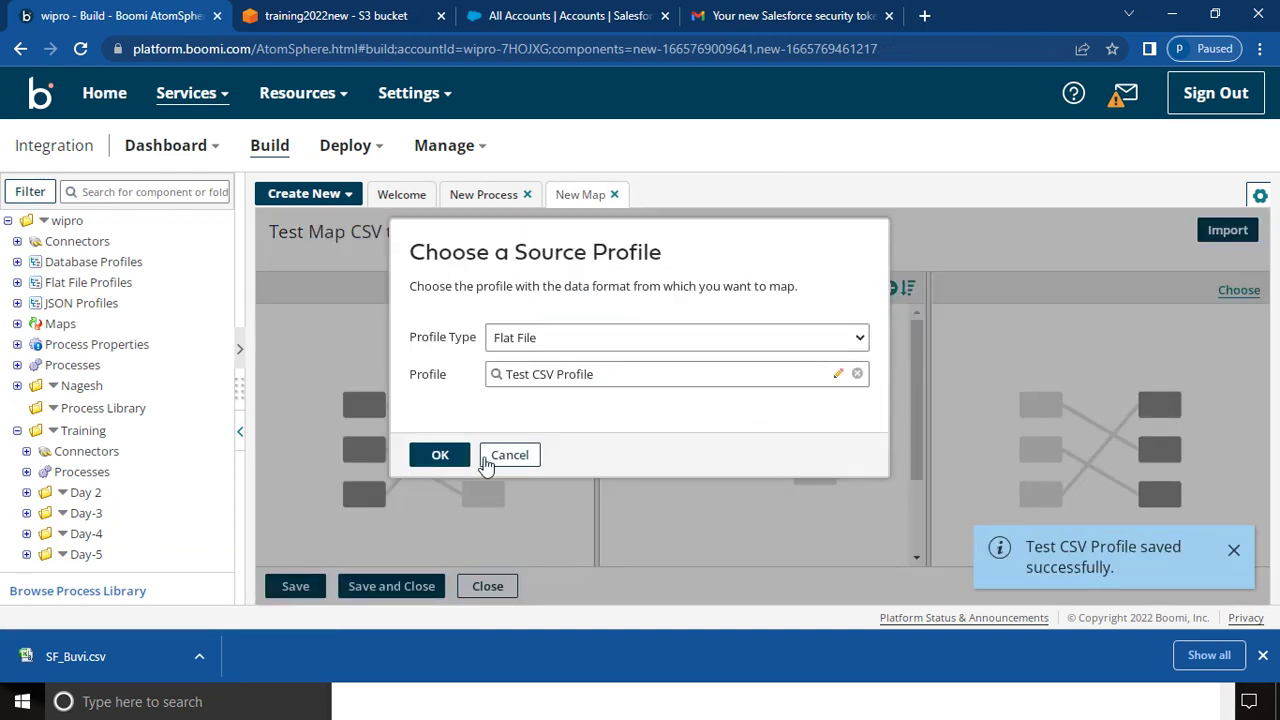
- Confirm Test CSV Profile as the map's source and pick an XML destination profile
left_click(447, 463)
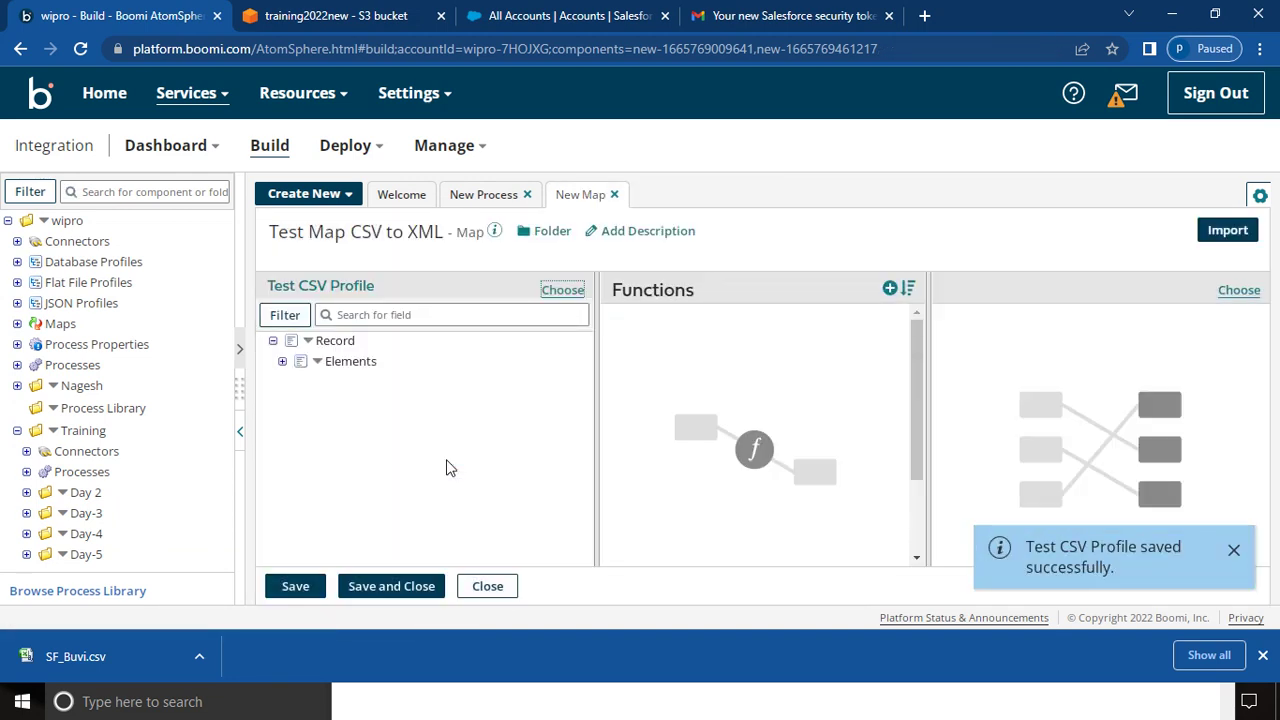
left_click(1250, 293)
left_click(537, 337)
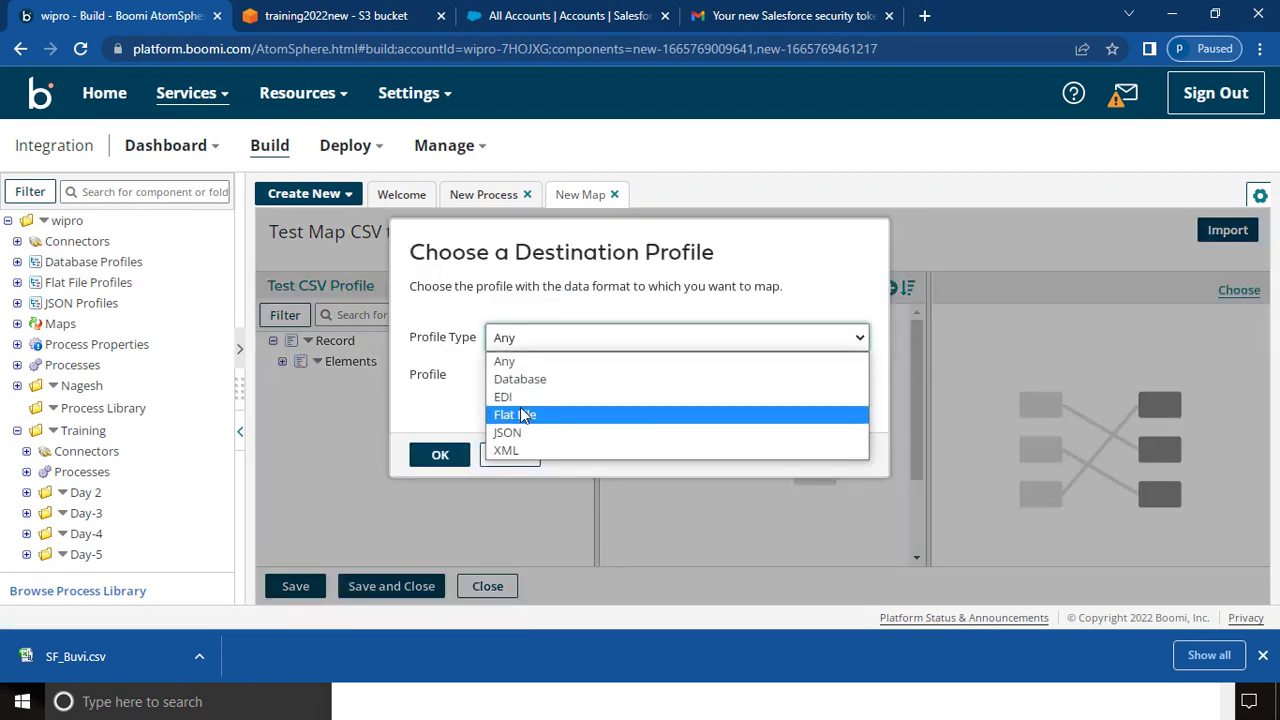
left_click(515, 450)
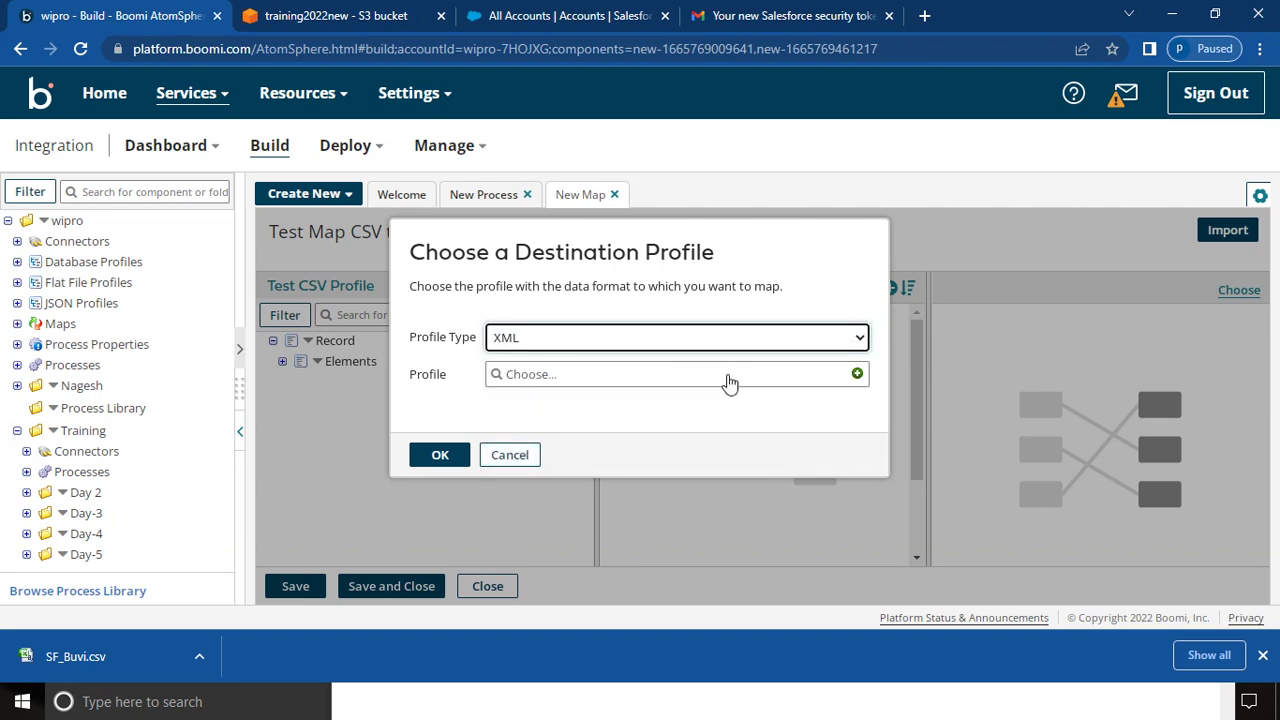
left_click(665, 380)
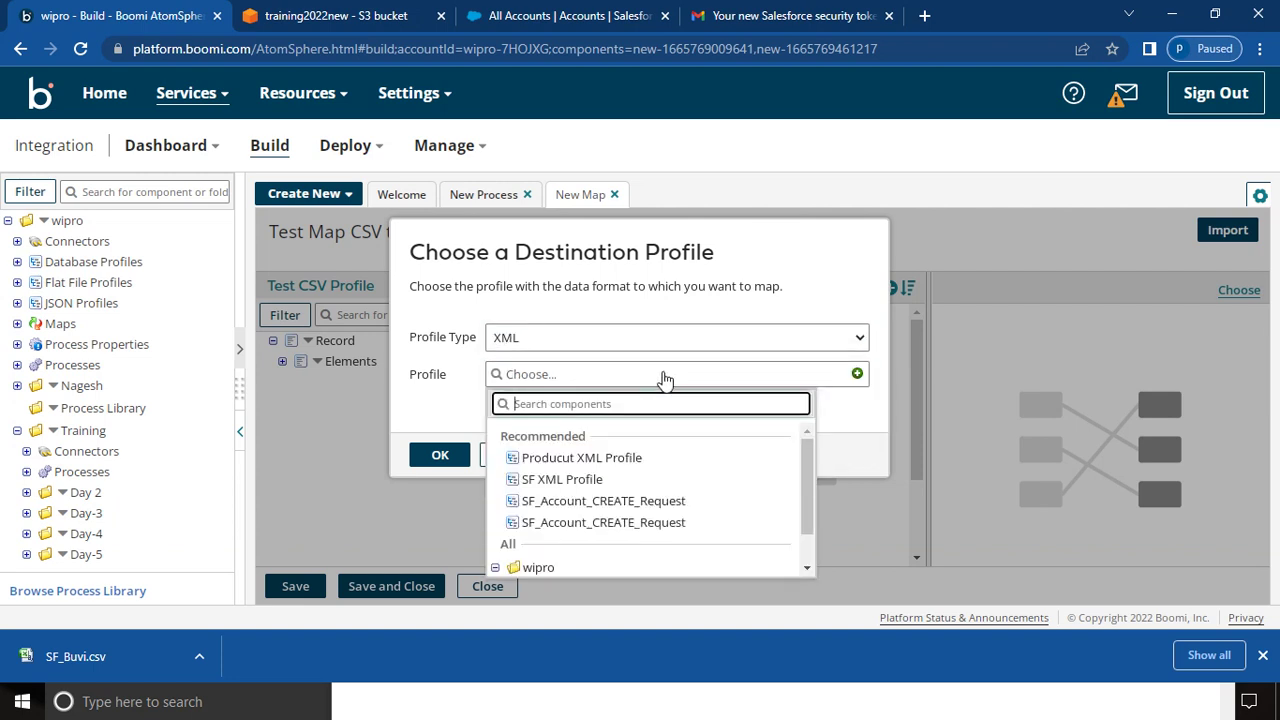
left_click(585, 459)
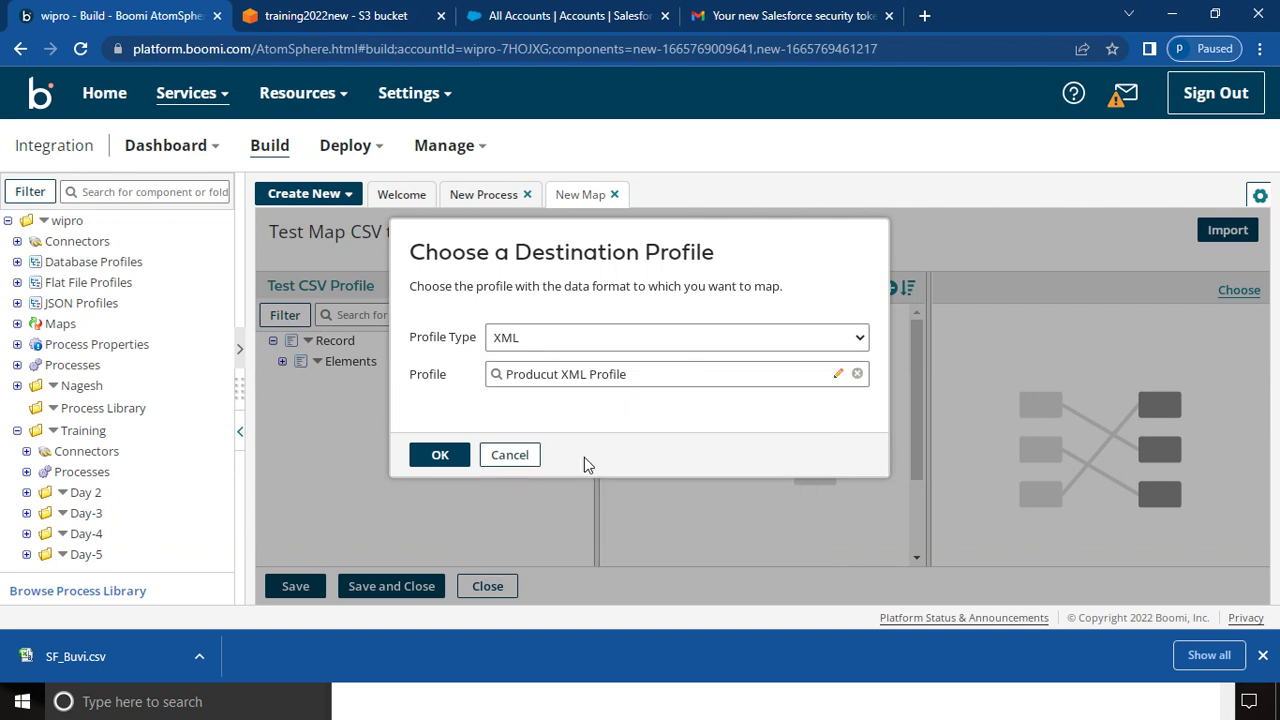
- Replace the wrong destination with SF_Account_CREATE_Request, review its fields, and confirm it
left_click(857, 373)
left_click(707, 385)
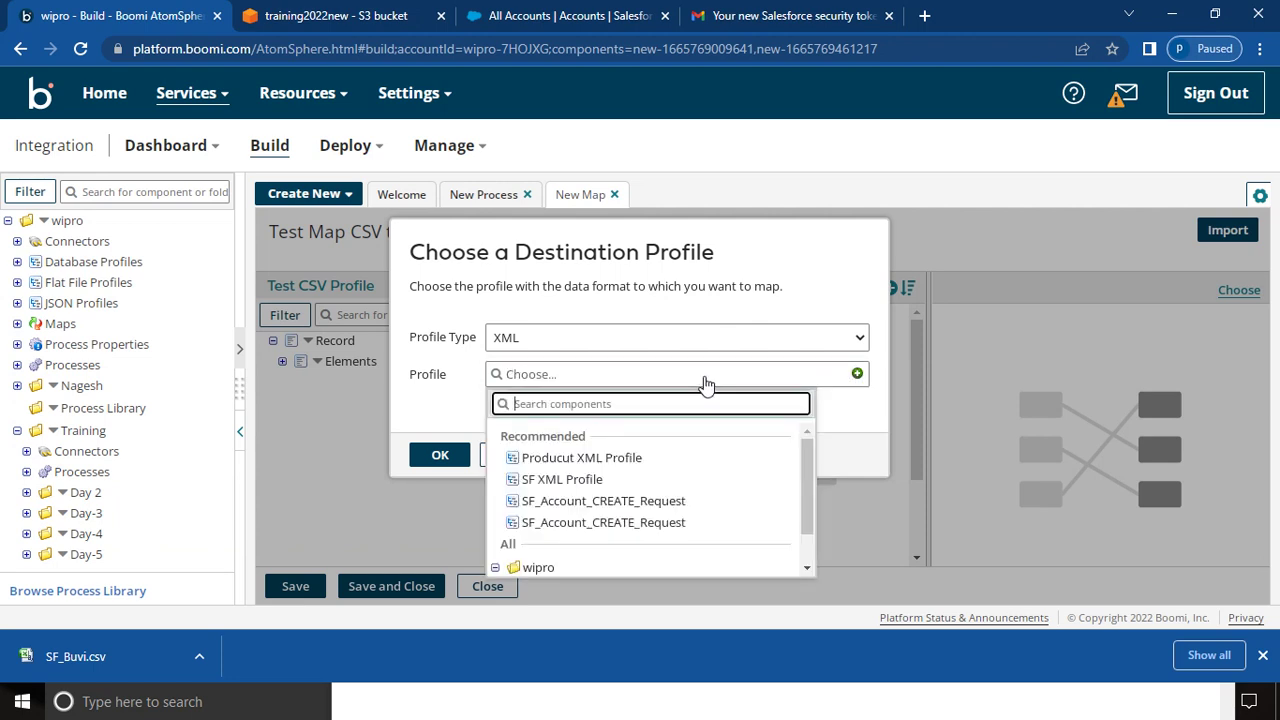
left_click(633, 503)
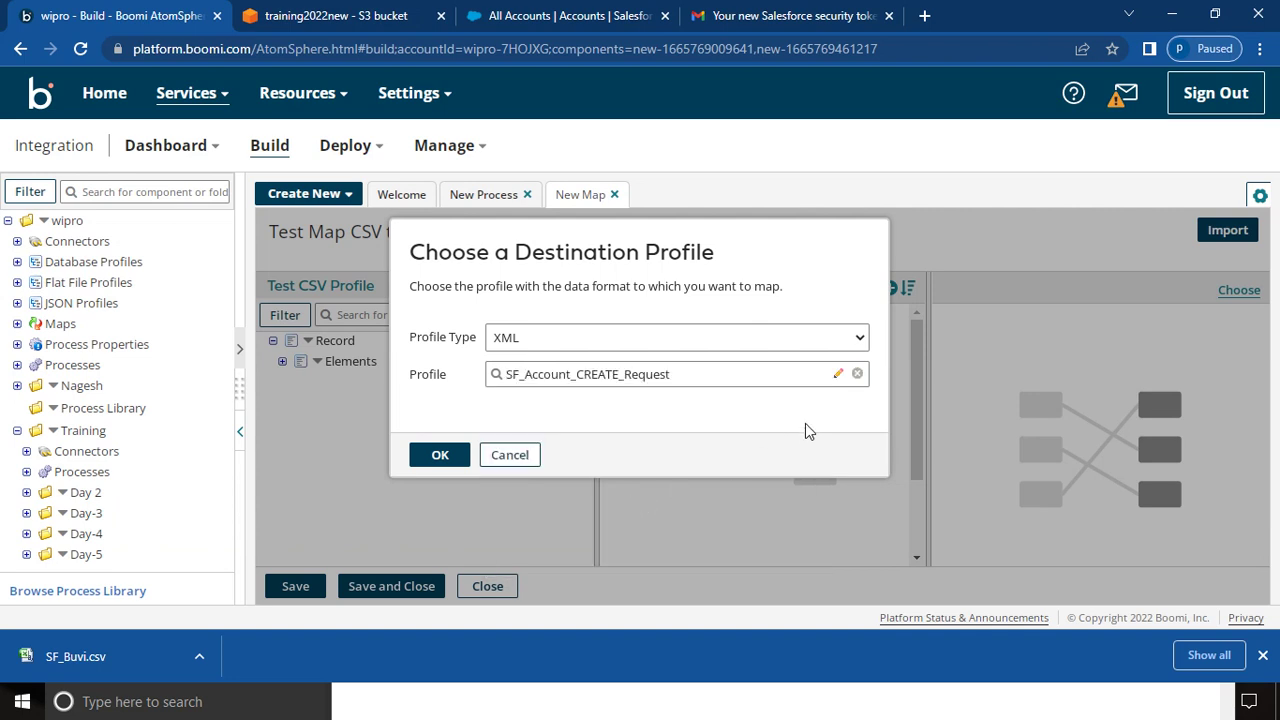
left_click(839, 376)
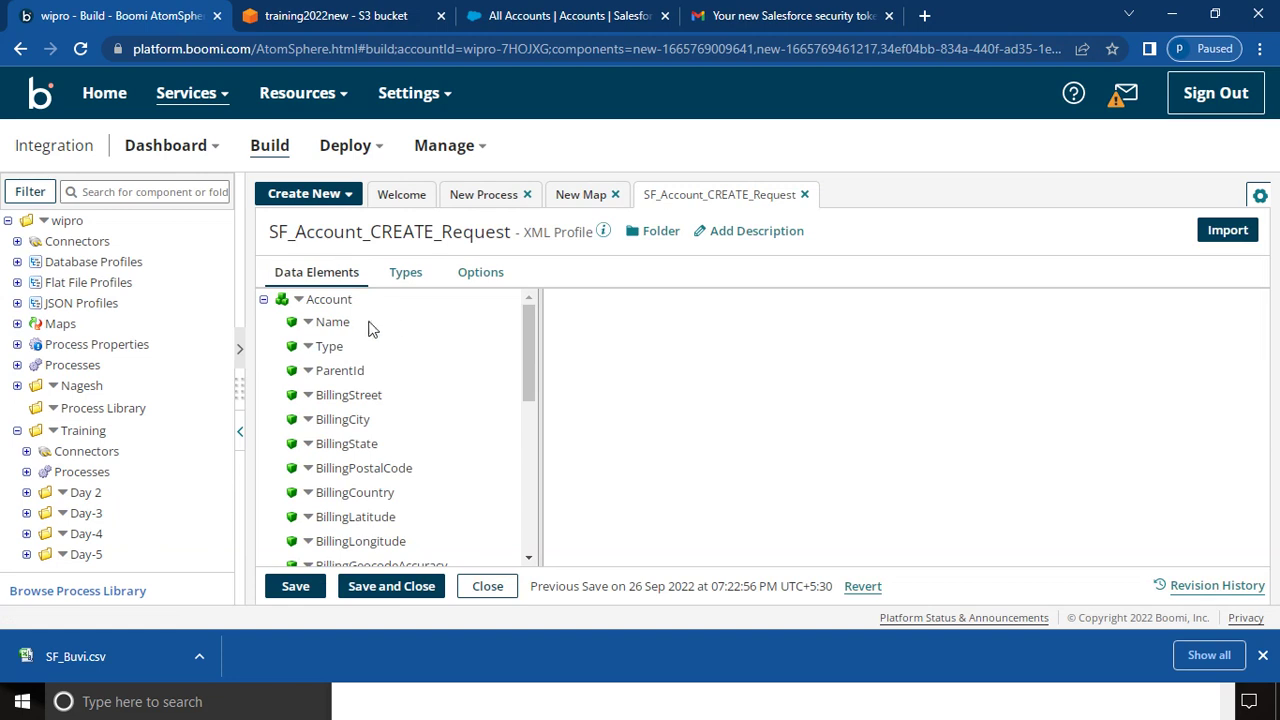
left_click(401, 582)
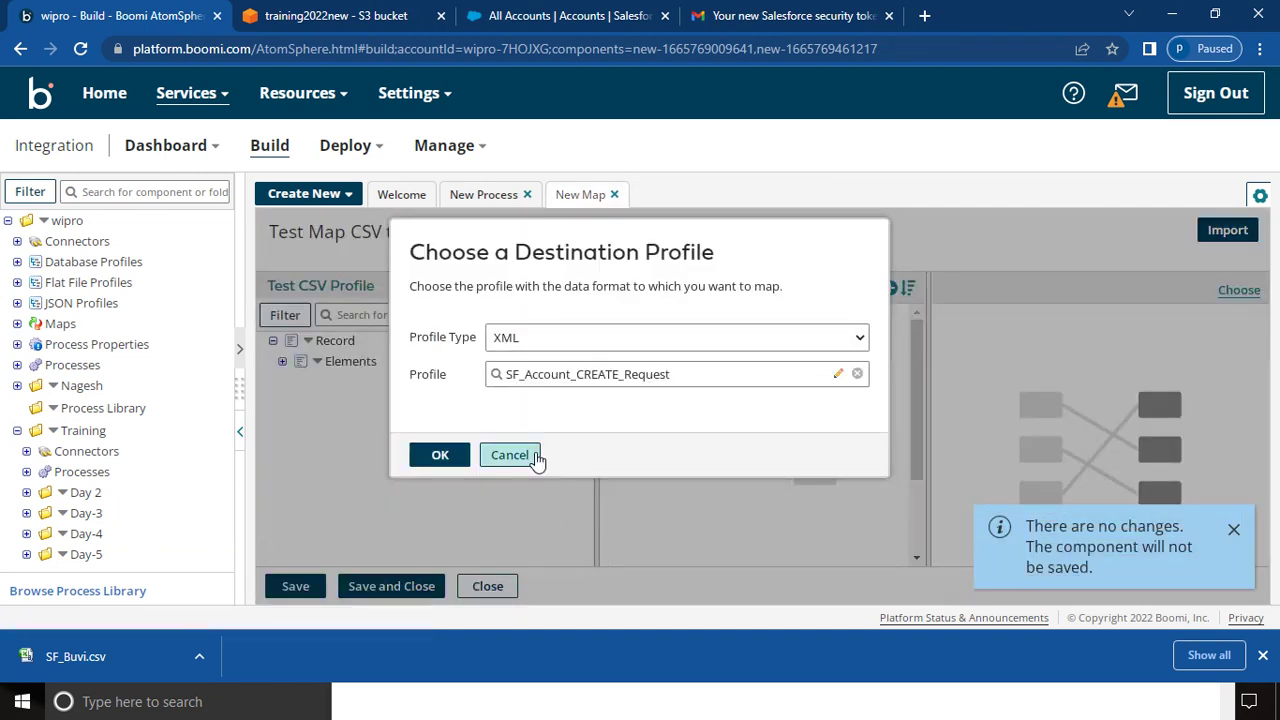
left_click(441, 456)
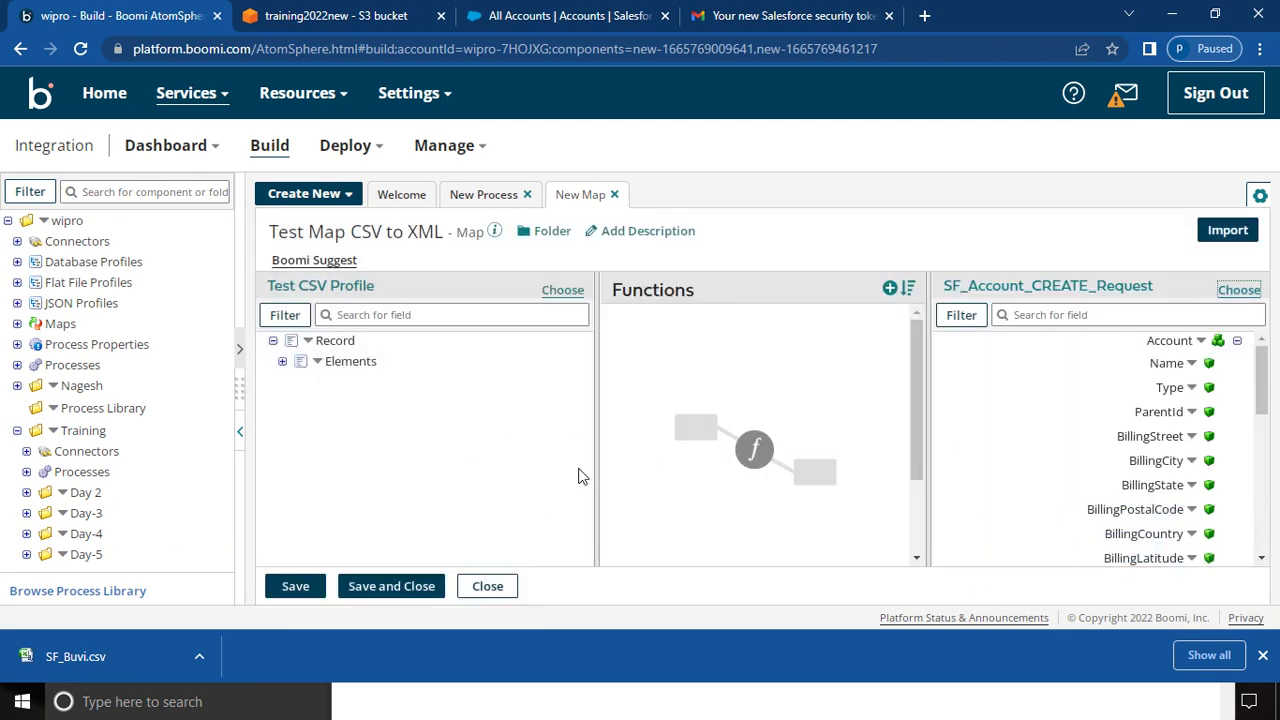
- Return to the map editor and expand the source profile's Elements
left_click(484, 195)
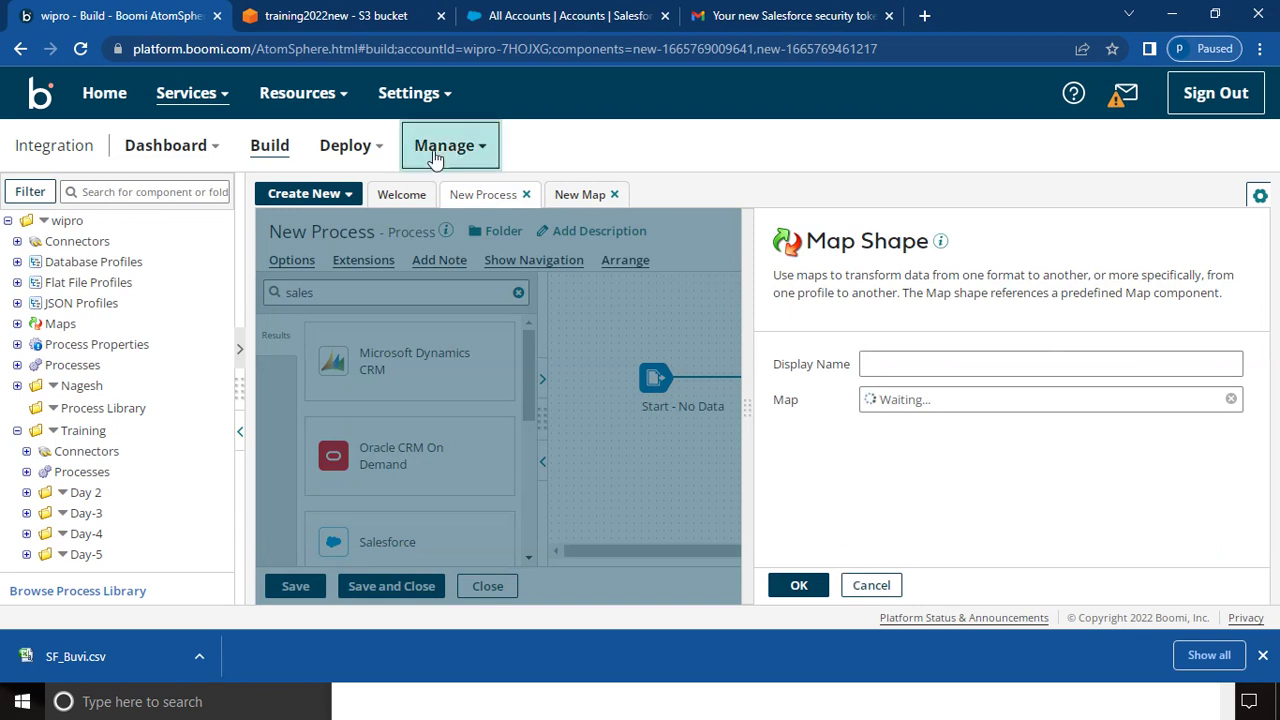
left_click(582, 196)
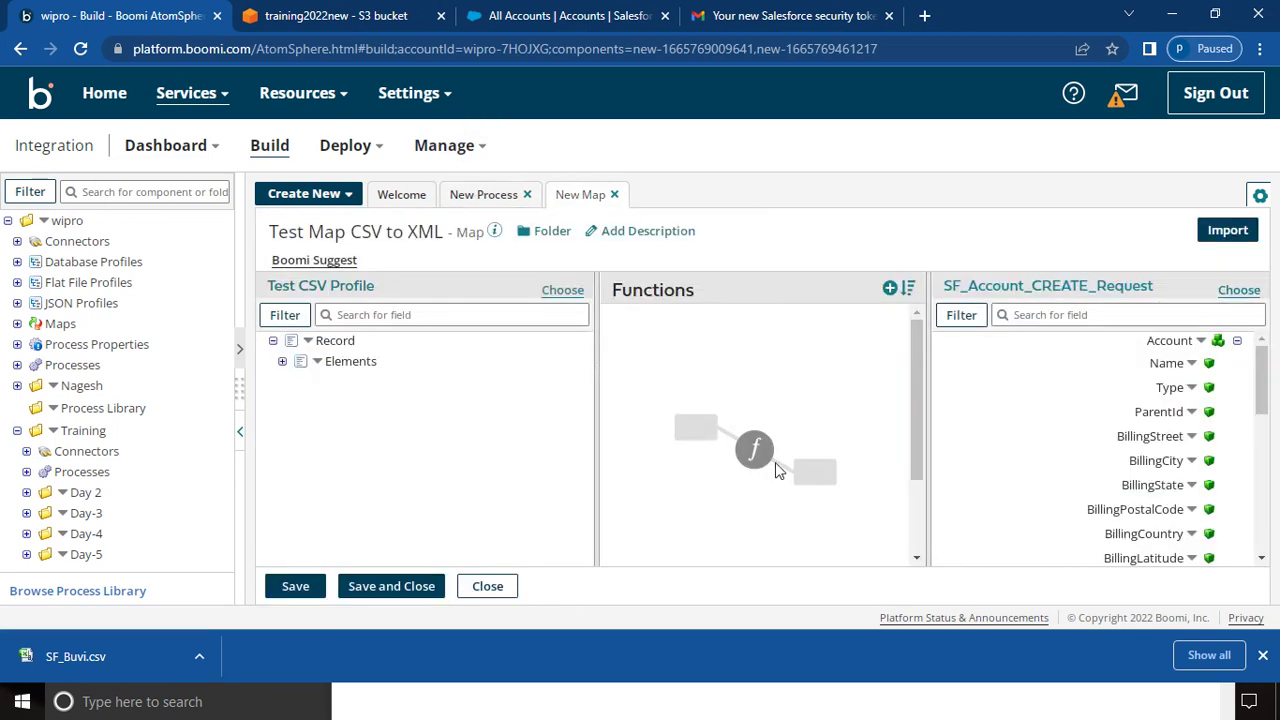
left_click(282, 361)
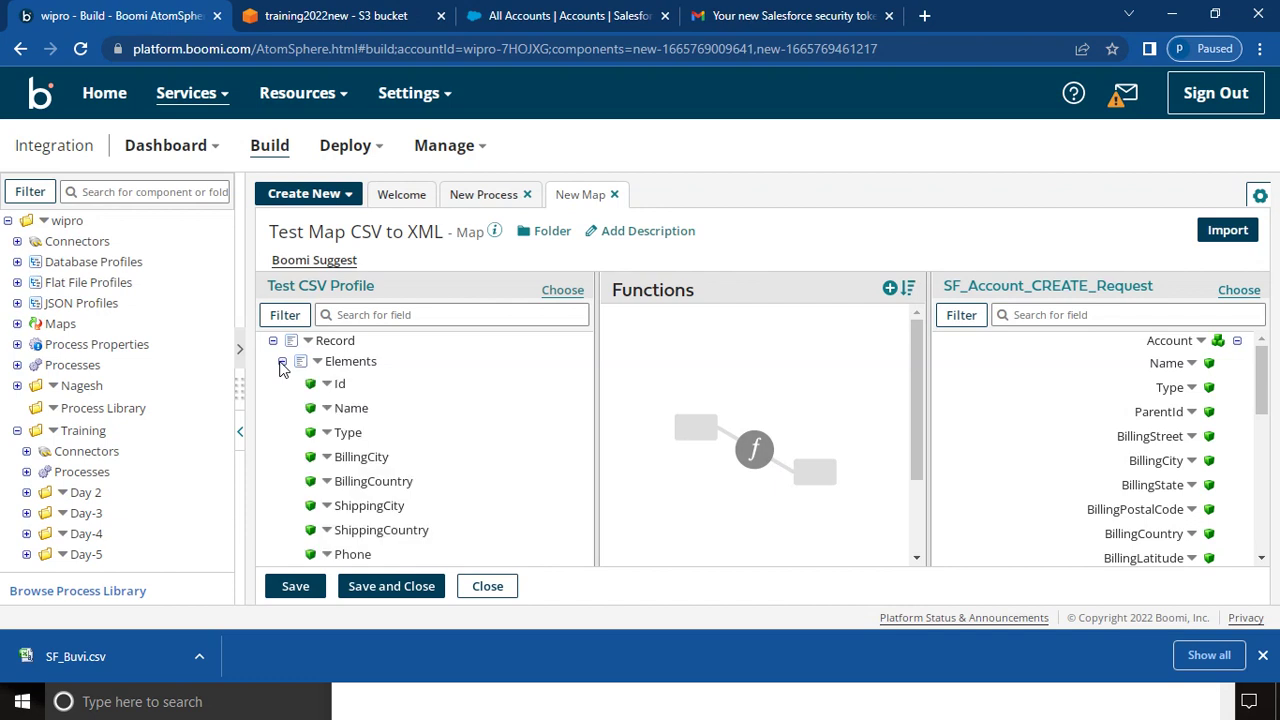
left_click(1265, 560)
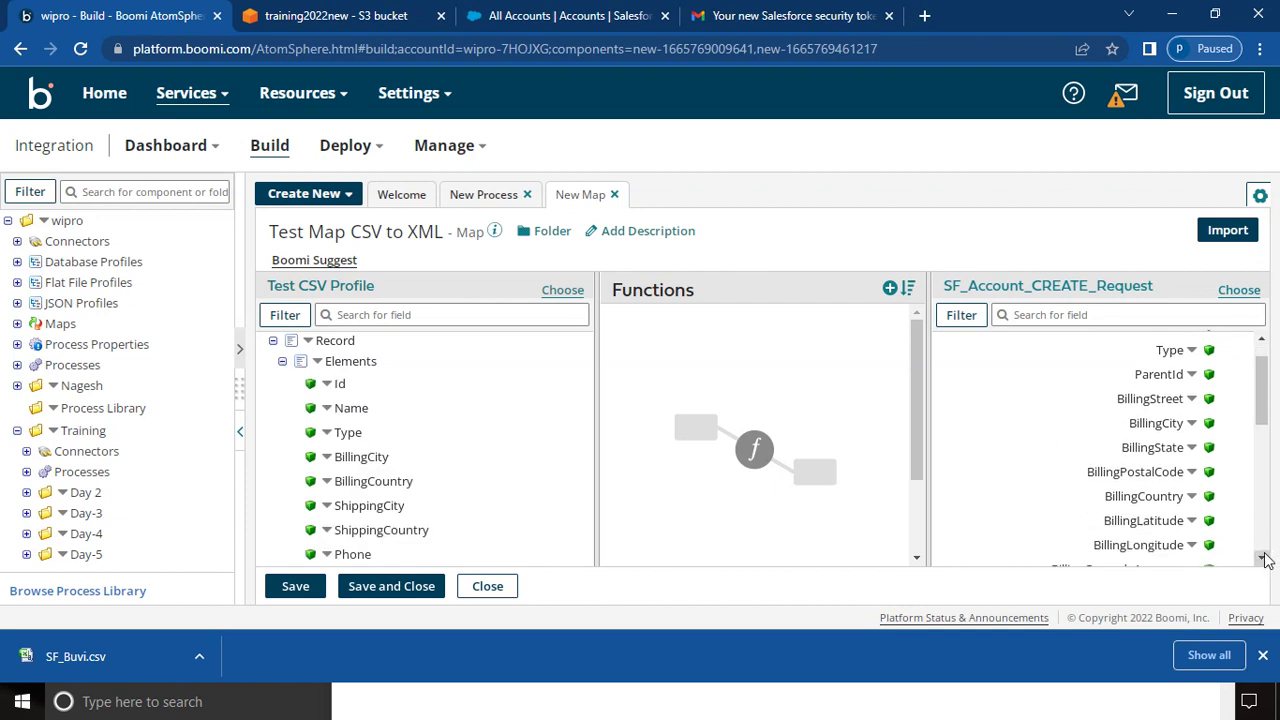
- Map Name, BillingCity, ShippingCity and ShippingCountry to the matching Account fields
left_click_drag(358, 410, 948, 378)
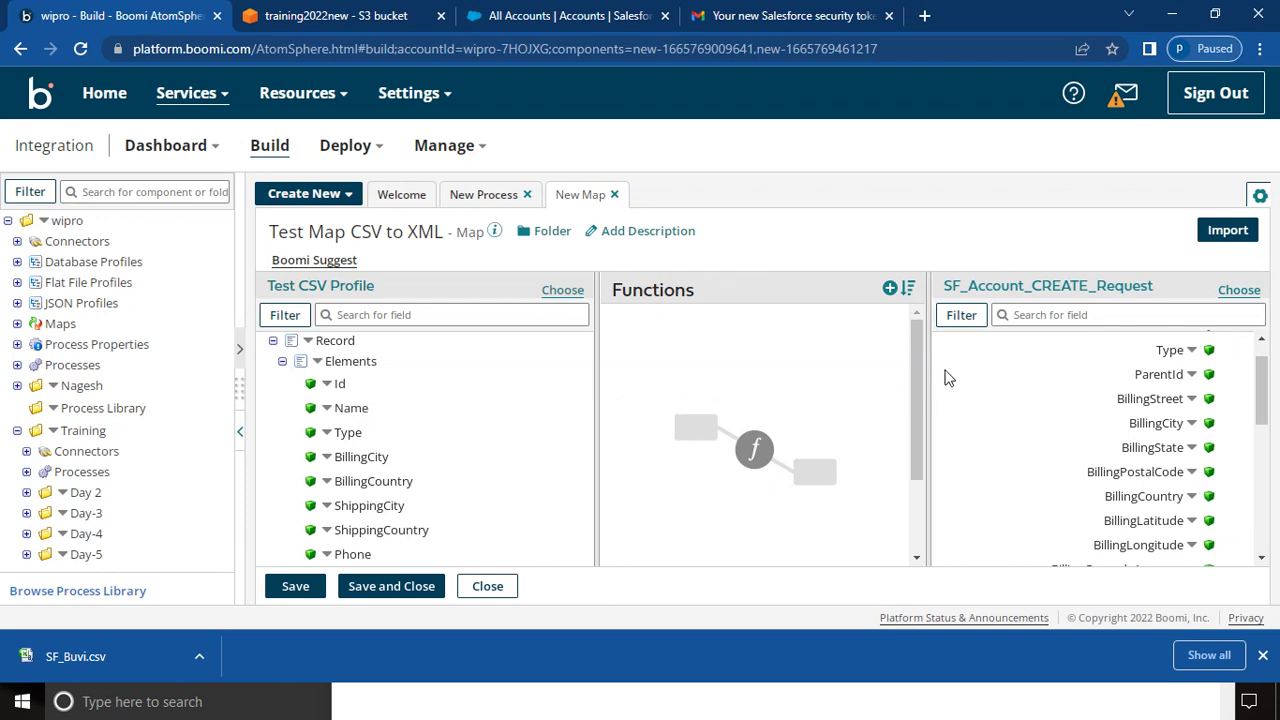
left_click(1262, 340)
left_click_drag(1166, 358, 1162, 389)
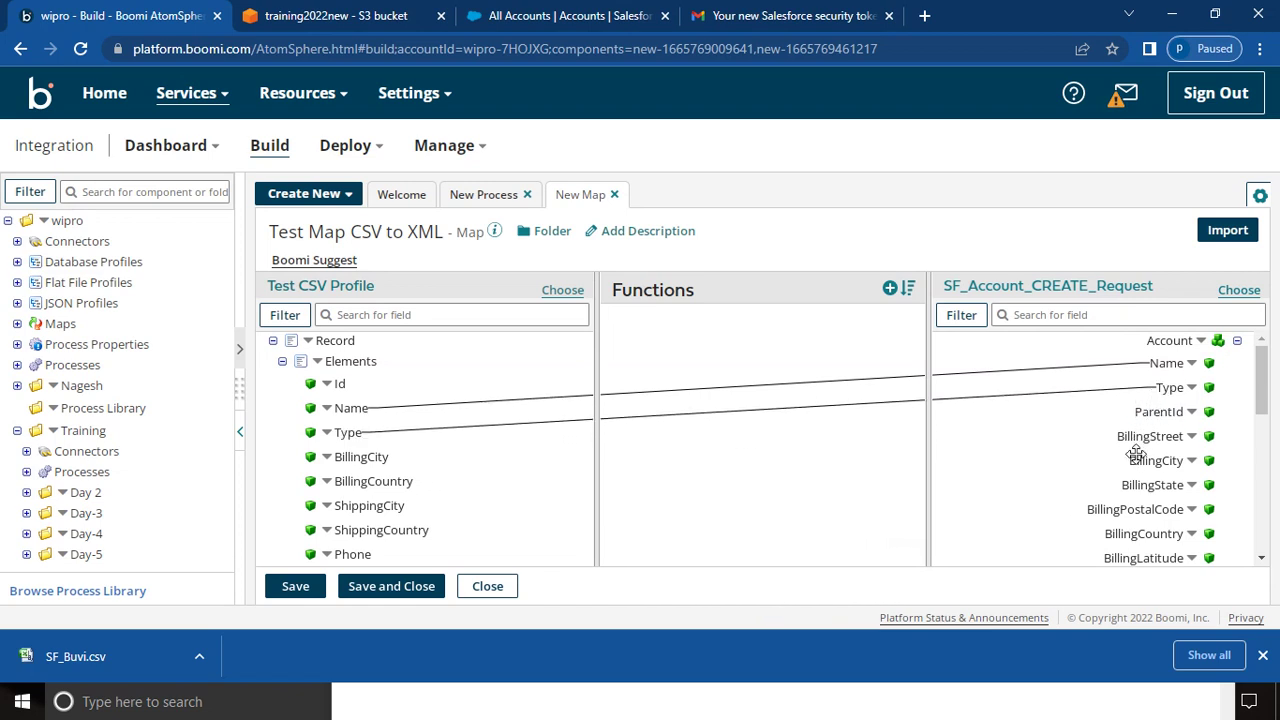
left_click_drag(1138, 460, 1120, 532)
left_click_drag(1266, 557, 1266, 557)
left_click_drag(1119, 438, 360, 515)
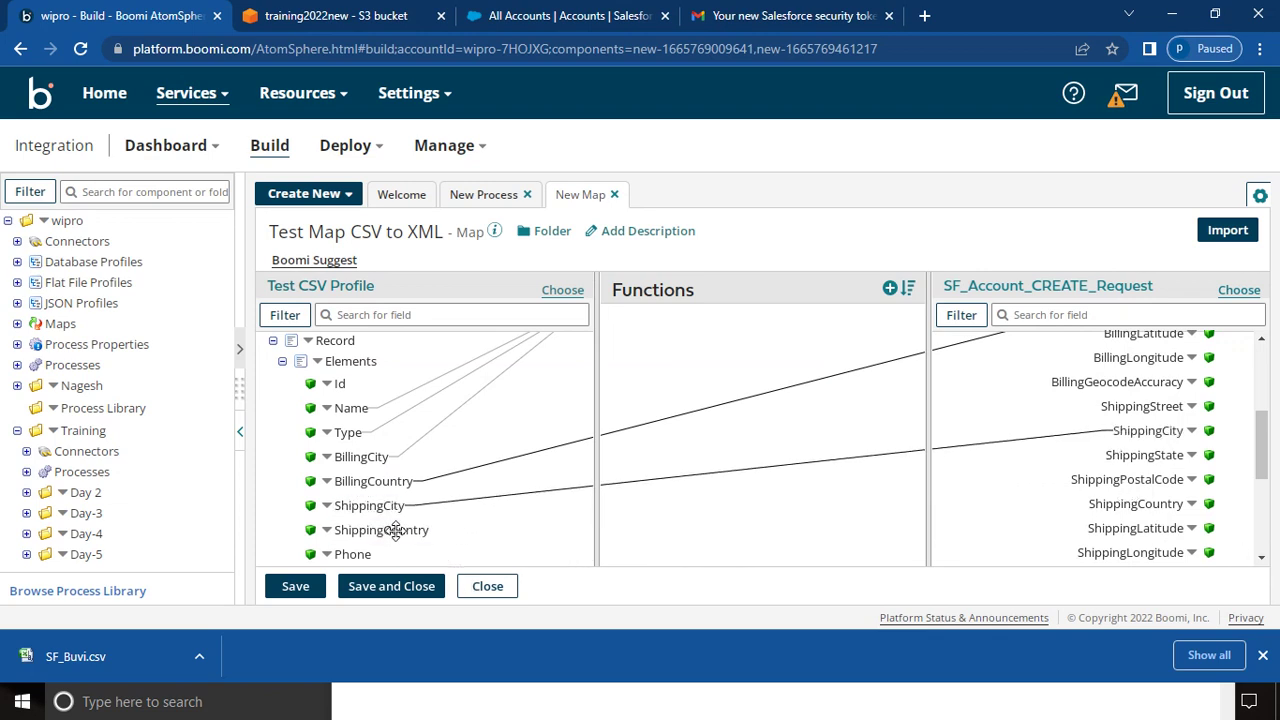
left_click_drag(394, 529, 1095, 510)
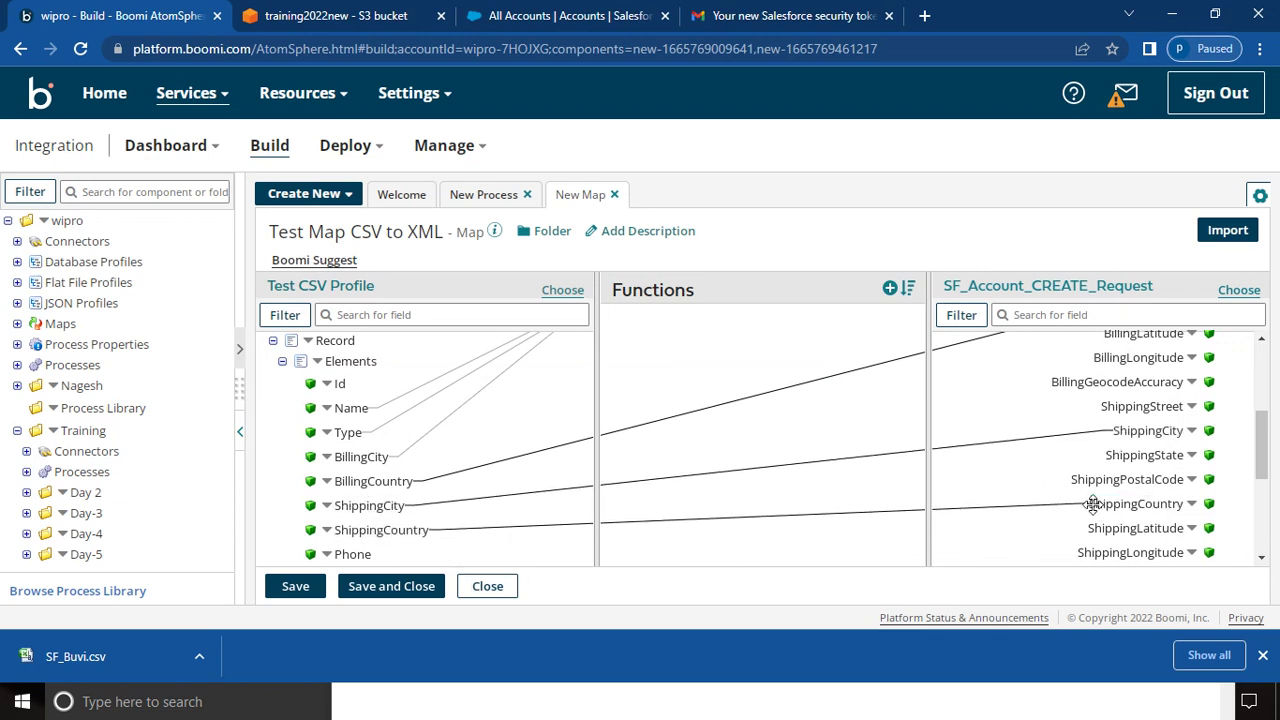
- Map Phone to the Account Phone field, check the mappings, and save the map
scroll(1262, 560, "down", 3)
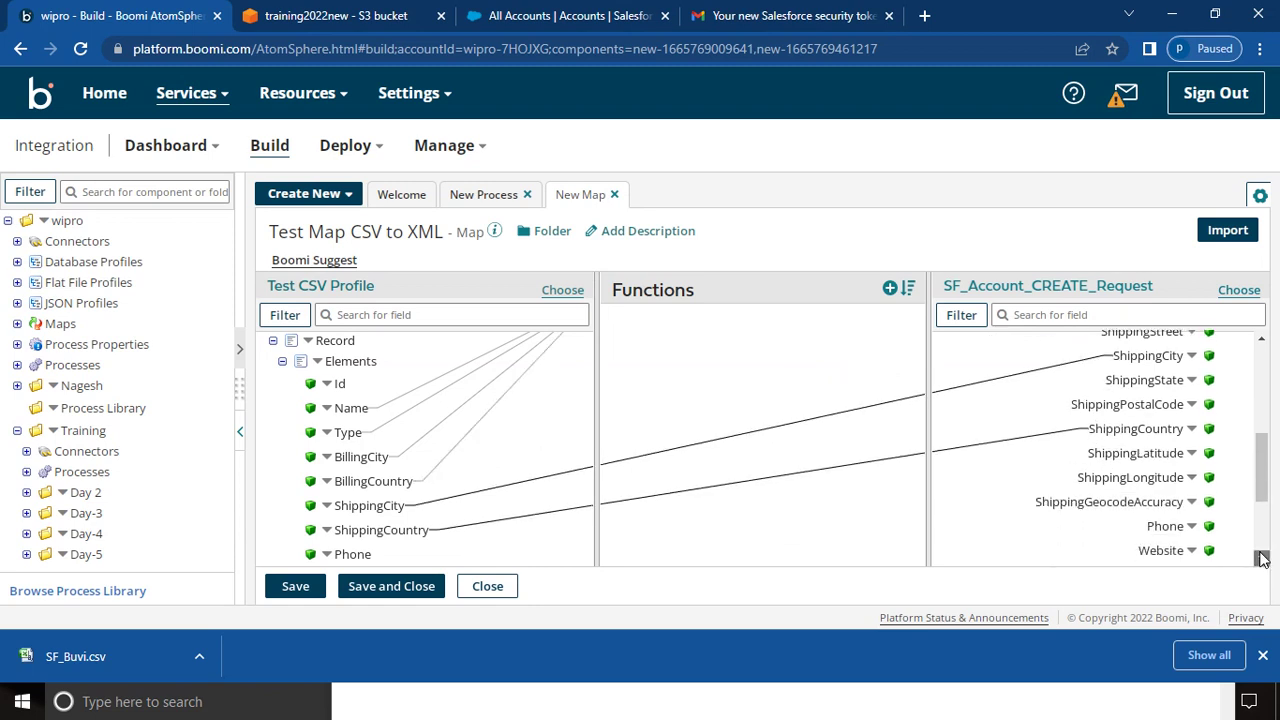
left_click_drag(1155, 415, 354, 553)
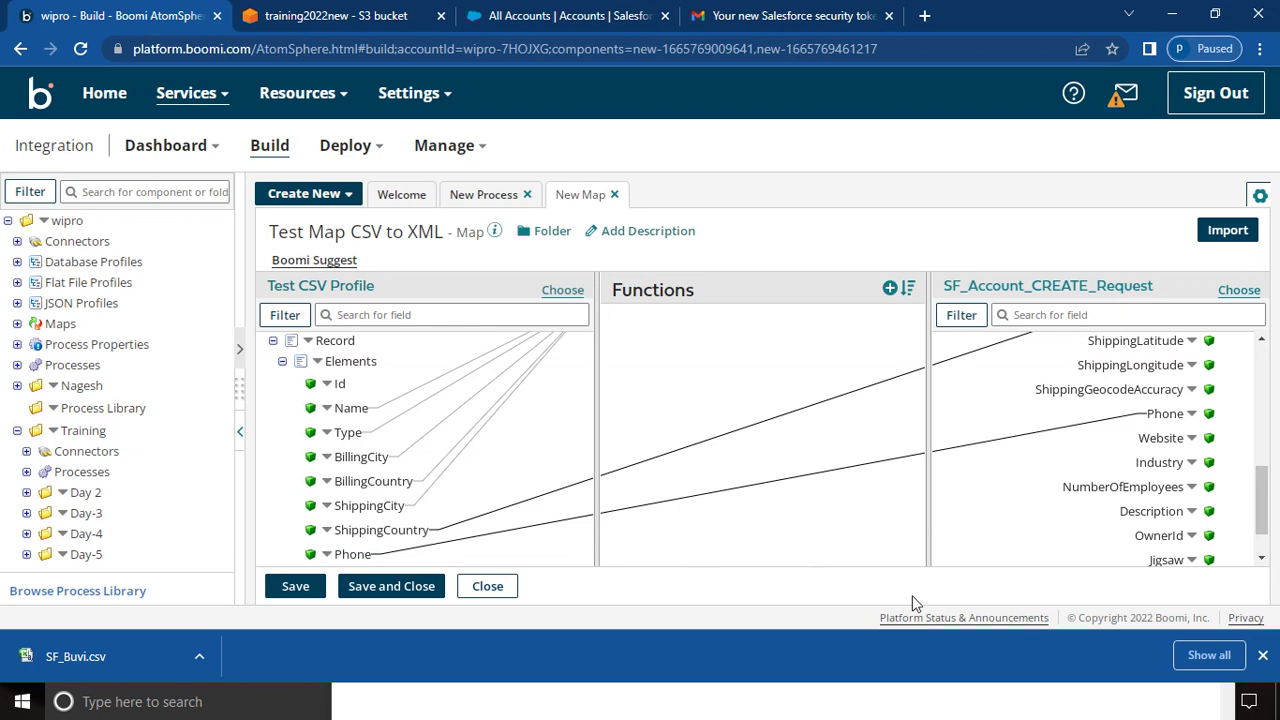
left_click(1262, 558)
left_click(1262, 558)
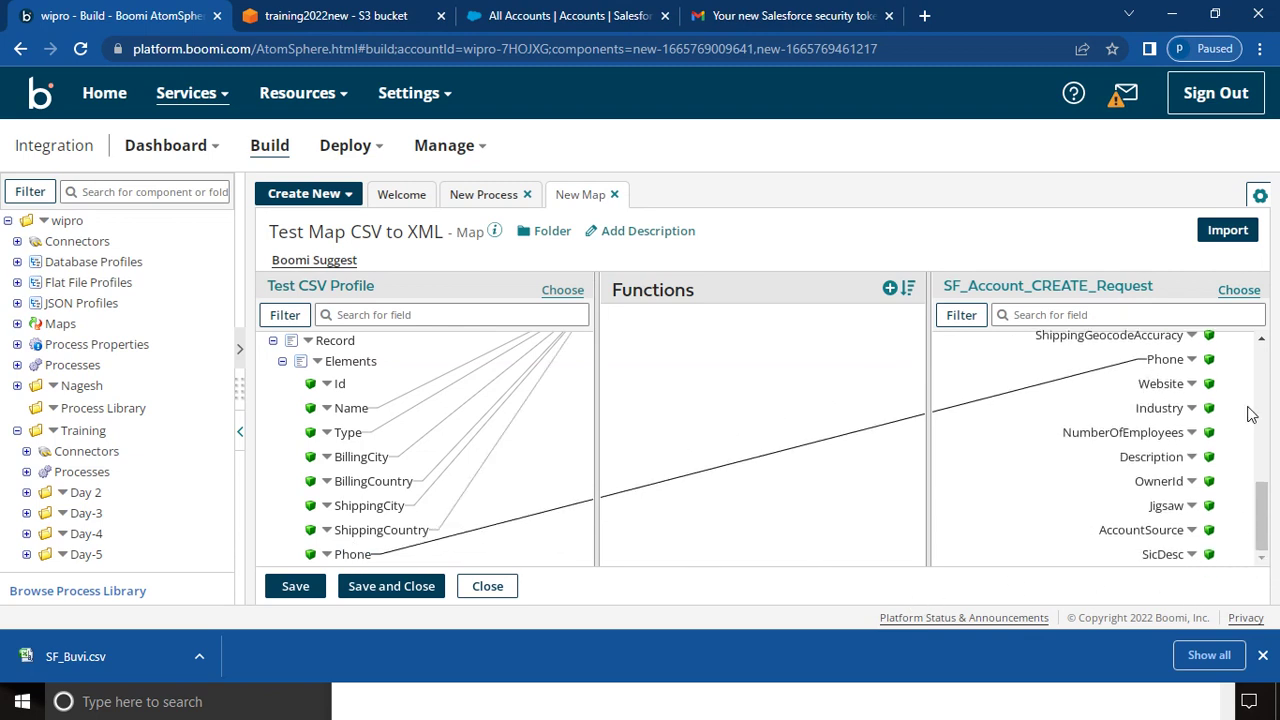
left_click_drag(1263, 345, 1264, 347)
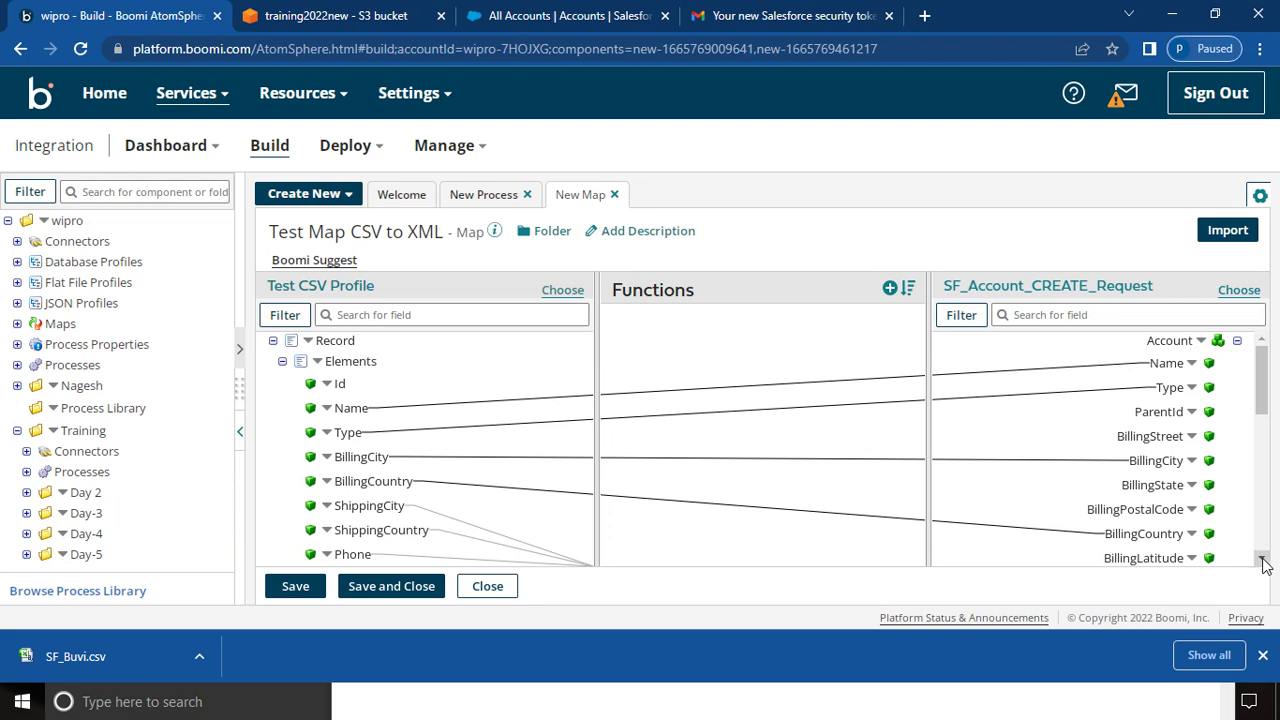
left_click_drag(1262, 560, 1262, 563)
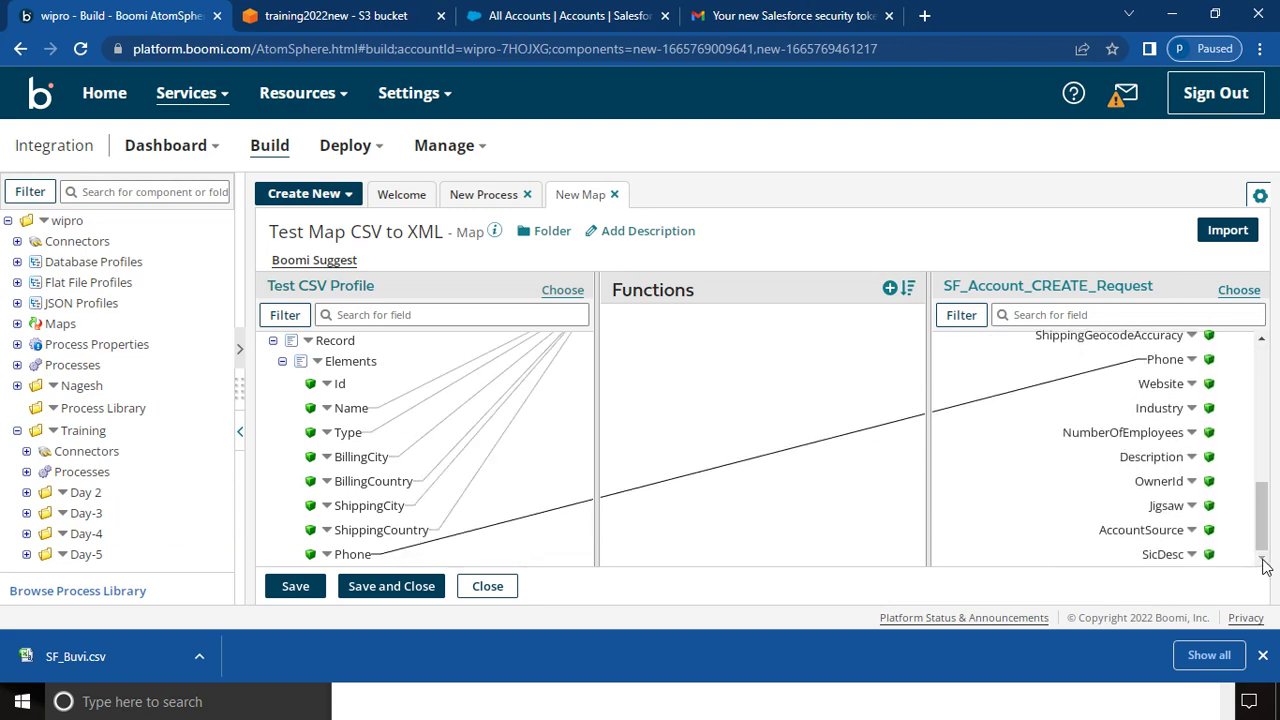
left_click(410, 587)
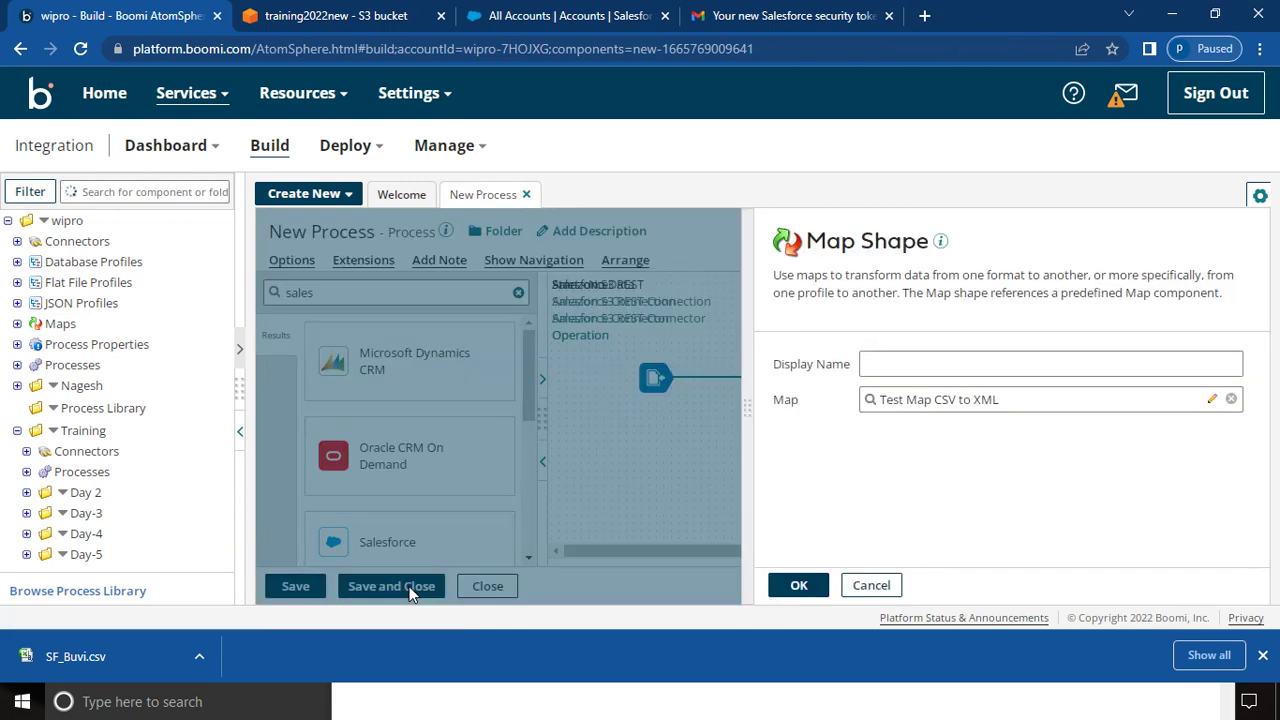
- Confirm the map step, review the Salesforce operation unchanged, and connect the map to Salesforce
left_click(797, 586)
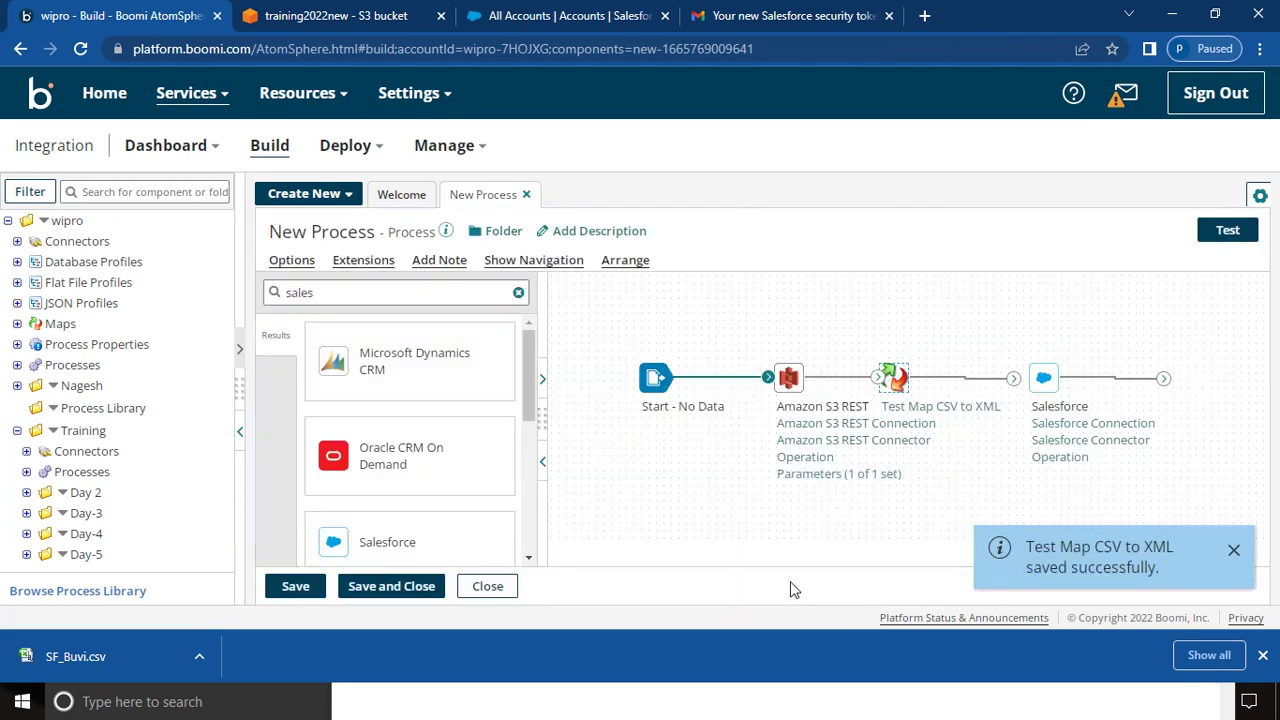
left_click(1040, 445)
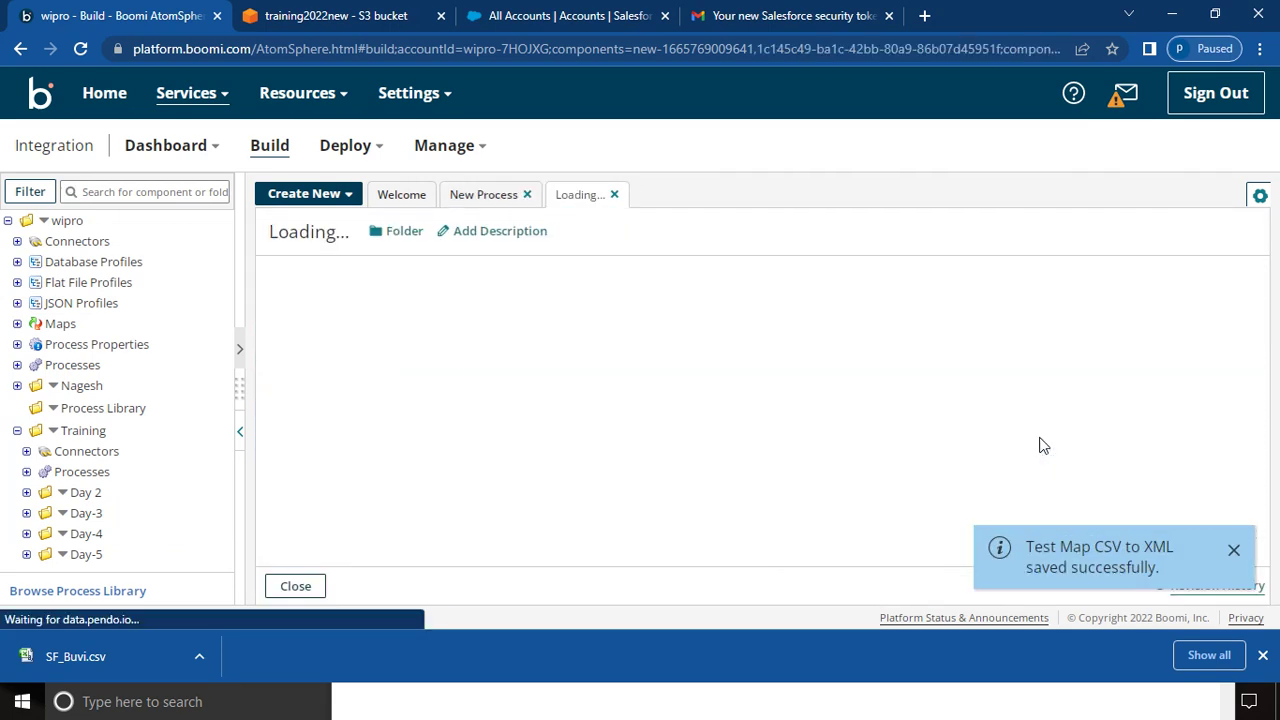
left_click_drag(906, 380, 659, 395)
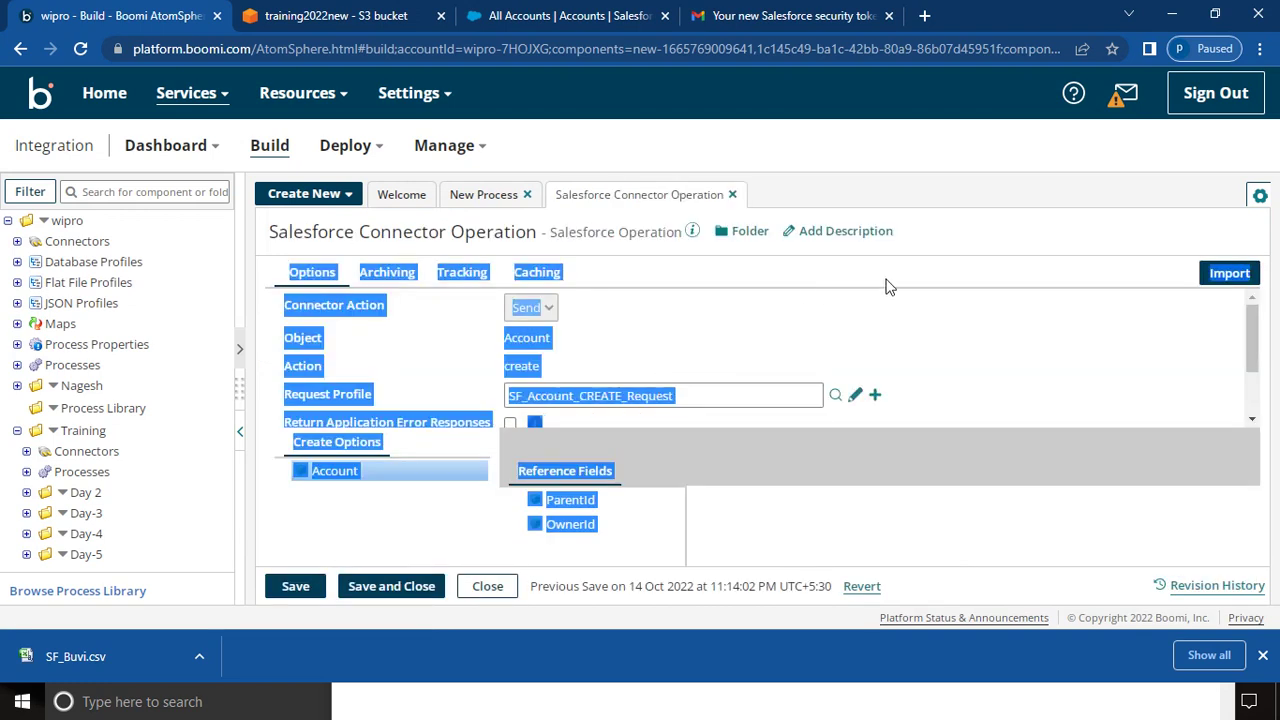
left_click(789, 318)
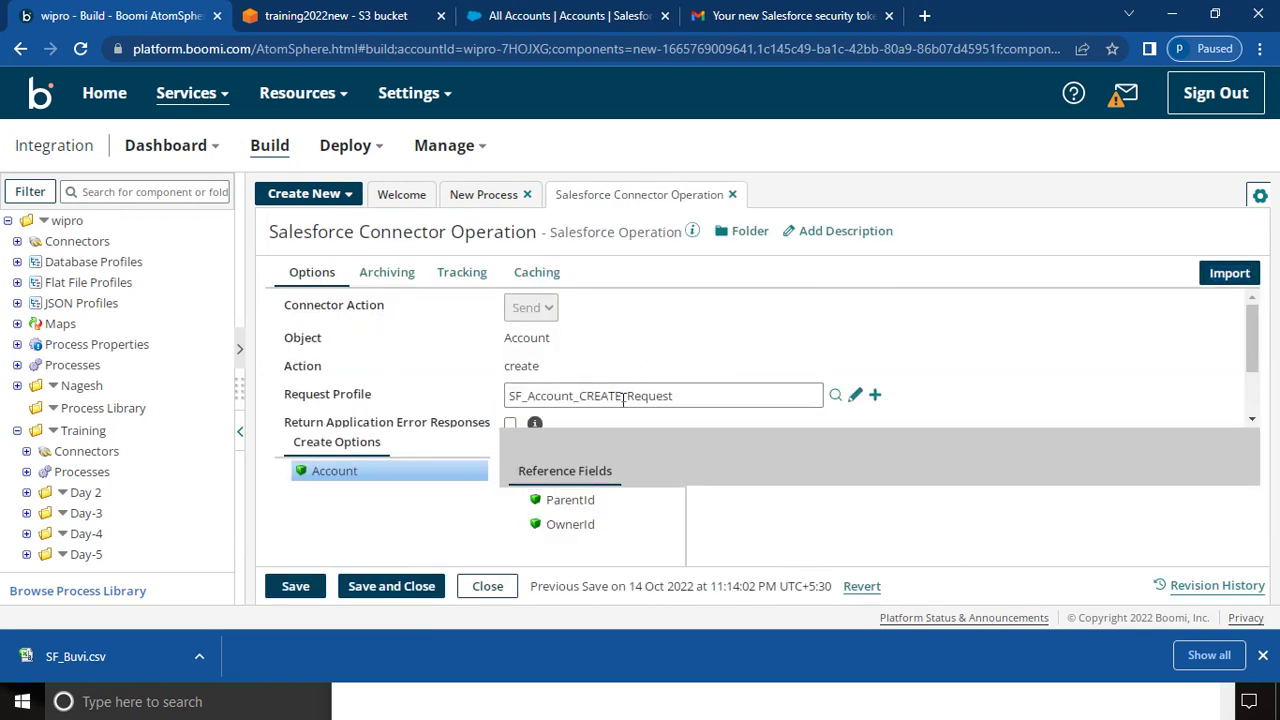
left_click(385, 592)
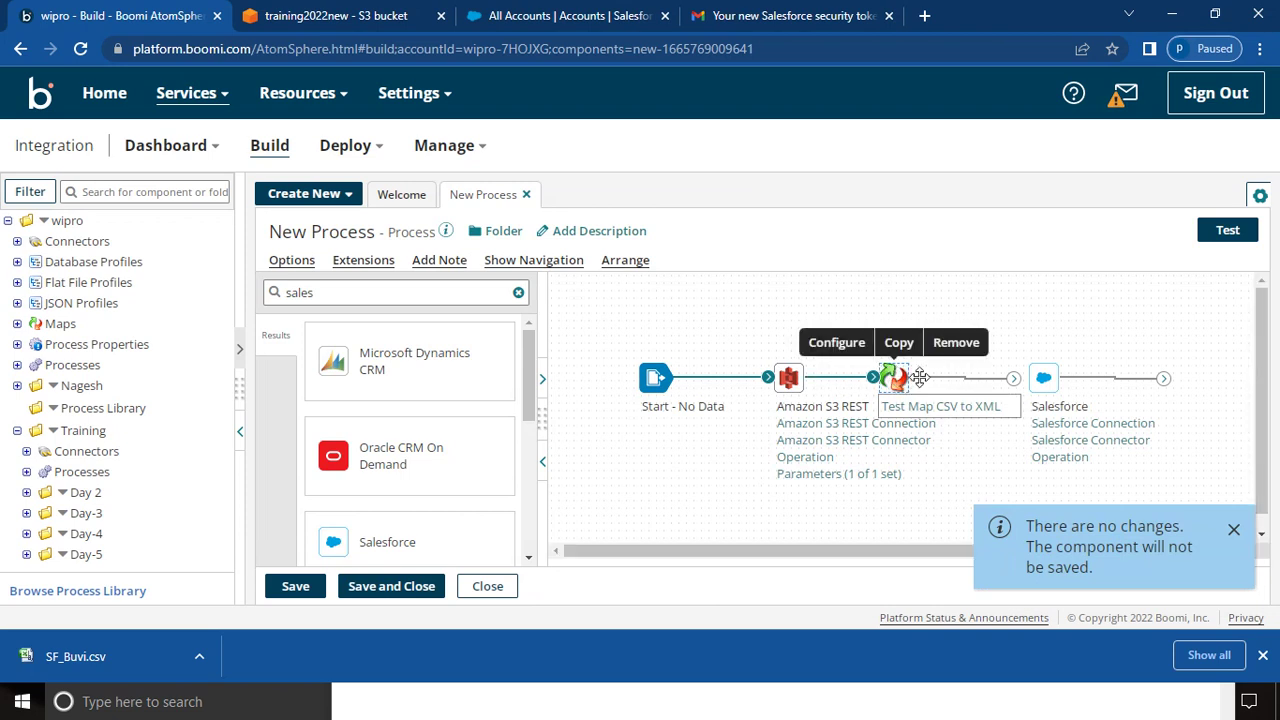
left_click_drag(1013, 376, 1040, 378)
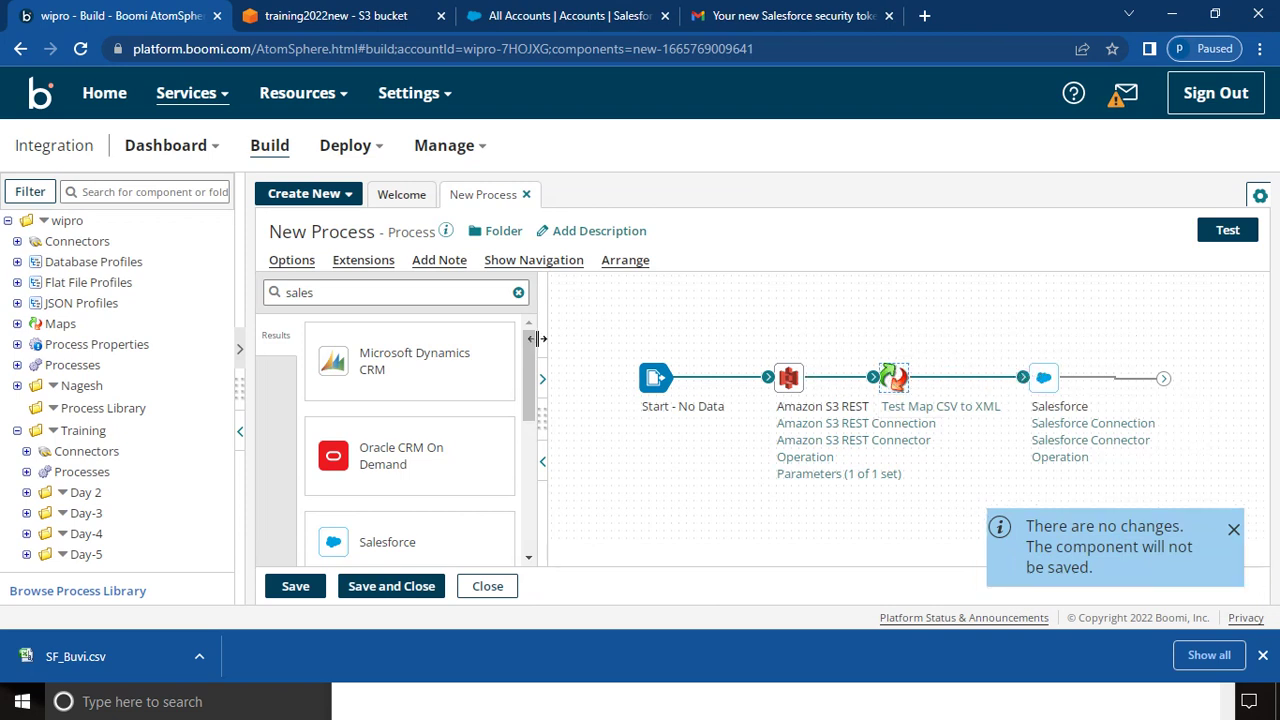
- Search for 'stop' and place an End and continue Stop step below Salesforce
left_click(407, 293)
key("BackSpace")
key("BackSpace")
key("BackSpace")
key("BackSpace")
key("BackSpace")
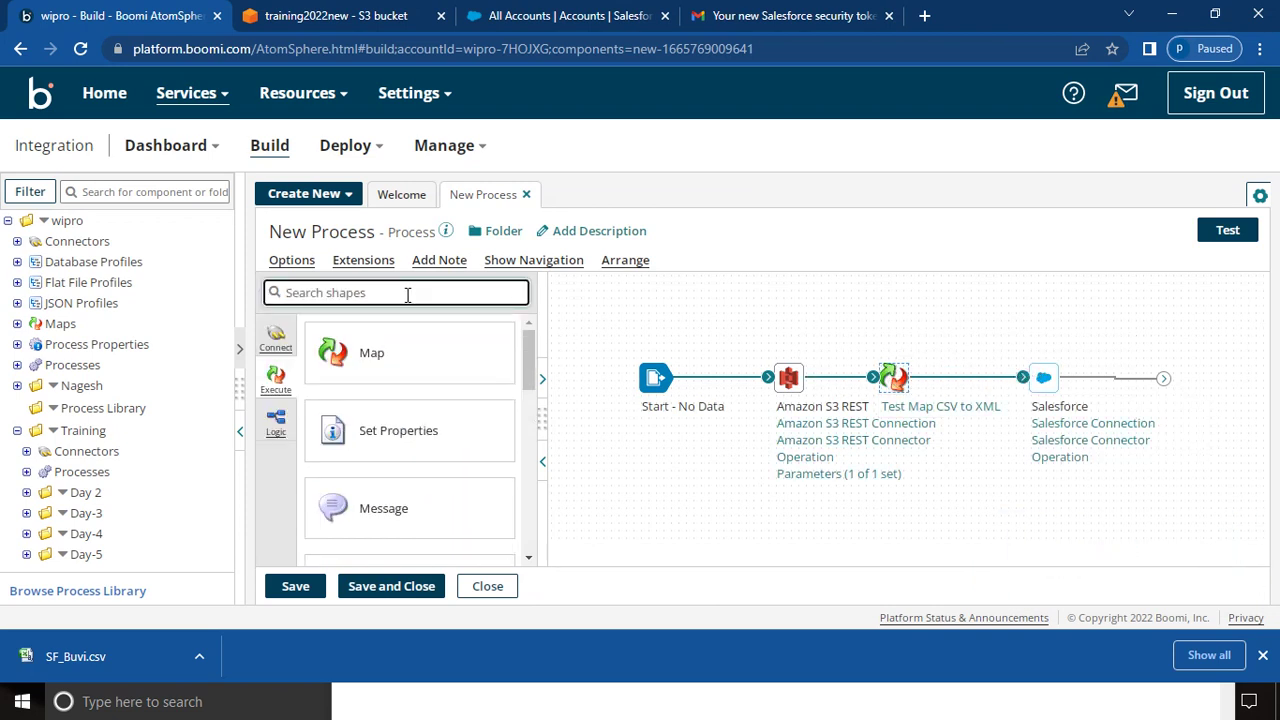
type("stop")
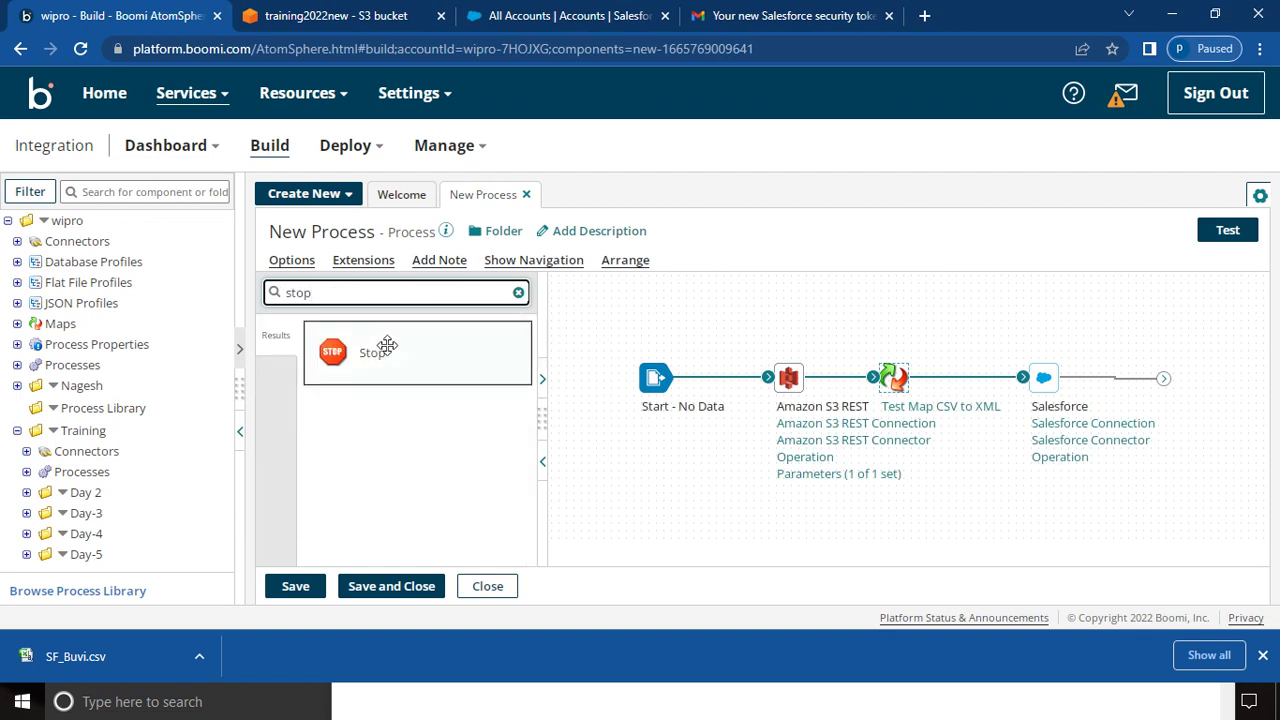
left_click_drag(380, 346, 1220, 371)
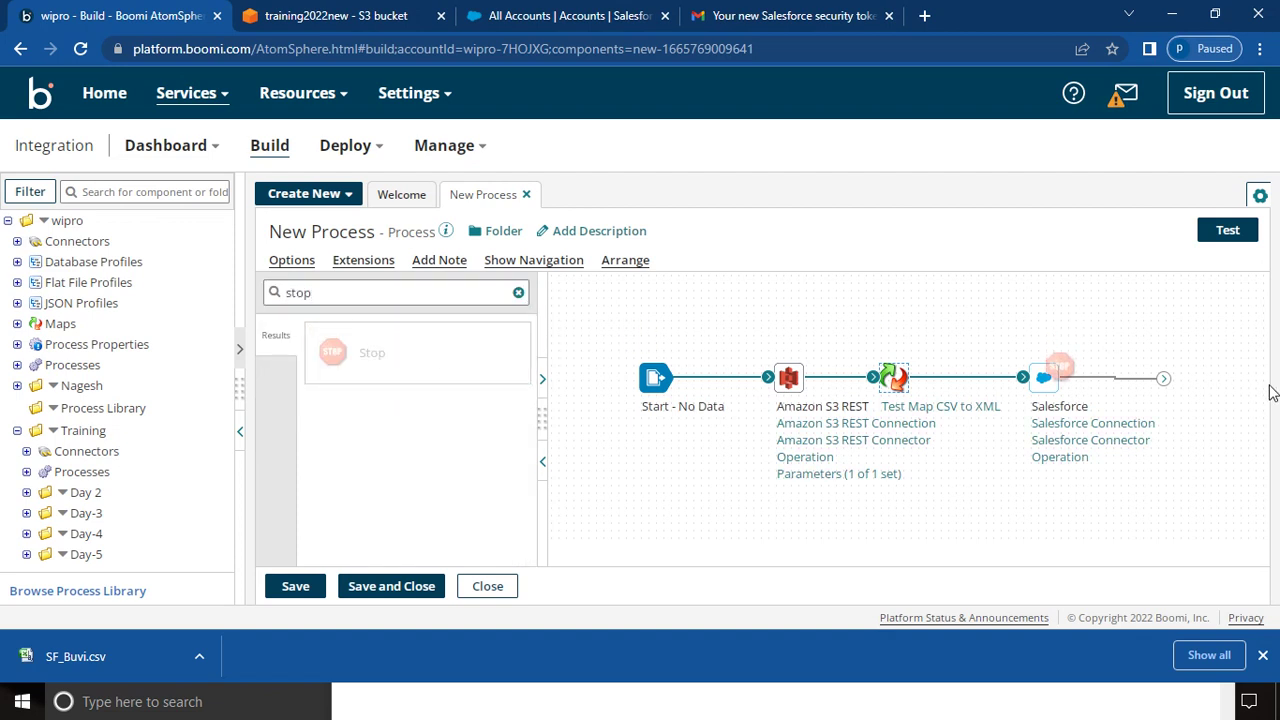
left_click_drag(372, 360, 1149, 514)
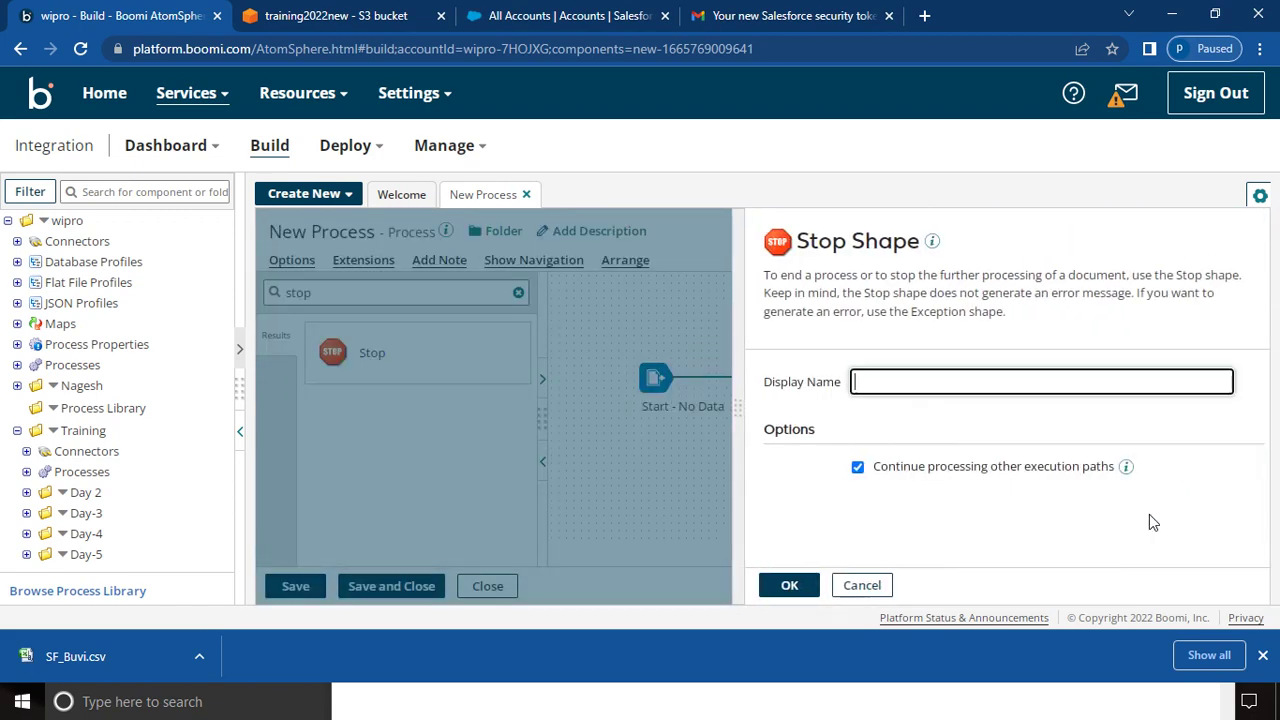
left_click(786, 586)
- Attach the Stop step after the Salesforce step and save the process
mouse_move(1088, 481)
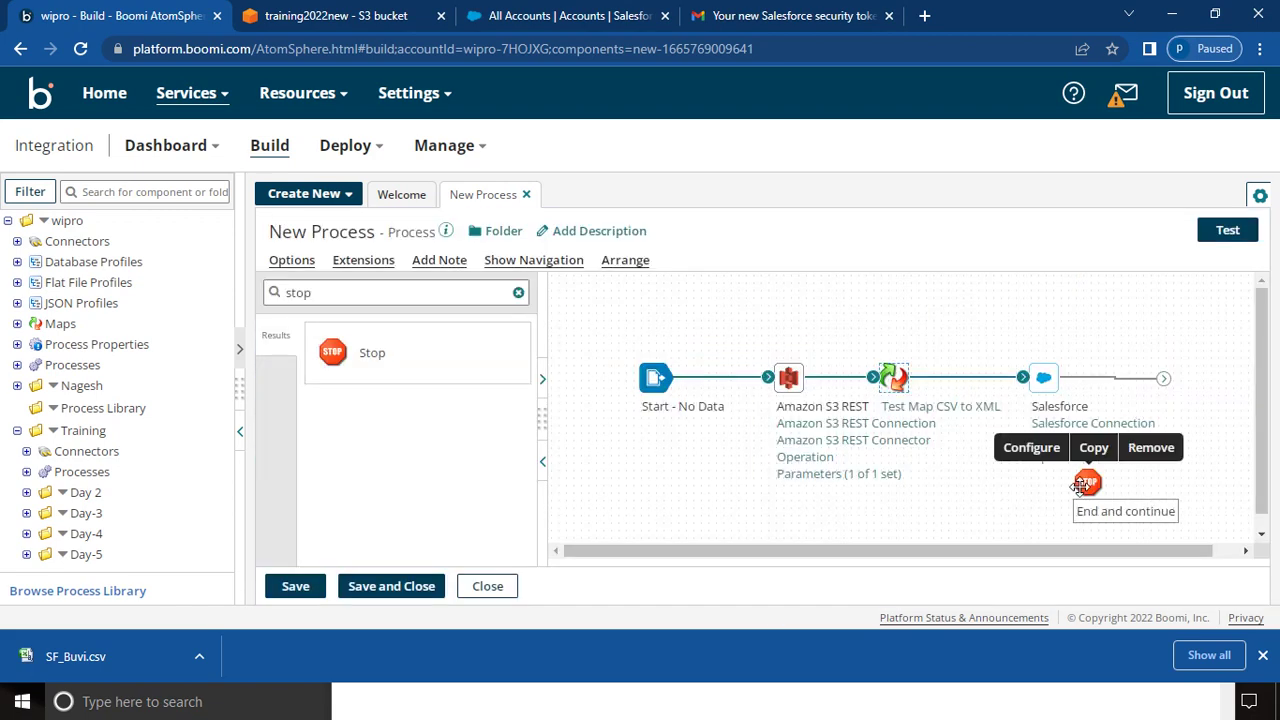
left_click_drag(1088, 481, 1150, 377)
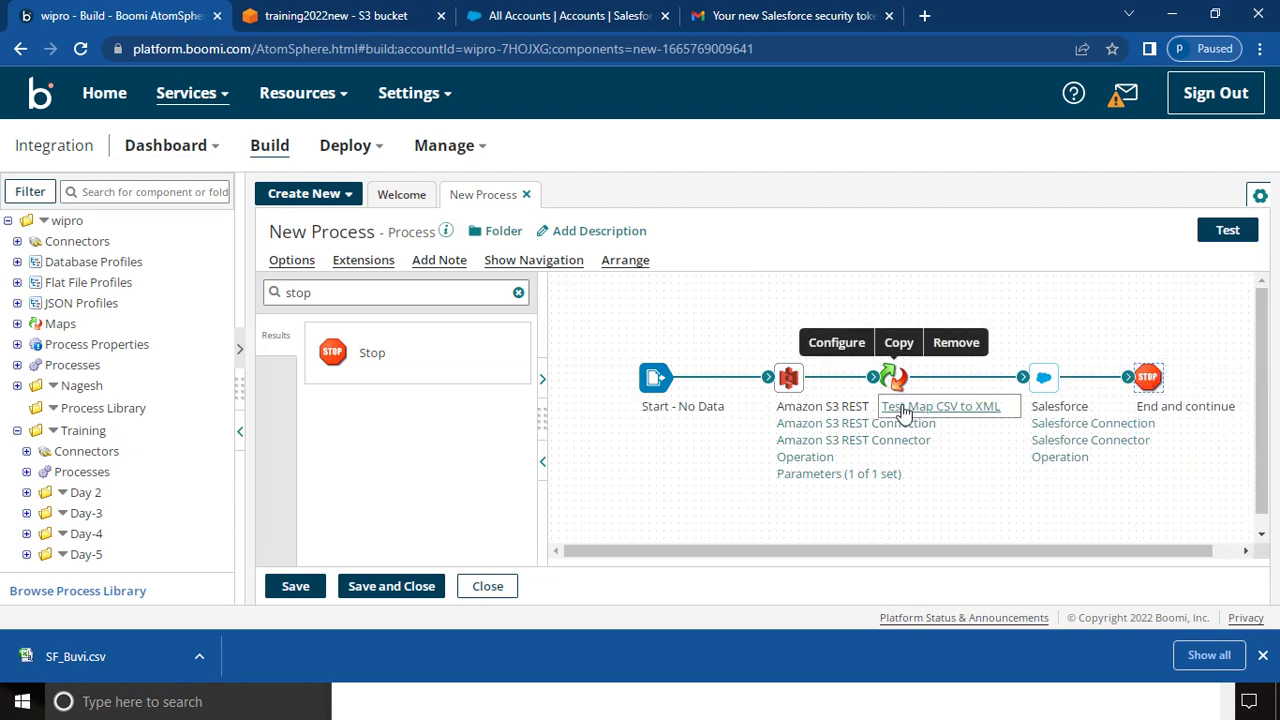
mouse_move(793, 409)
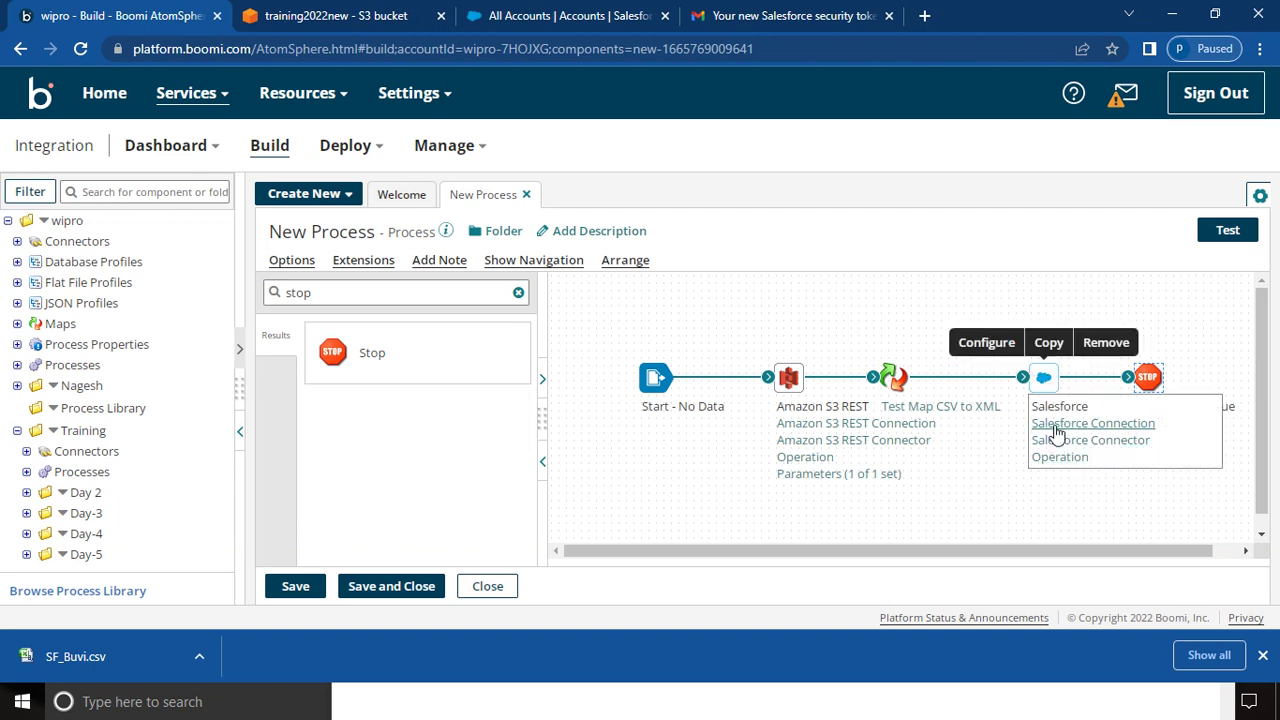
mouse_move(883, 485)
left_click(301, 588)
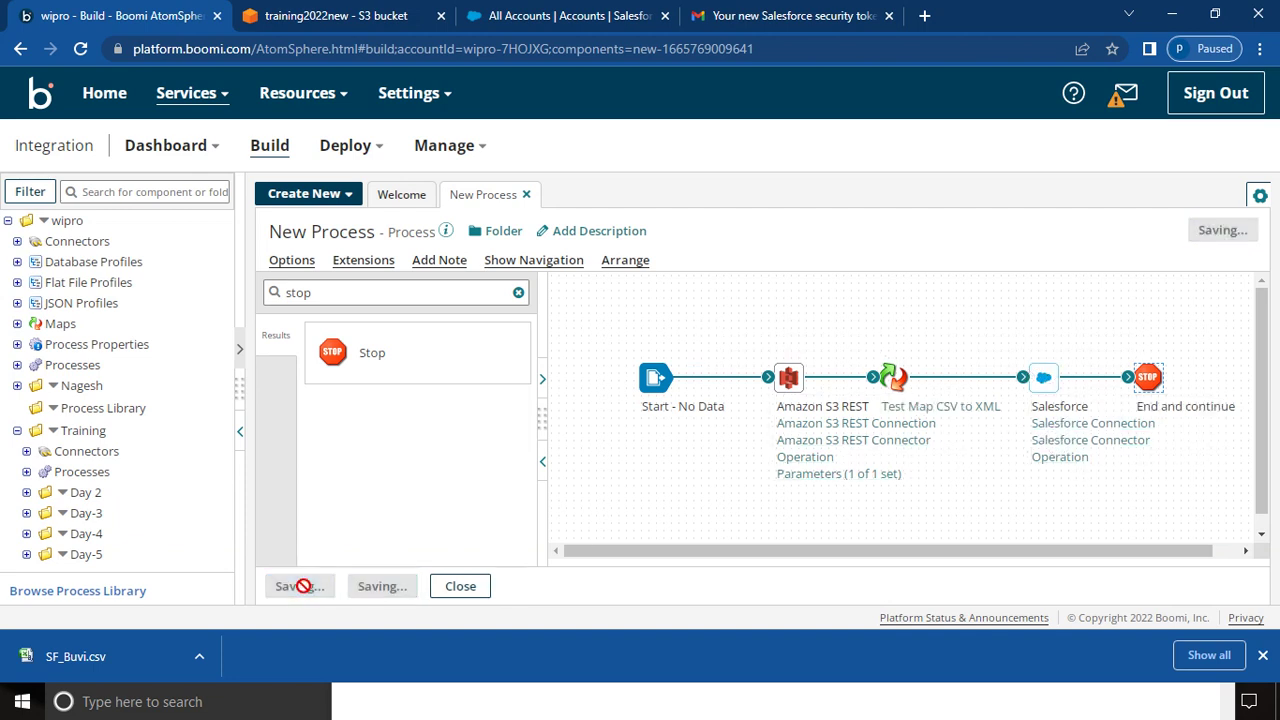
- Check the seven accounts in Salesforce's All Accounts list, then bring forward the FF Profile folder
left_click(546, 16)
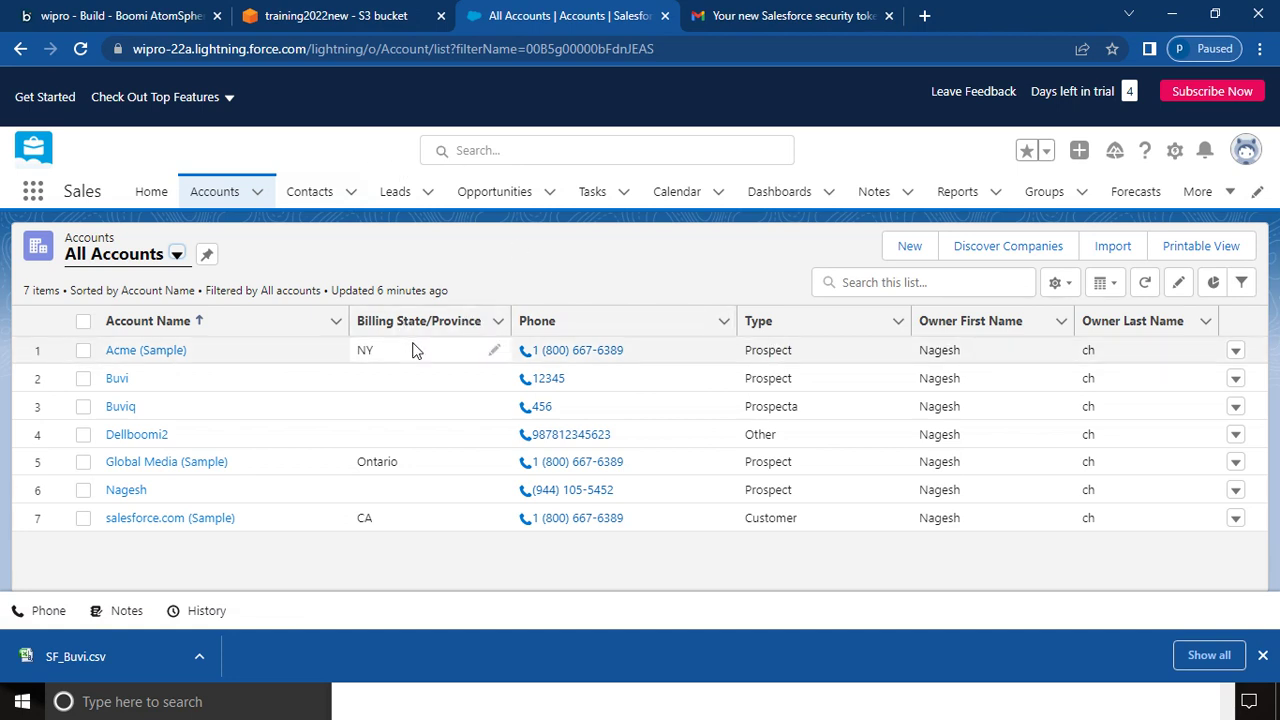
left_click(250, 703)
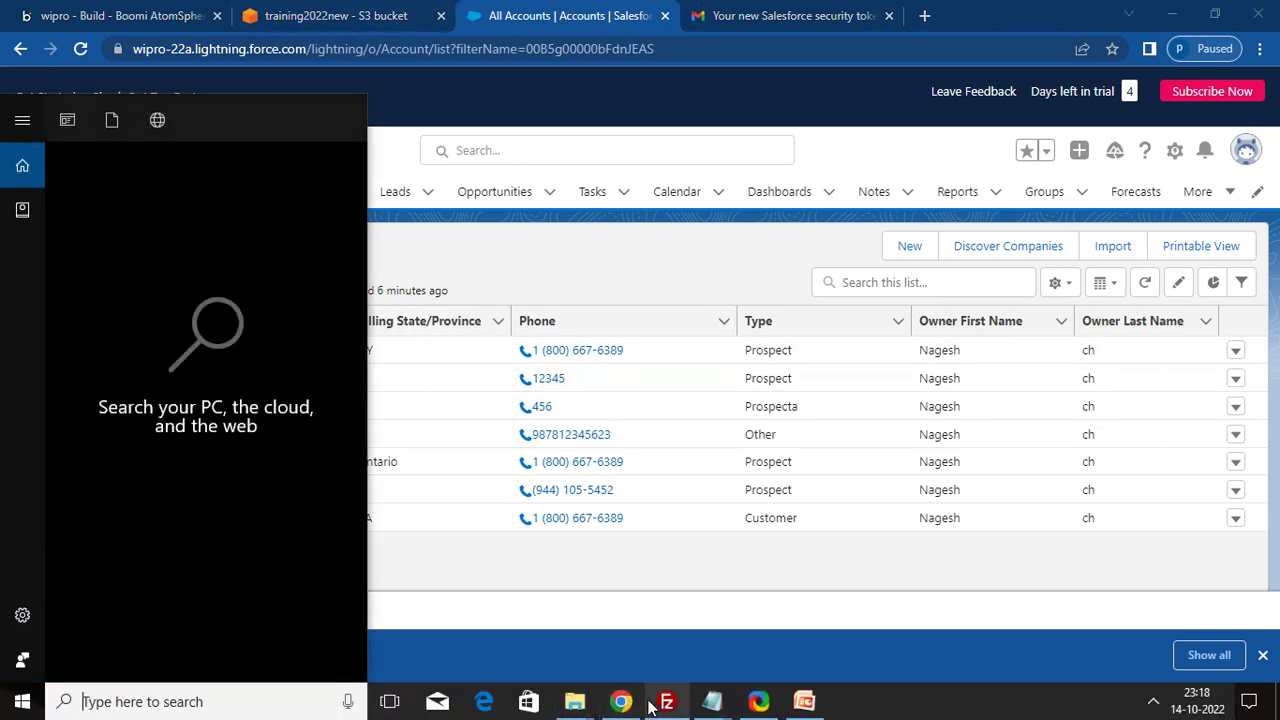
left_click(578, 705)
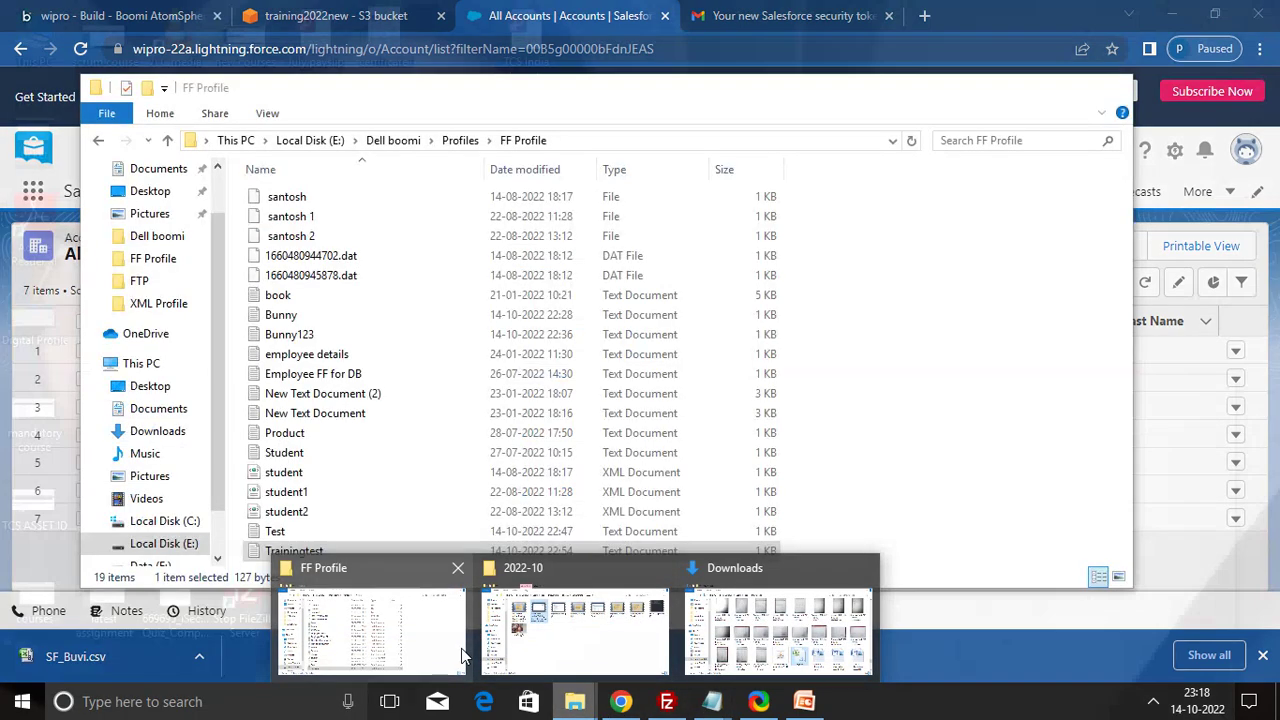
left_click(340, 628)
- View Trainingtest's CSV header and account row in Notepad, then return to the Boomi process
double_click(308, 556)
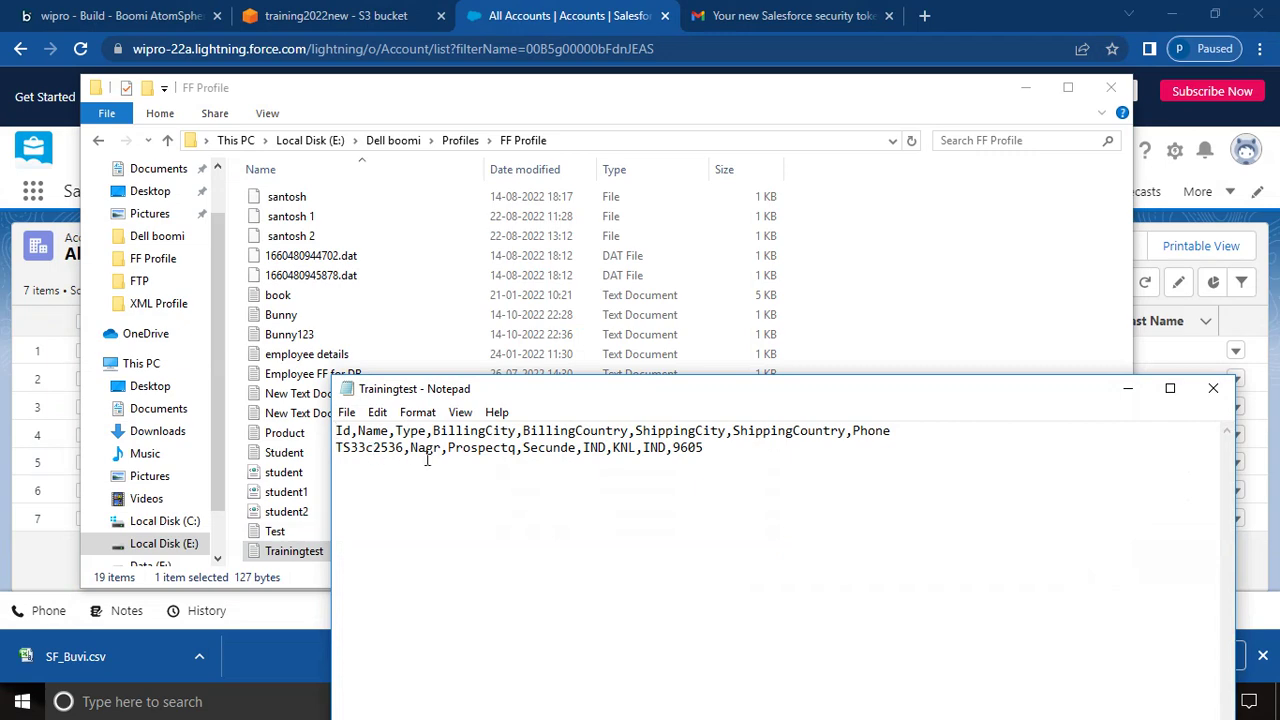
left_click(1127, 389)
left_click(1025, 87)
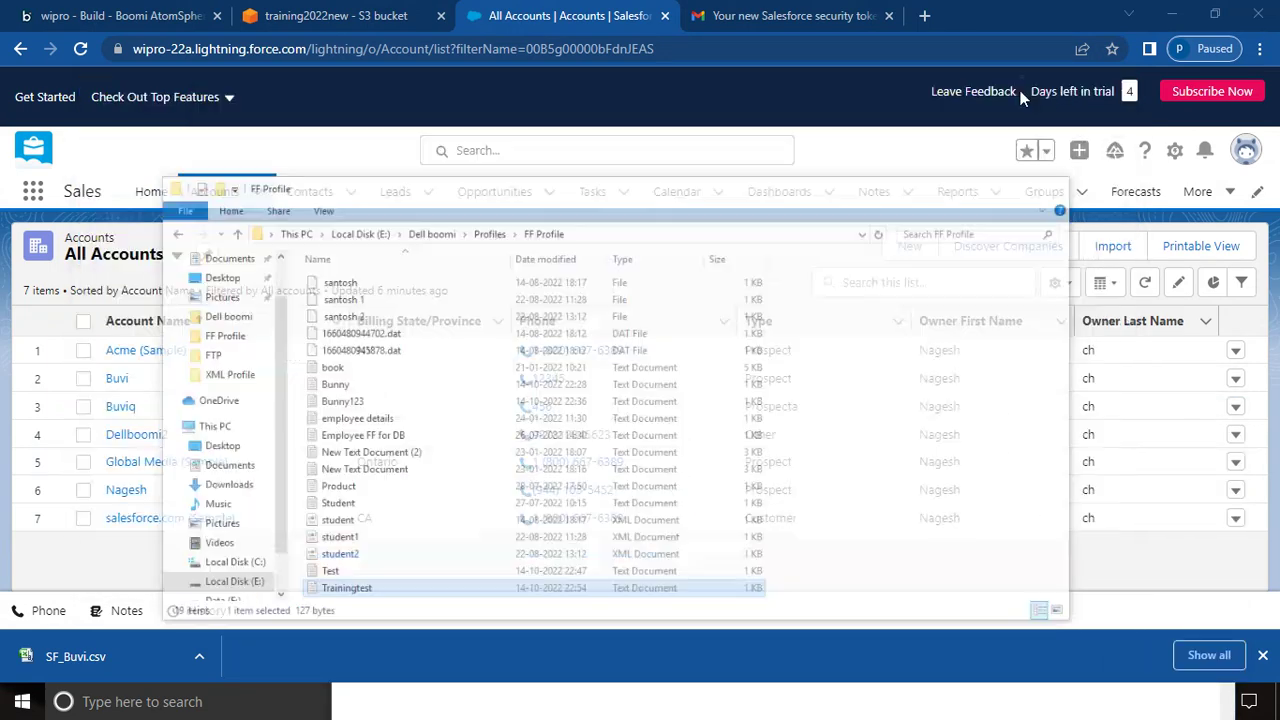
left_click(113, 17)
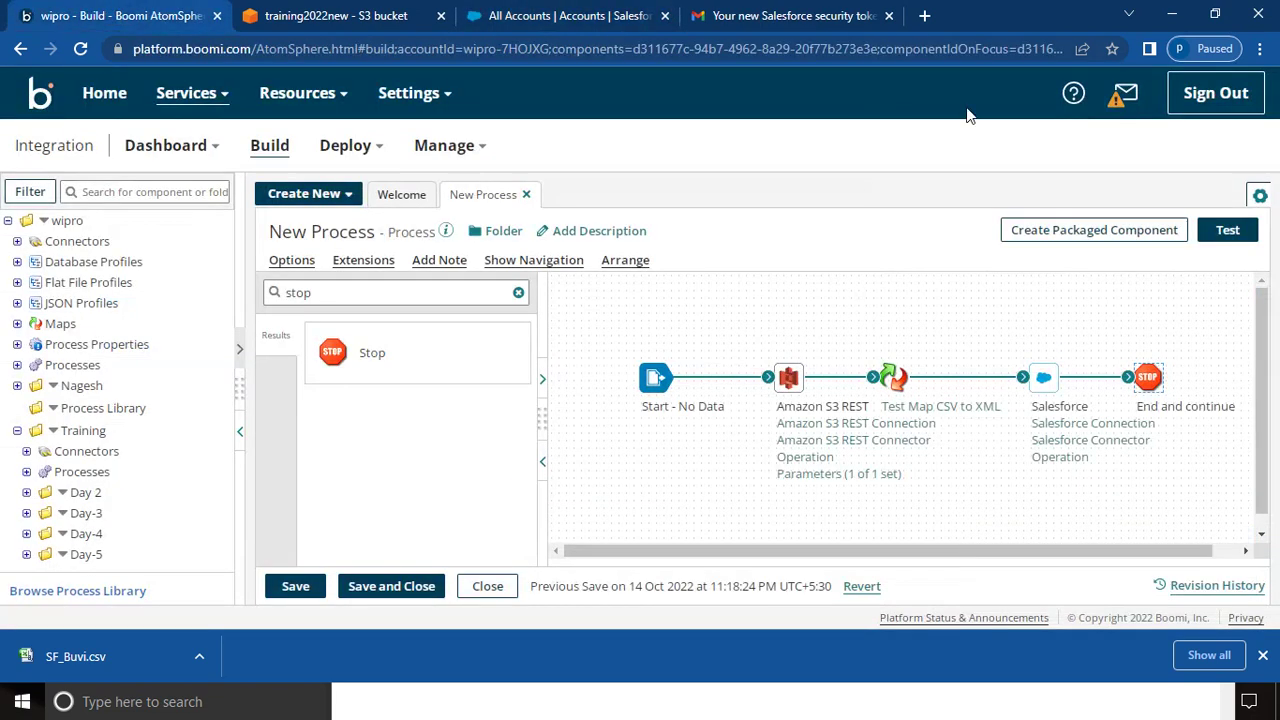
- Test-run New Process on Local Atom and dismiss the missing Ext_Id__c field error
left_click(1228, 231)
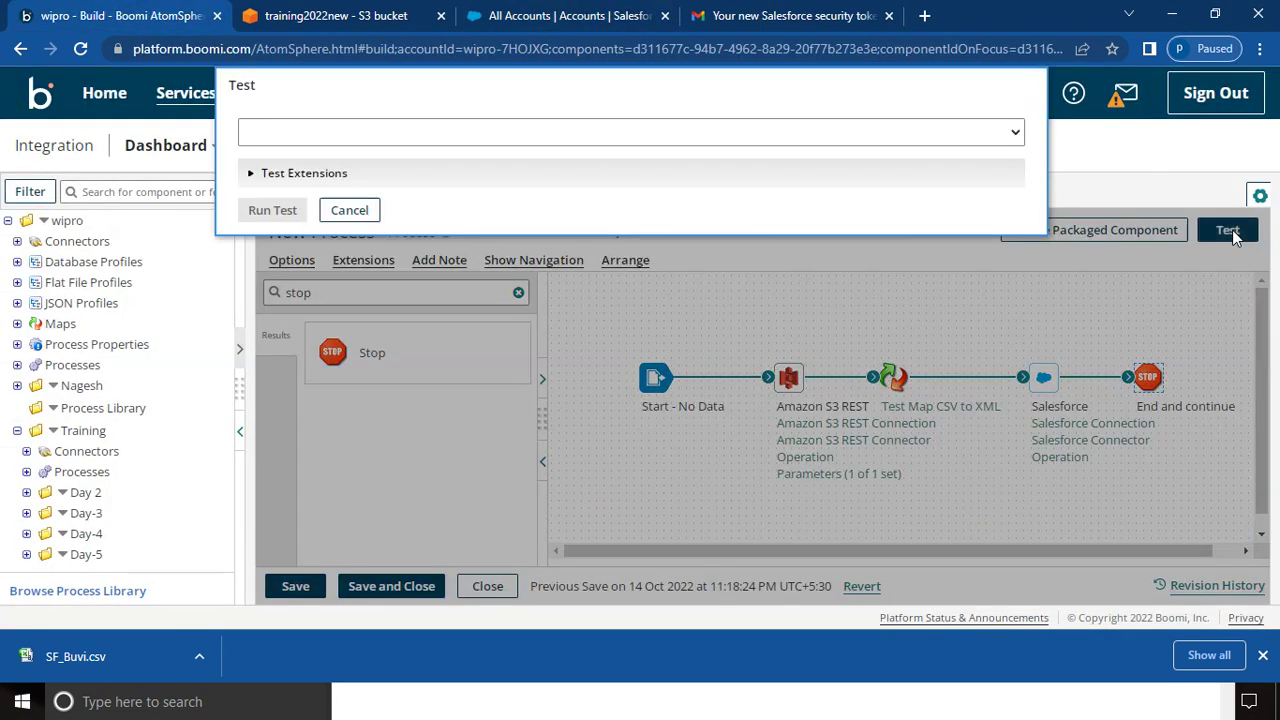
left_click(340, 133)
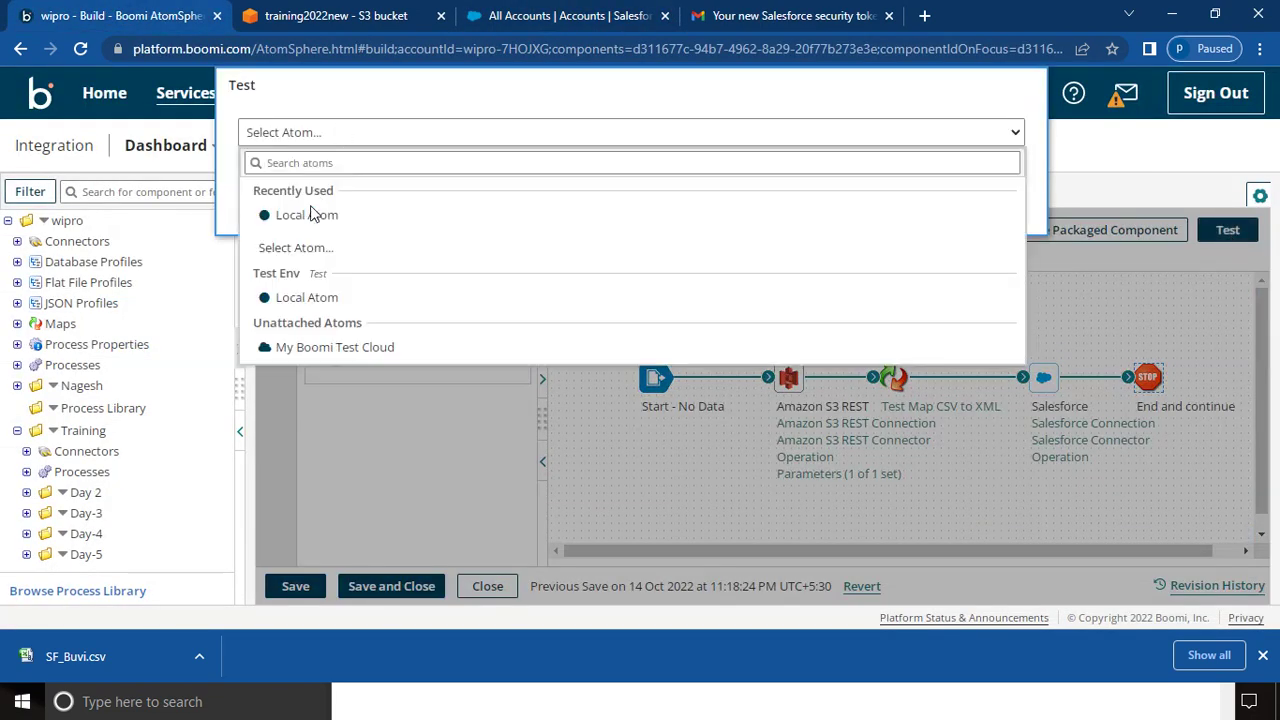
left_click(308, 216)
left_click(268, 214)
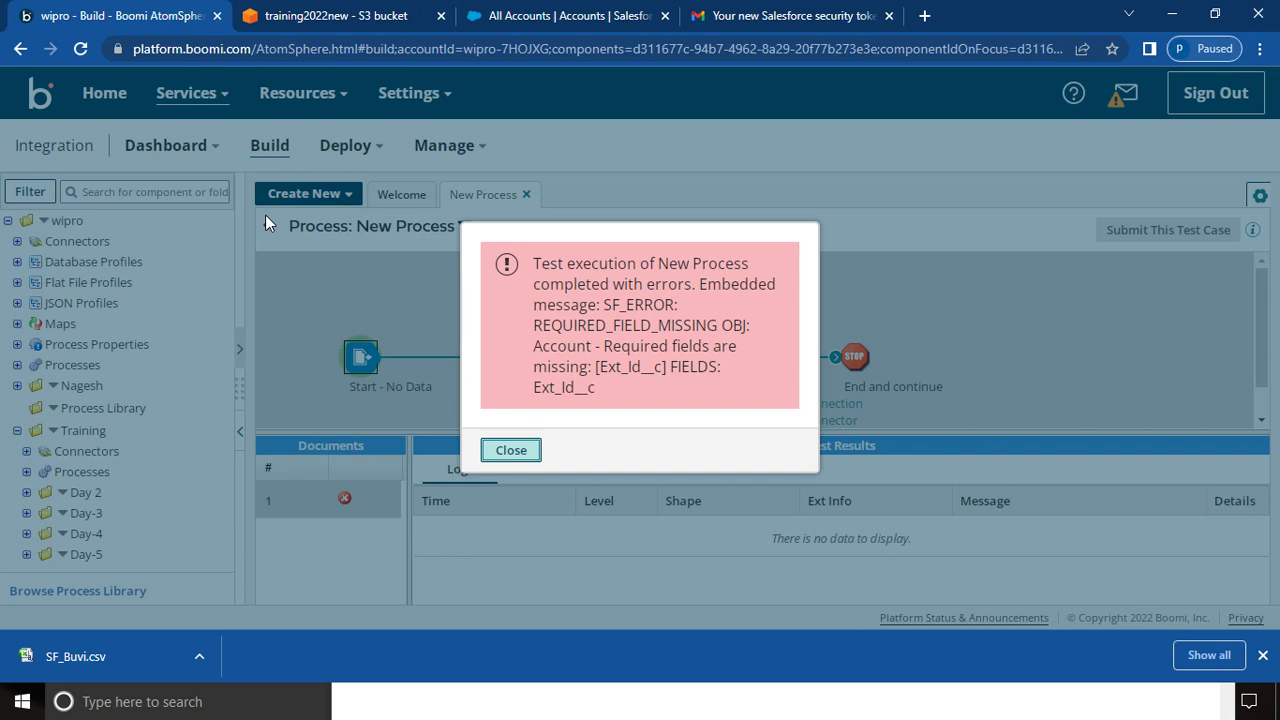
left_click(504, 452)
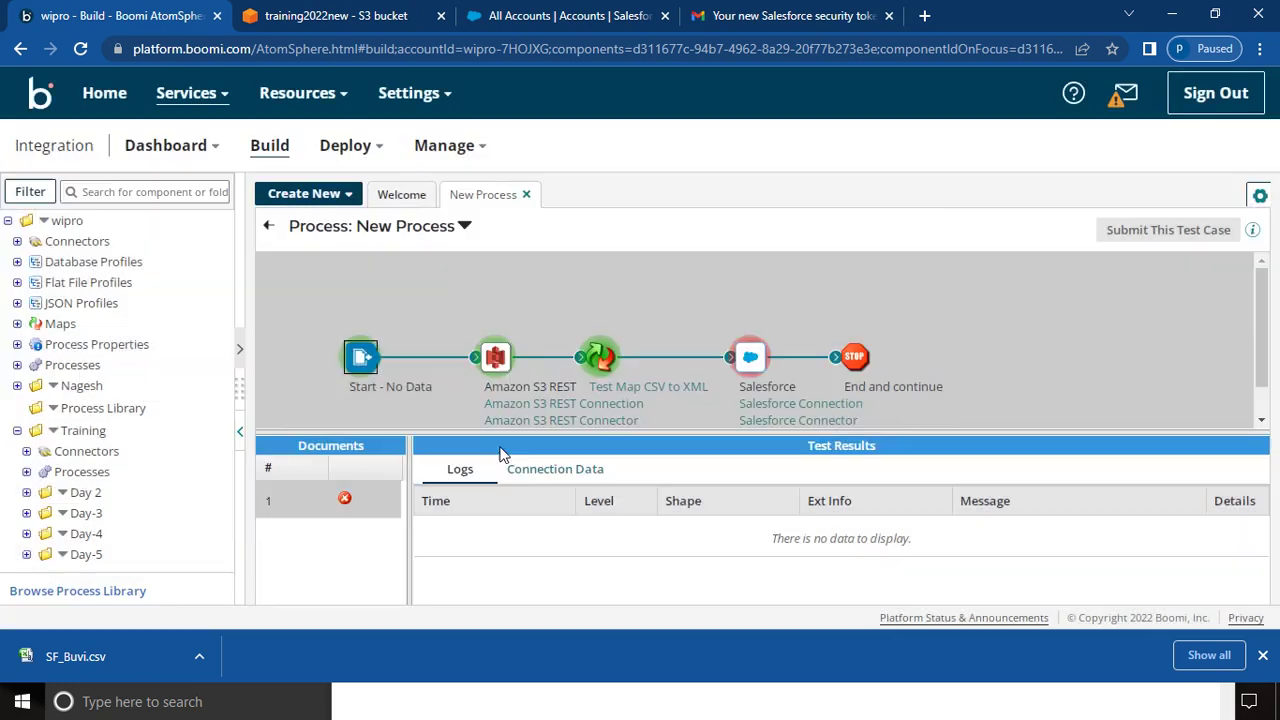
- Leave test mode and re-save the SF_Account_CREATE_Request profile from the Salesforce operation
left_click(270, 230)
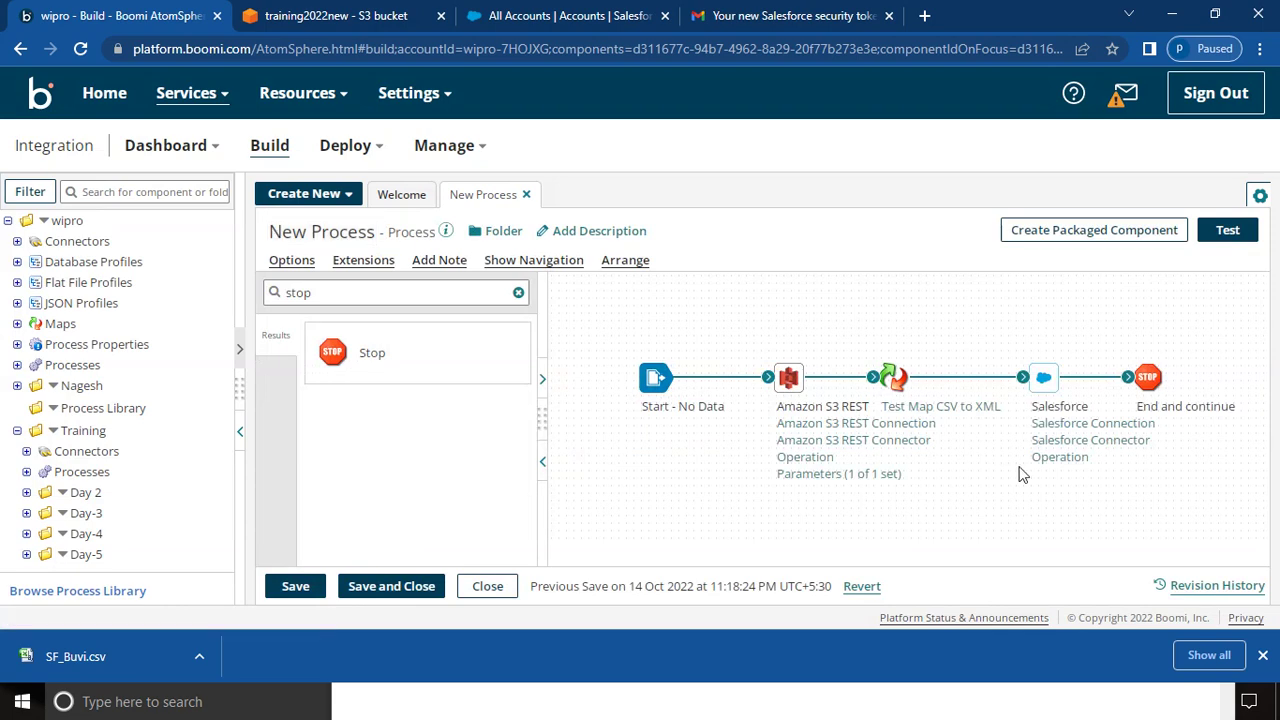
left_click(1061, 443)
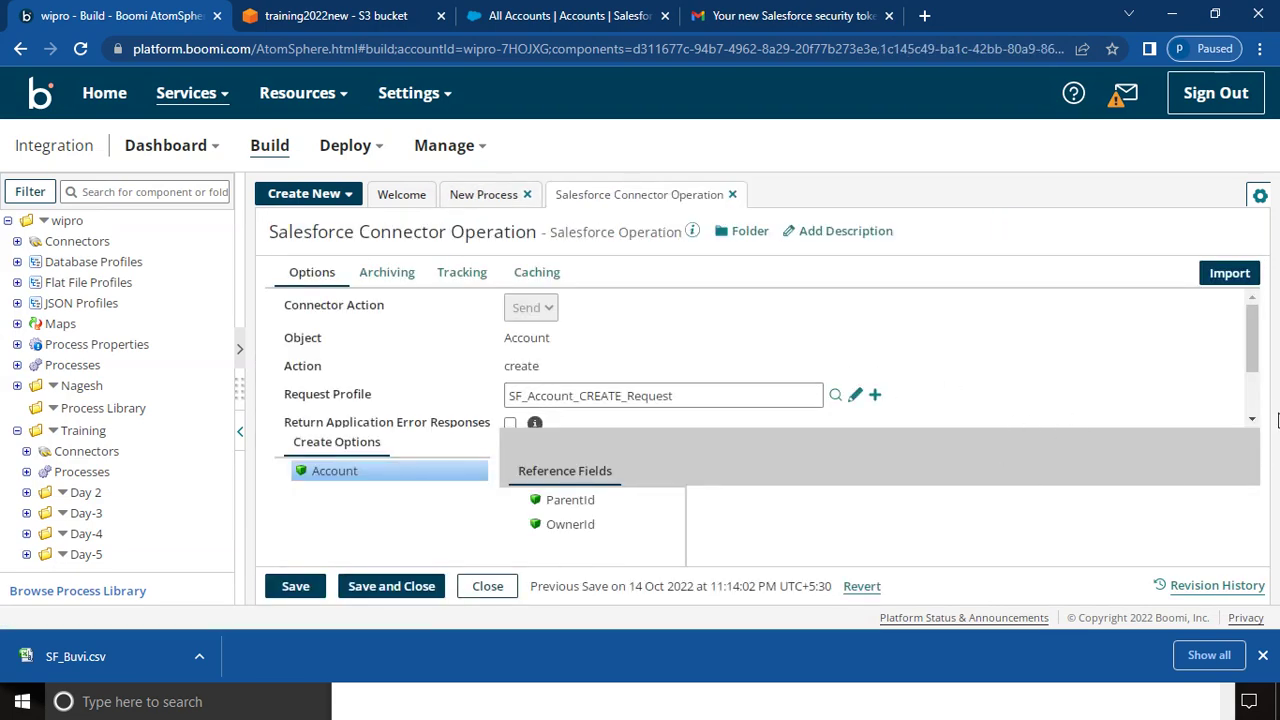
left_click(1251, 419)
left_click(1251, 419)
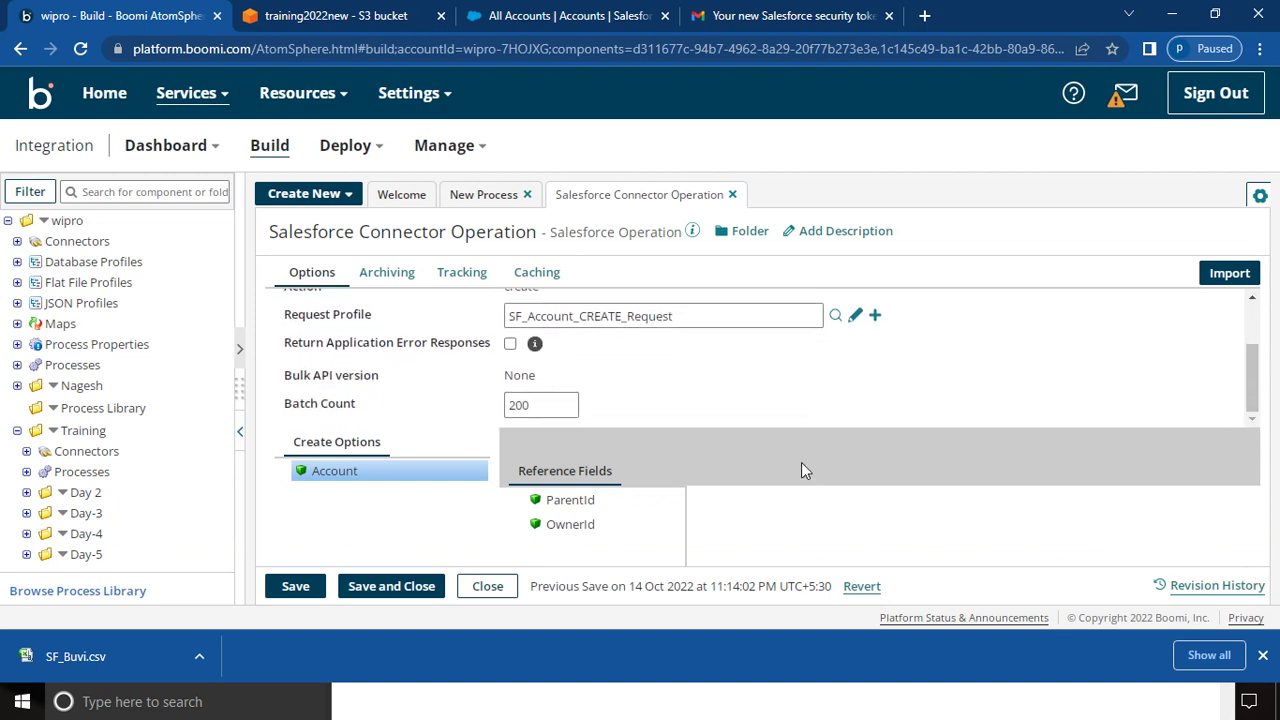
left_click(852, 316)
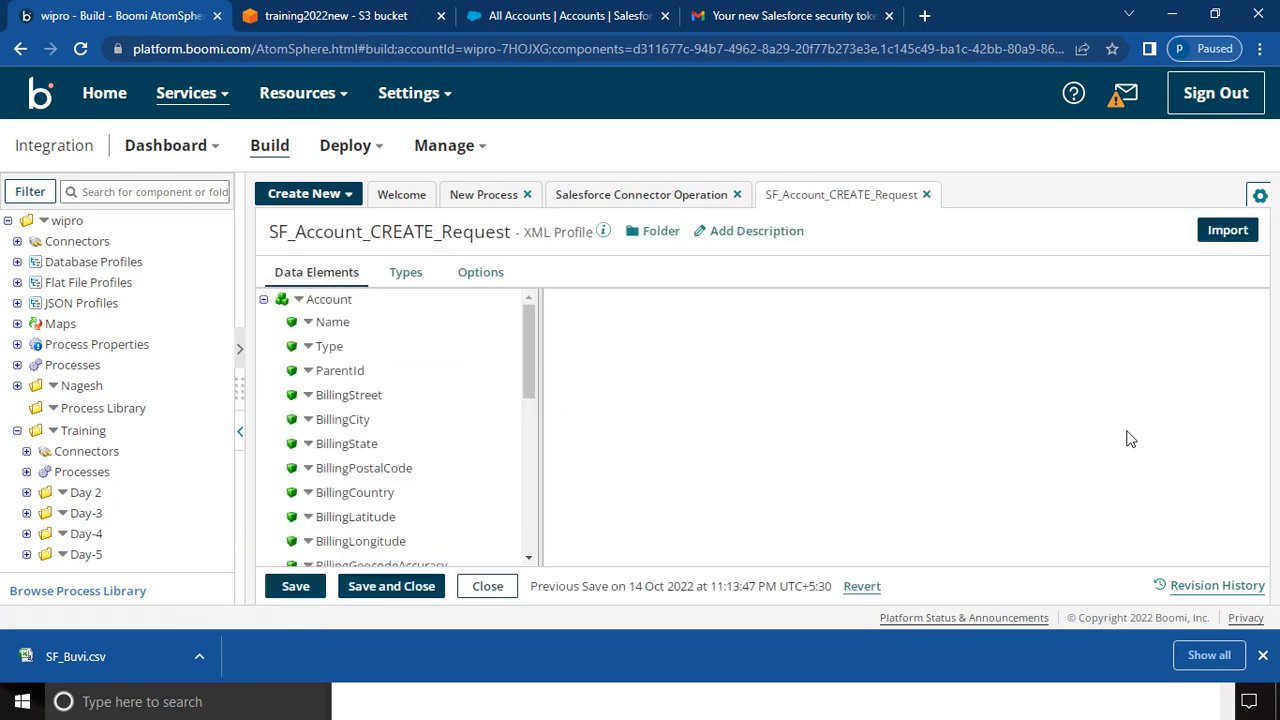
left_click_drag(524, 358, 513, 588)
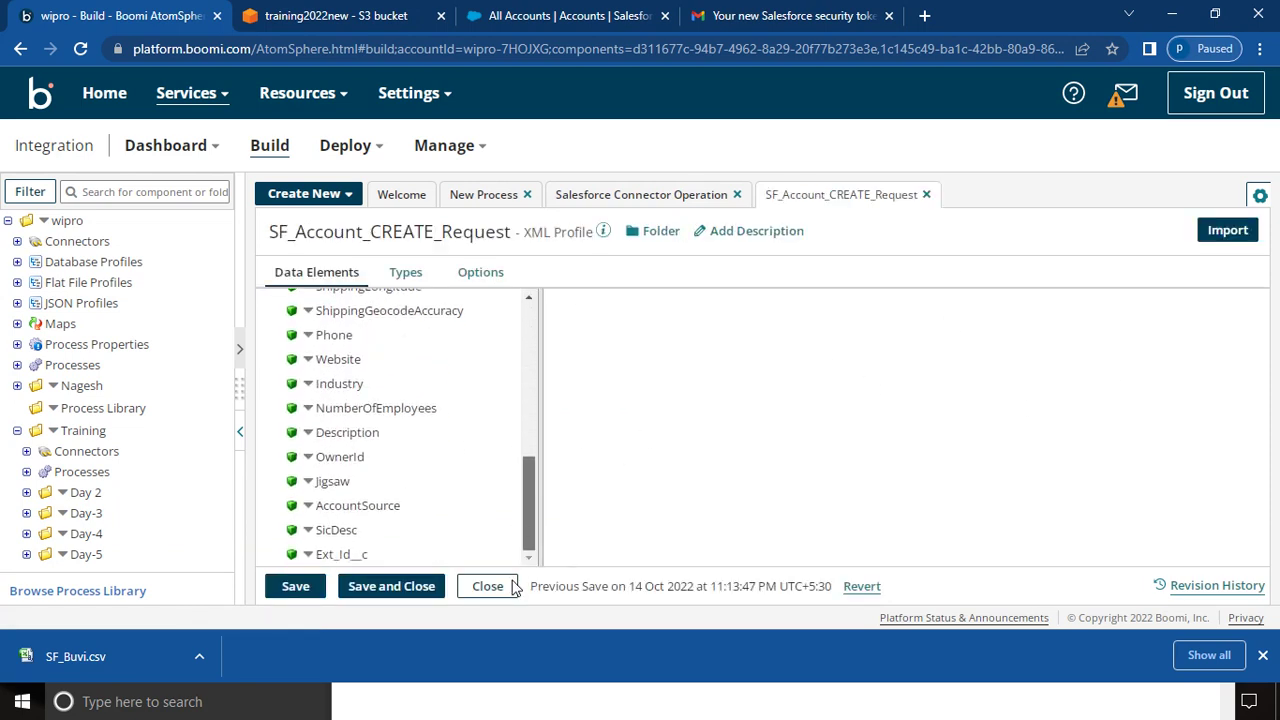
left_click(302, 587)
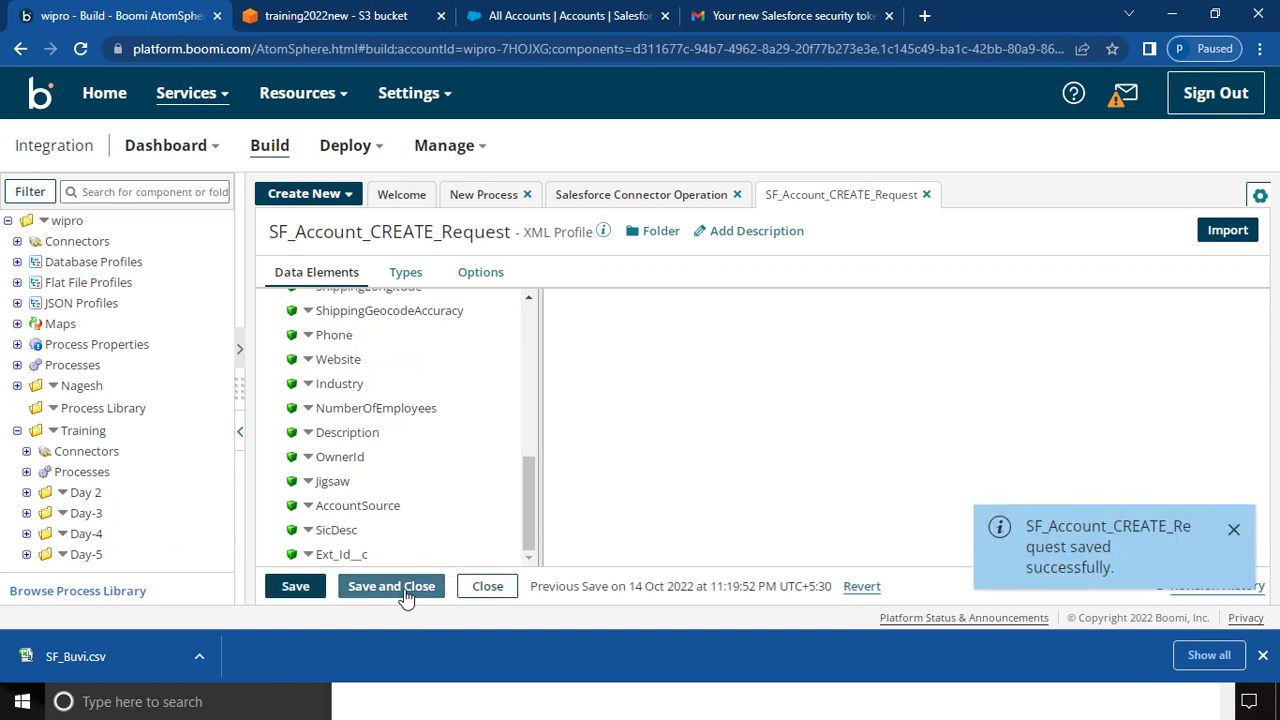
left_click(405, 590)
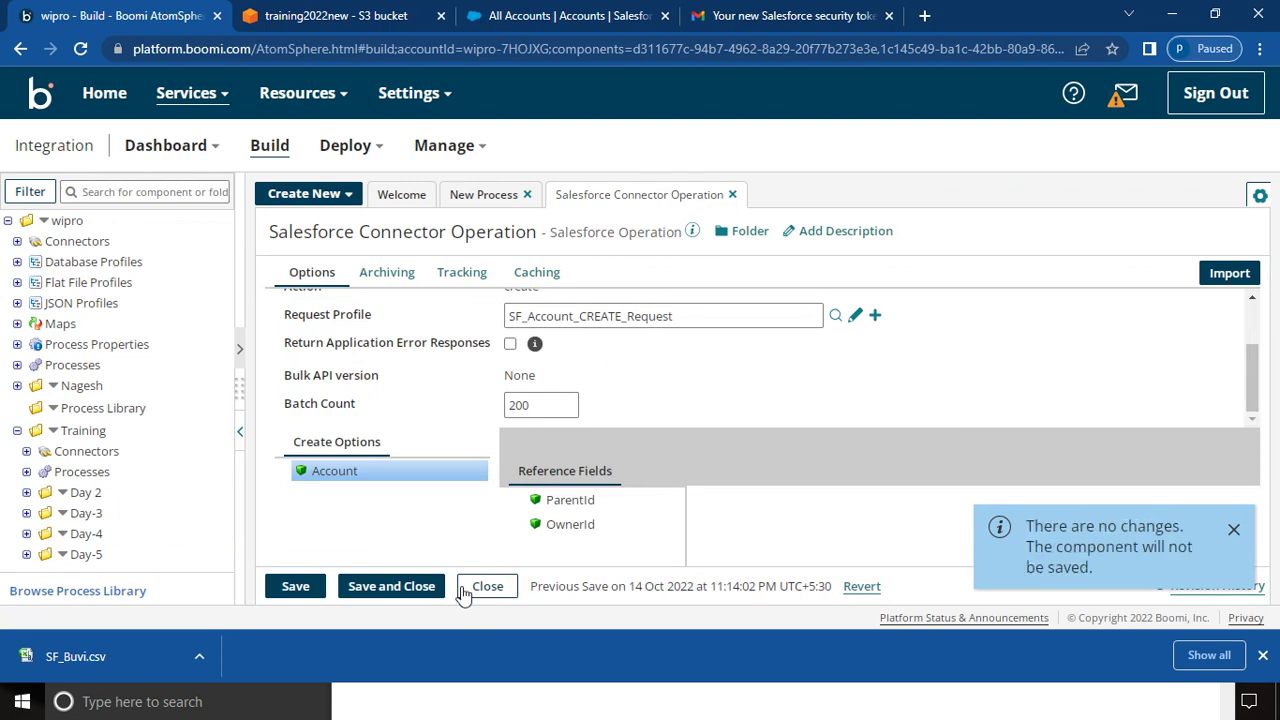
- Close the Salesforce operation and open the Test Map CSV to XML step's map
left_click(412, 596)
mouse_move(910, 418)
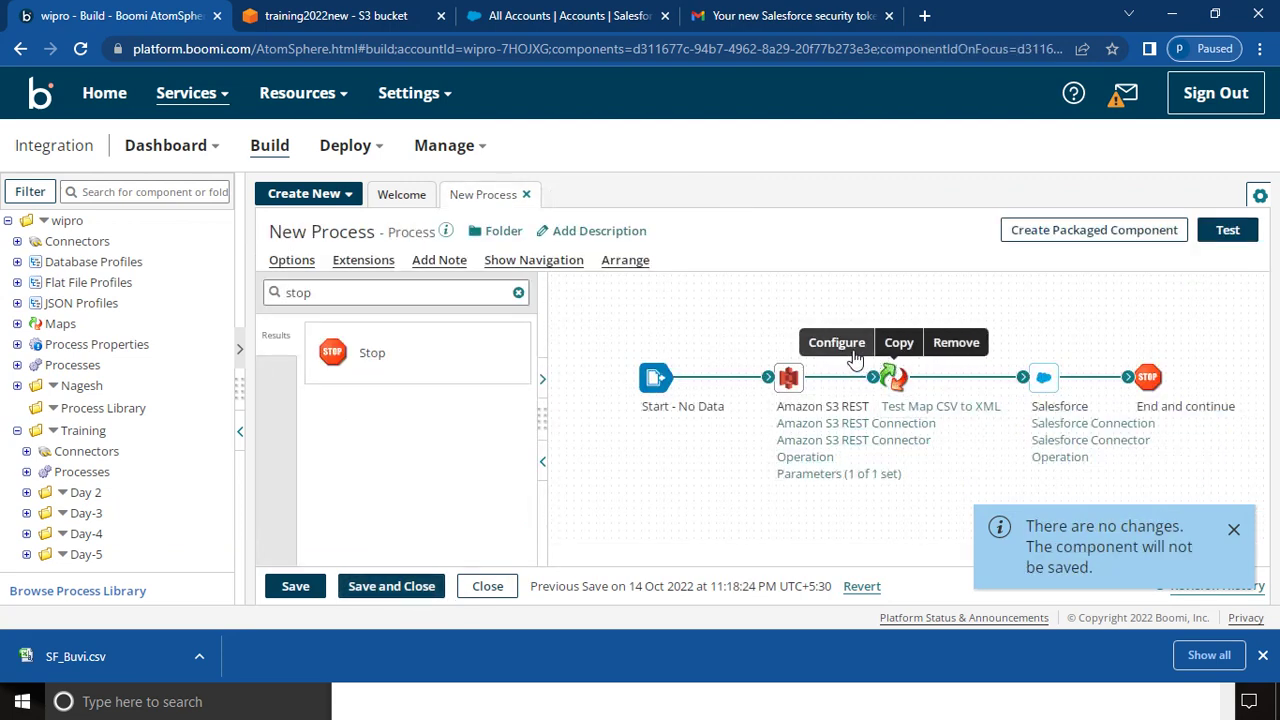
left_click(848, 342)
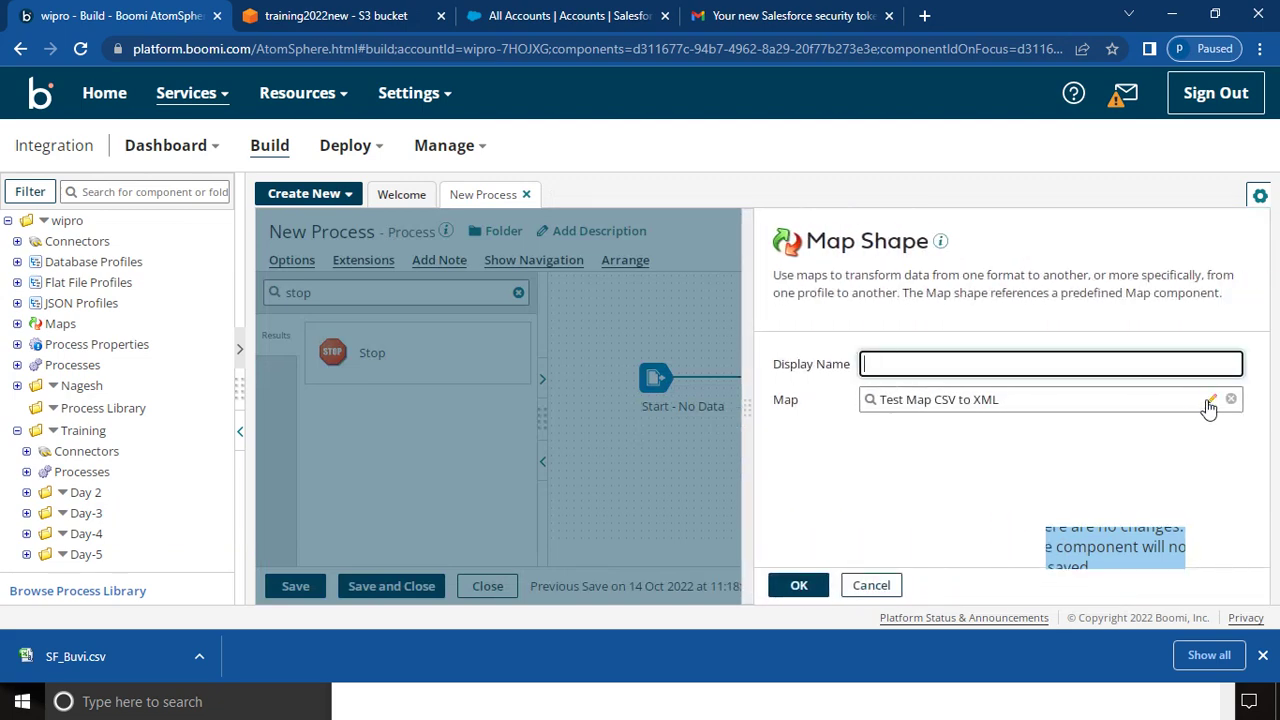
left_click(1207, 401)
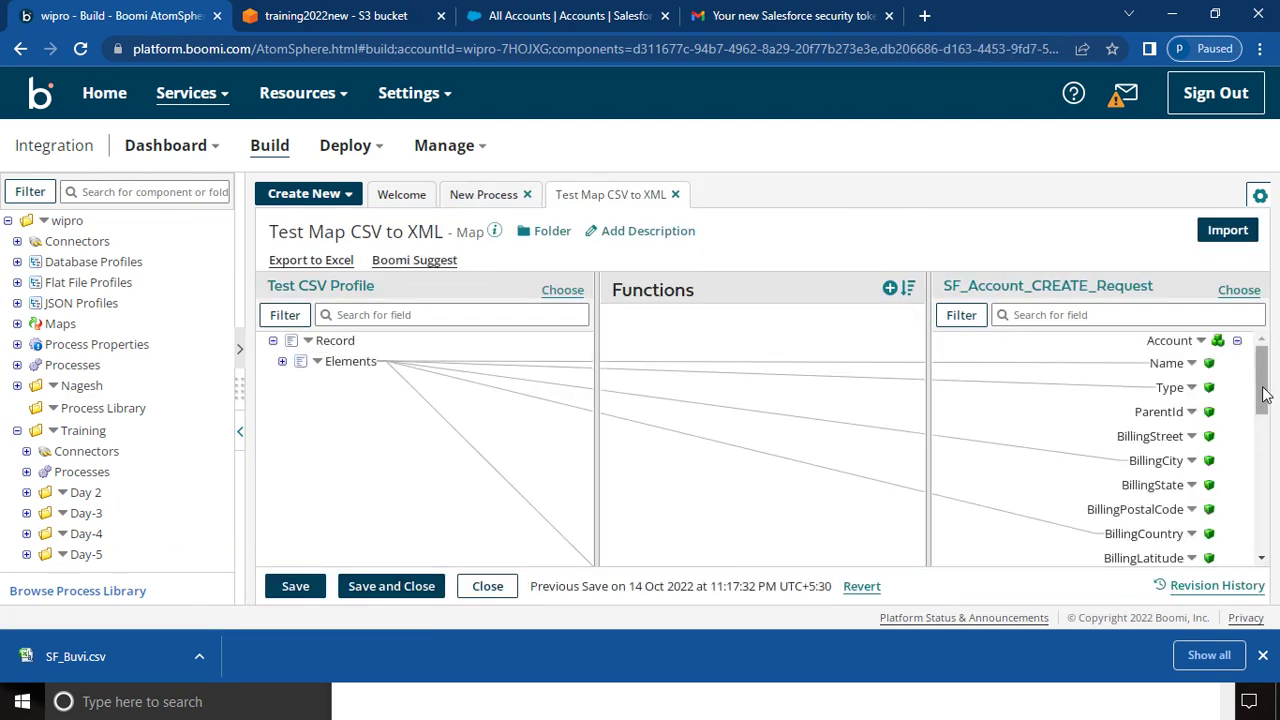
- Clear and re-select SF_Account_CREATE_Request as the map destination so Ext_Id__c appears
left_click_drag(1266, 394, 1268, 572)
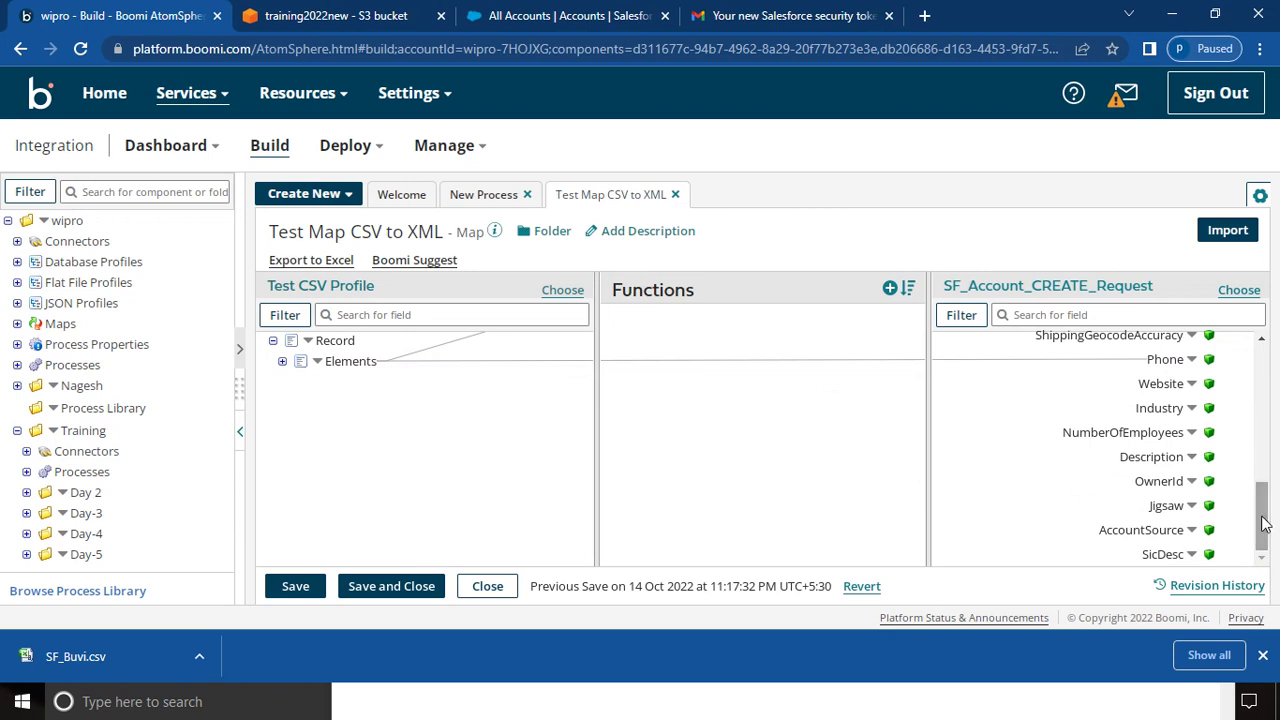
left_click(1238, 290)
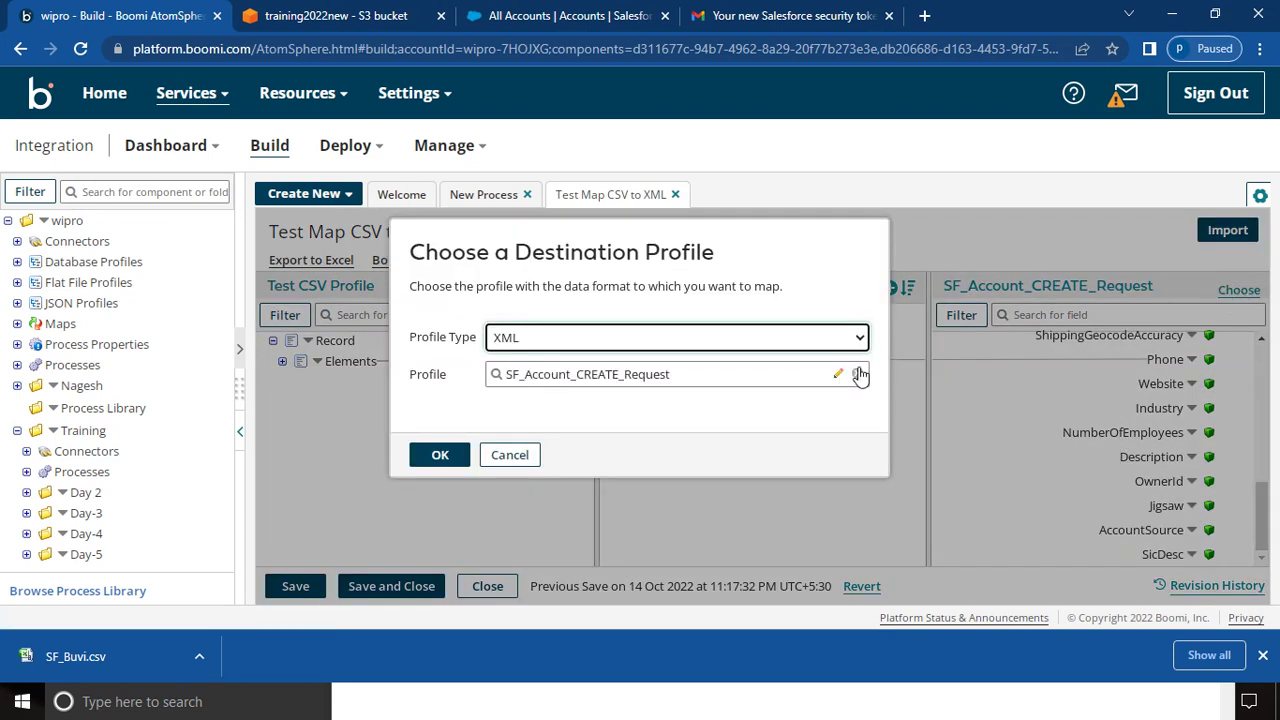
left_click(859, 375)
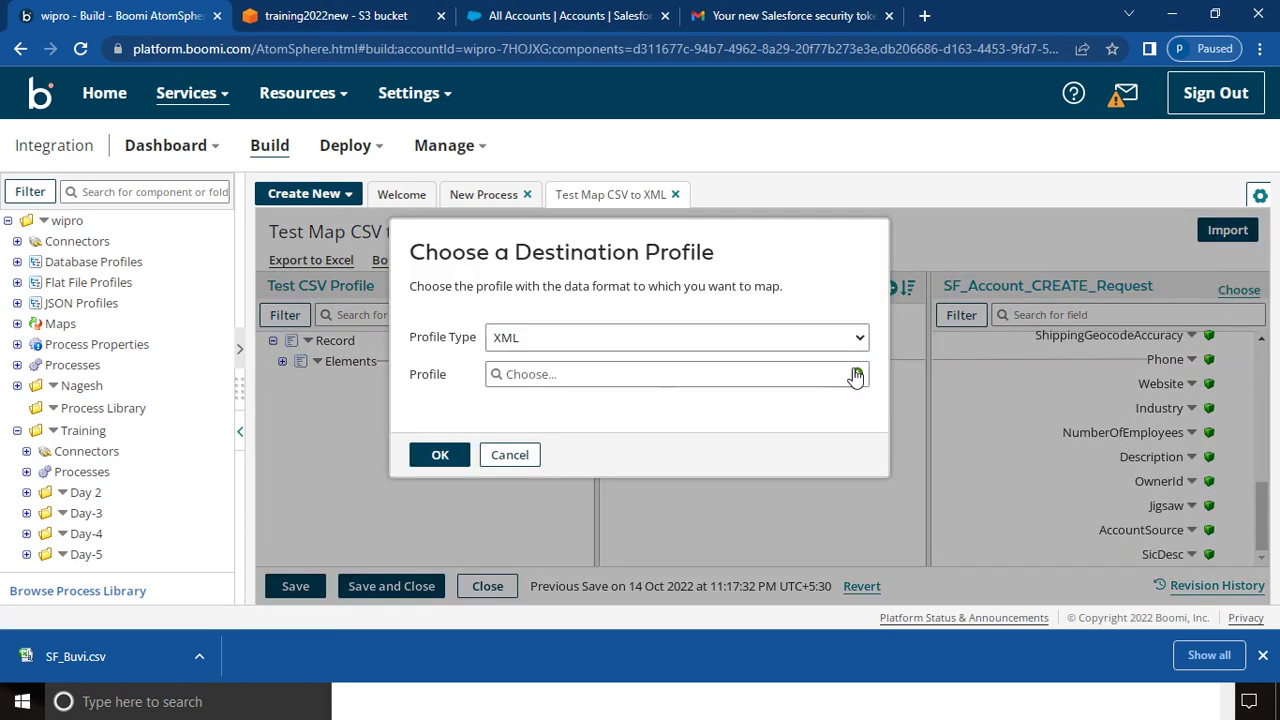
left_click(765, 384)
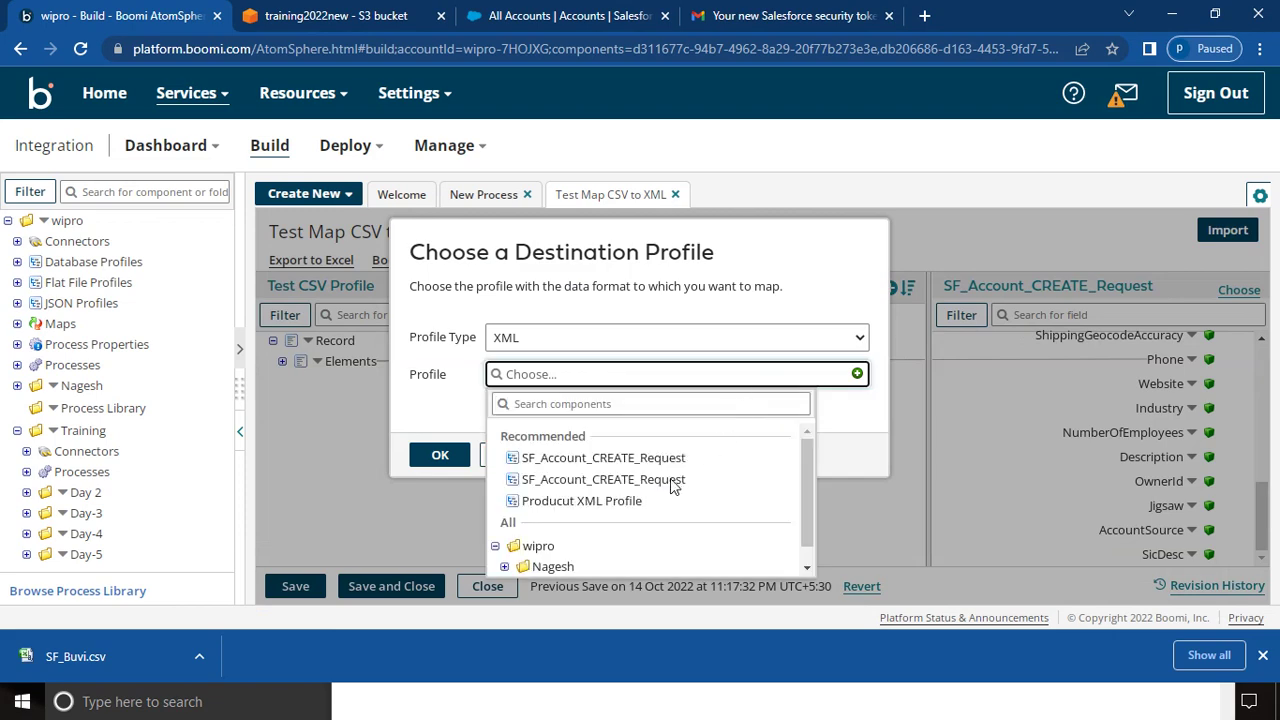
left_click(672, 480)
left_click(440, 456)
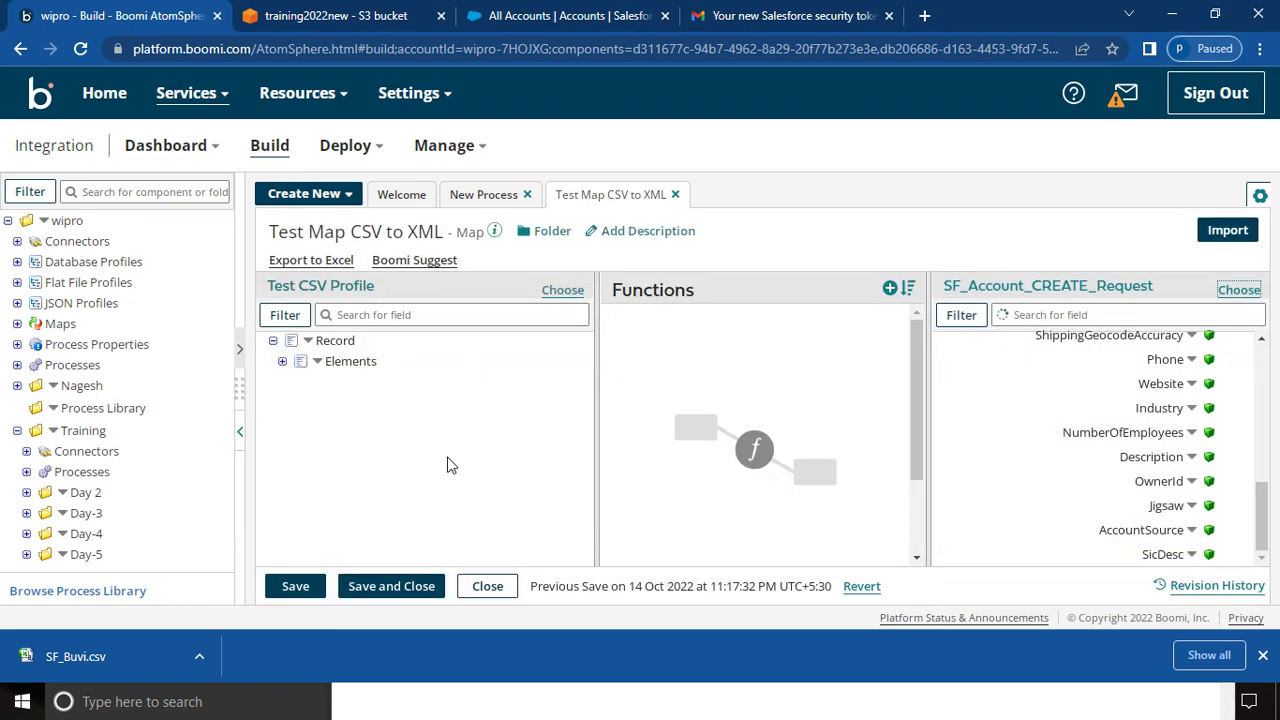
left_click_drag(1265, 377, 1272, 545)
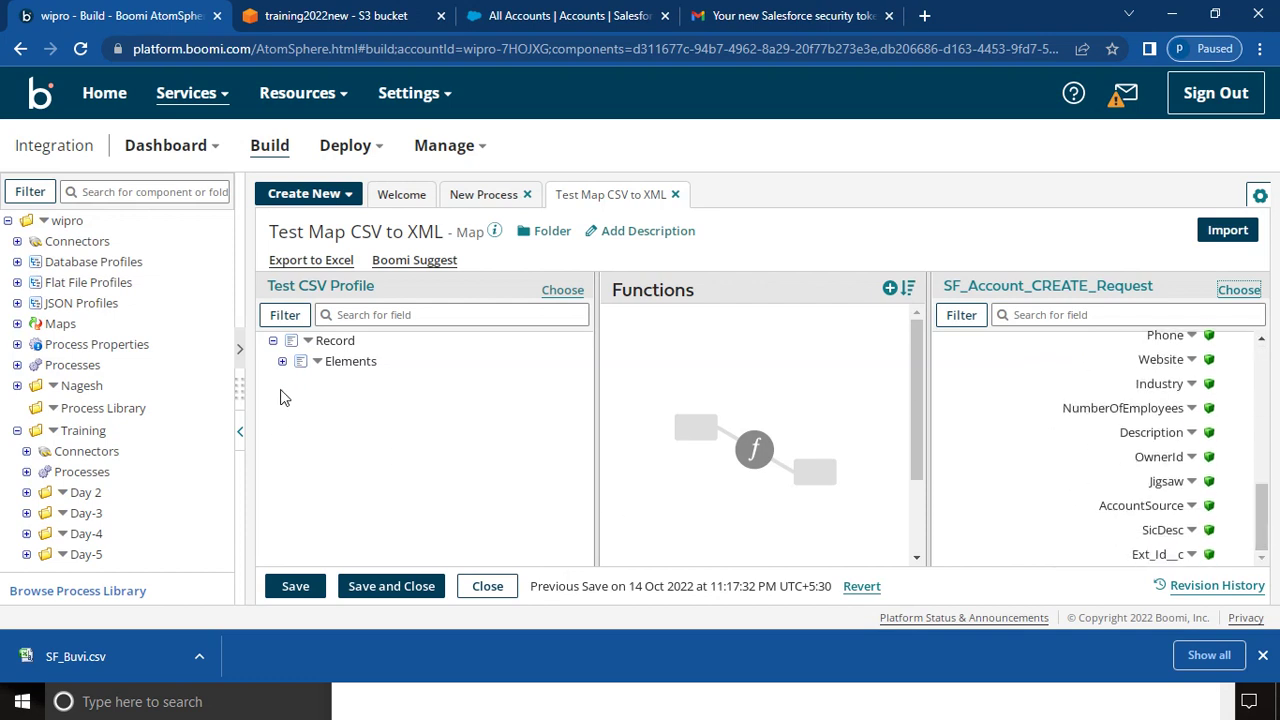
- Expand the CSV Elements and map Name, Type, BillingCity and BillingCountry to the Account fields
left_click(282, 362)
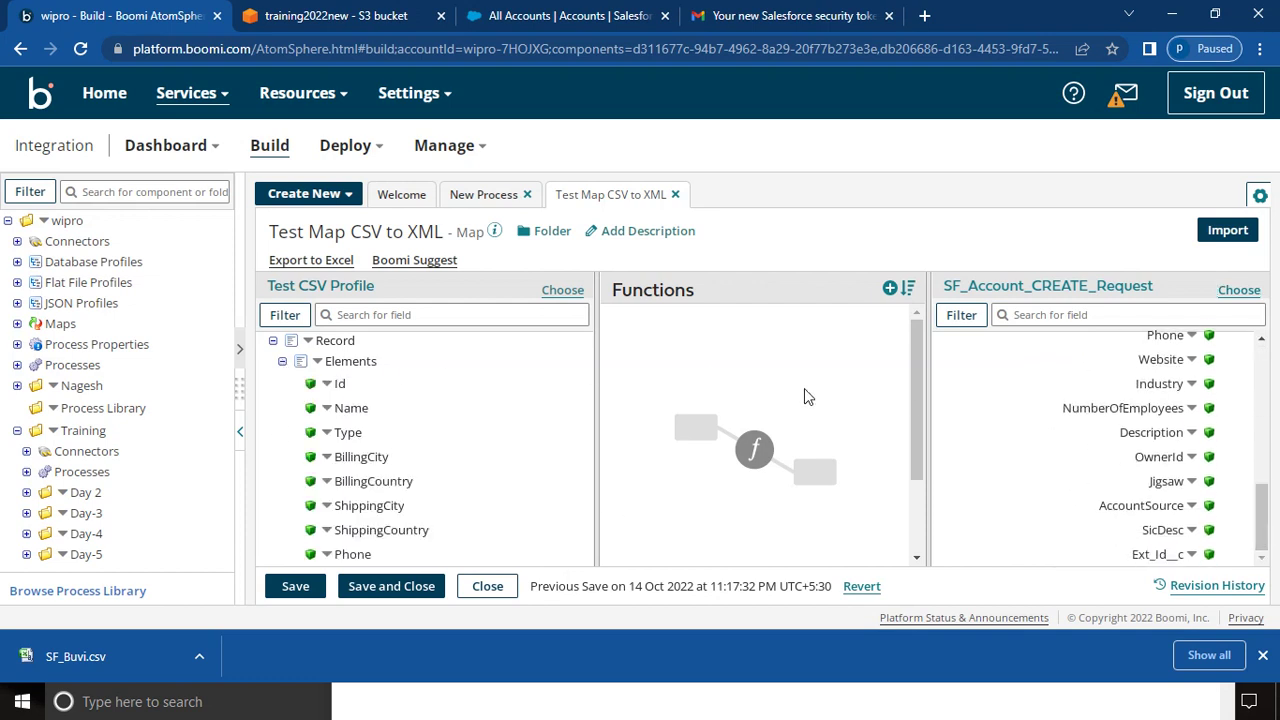
left_click_drag(1266, 520, 1268, 378)
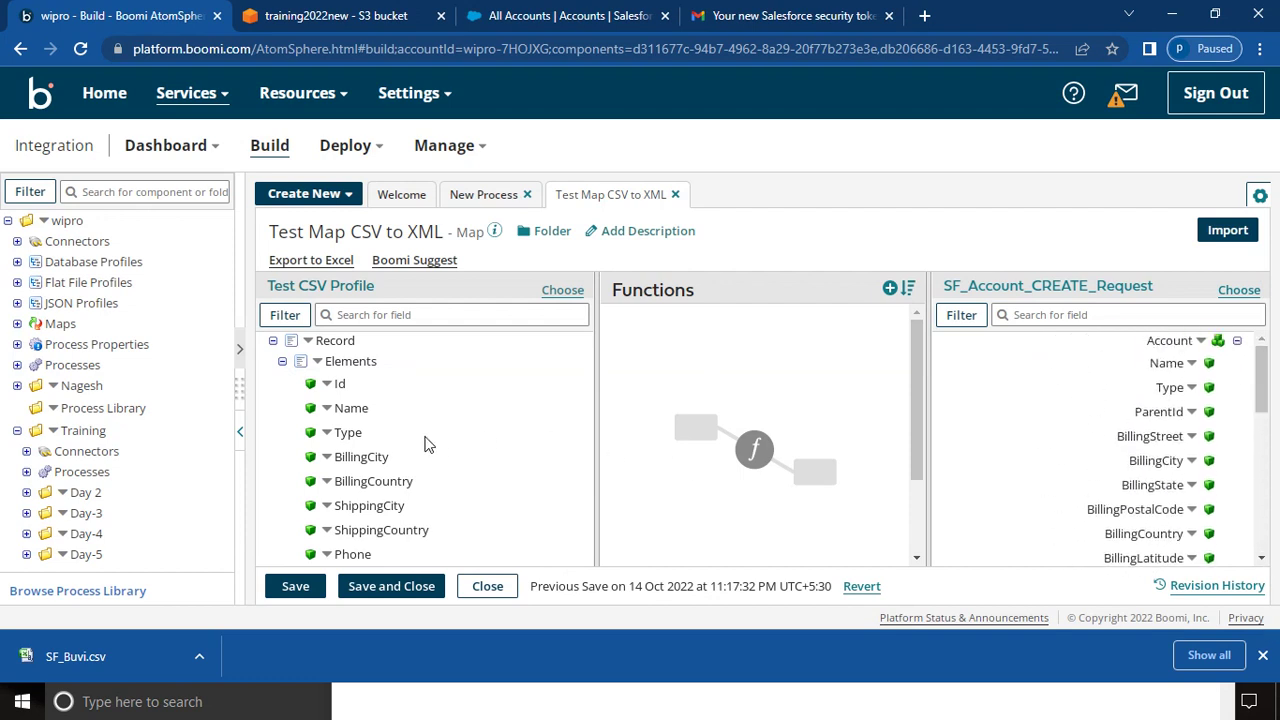
left_click_drag(340, 382, 1150, 472)
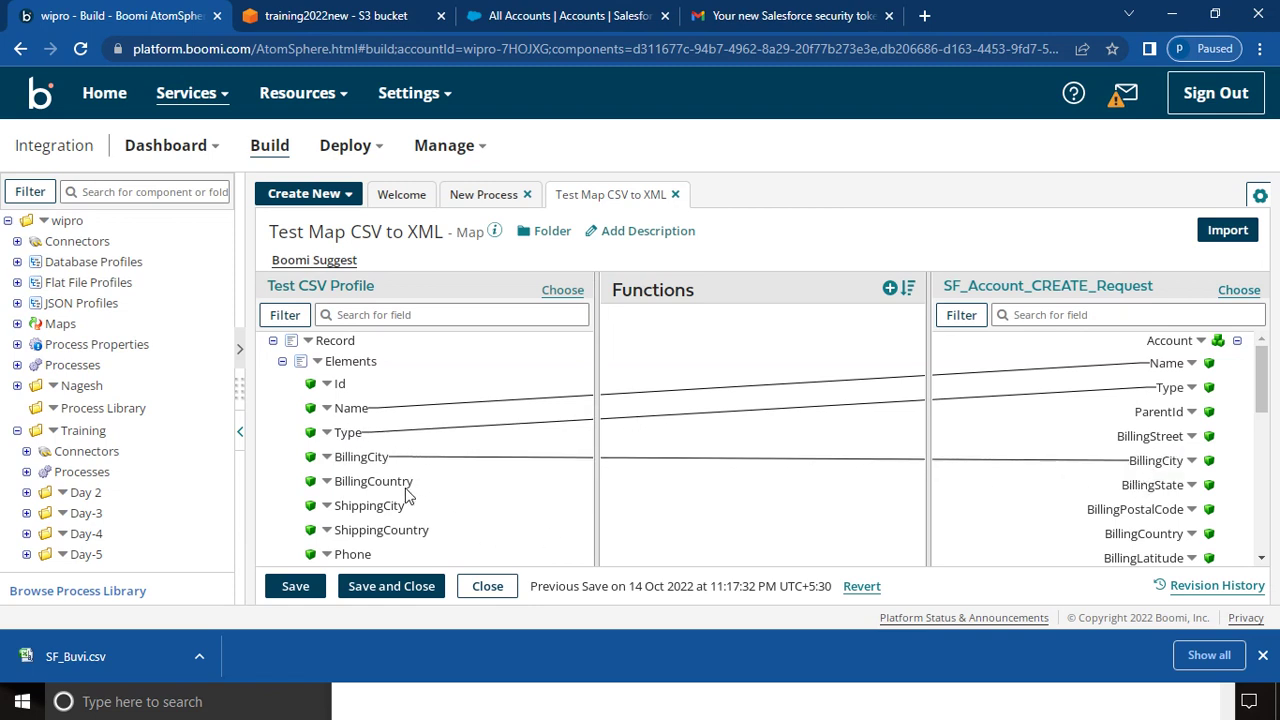
left_click_drag(408, 479, 1140, 540)
left_click_drag(1264, 410, 1265, 443)
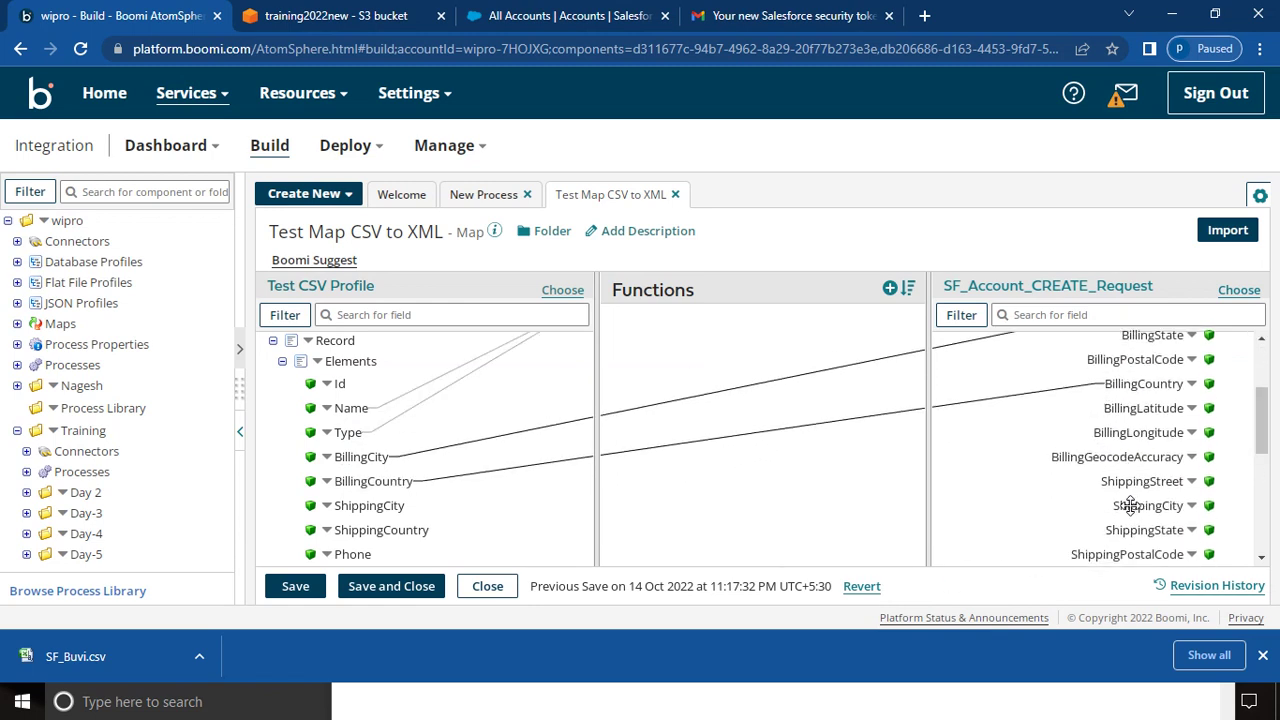
- Map ShippingCity, ShippingCountry and Phone to the matching Account fields
left_click_drag(1130, 505, 1066, 563)
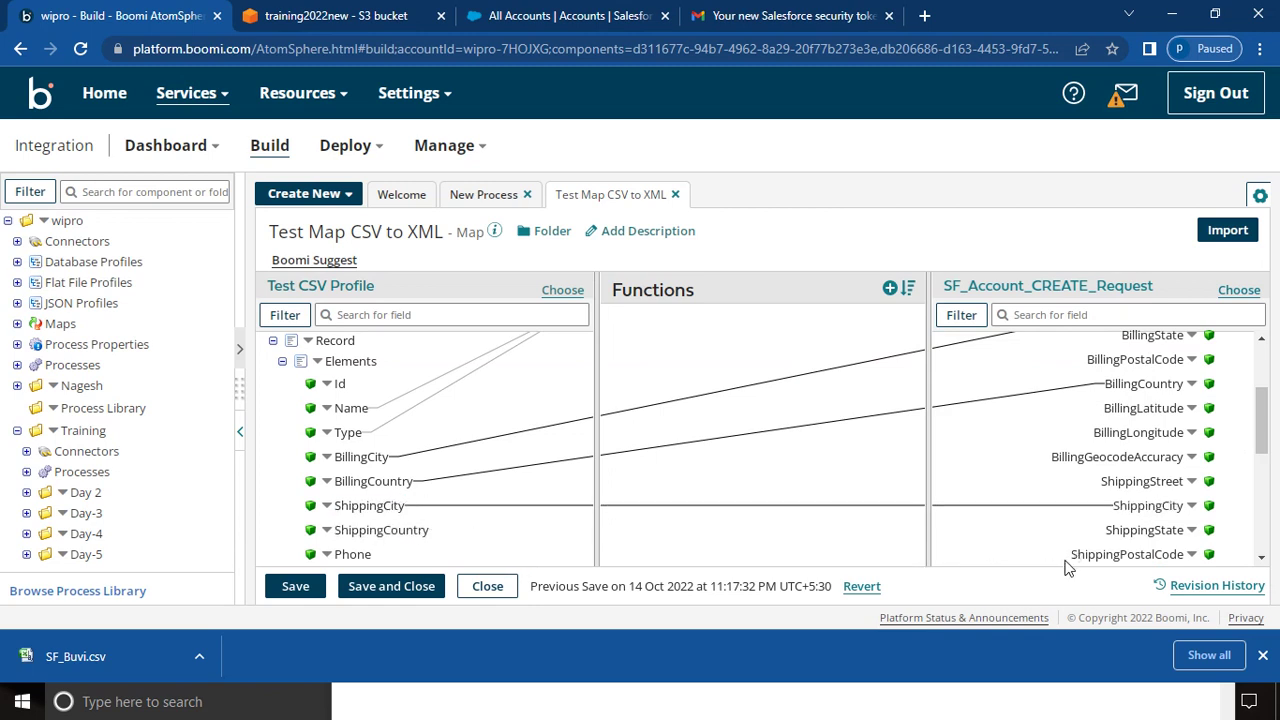
left_click(1262, 560)
left_click_drag(1100, 445, 385, 530)
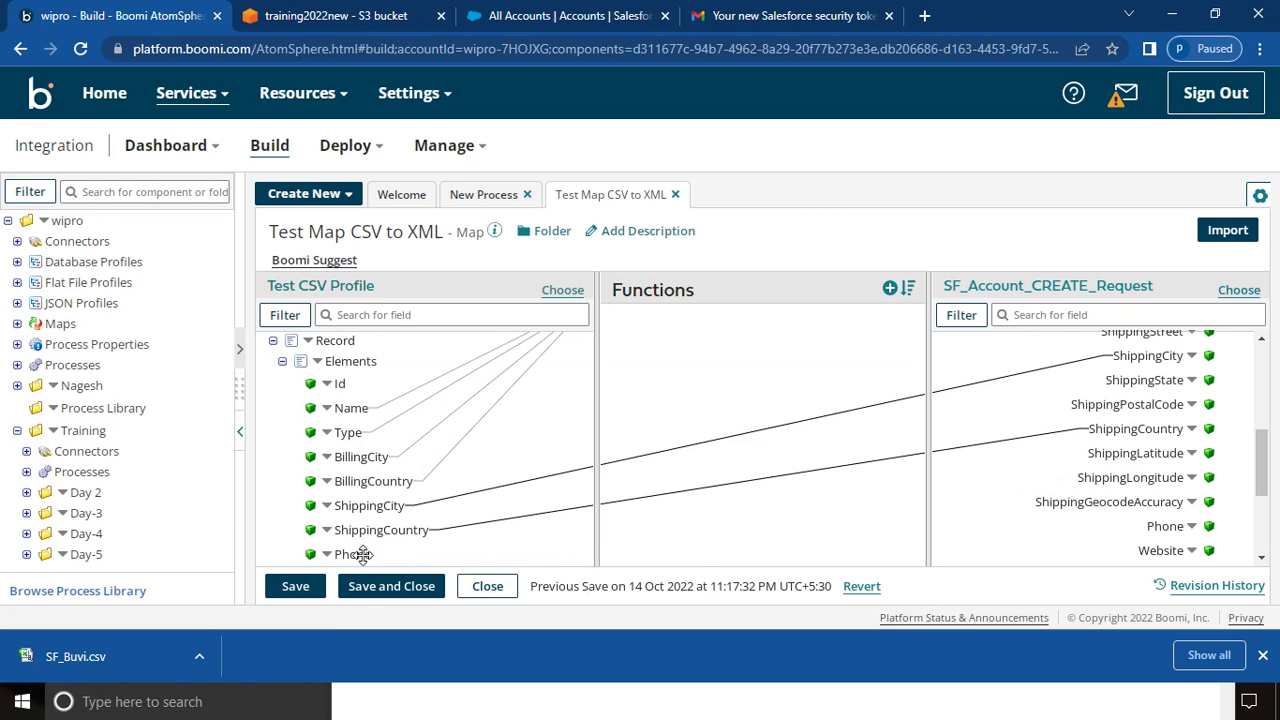
mouse_move(358, 554)
left_mouse_down()
mouse_move(1130, 505)
mouse_move(1168, 535)
mouse_move(1166, 524)
left_mouse_up()
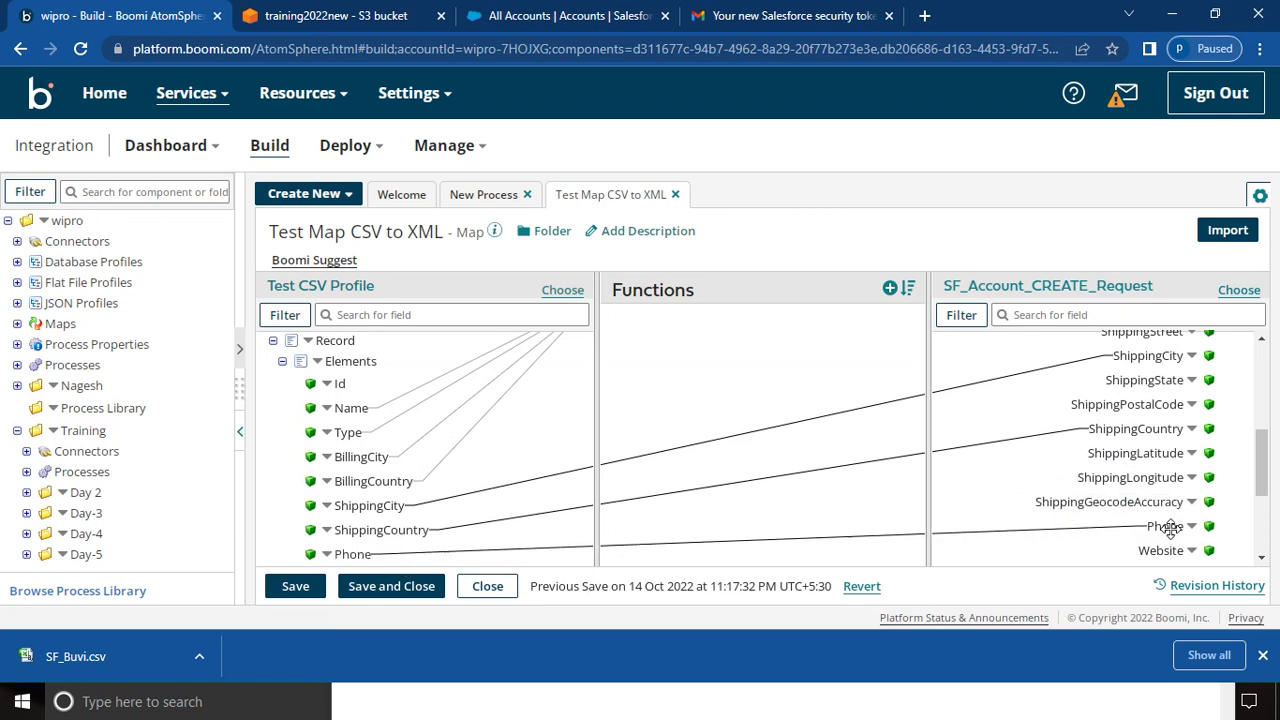
- Add a String Concat function from the String category to the map
left_click(890, 288)
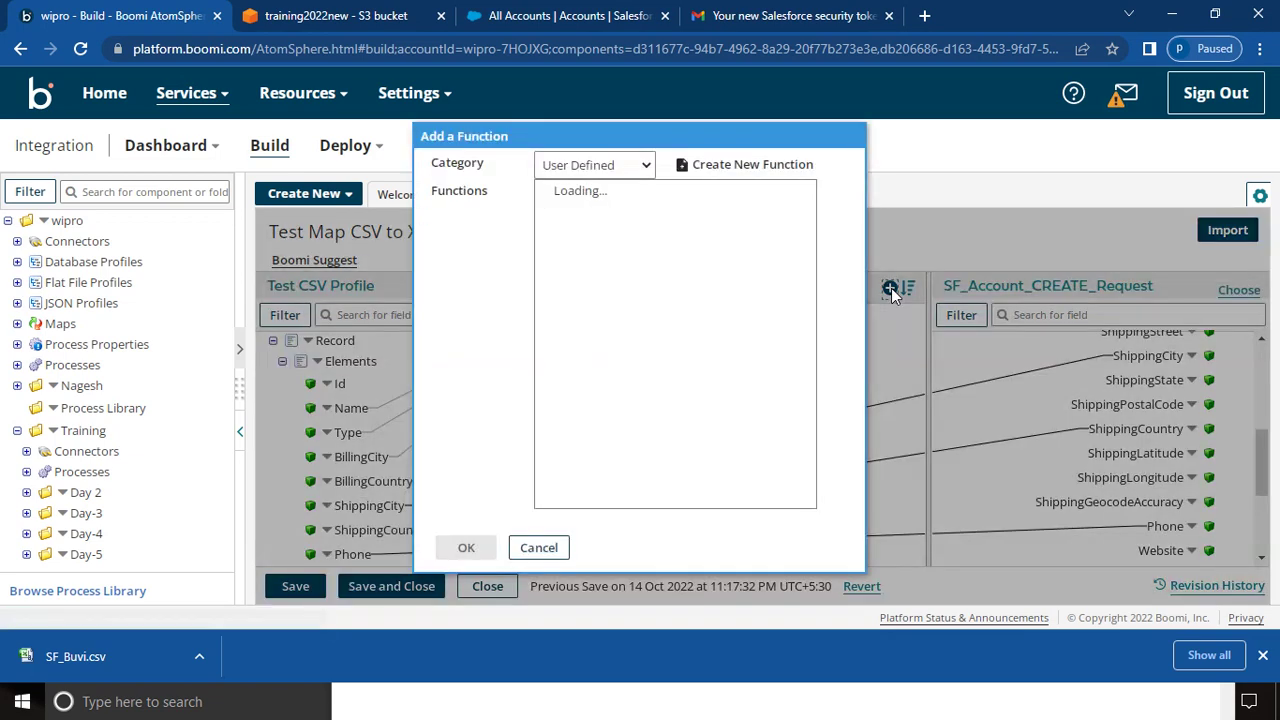
left_click(645, 166)
left_click(592, 208)
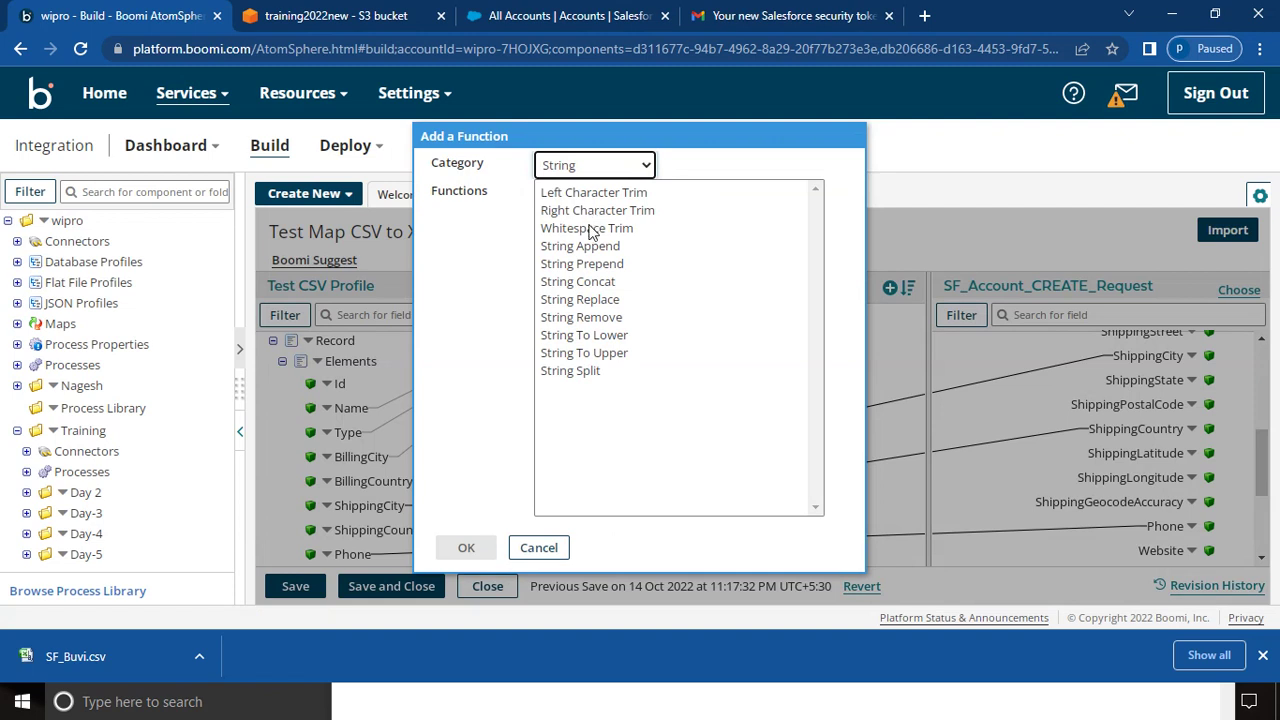
left_click(596, 286)
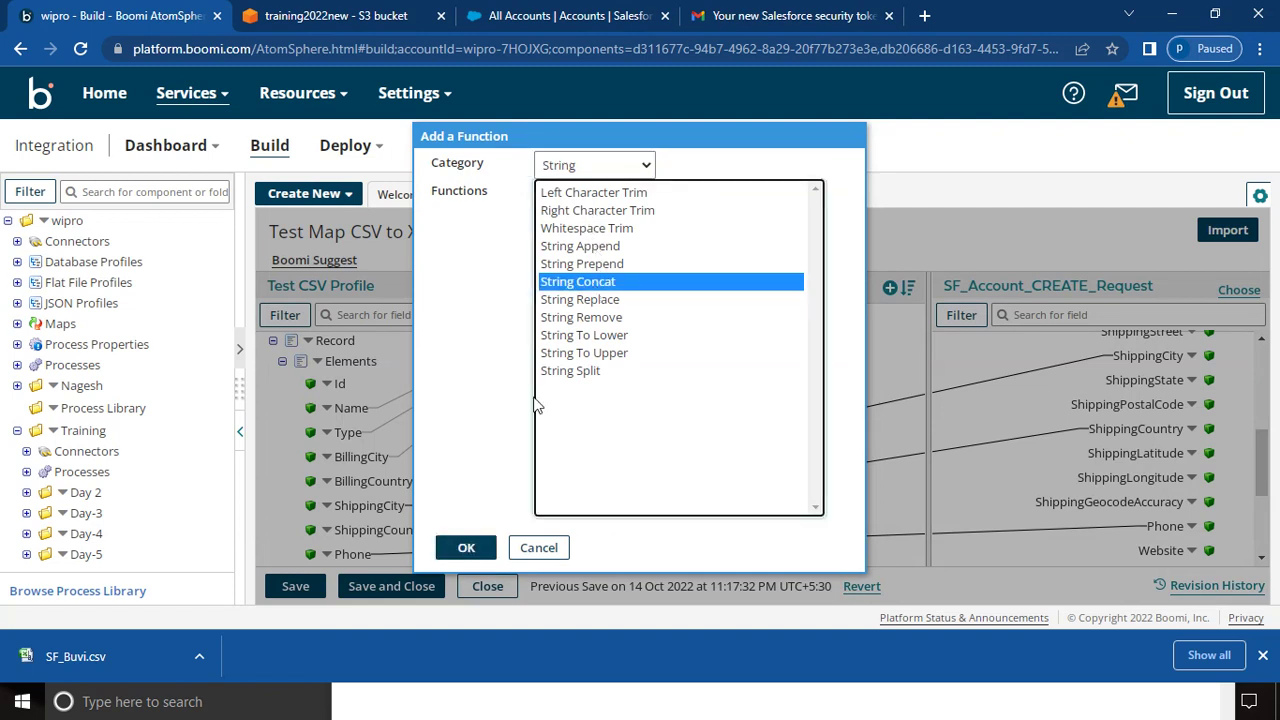
left_click(468, 544)
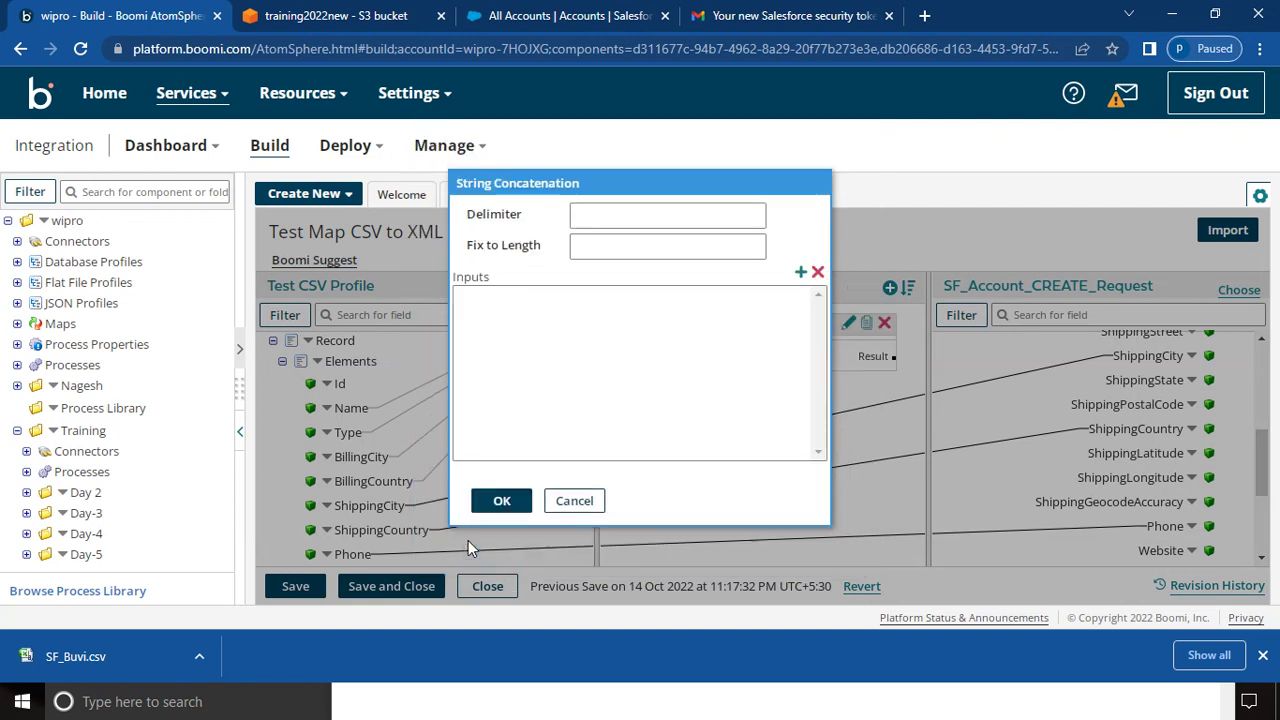
- Give String Concat the inputs Id and Phone, keeping the default values
left_click(801, 273)
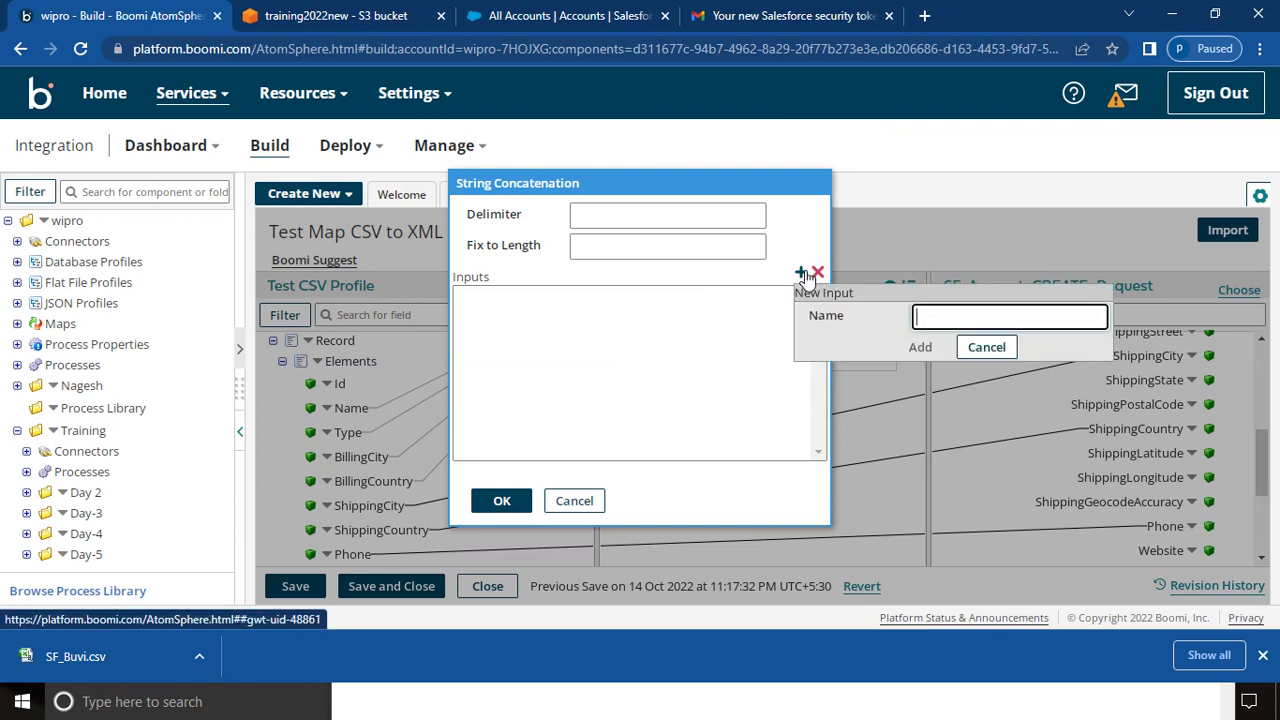
type("Id")
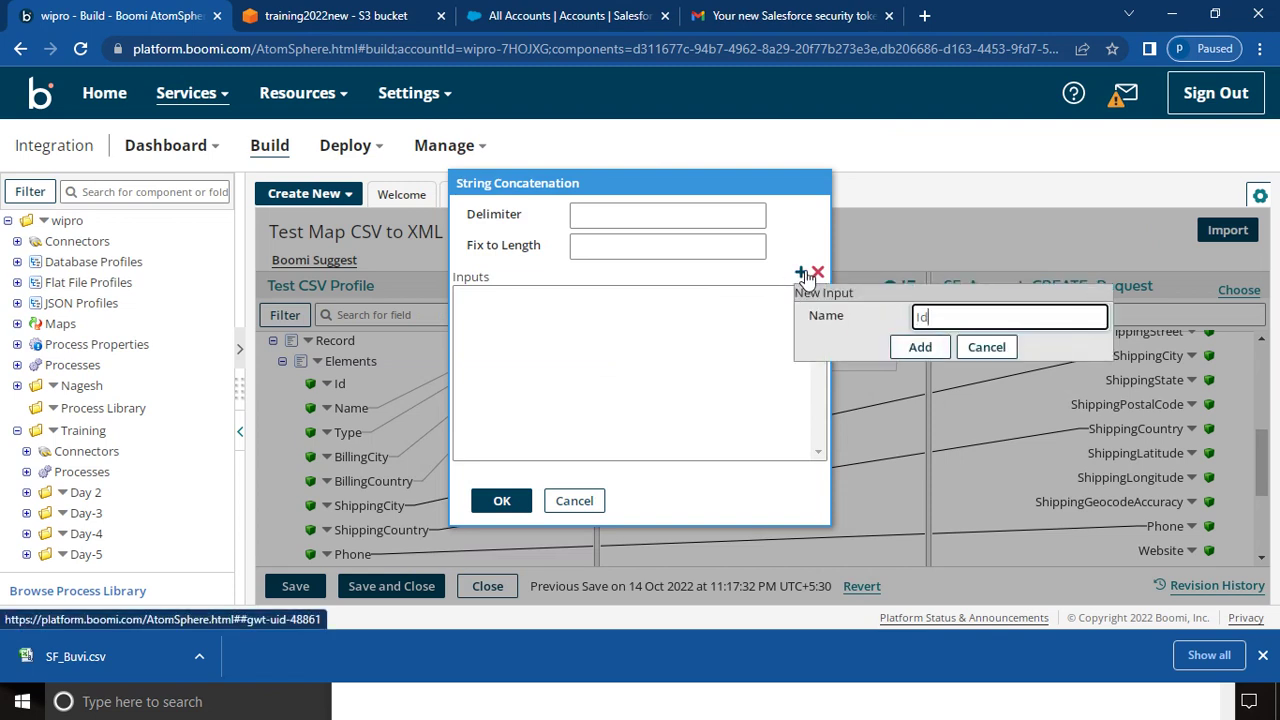
left_click(921, 348)
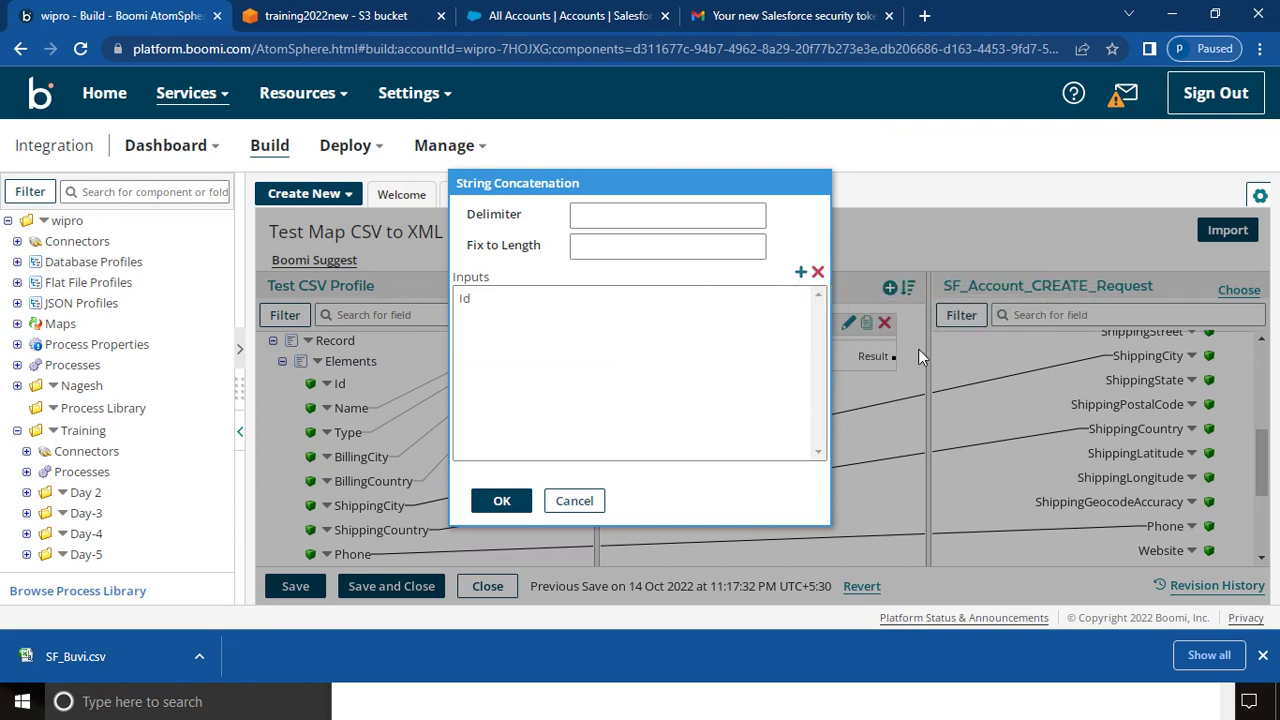
left_click(801, 273)
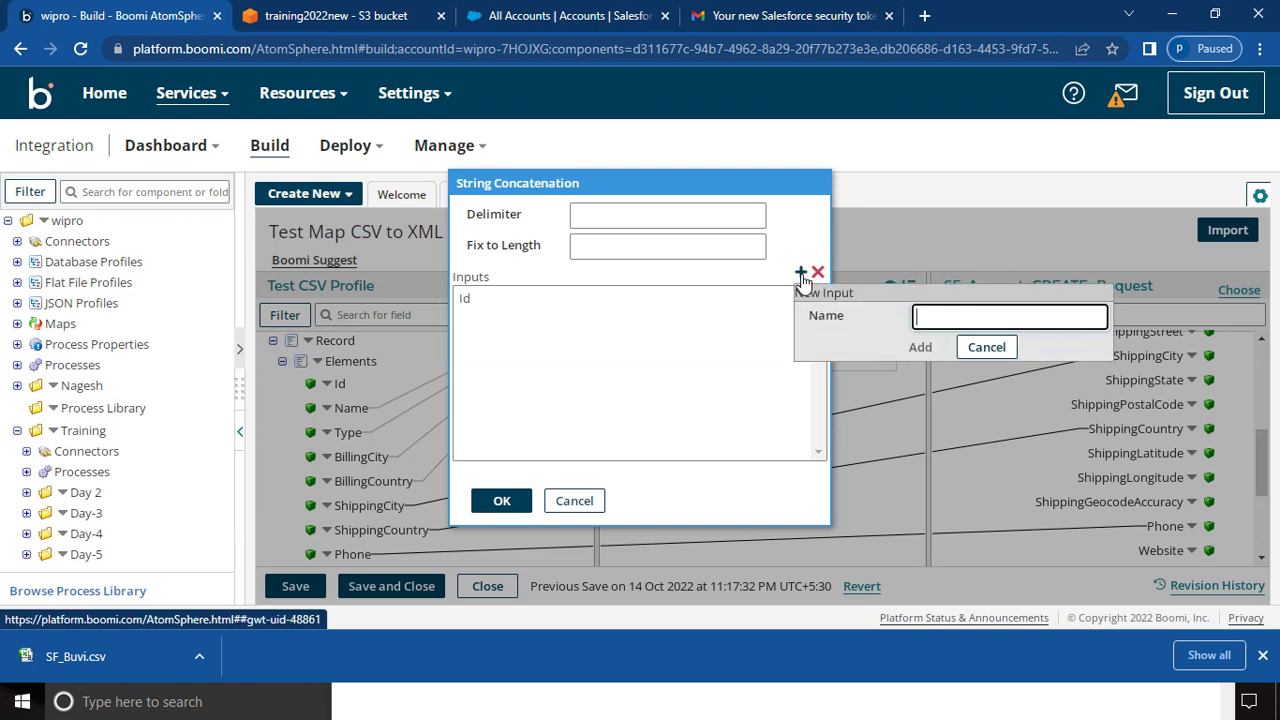
type("Phone")
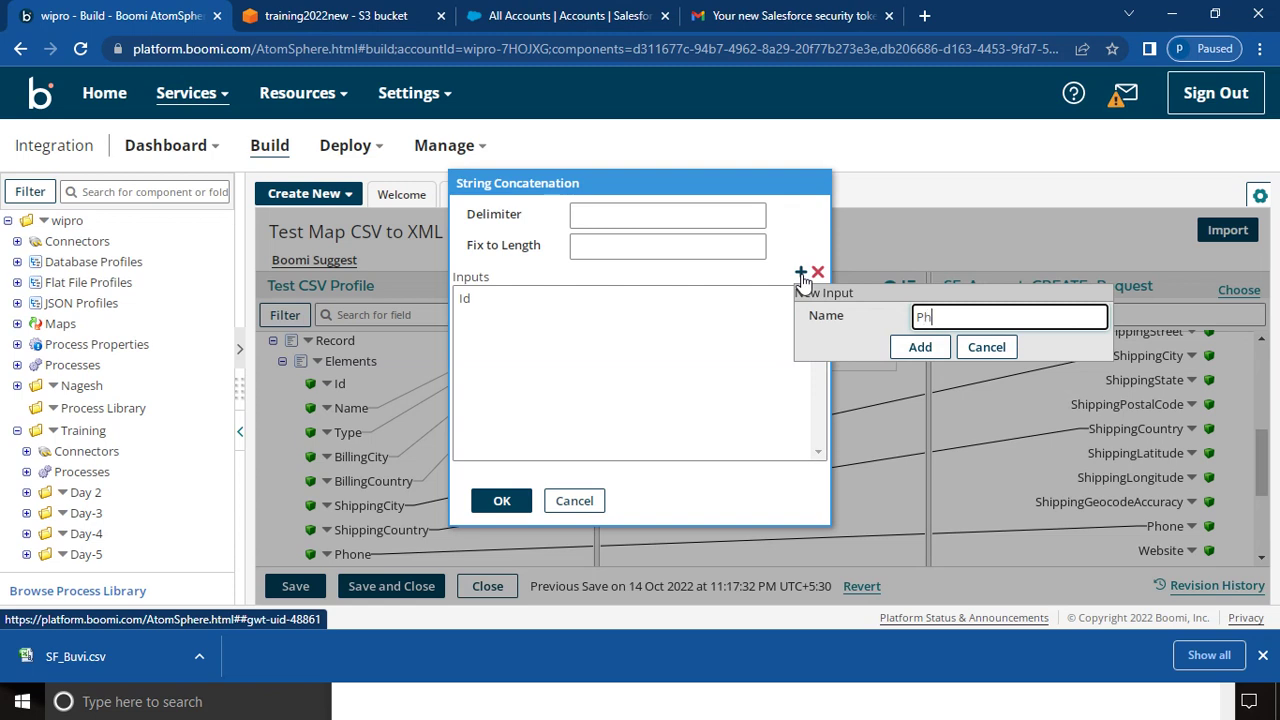
left_click(922, 350)
left_click(500, 501)
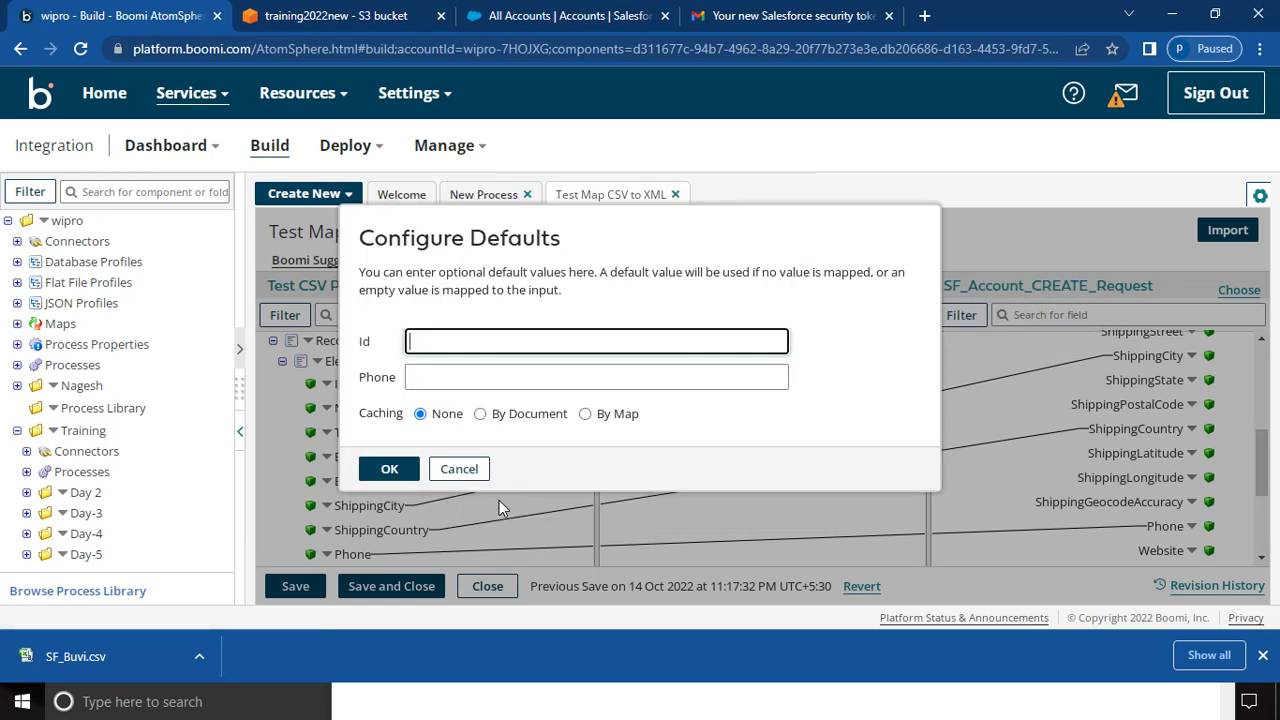
left_click(389, 471)
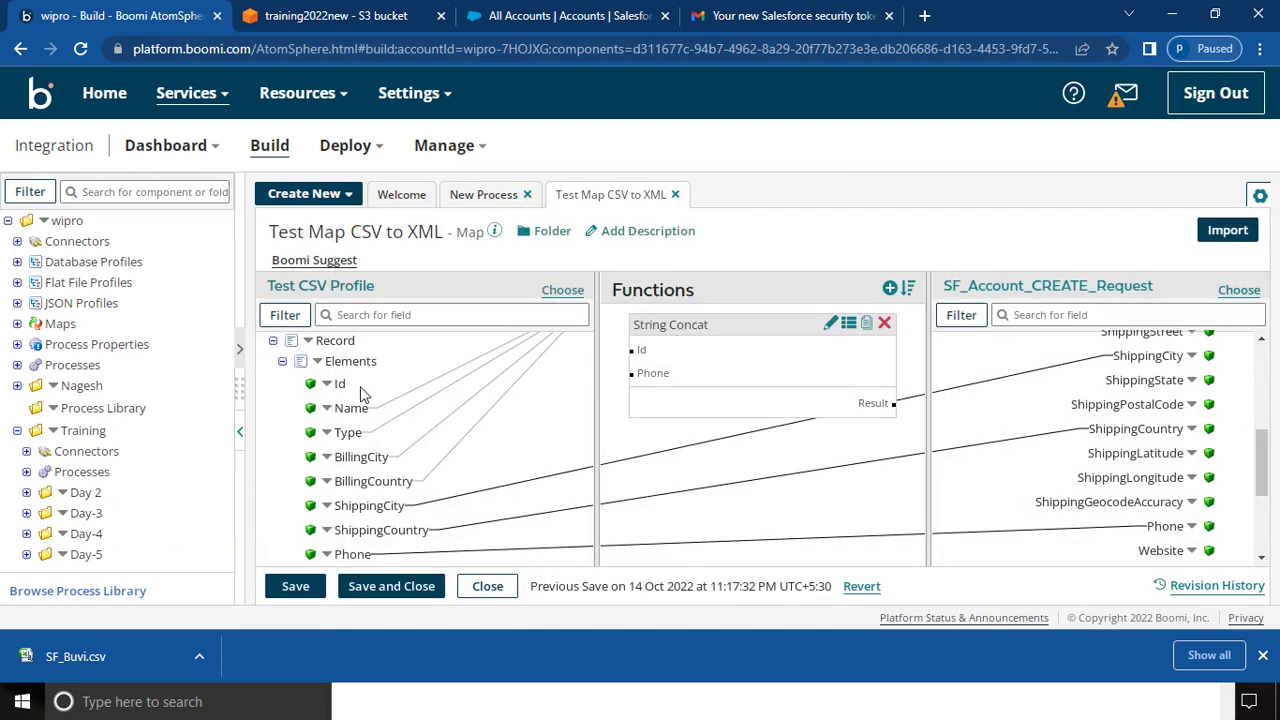
- Link the source Id and Phone fields to the String Concat inputs
left_click_drag(340, 383, 632, 352)
left_click_drag(337, 382, 645, 347)
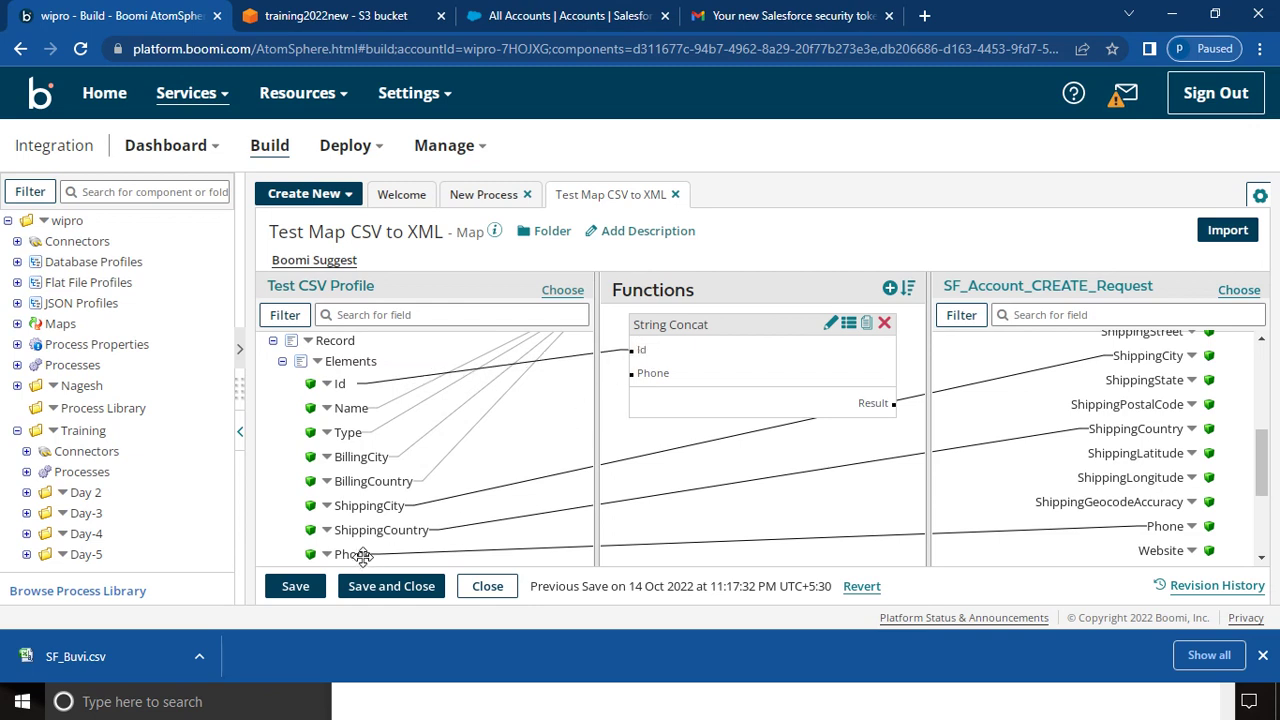
left_click_drag(354, 553, 656, 376)
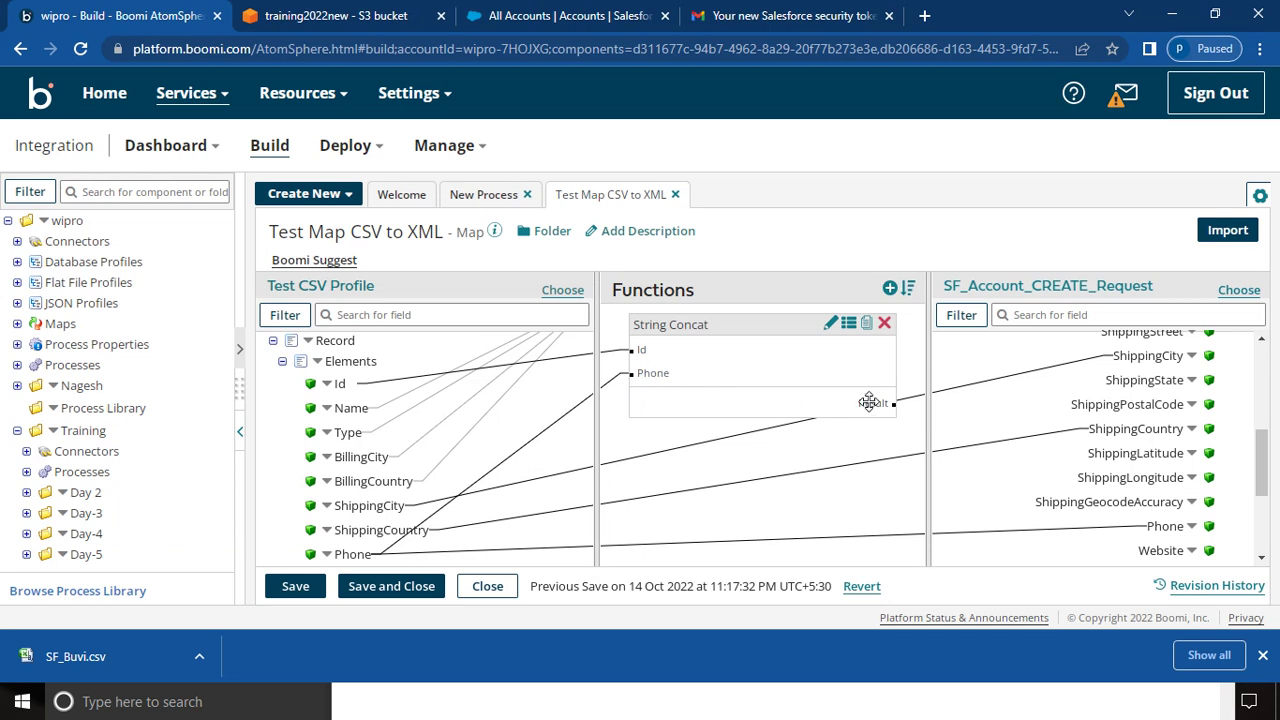
- Map the String Concat result to Ext_Id__c and save the map
left_click(1260, 561)
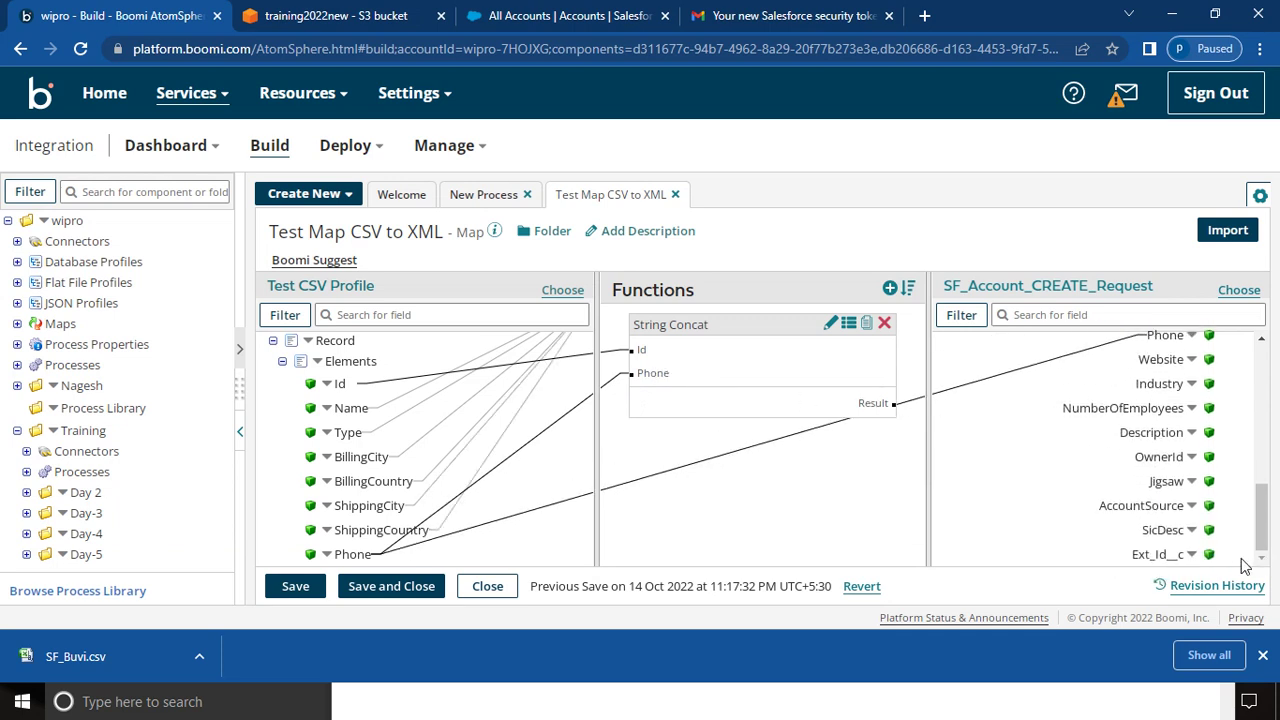
left_click_drag(876, 403, 1153, 556)
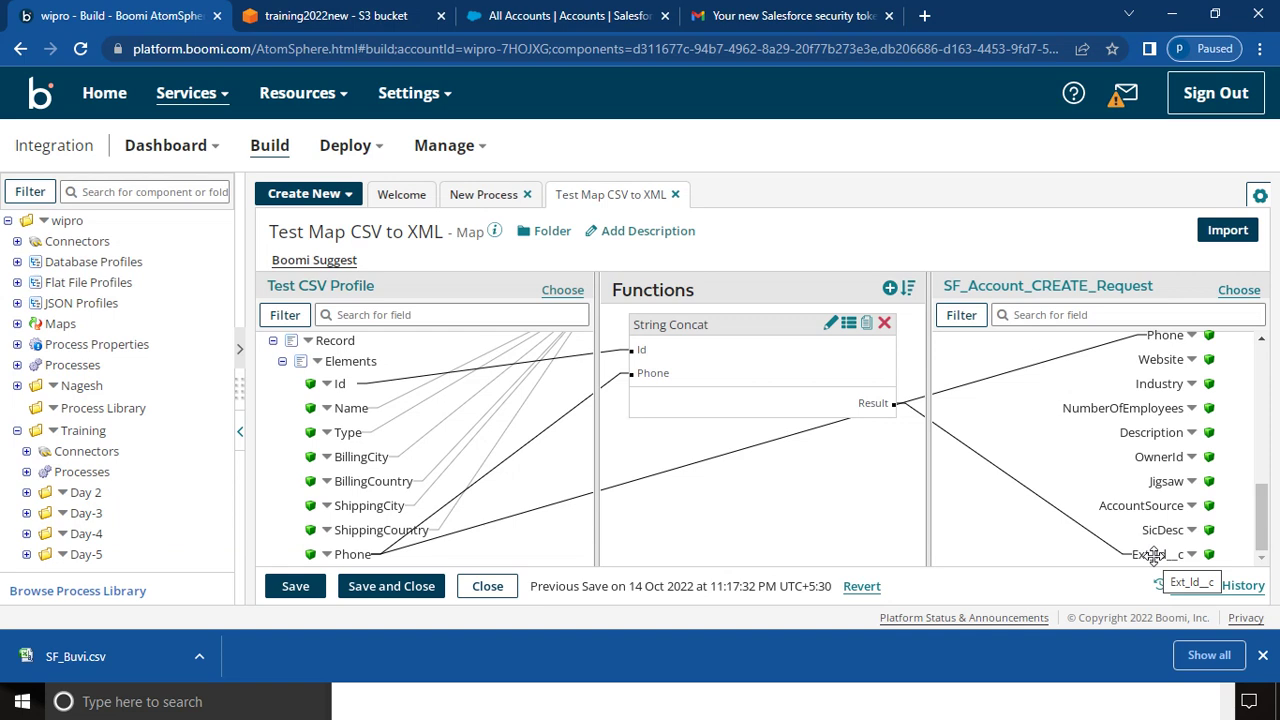
left_click(372, 590)
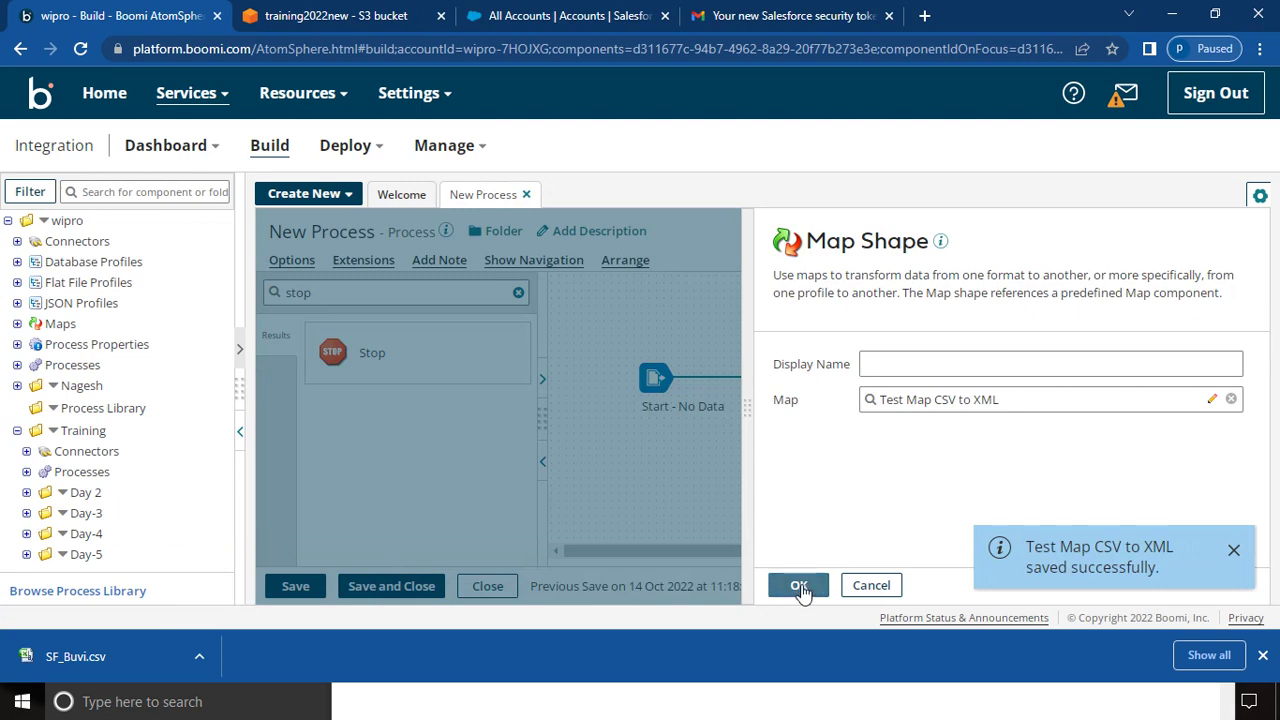
- Confirm the Map shape, save the process, and test it on the Local Atom
left_click(800, 588)
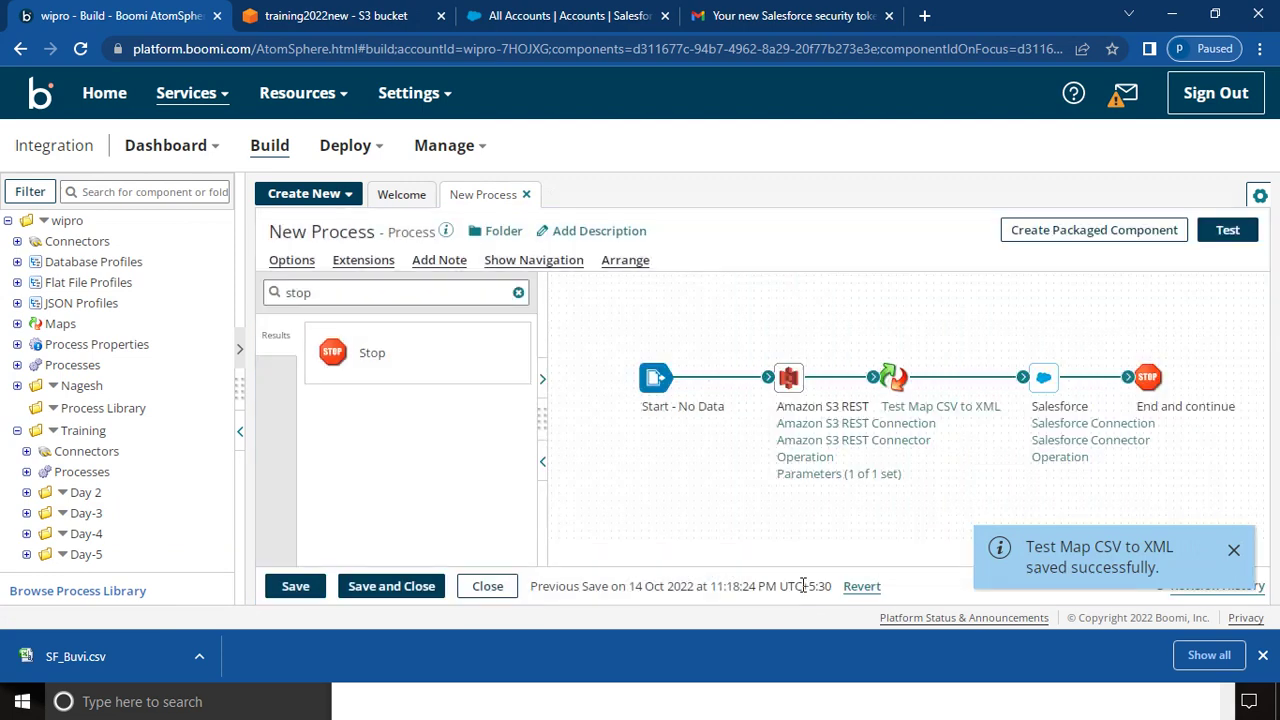
left_click(288, 594)
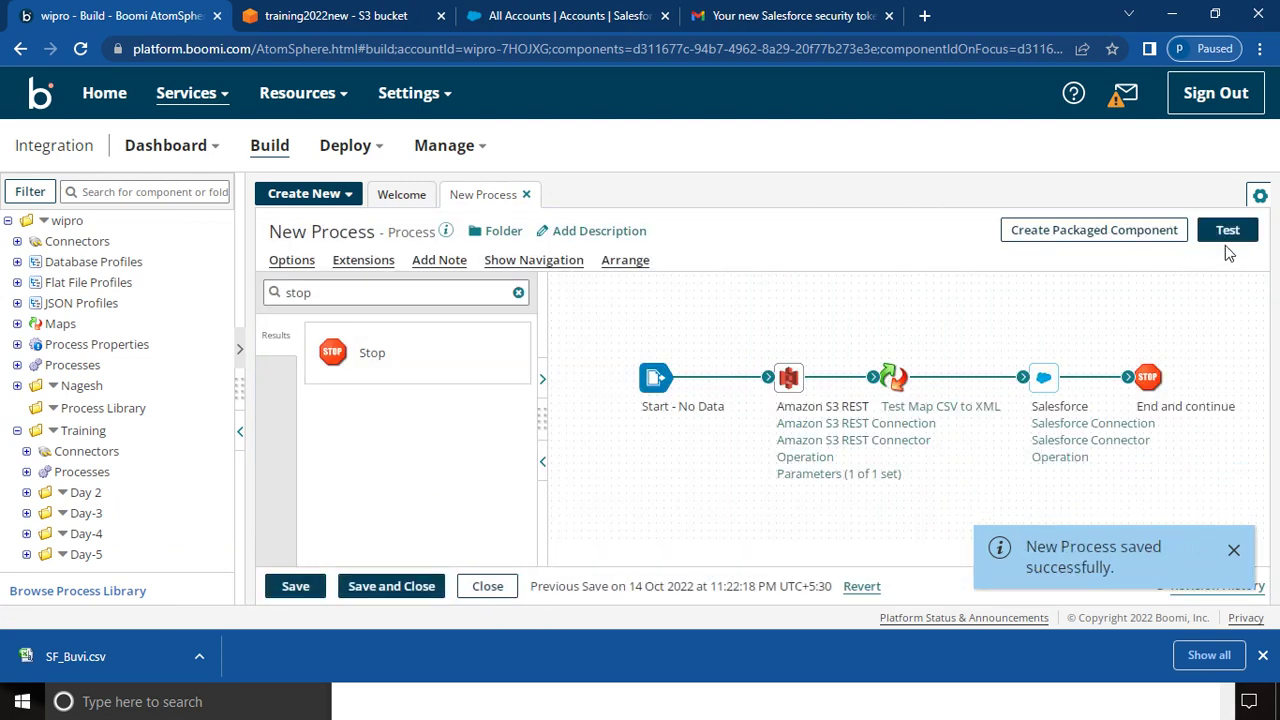
left_click(1228, 231)
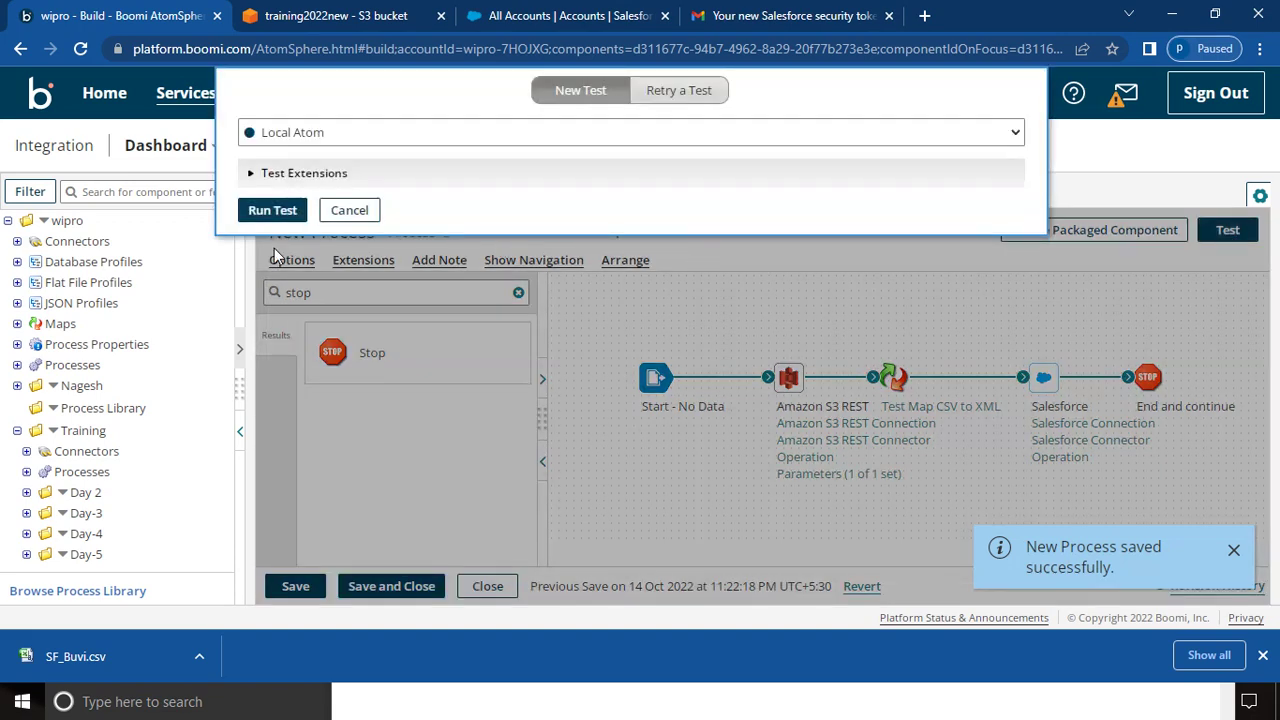
left_click(260, 214)
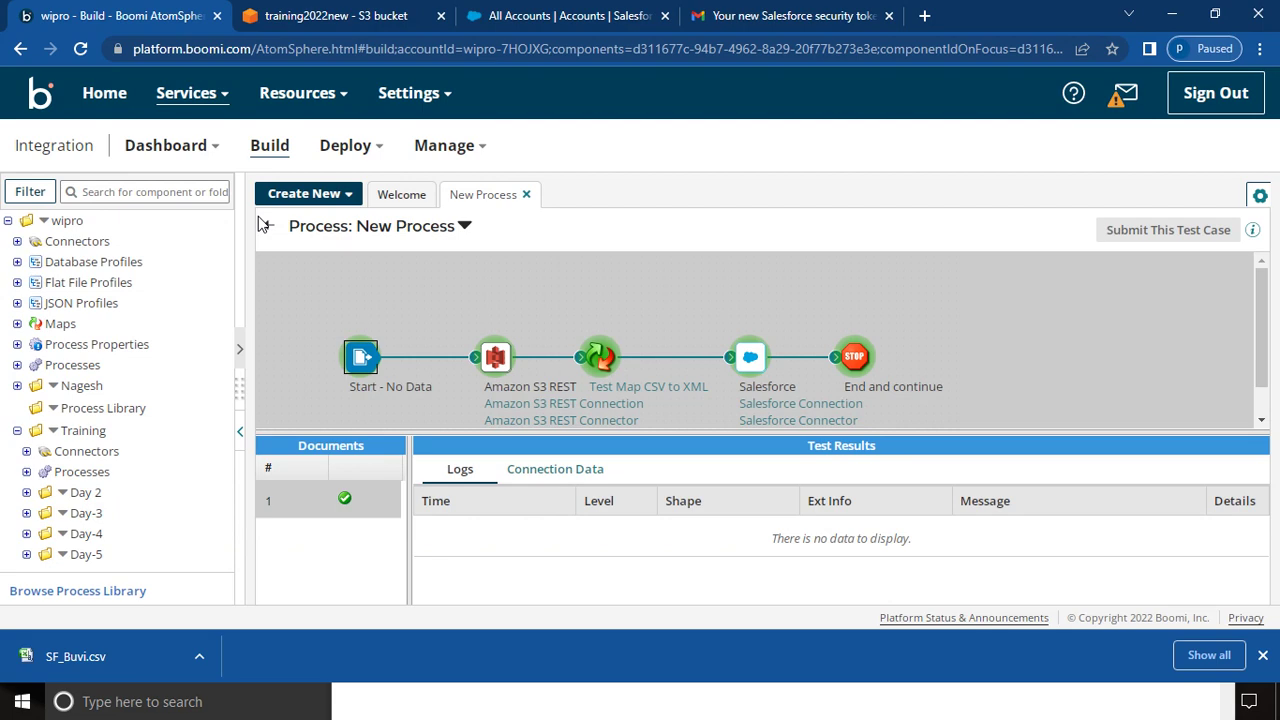
- Reload the Salesforce All Accounts view to show the new Prospectq account
left_click(530, 15)
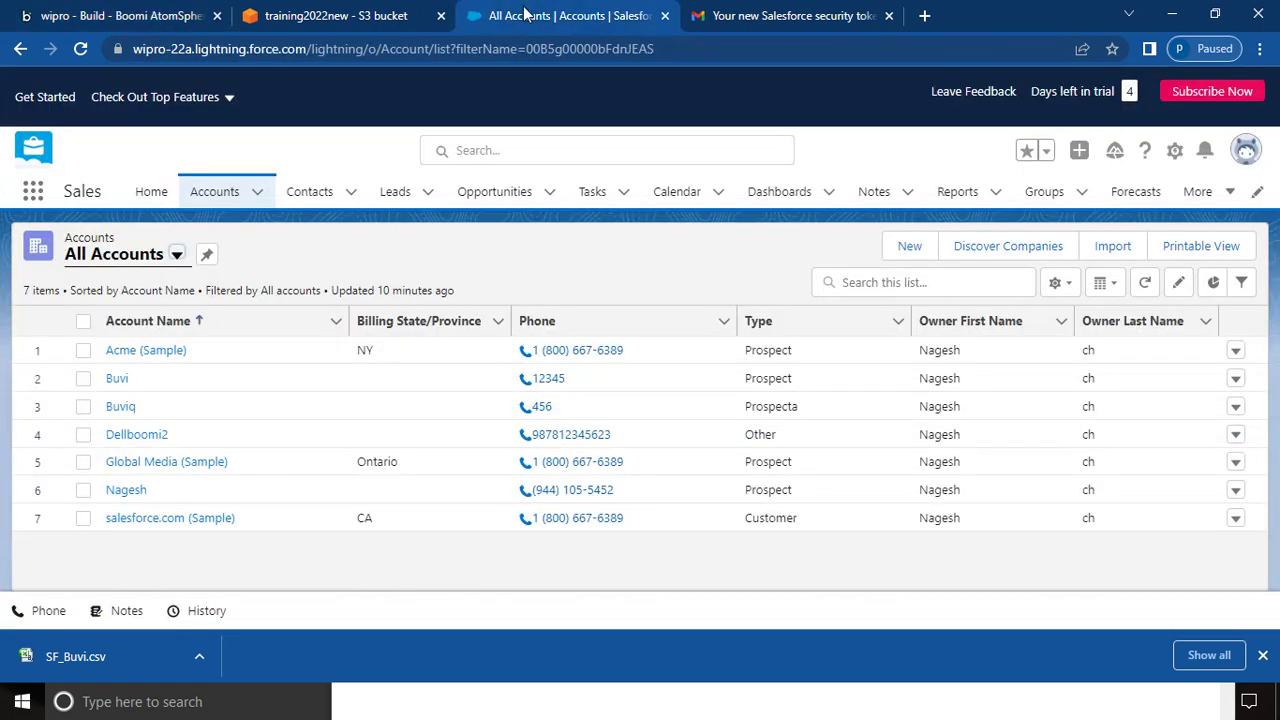
left_click(176, 257)
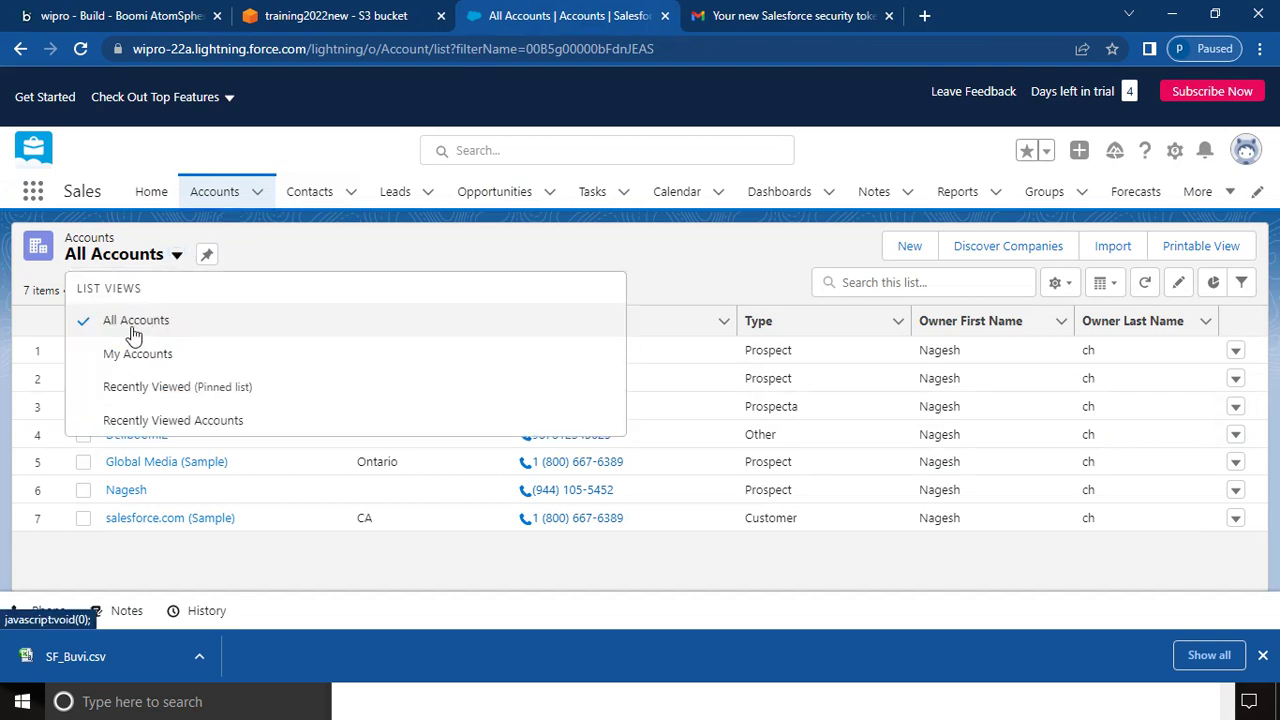
left_click(133, 334)
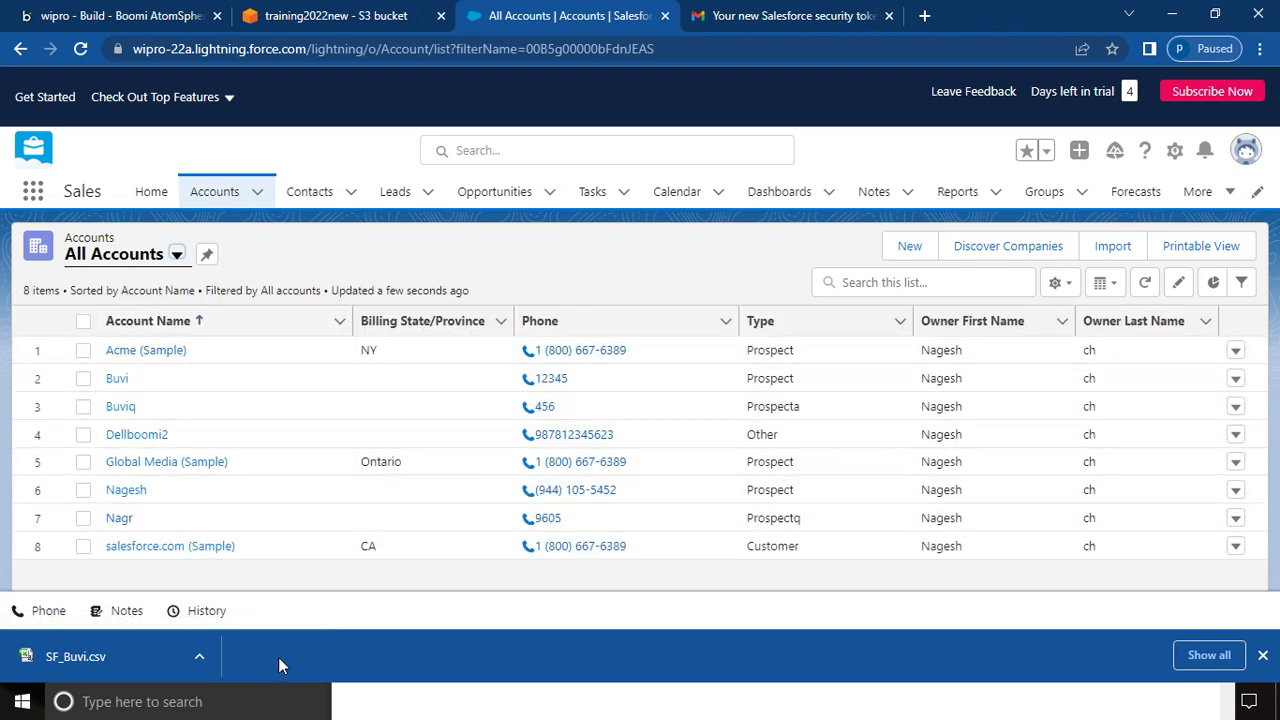
left_click(260, 702)
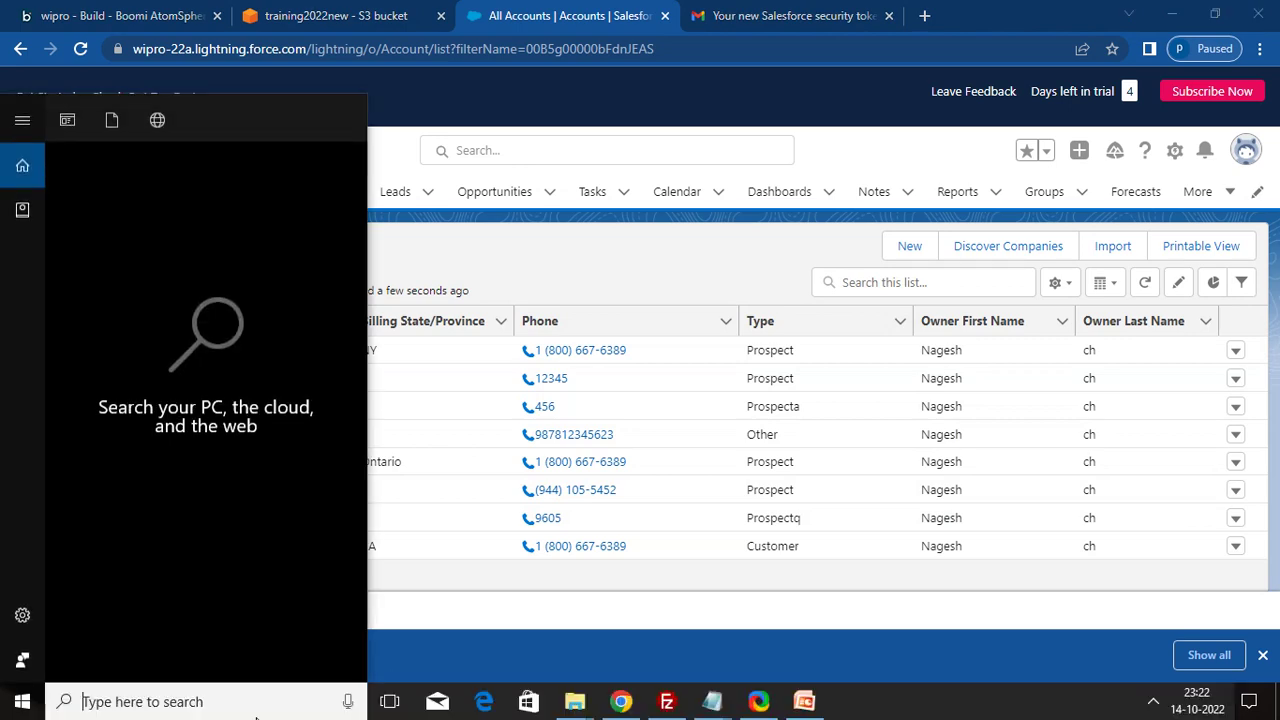
- Open Trainingtest from the FF Profile folder in Notepad, then return to Salesforce
left_click(568, 704)
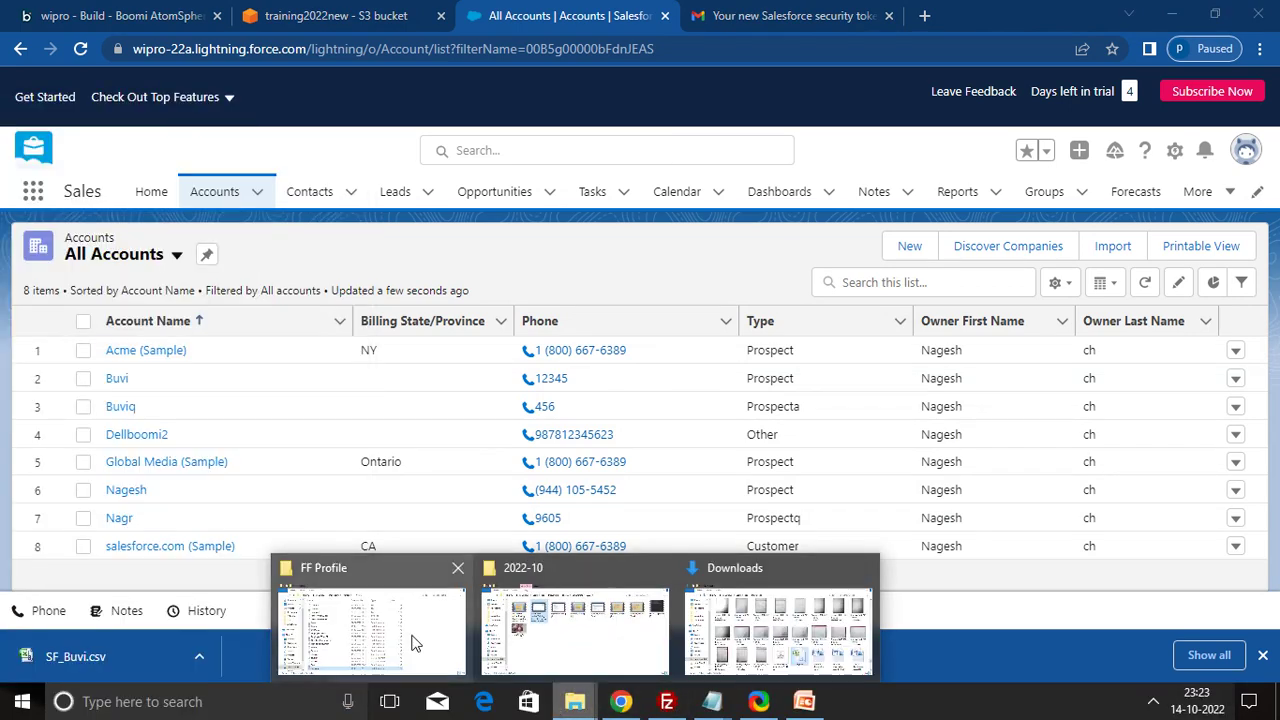
left_click(411, 634)
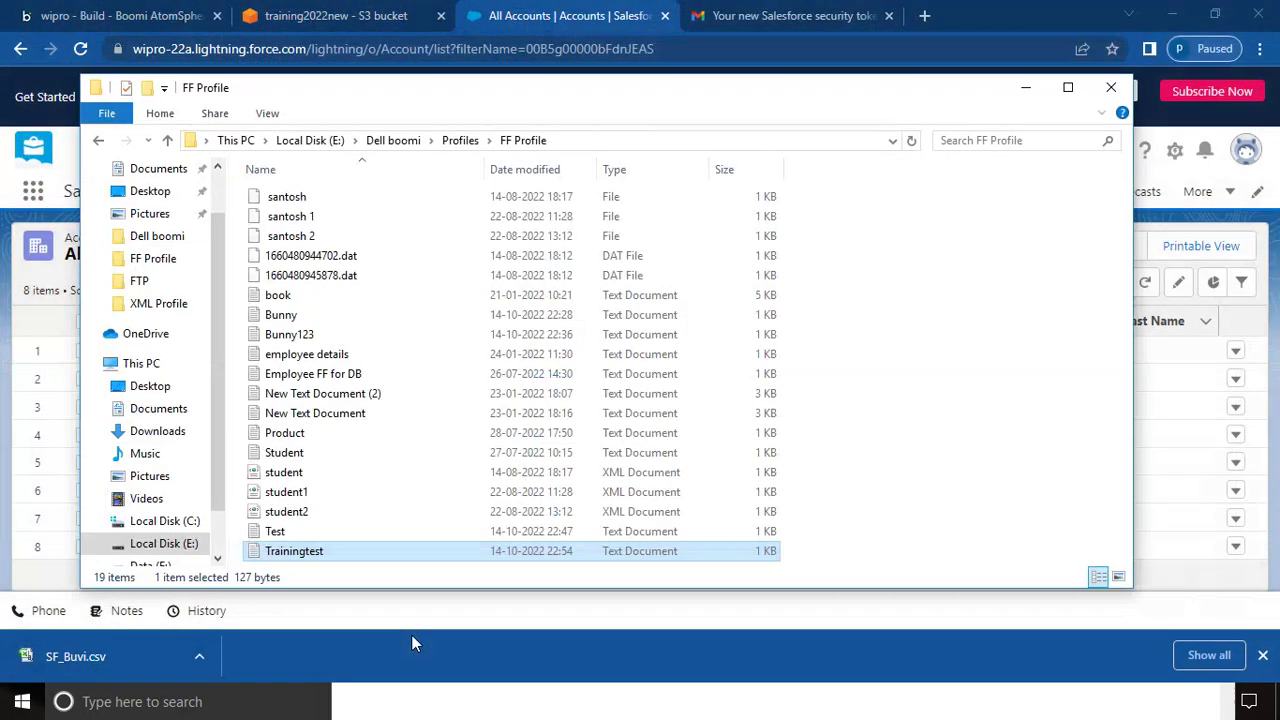
right_click(312, 557)
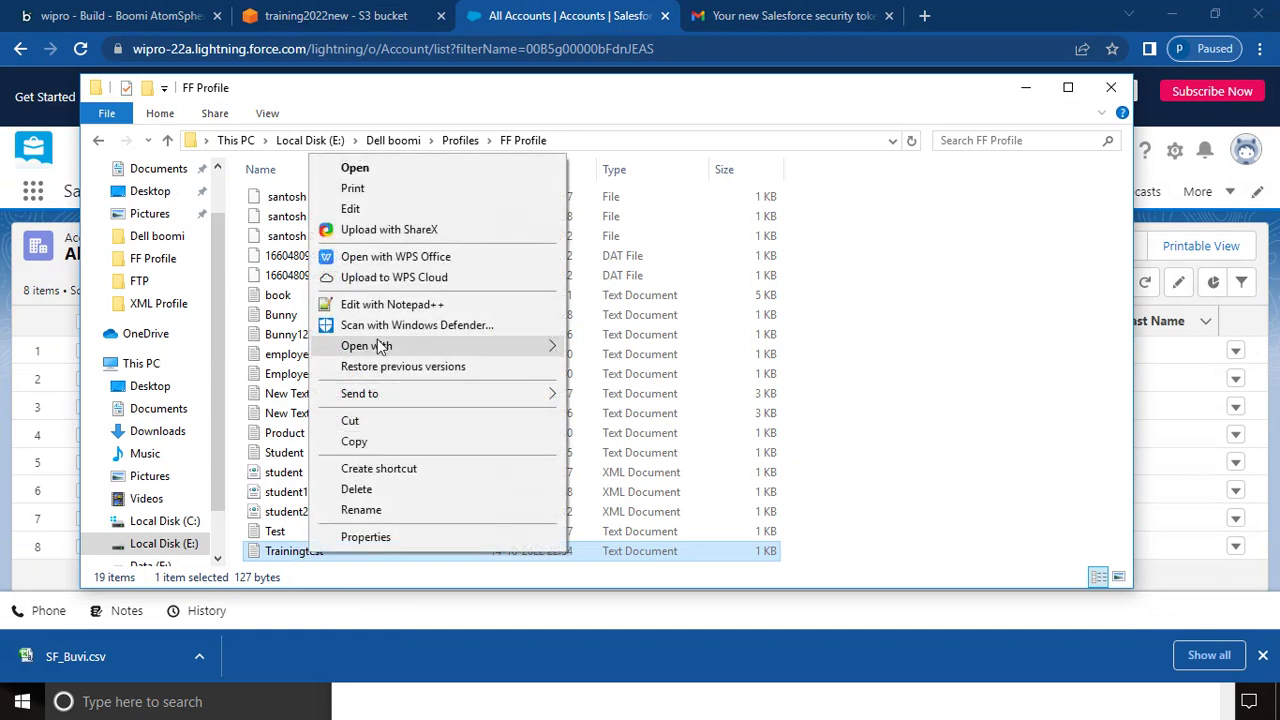
left_click(373, 168)
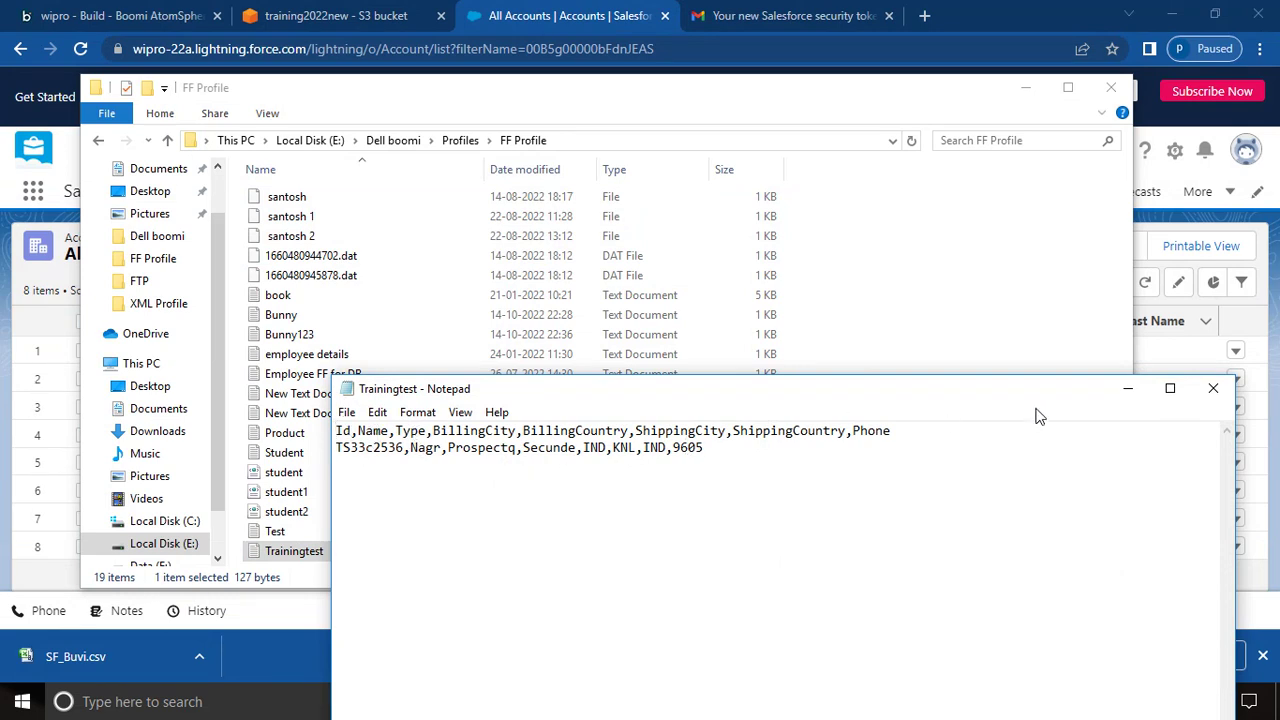
left_click(1128, 390)
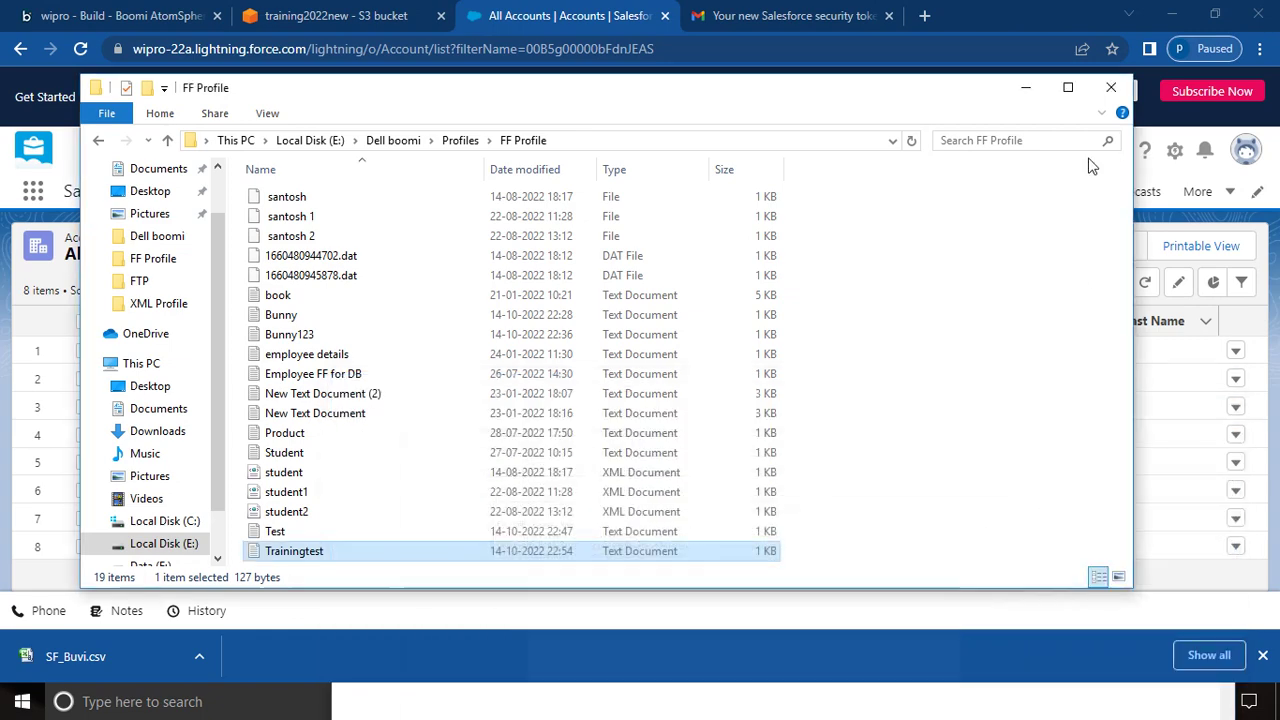
left_click(1027, 90)
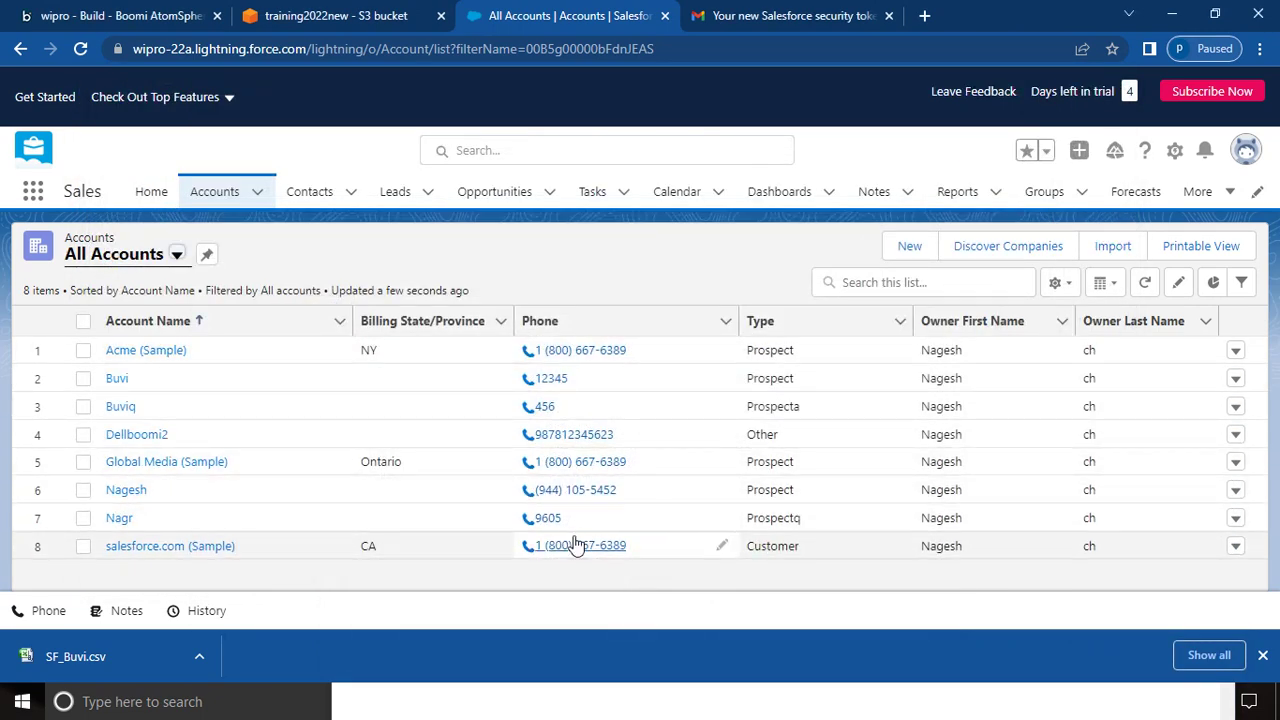